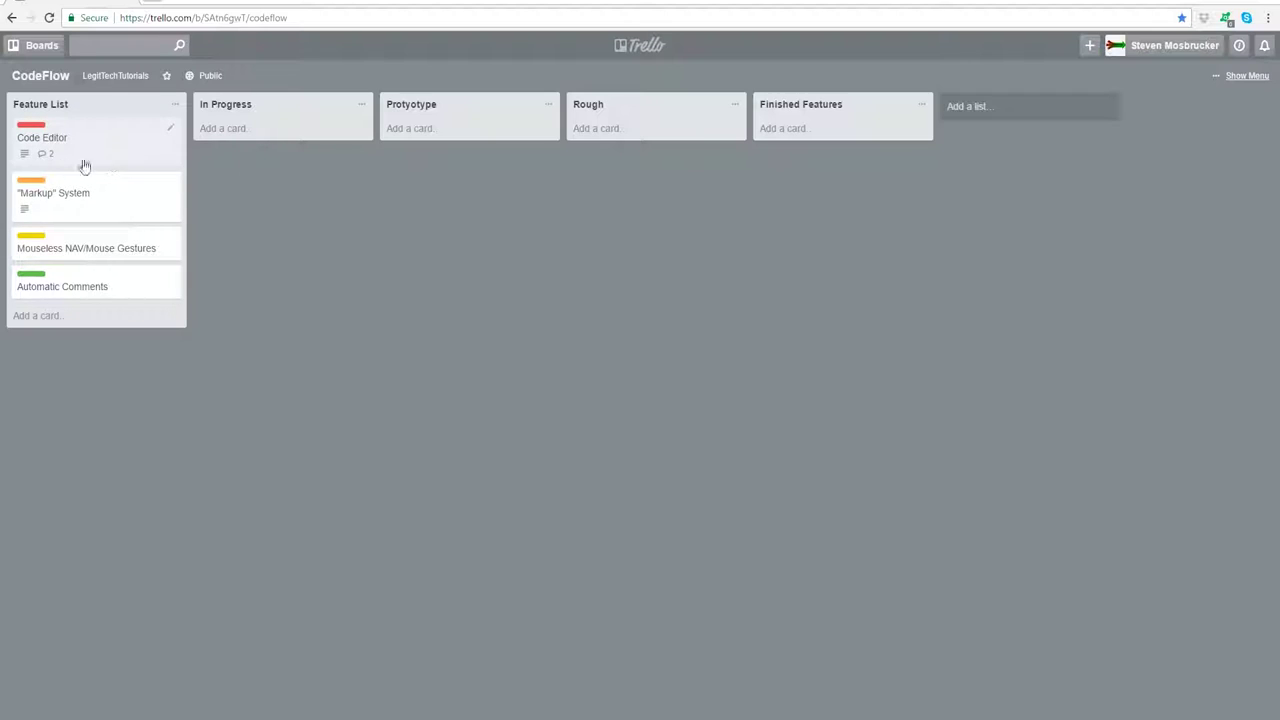
# Step: Open the Code Editor card's details in Trello, then open a File Explorer window
pyautogui.click(25, 160)
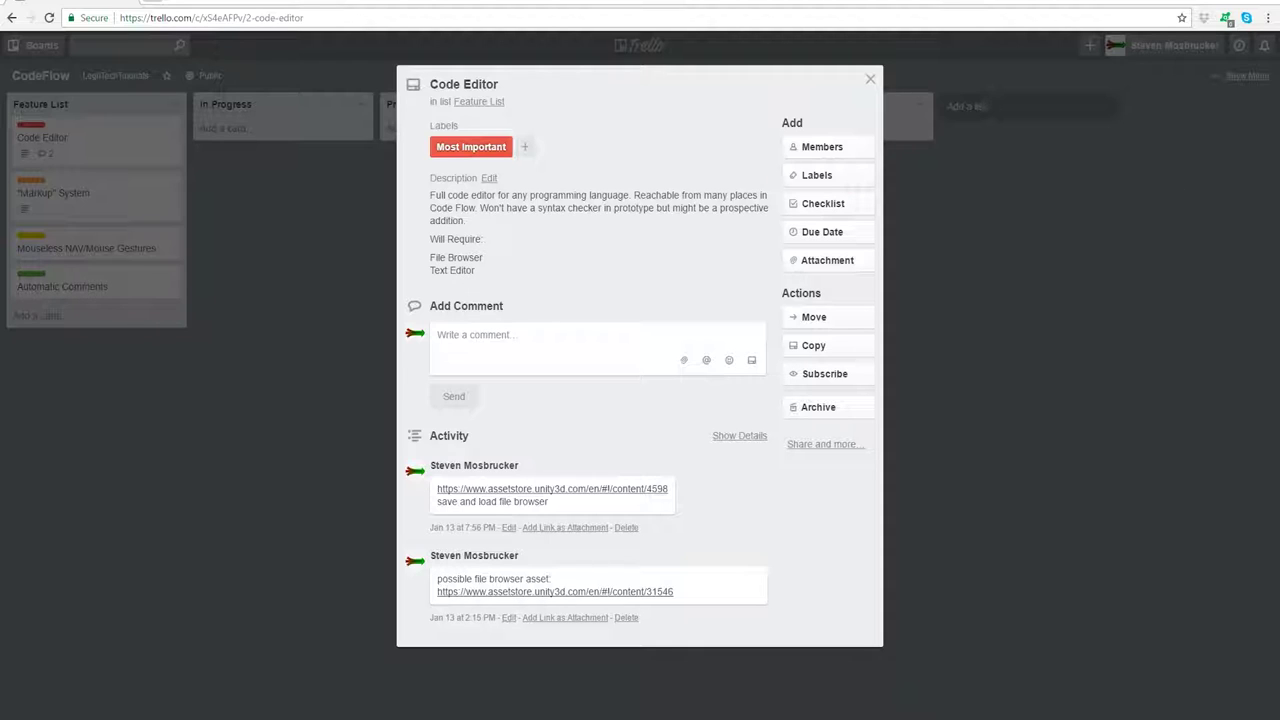
pyautogui.press('super+e')
pyautogui.moveTo(1270, 372); pyautogui.dragTo(605, 214)
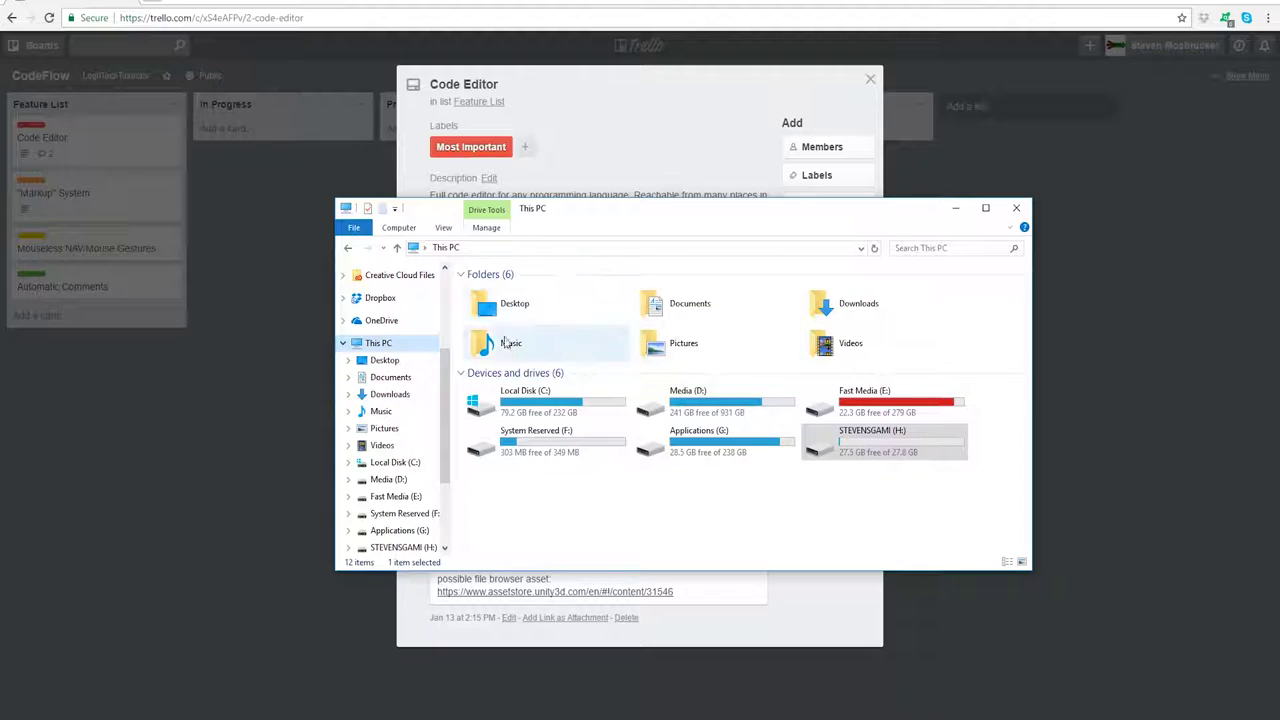
pyautogui.moveTo(764, 212); pyautogui.dragTo(1279, 214)
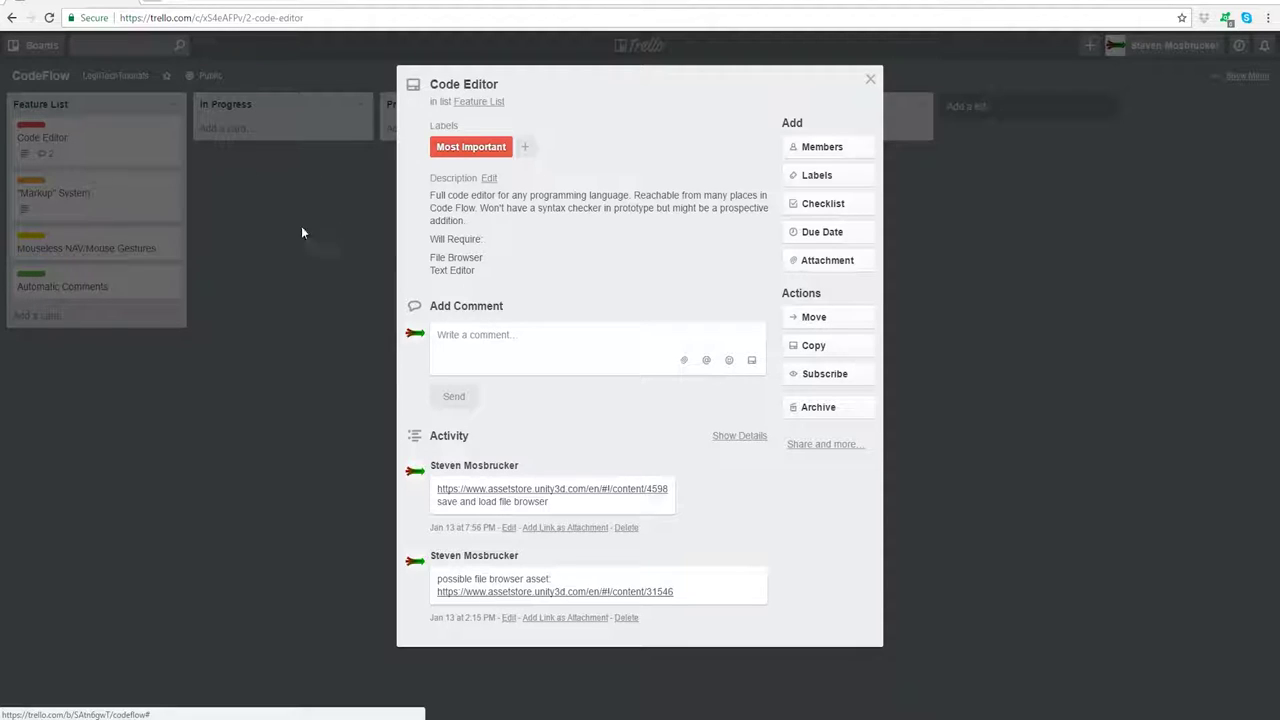
# Step: Close and reopen the Code Editor card, check the Steam tray icon, then close the card
pyautogui.click(870, 79)
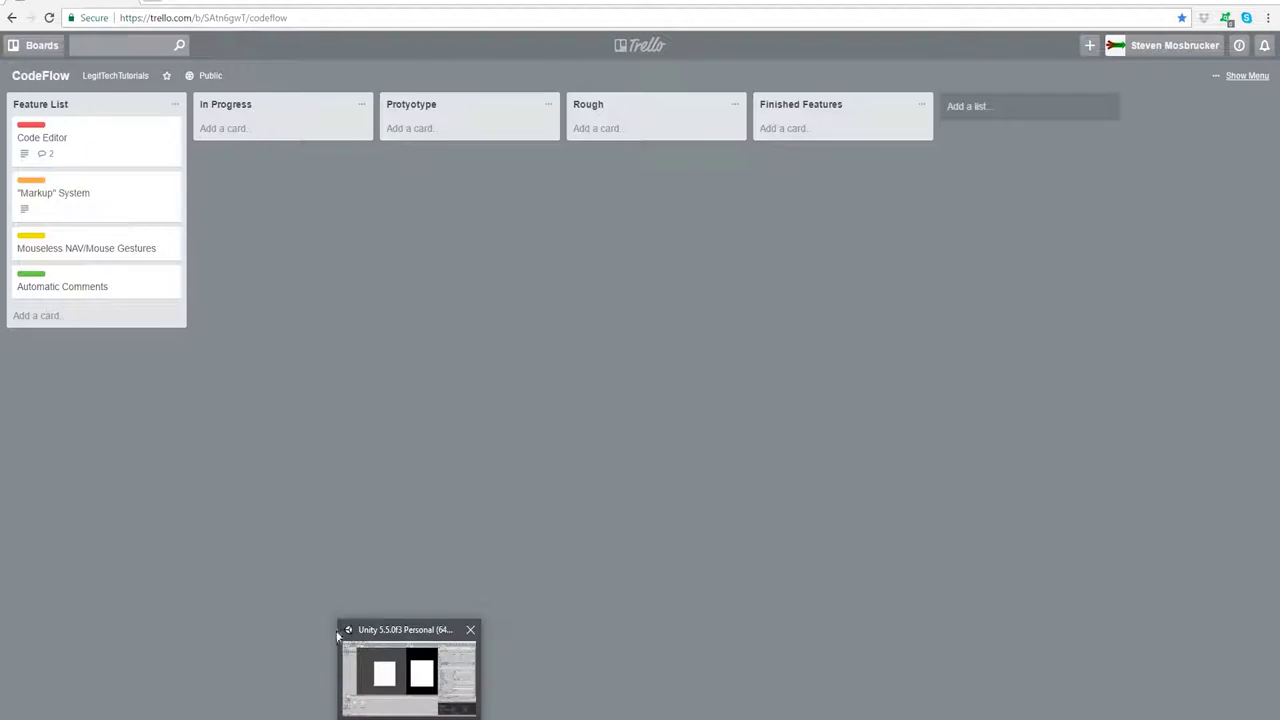
pyautogui.click(20, 160)
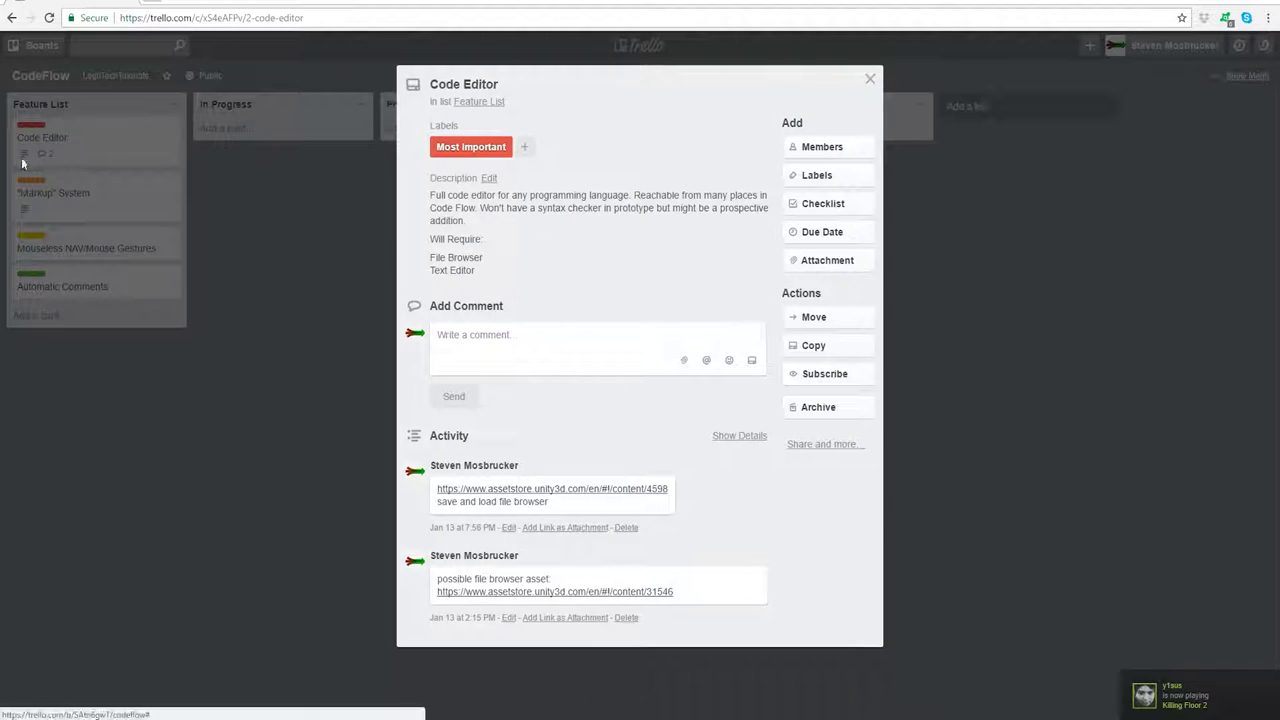
pyautogui.click(1146, 716)
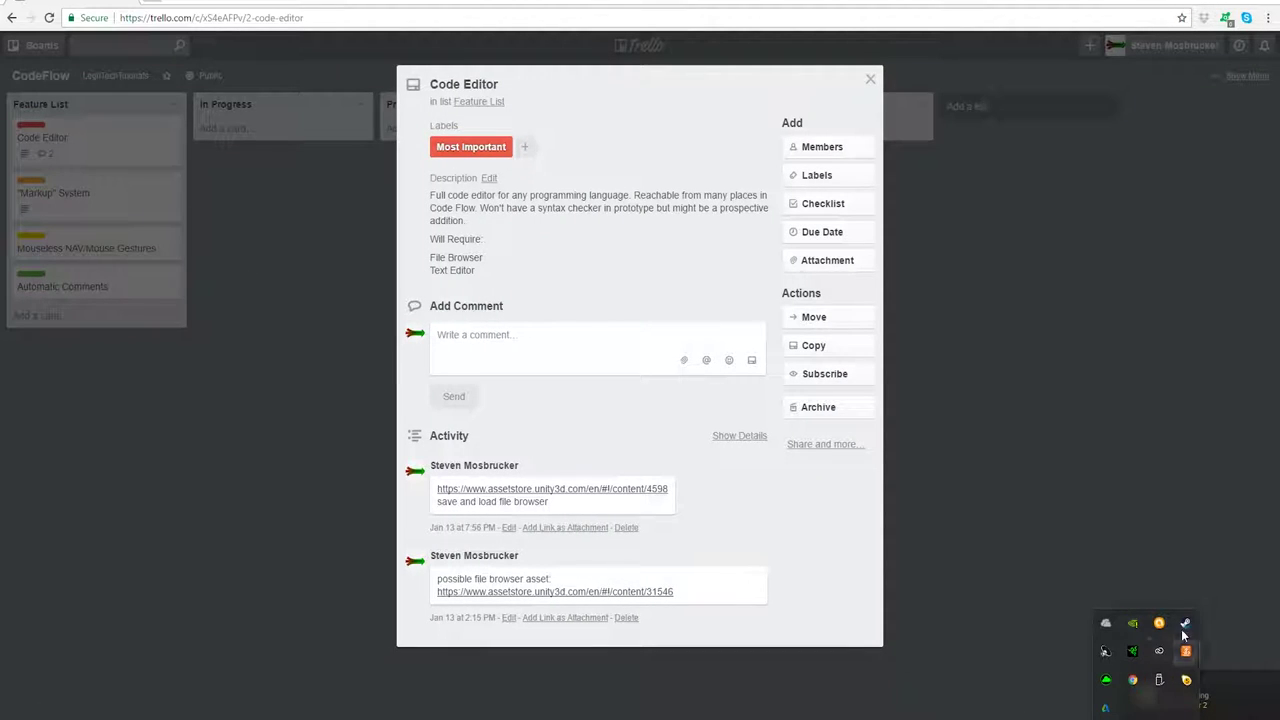
pyautogui.rightClick(1185, 623)
pyautogui.click(1068, 602)
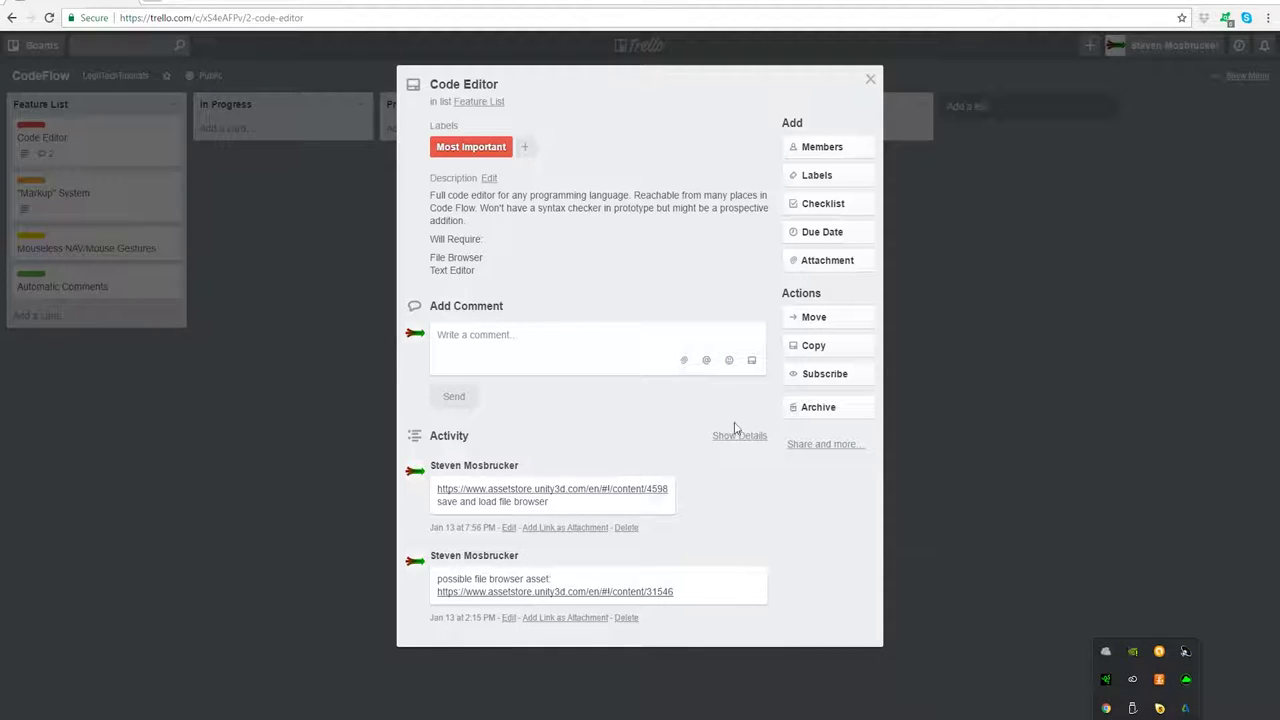
pyautogui.press('Escape')
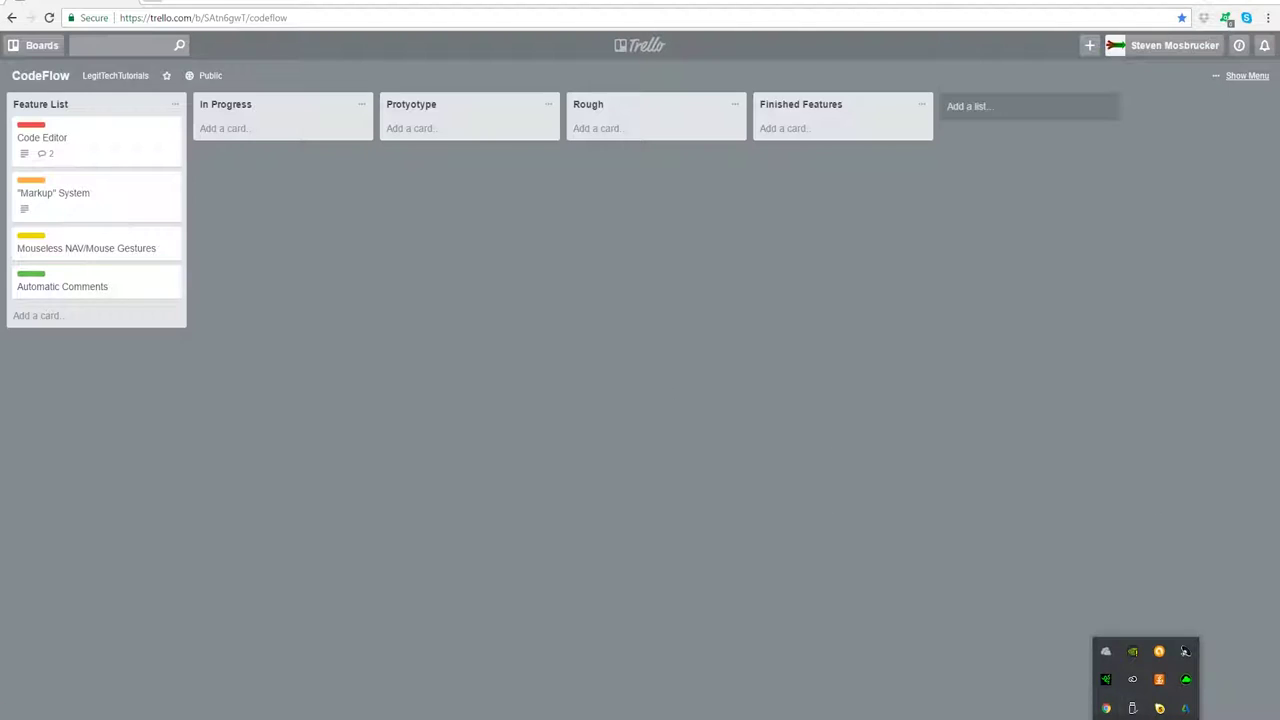
# Step: Dismiss the tray overflow popup and reopen the Code Editor card
pyautogui.click(583, 500)
pyautogui.click(40, 163)
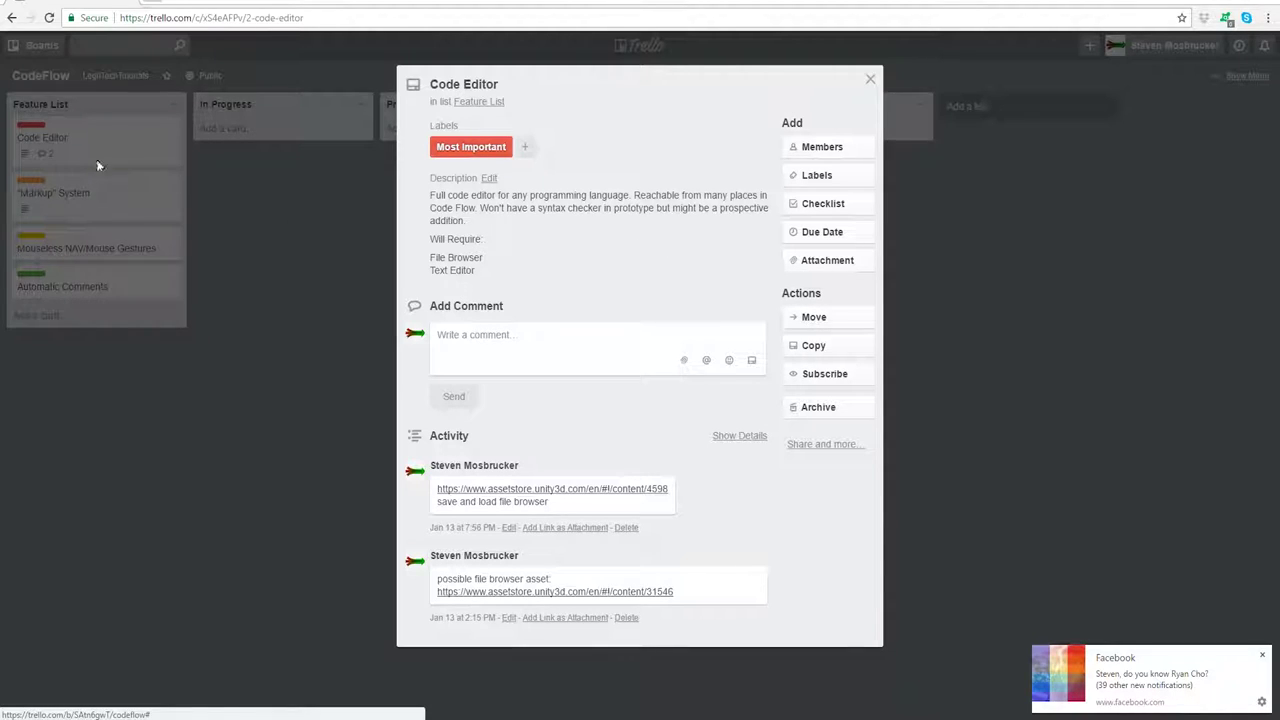
pyautogui.click(869, 79)
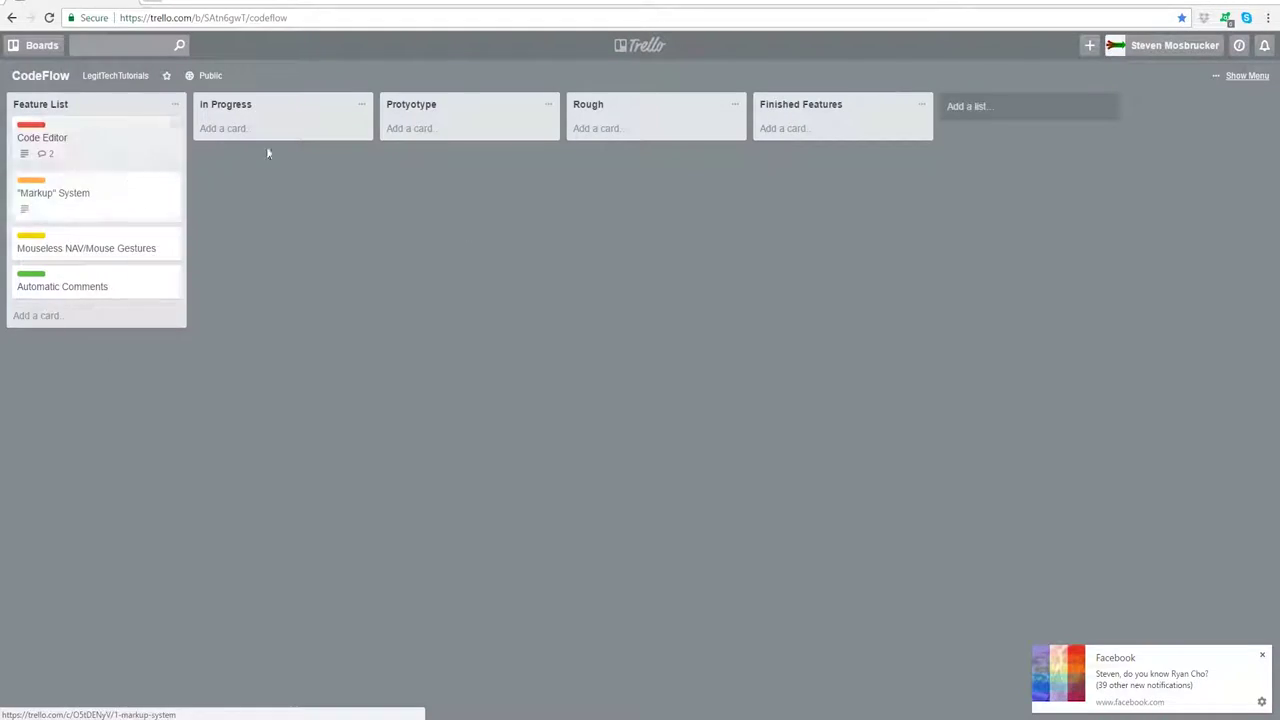
pyautogui.click(31, 150)
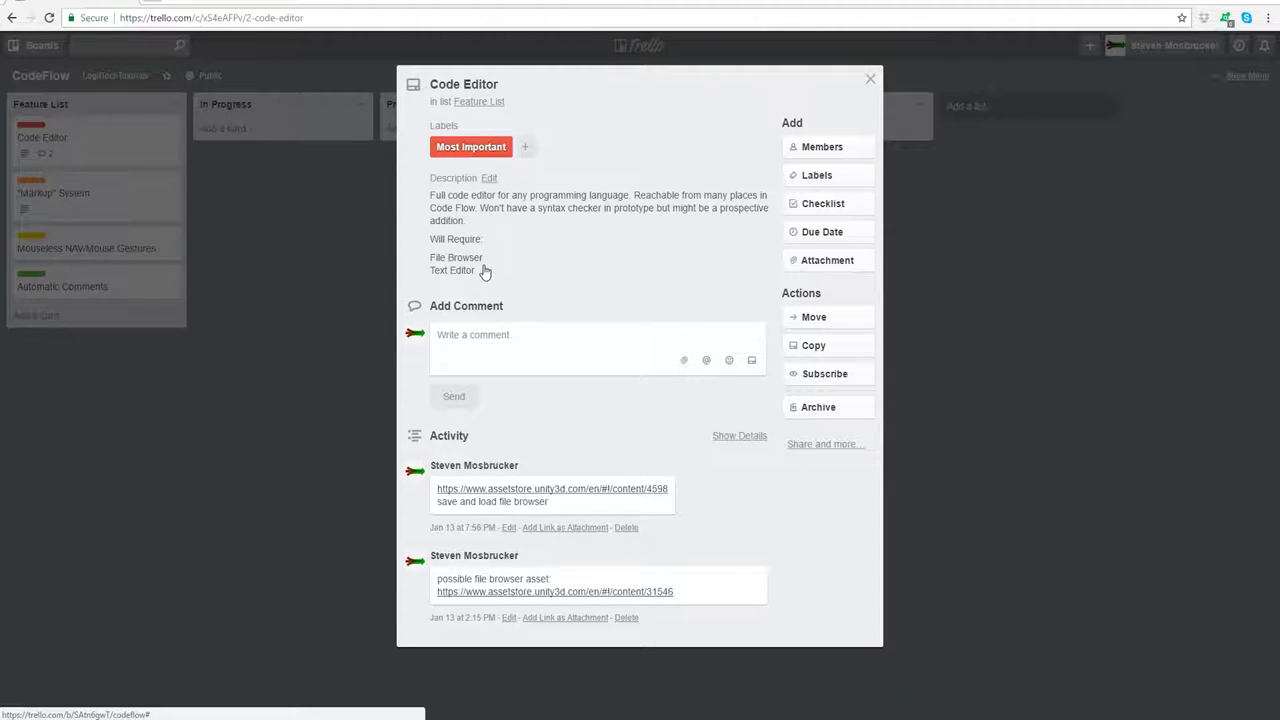
# Step: Close the Code Editor card and drag it toward the In Progress list
pyautogui.click(871, 81)
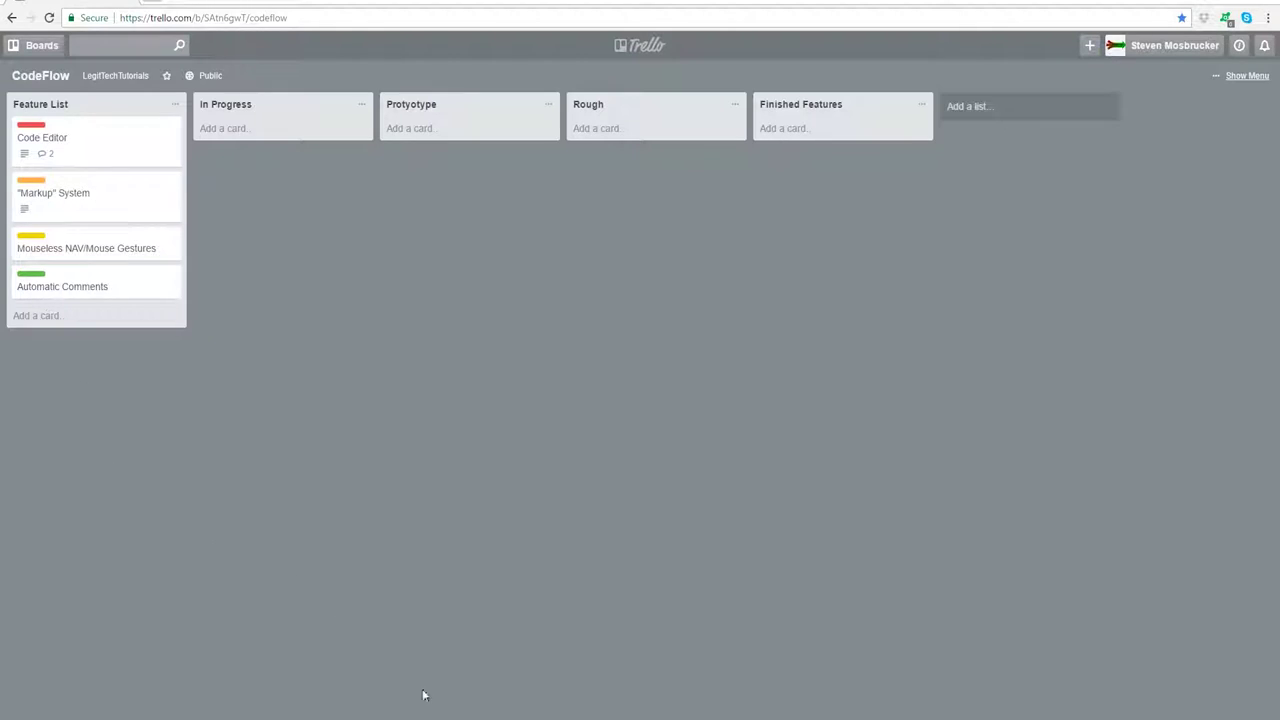
pyautogui.moveTo(97, 149); pyautogui.dragTo(255, 140)
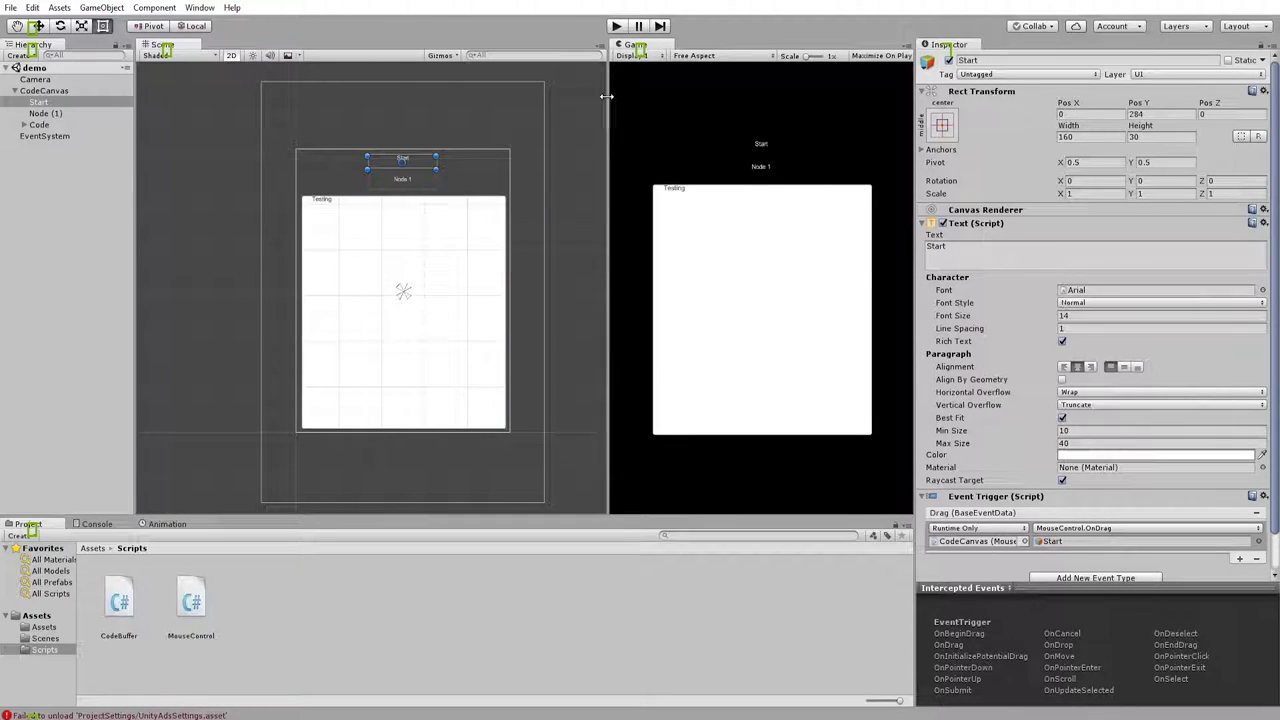
# Step: Drag the Scene/Game divider left so the Game view is wider
pyautogui.moveTo(606, 96); pyautogui.dragTo(550, 98)
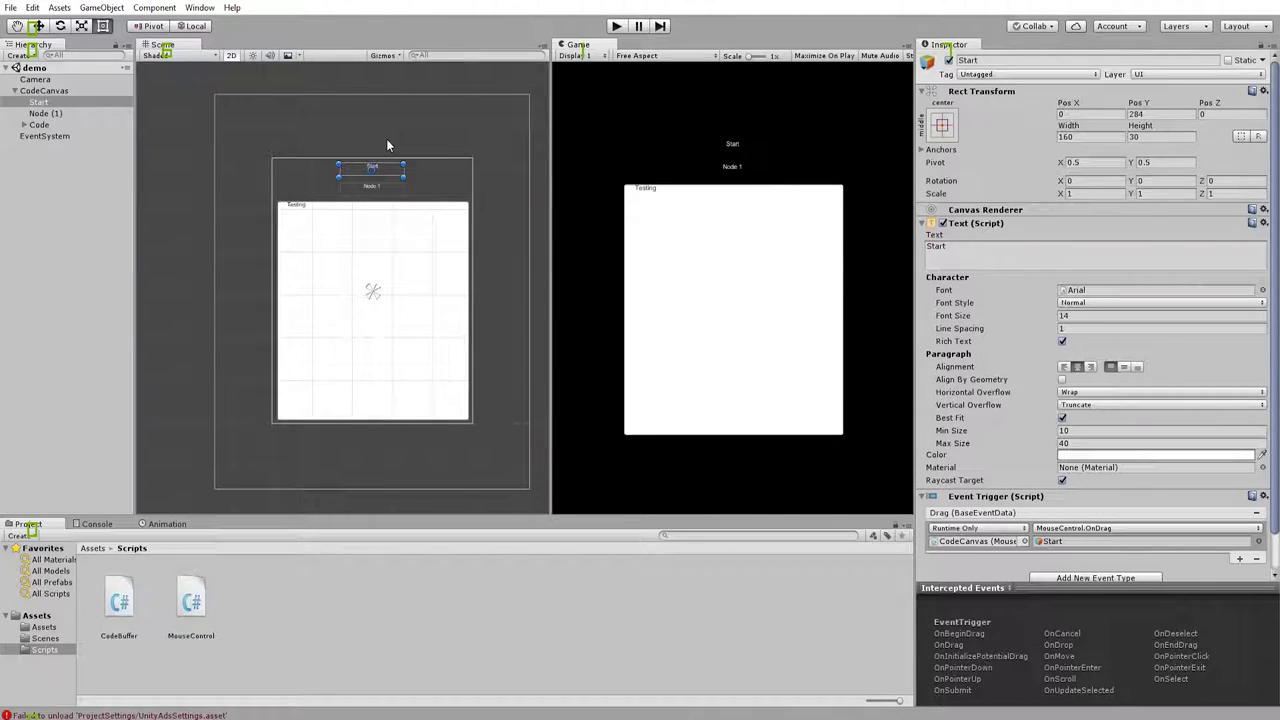
pyautogui.click(101, 7)
pyautogui.click(101, 7)
# Step: Zoom and pan the Scene view, toggling 2D mode off and on twice
pyautogui.scroll(2, 411, 229)
pyautogui.moveTo(411, 229); pyautogui.dragTo(354, 244)
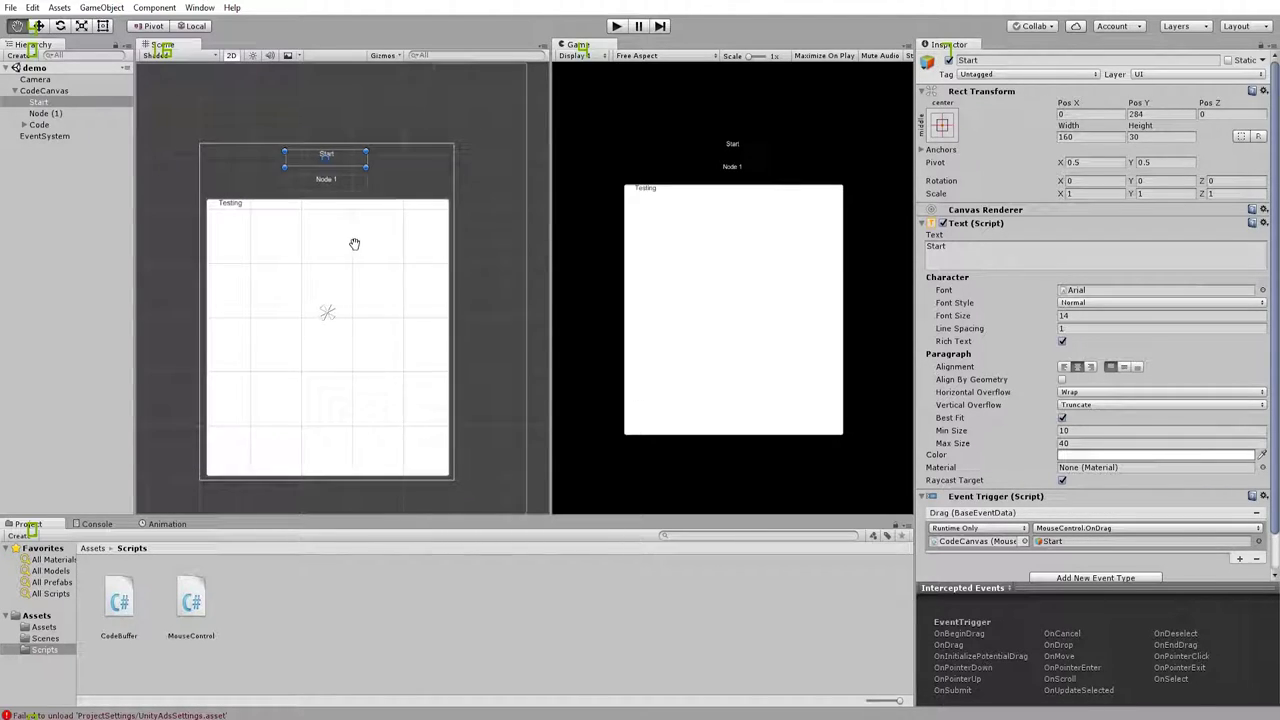
pyautogui.click(230, 56)
pyautogui.click(230, 56)
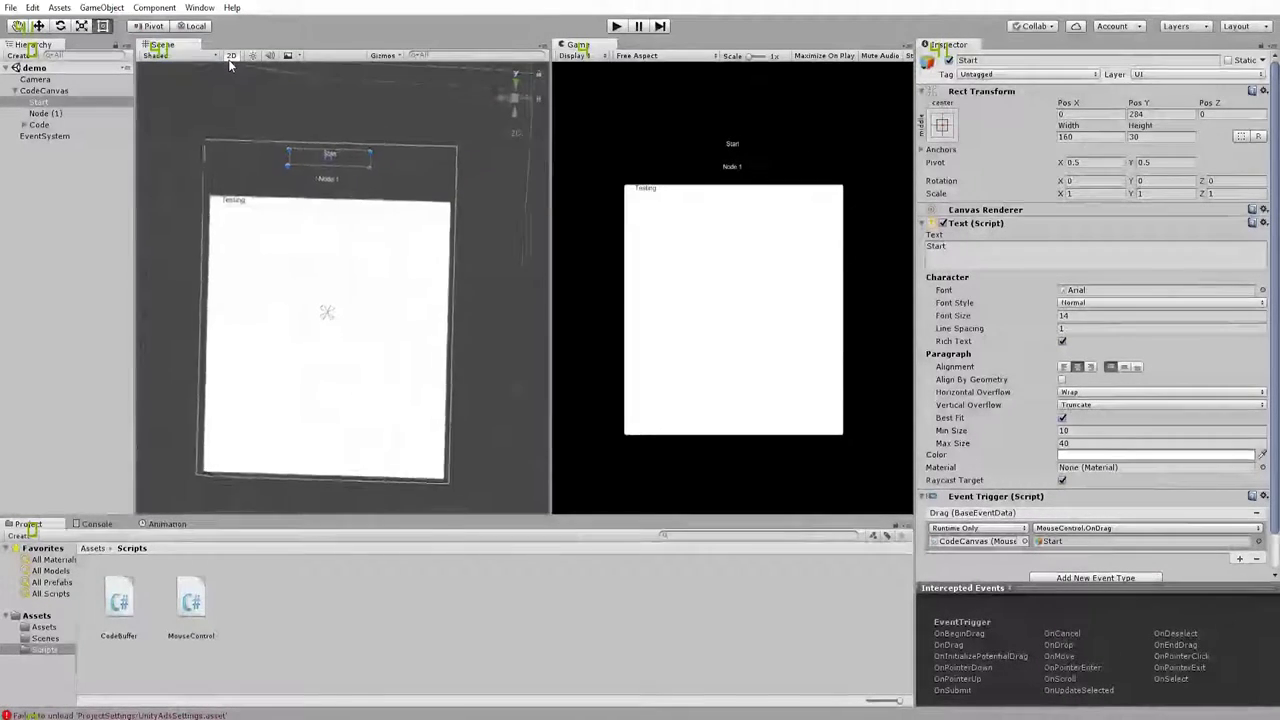
pyautogui.click(230, 56)
pyautogui.click(230, 56)
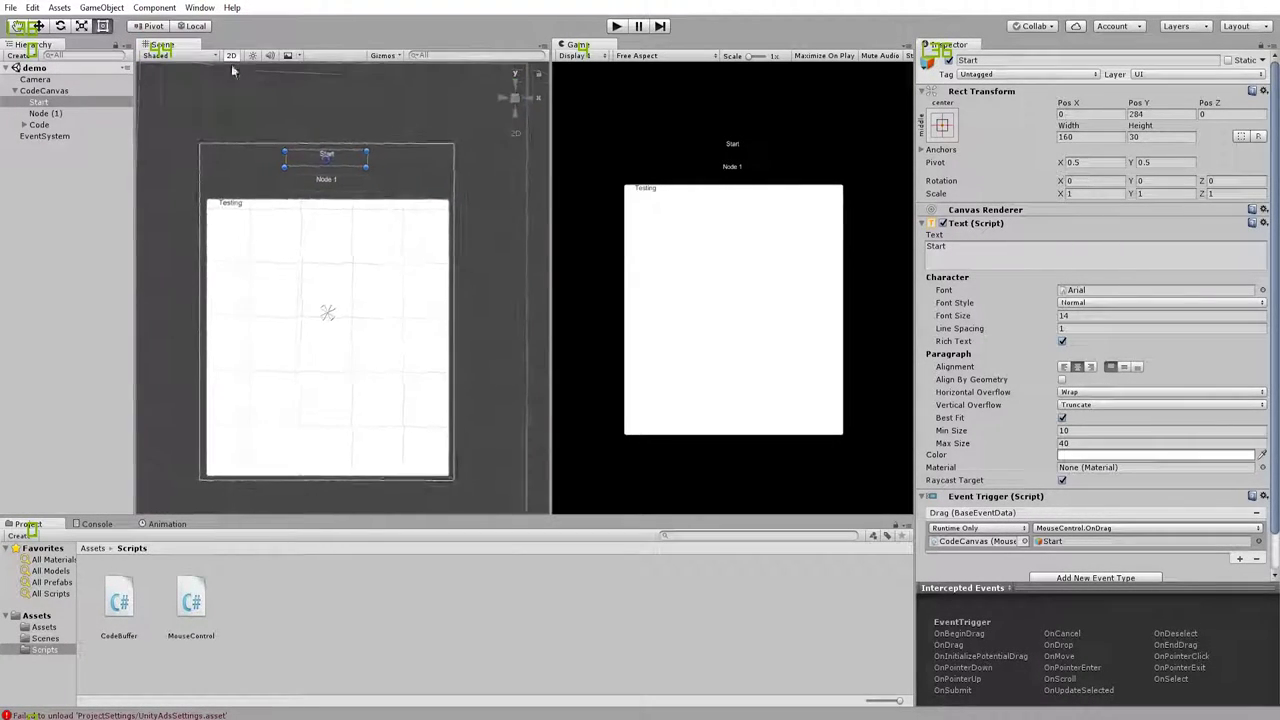
# Step: Zoom and pan around the demo canvas in the flat 2D Scene view
pyautogui.scroll(-2, 274, 300)
pyautogui.moveTo(283, 307); pyautogui.dragTo(300, 258, button='middle')
pyautogui.scroll(-3, 326, 274)
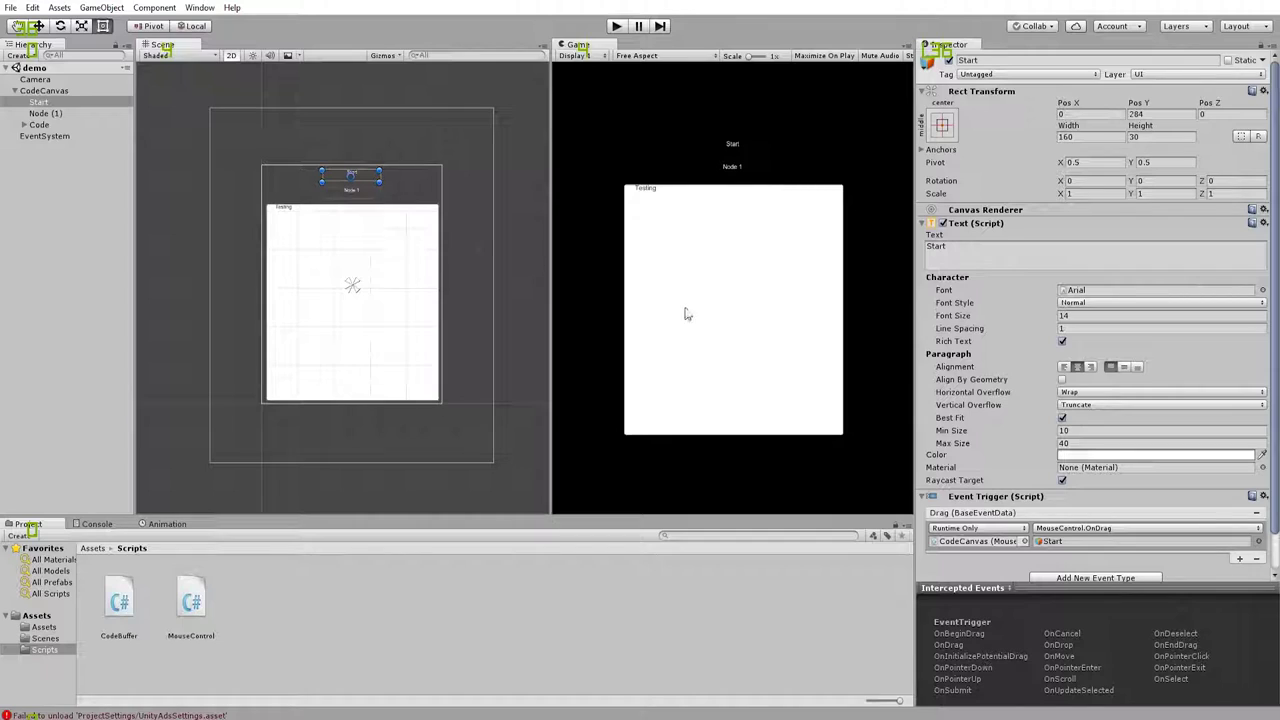
pyautogui.scroll(-2, 1124, 500)
pyautogui.scroll(2, 1124, 500)
pyautogui.scroll(-1, 362, 302)
pyautogui.scroll(3, 368, 296)
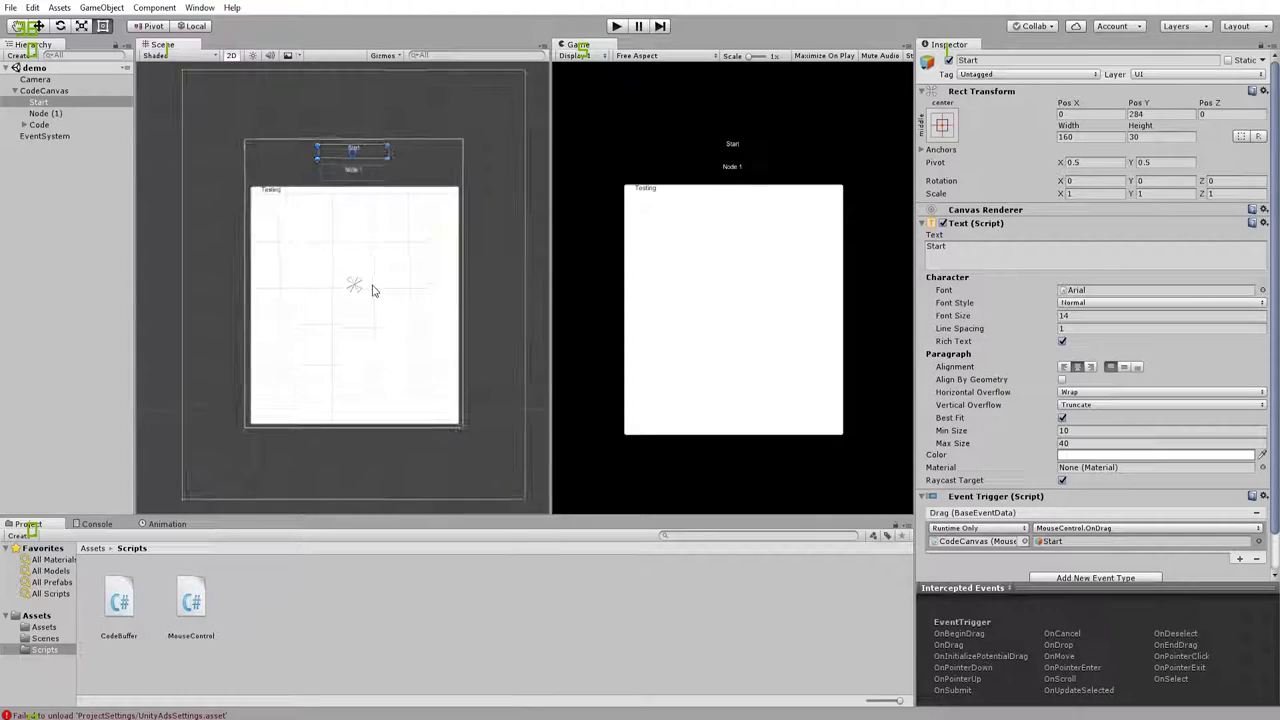
pyautogui.scroll(-3, 374, 290)
pyautogui.moveTo(376, 296); pyautogui.dragTo(341, 285, button='middle')
pyautogui.scroll(1, 409, 277)
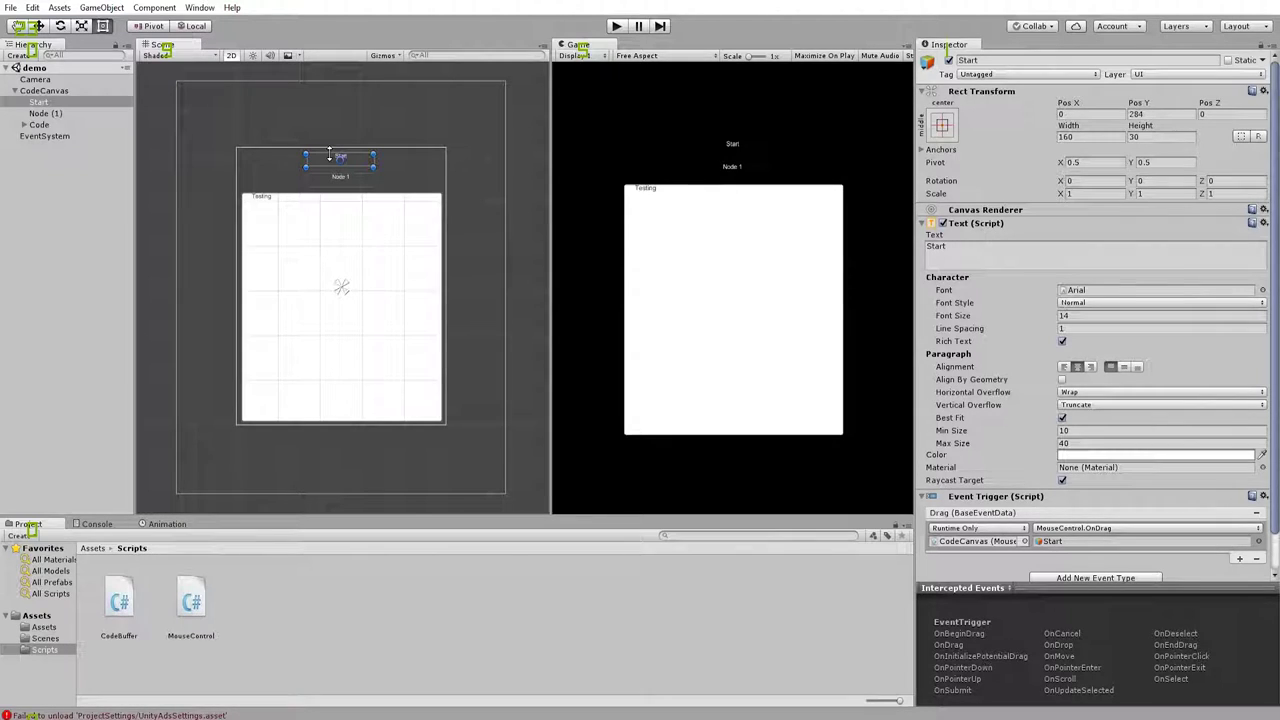
# Step: Open File > Build Settings and scroll through the Platform list
pyautogui.click(10, 7)
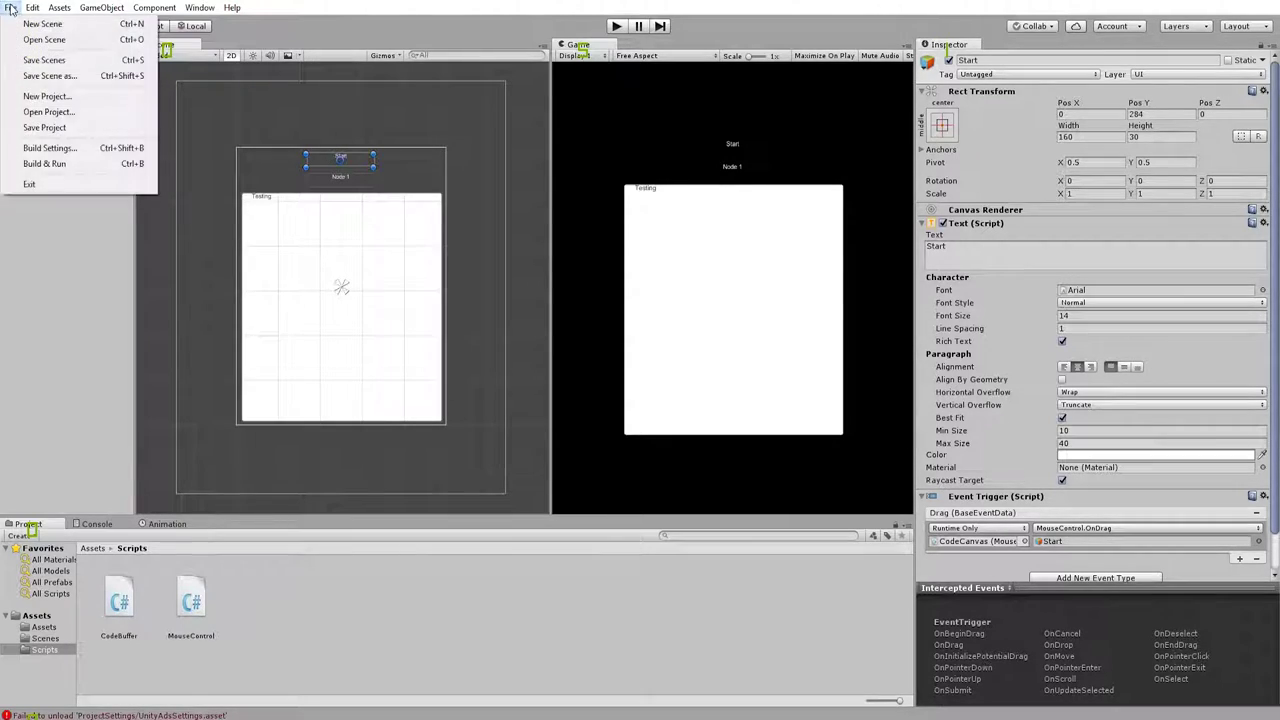
pyautogui.click(62, 148)
pyautogui.scroll(-3, 137, 290)
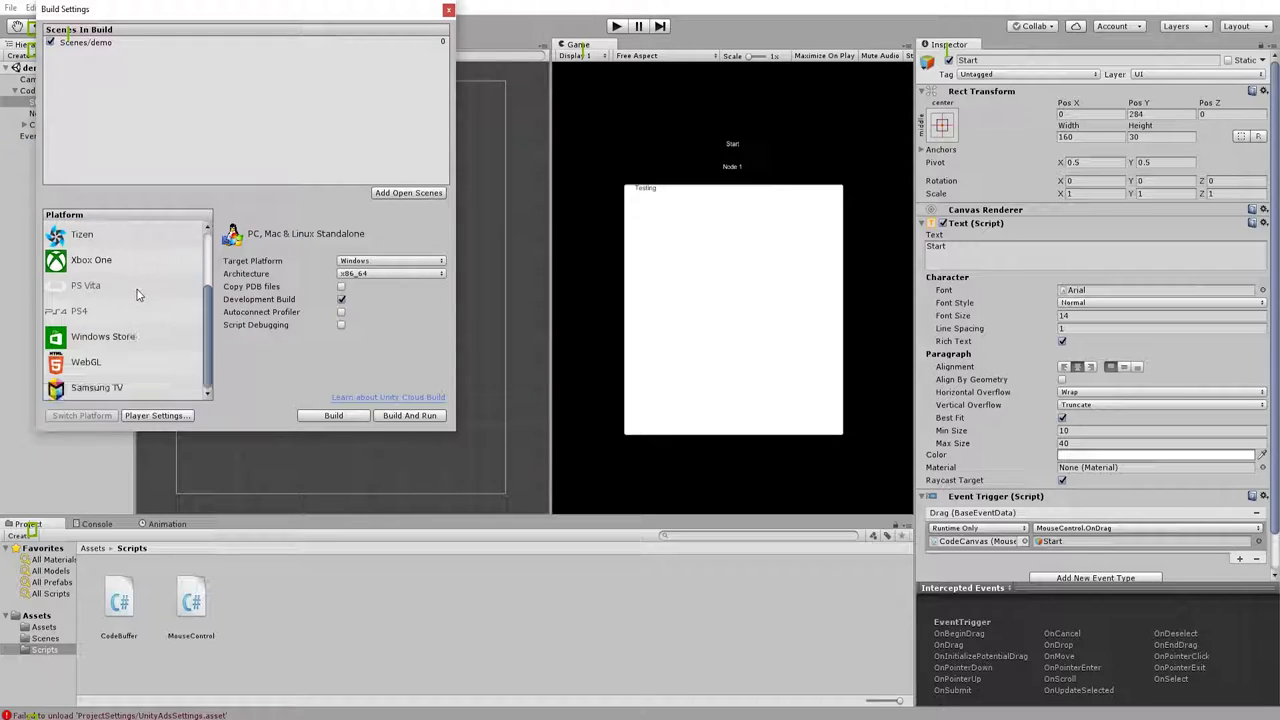
pyautogui.scroll(1, 140, 377)
pyautogui.scroll(-2, 107, 392)
pyautogui.scroll(5, 123, 357)
pyautogui.scroll(-3, 160, 322)
pyautogui.scroll(4, 135, 305)
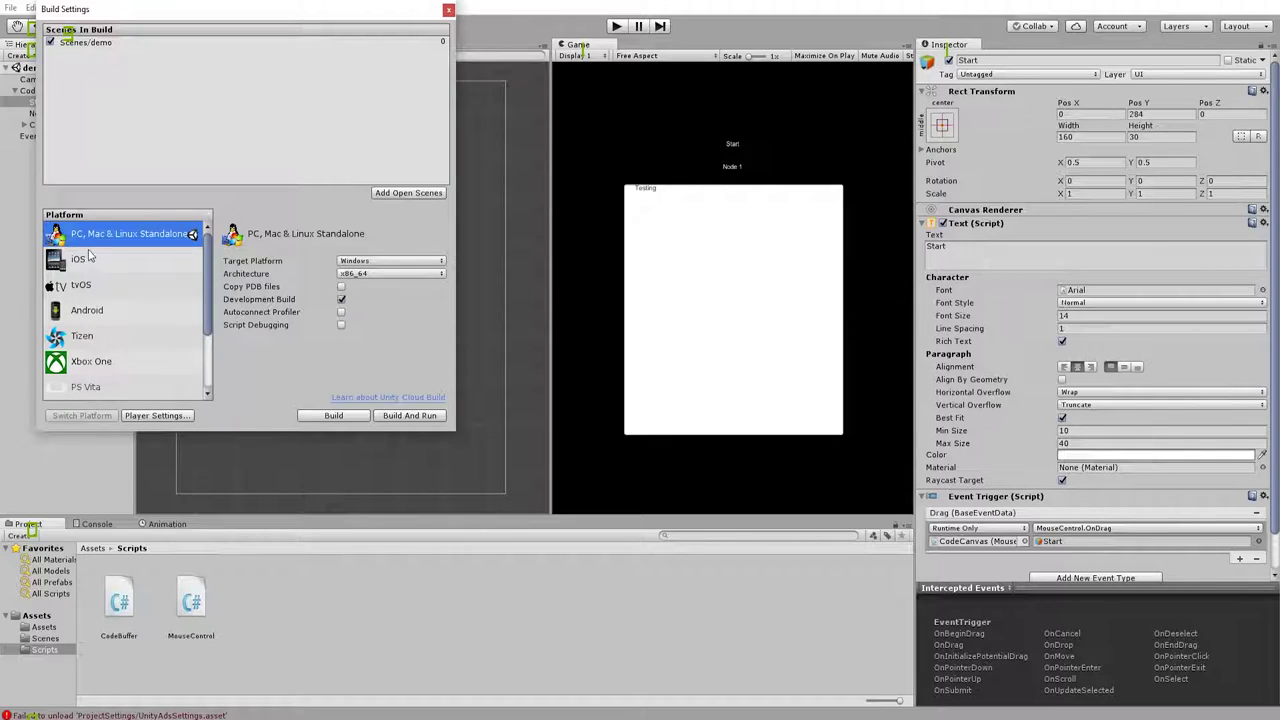
pyautogui.scroll(-3, 180, 255)
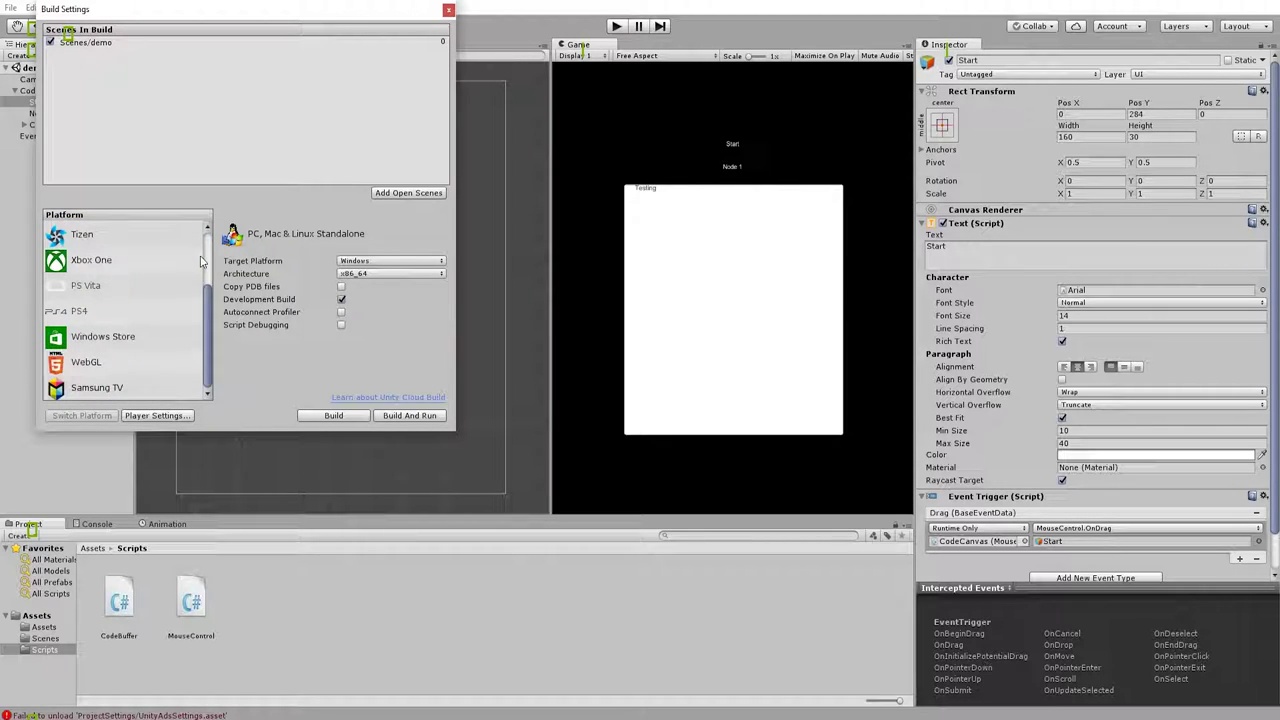
# Step: Review the WebGL, Android, iOS and PC, Mac & Linux Standalone targets, then close Build Settings
pyautogui.click(86, 364)
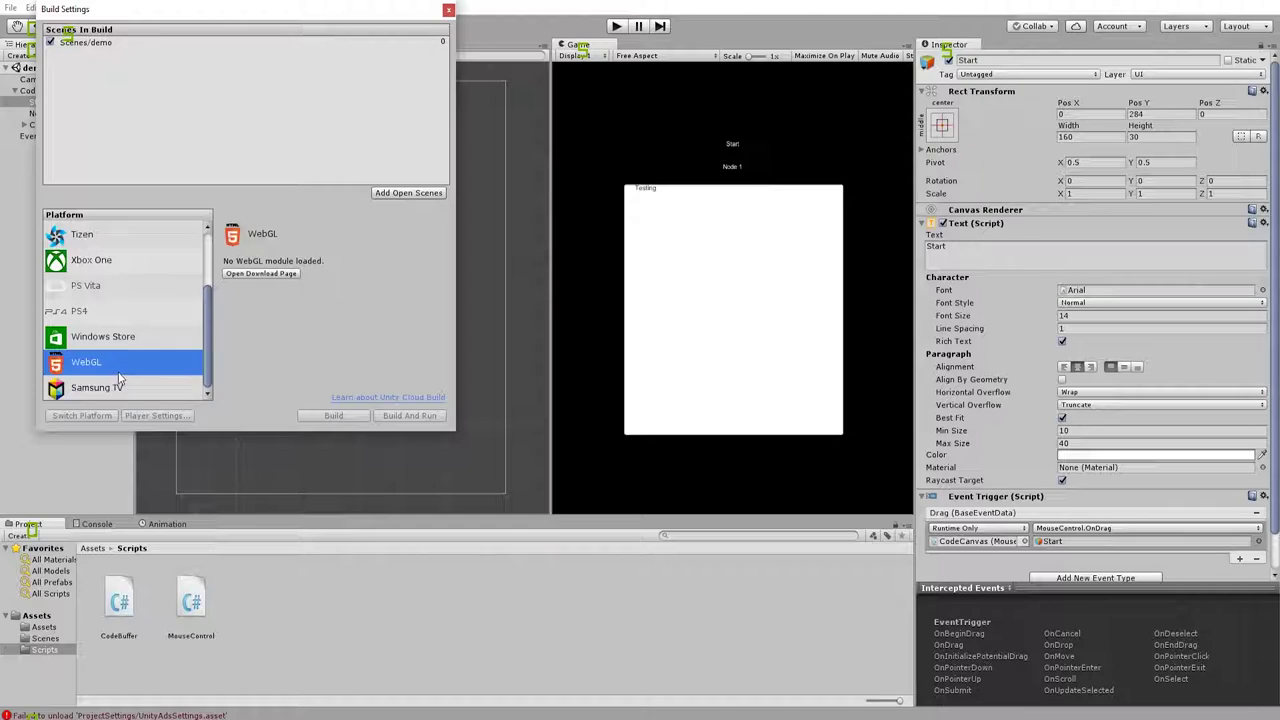
pyautogui.scroll(3, 118, 380)
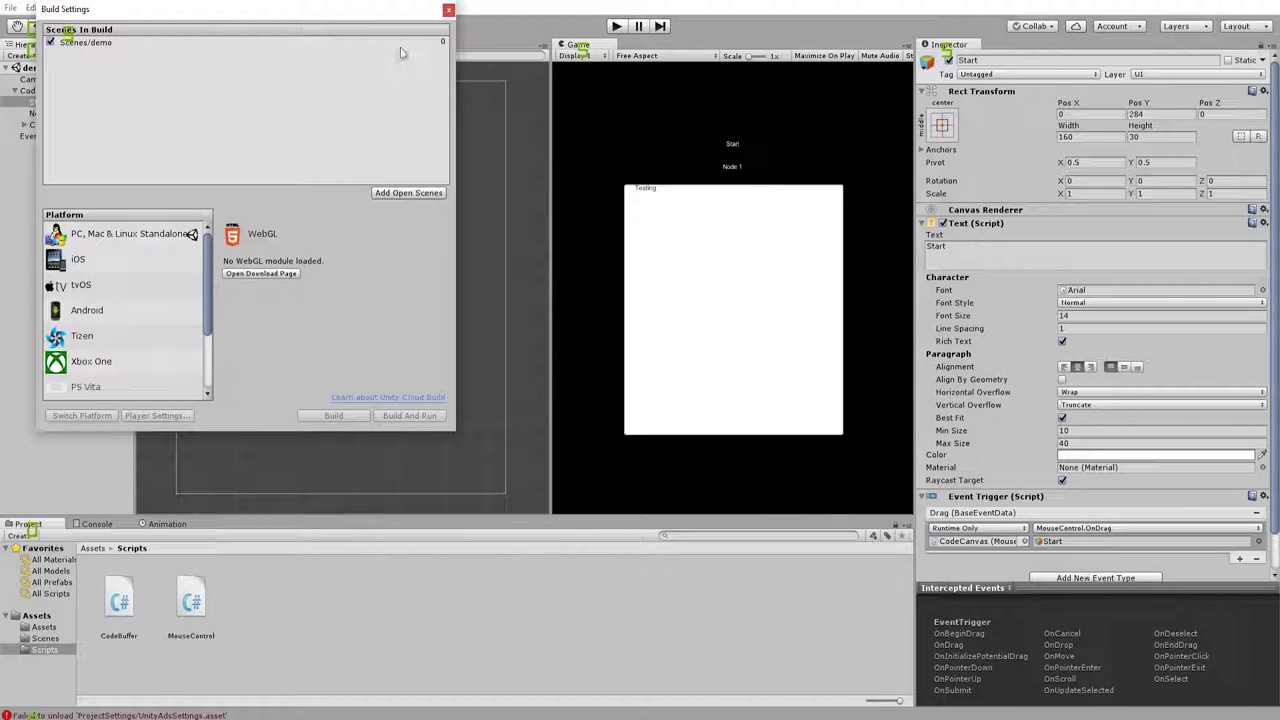
pyautogui.click(88, 312)
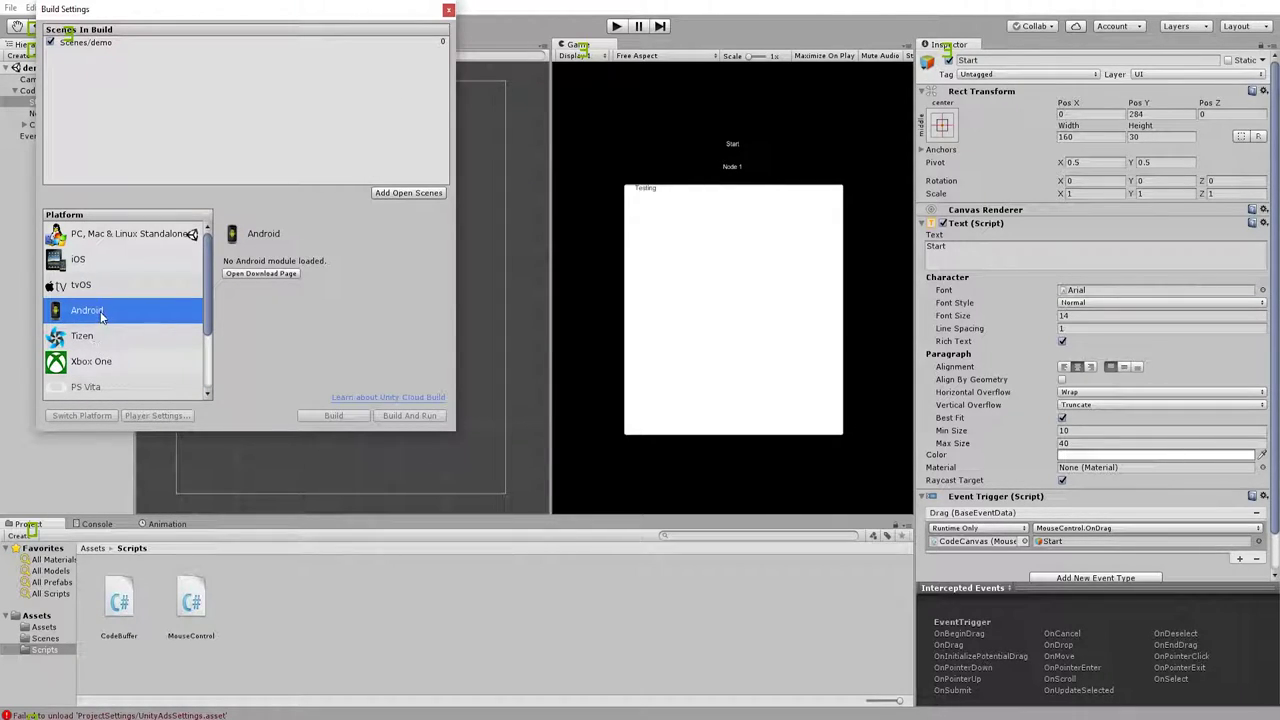
pyautogui.click(99, 262)
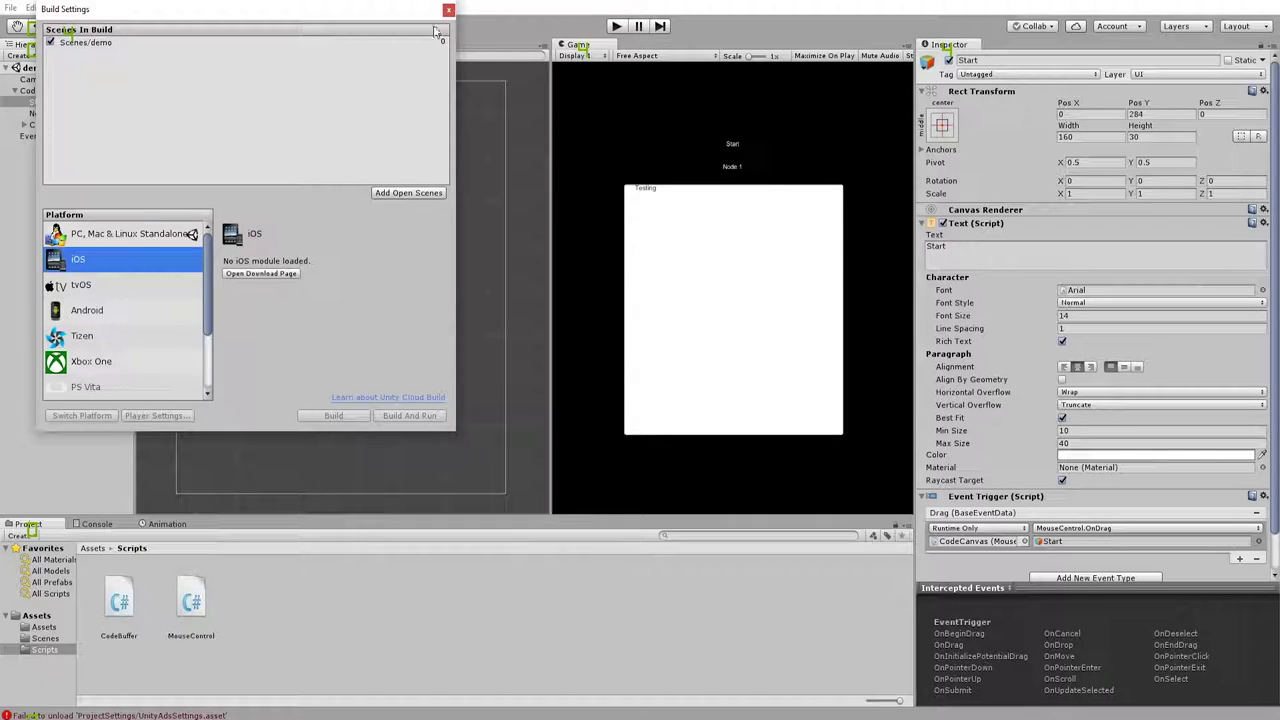
pyautogui.scroll(-3, 162, 341)
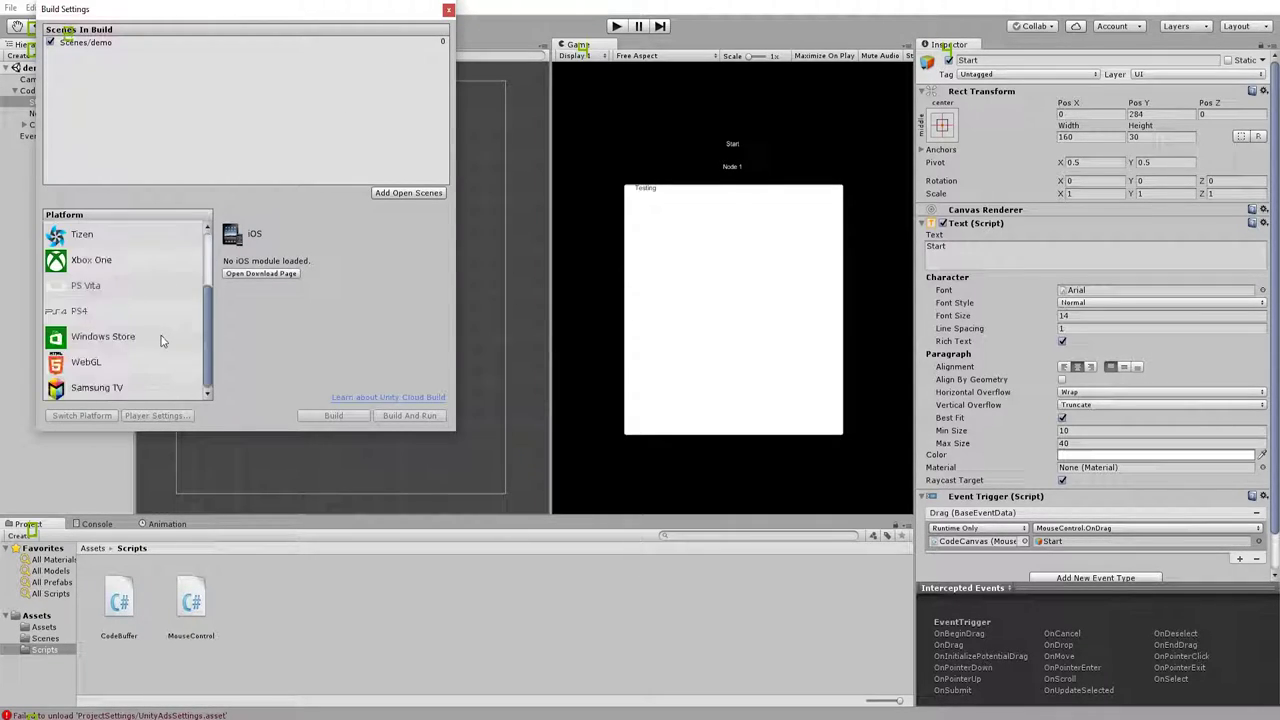
pyautogui.click(106, 364)
pyautogui.scroll(3, 110, 340)
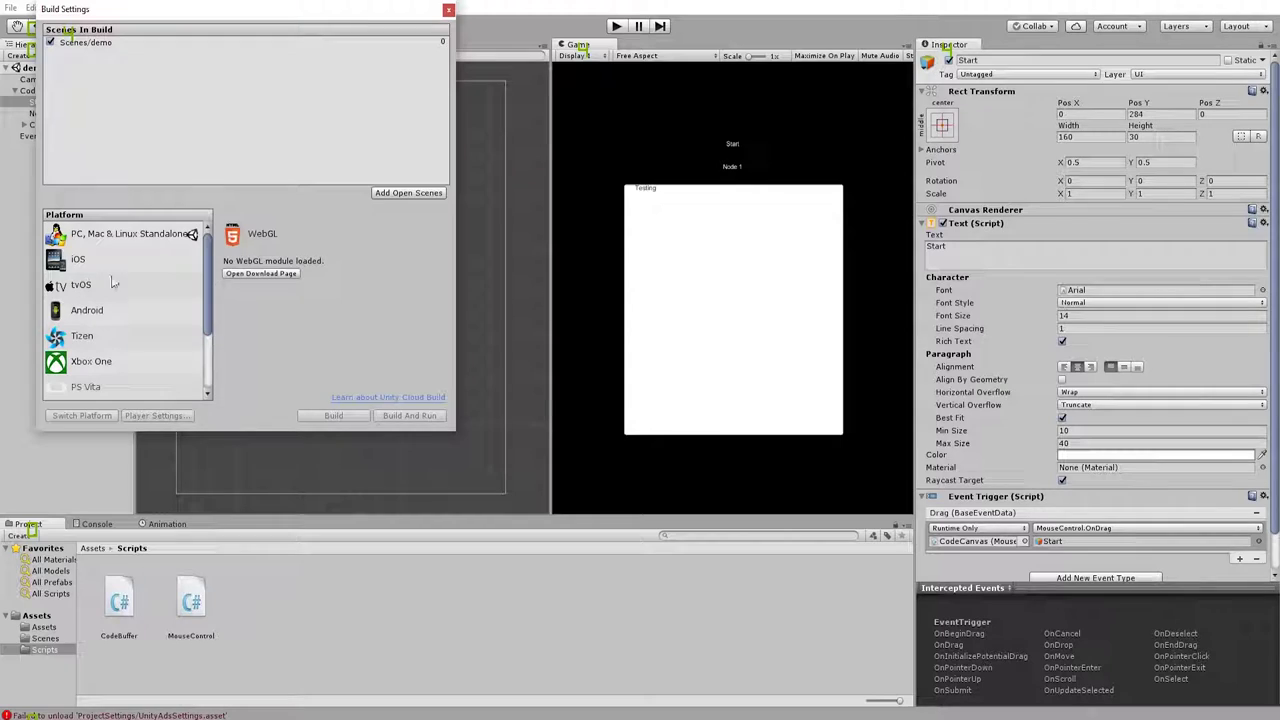
pyautogui.click(113, 240)
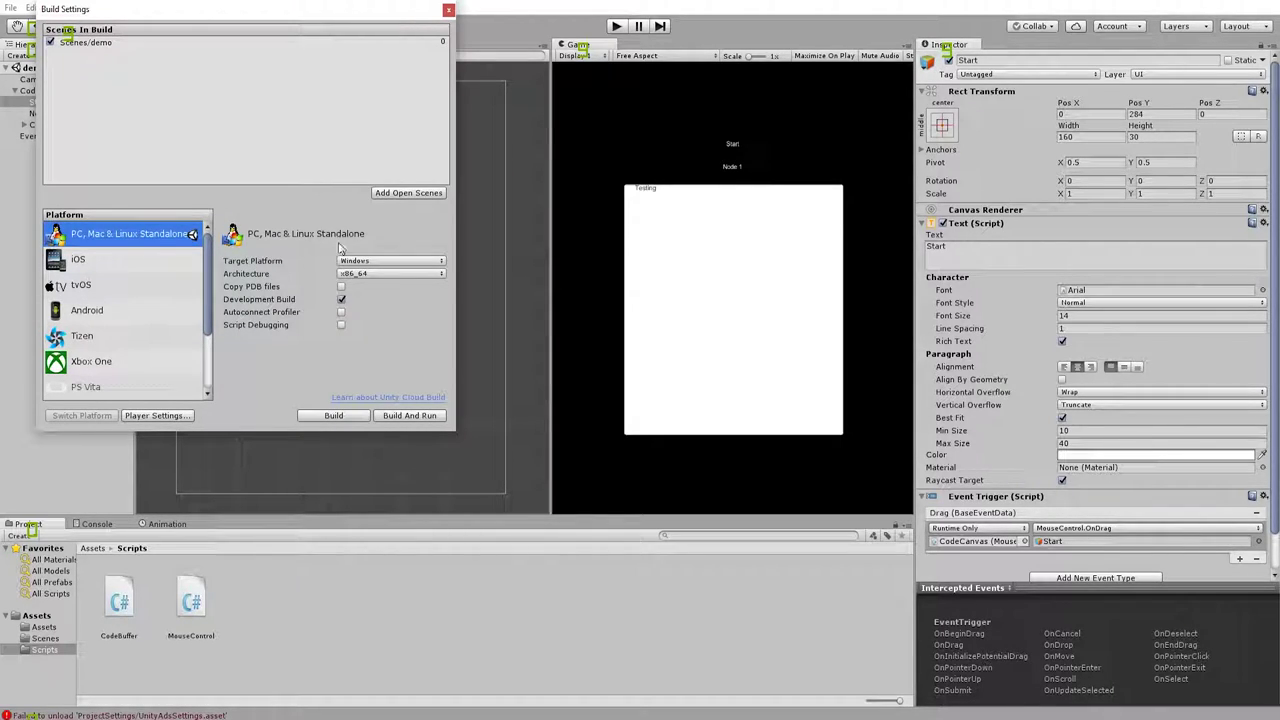
pyautogui.scroll(-3, 100, 340)
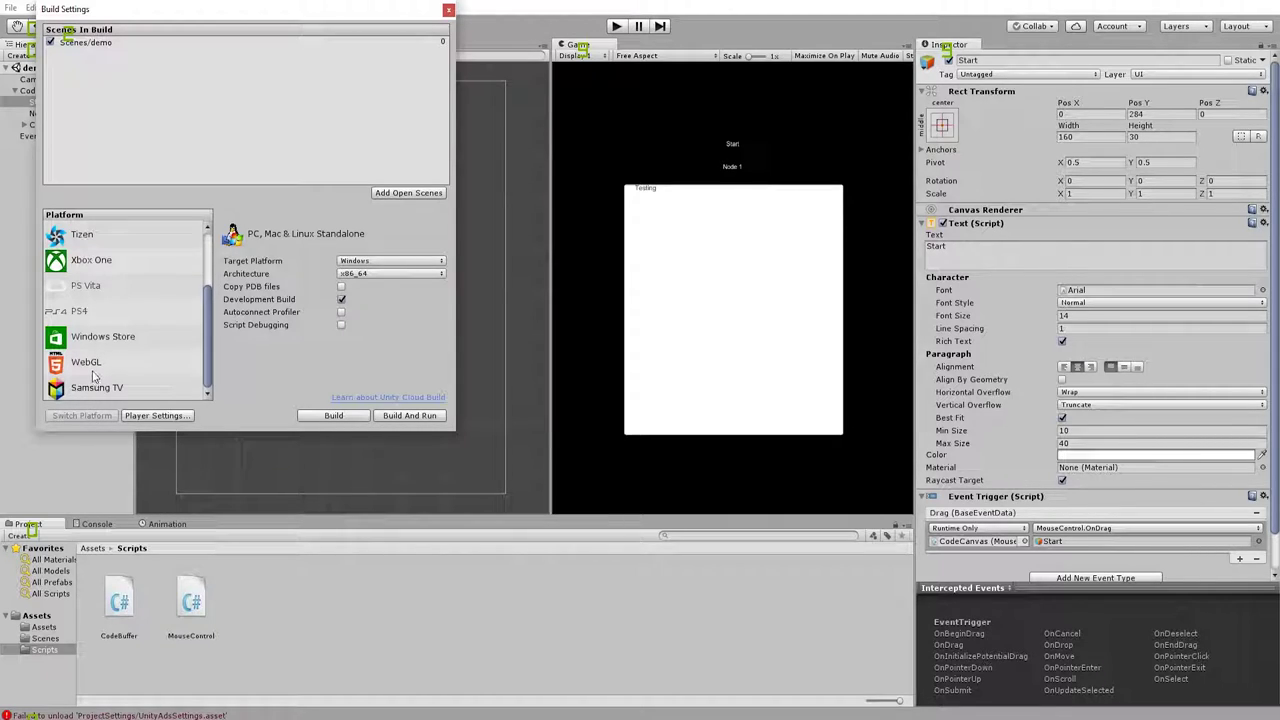
pyautogui.click(92, 362)
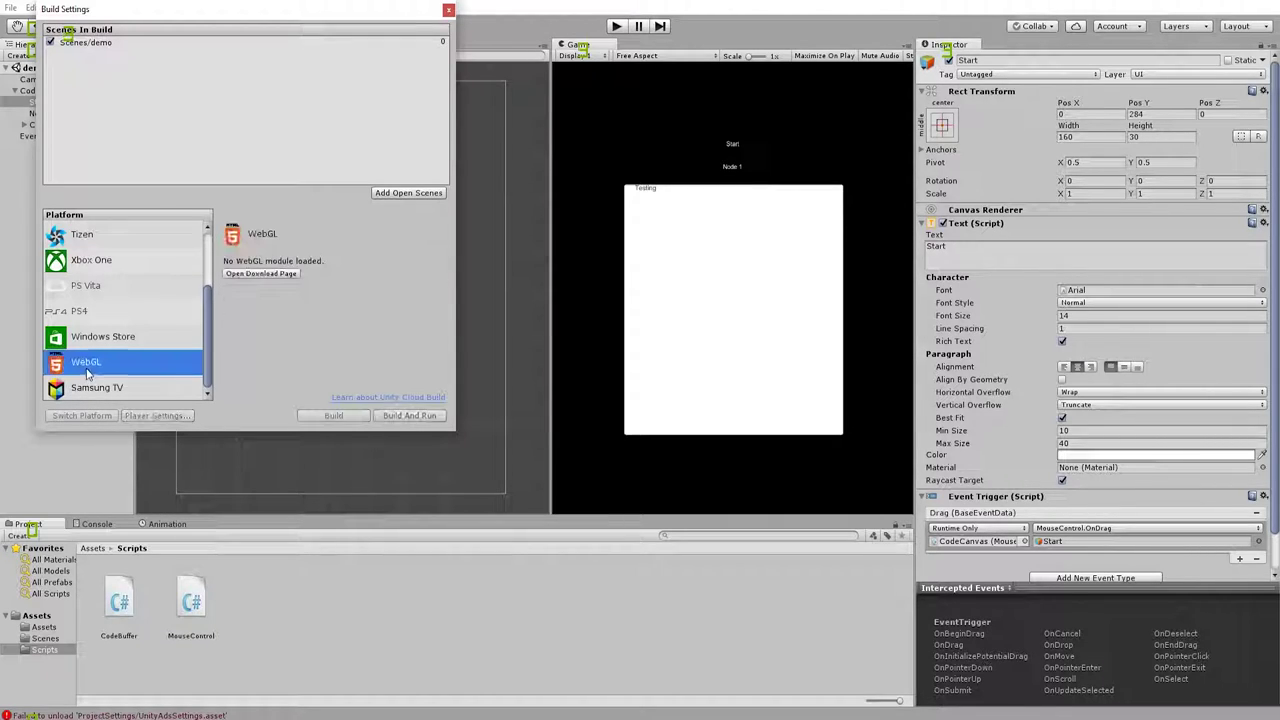
pyautogui.click(449, 11)
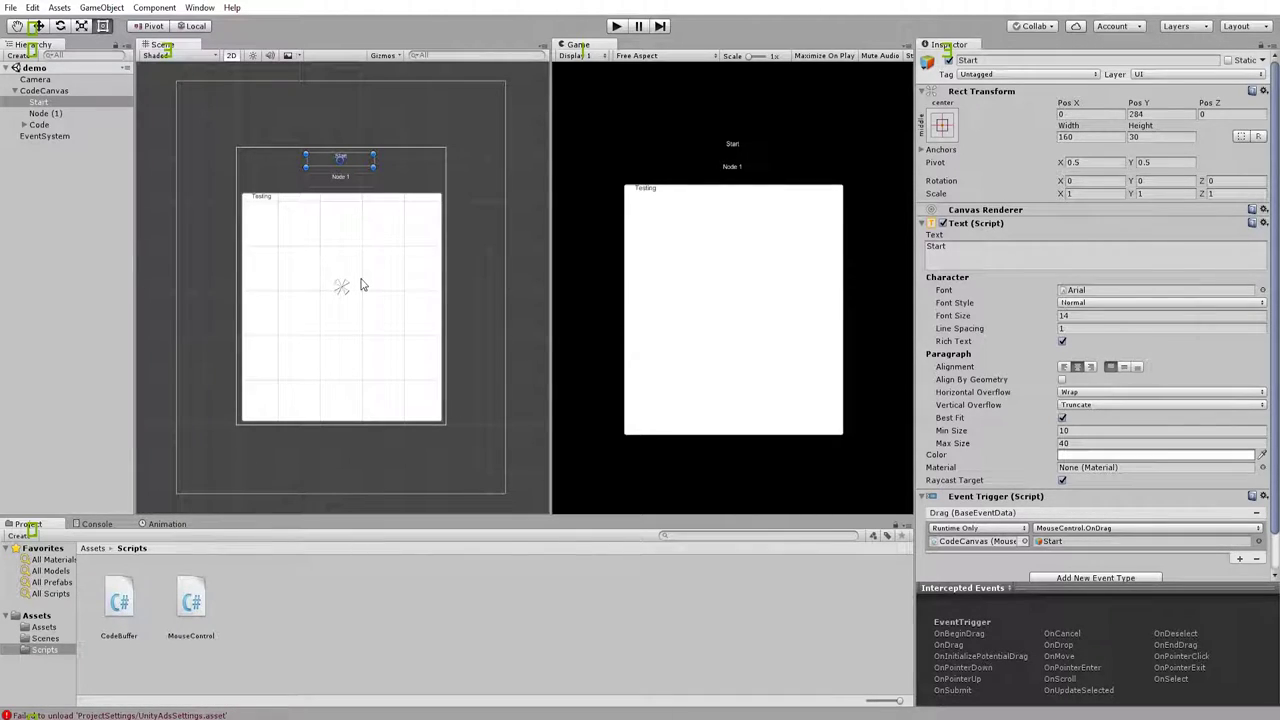
# Step: Select Node (1), then the CodeCanvas, and browse the Create menu without adding anything
pyautogui.click(40, 114)
pyautogui.click(42, 91)
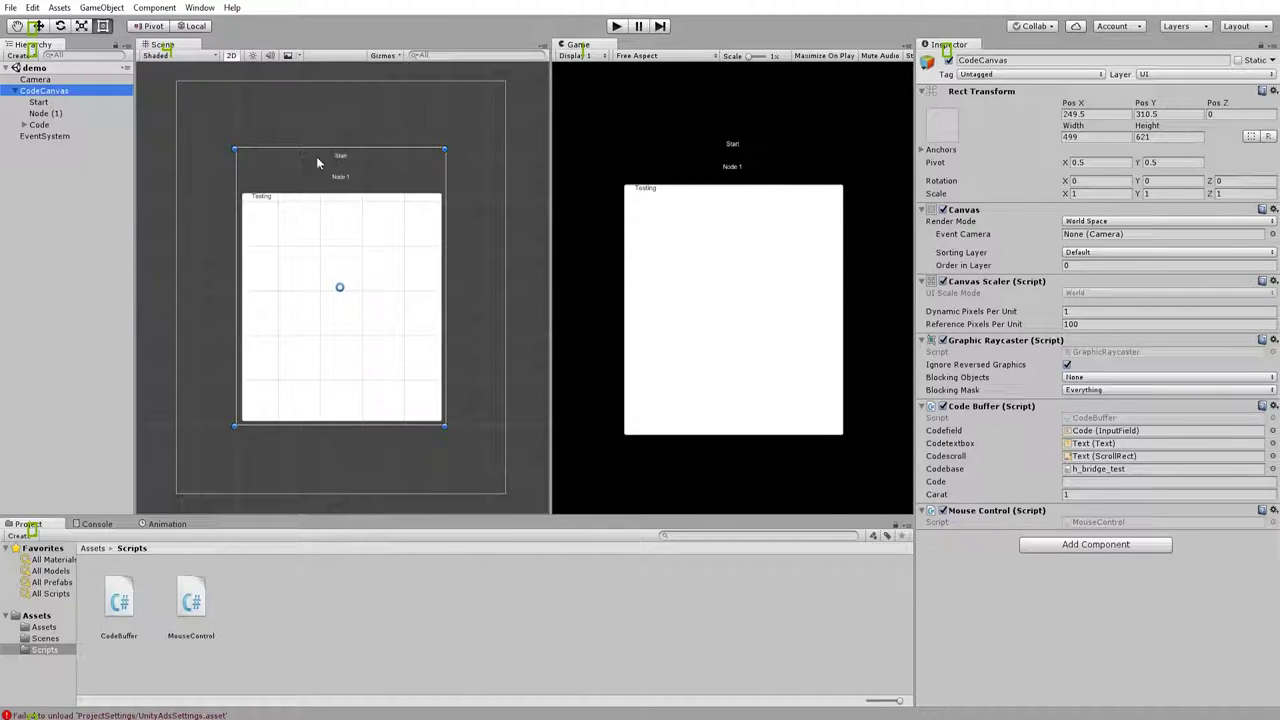
pyautogui.click(106, 9)
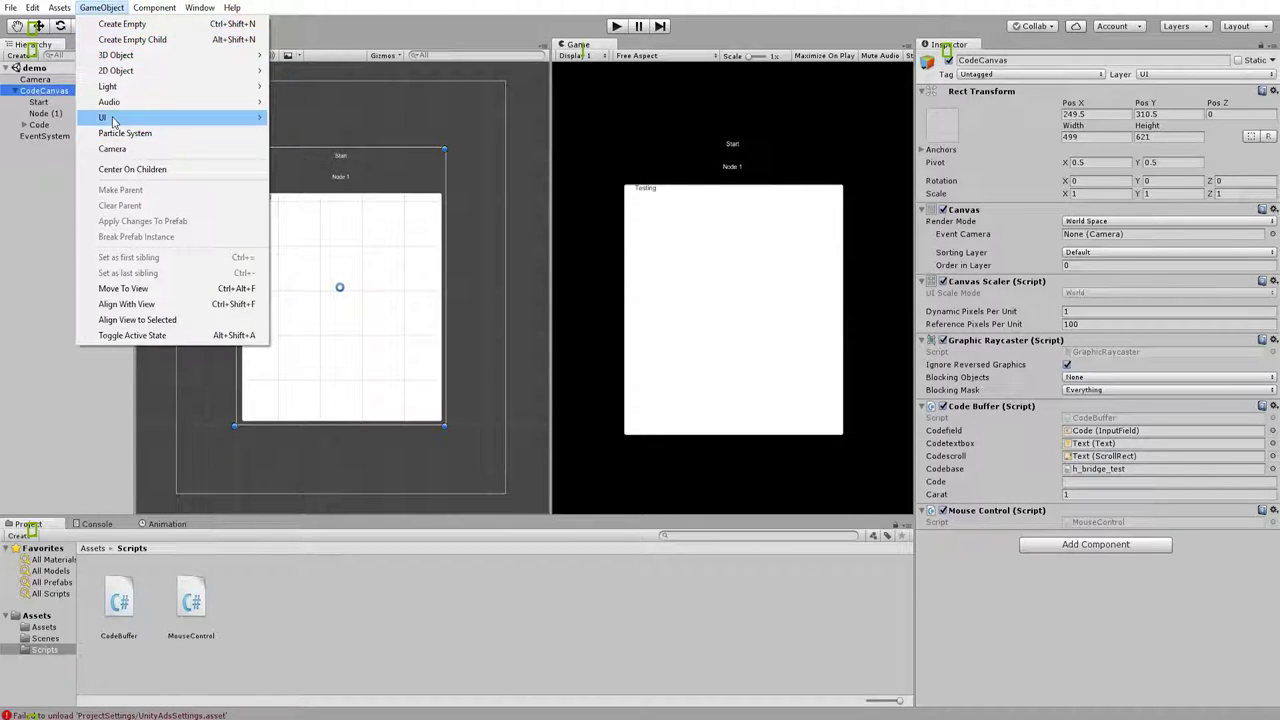
pyautogui.moveTo(113, 118)
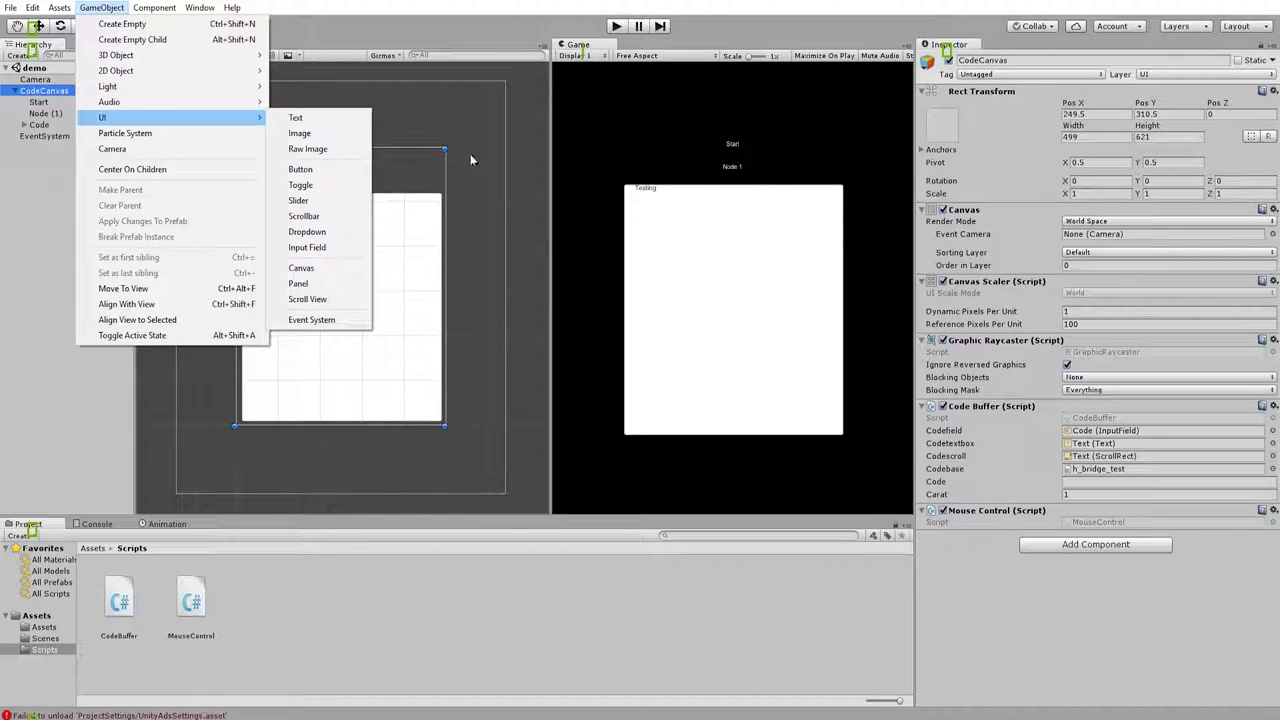
pyautogui.click(507, 142)
# Step: Undo an accidental pivot move, then drag the CodeCanvas right to Pos X 278
pyautogui.click(42, 90)
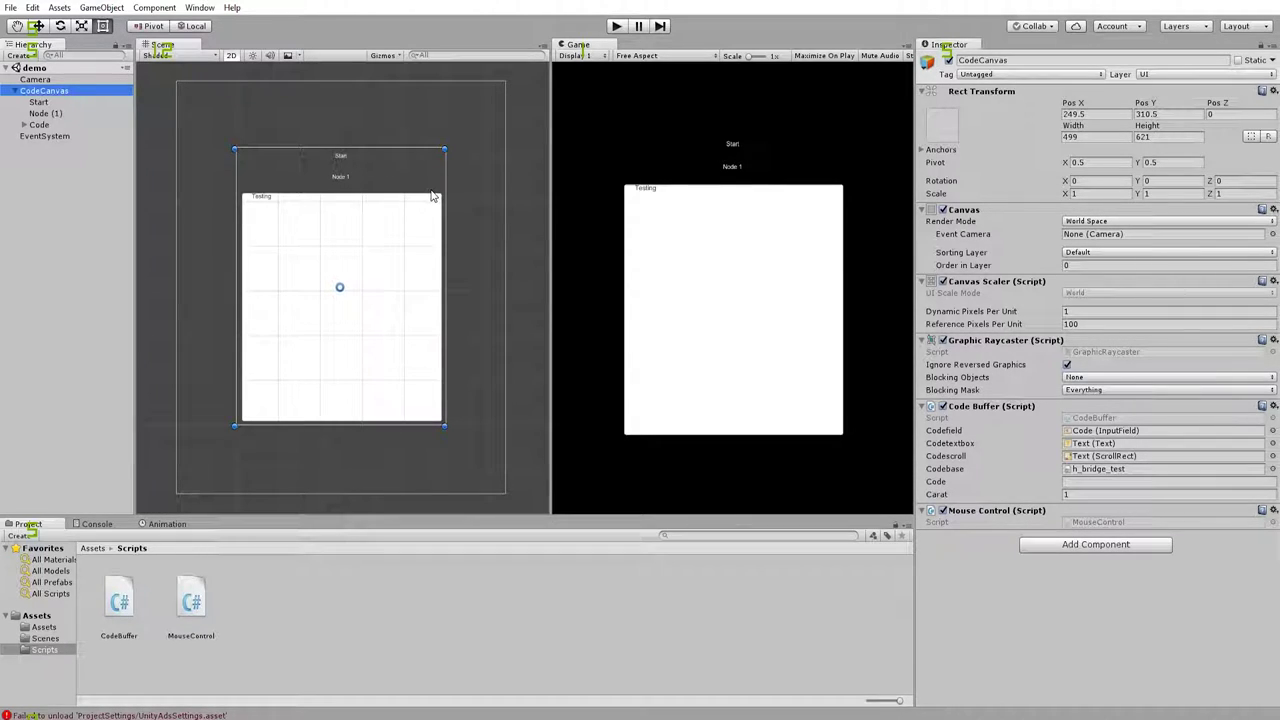
pyautogui.moveTo(340, 292); pyautogui.dragTo(357, 298)
pyautogui.hotkey('ctrl', 'z')
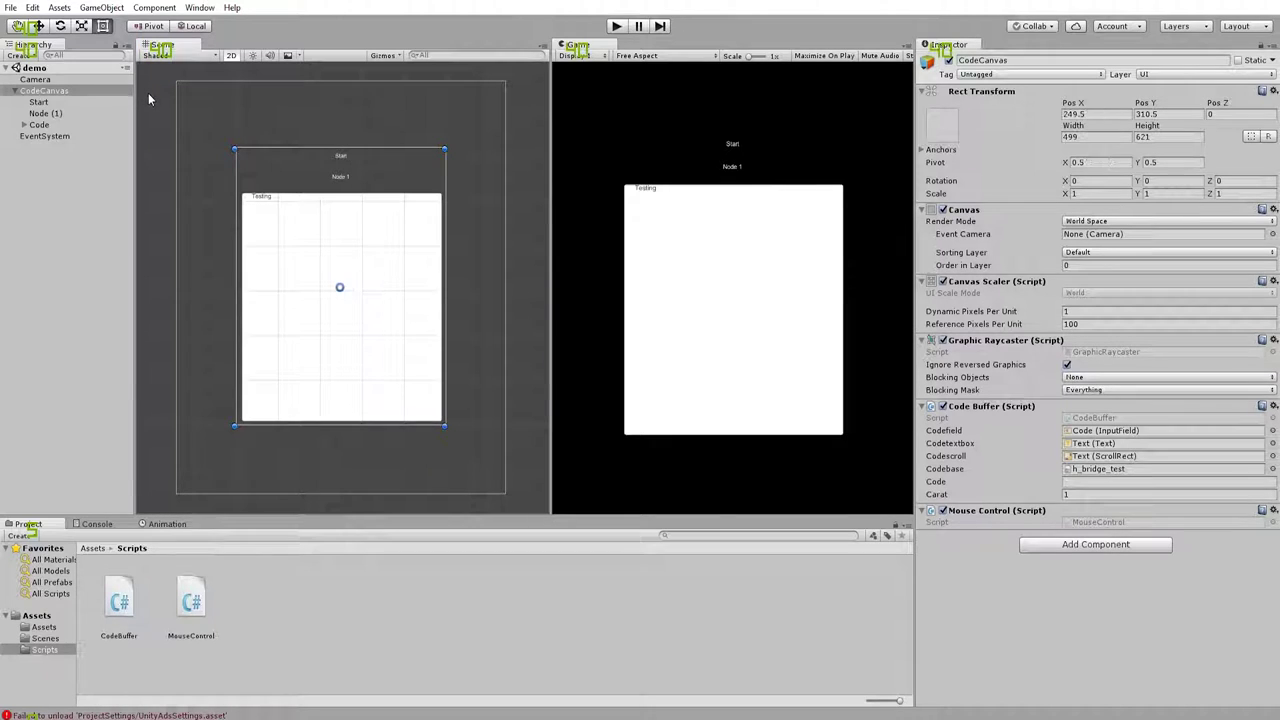
pyautogui.click(38, 26)
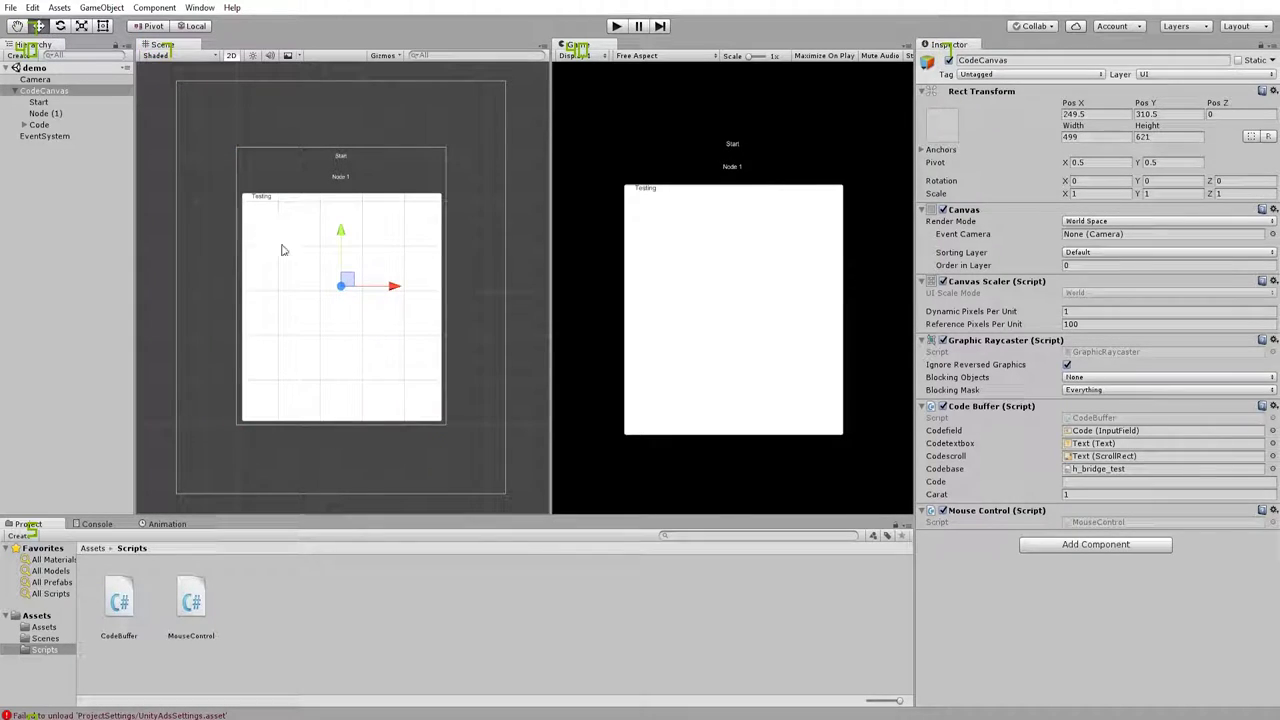
pyautogui.moveTo(400, 289); pyautogui.dragTo(414, 289)
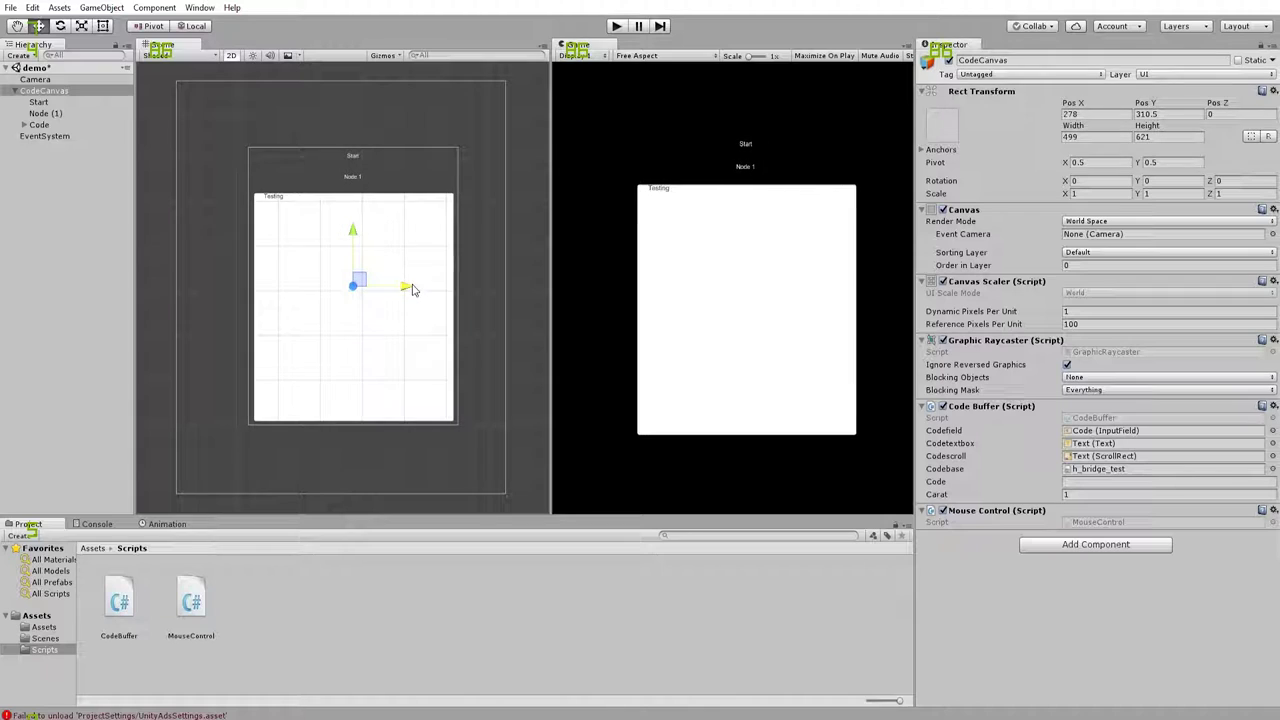
# Step: Select the Start text and the Camera in turn, ending with the CodeCanvas selected
pyautogui.click(522, 230)
pyautogui.click(38, 103)
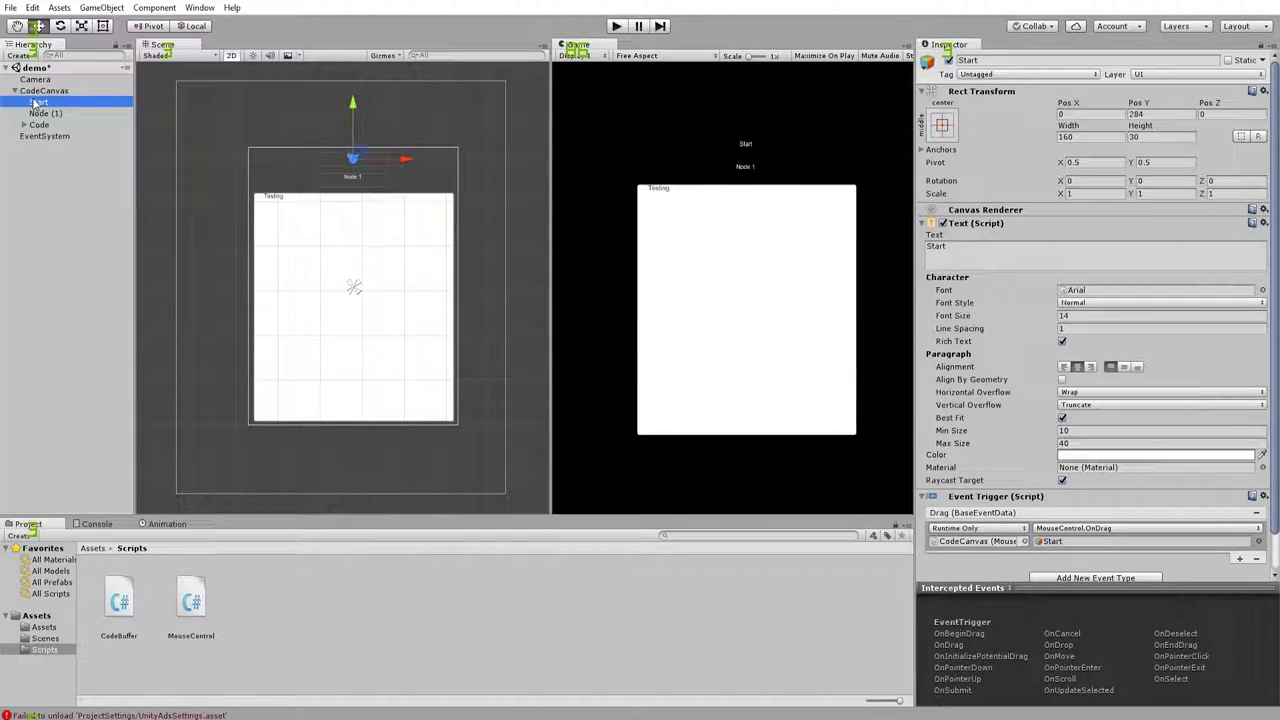
pyautogui.click(35, 79)
pyautogui.click(44, 91)
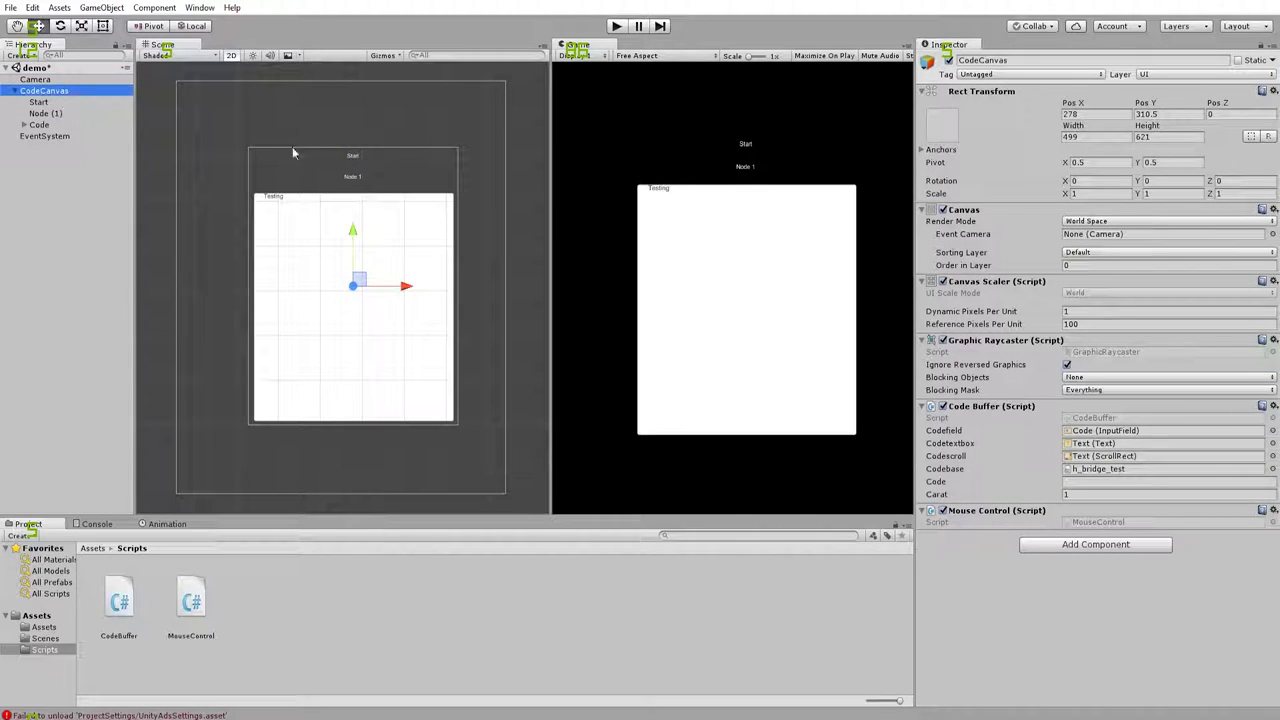
# Step: Set the CodeCanvas Render Mode to Screen Space - Camera with Camera as Render Camera
pyautogui.click(1090, 221)
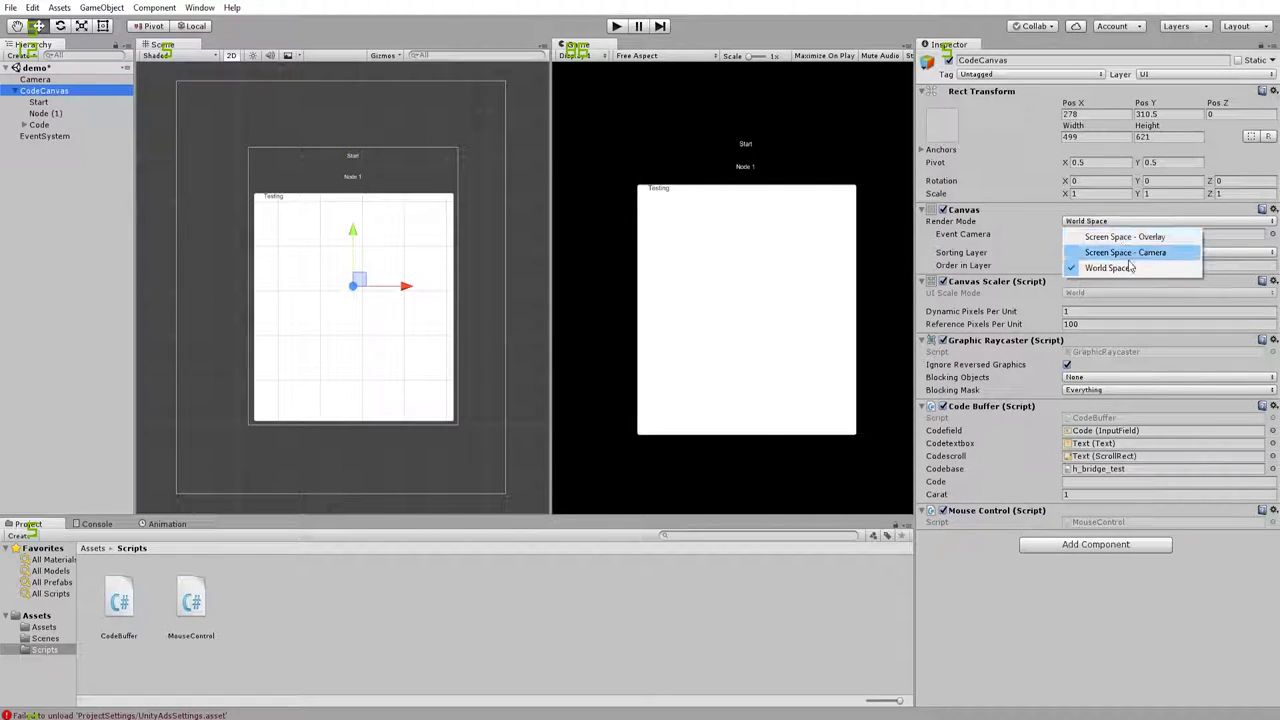
pyautogui.click(1118, 237)
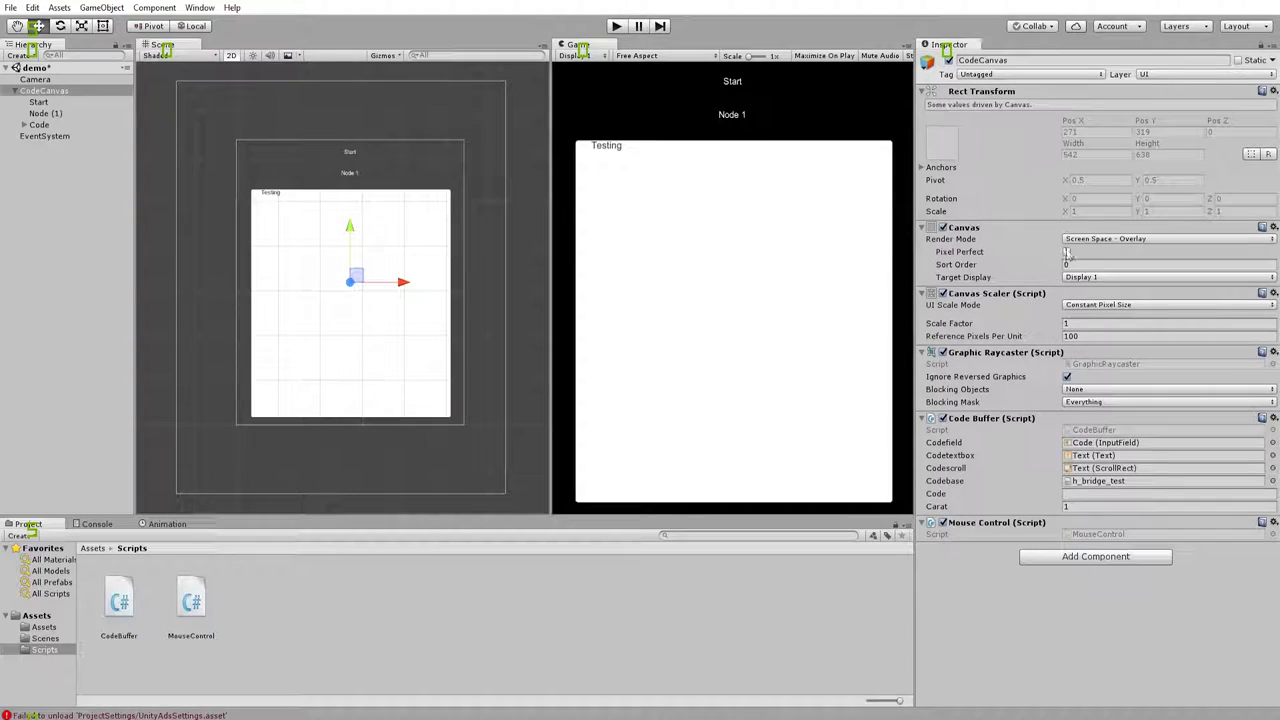
pyautogui.click(1097, 240)
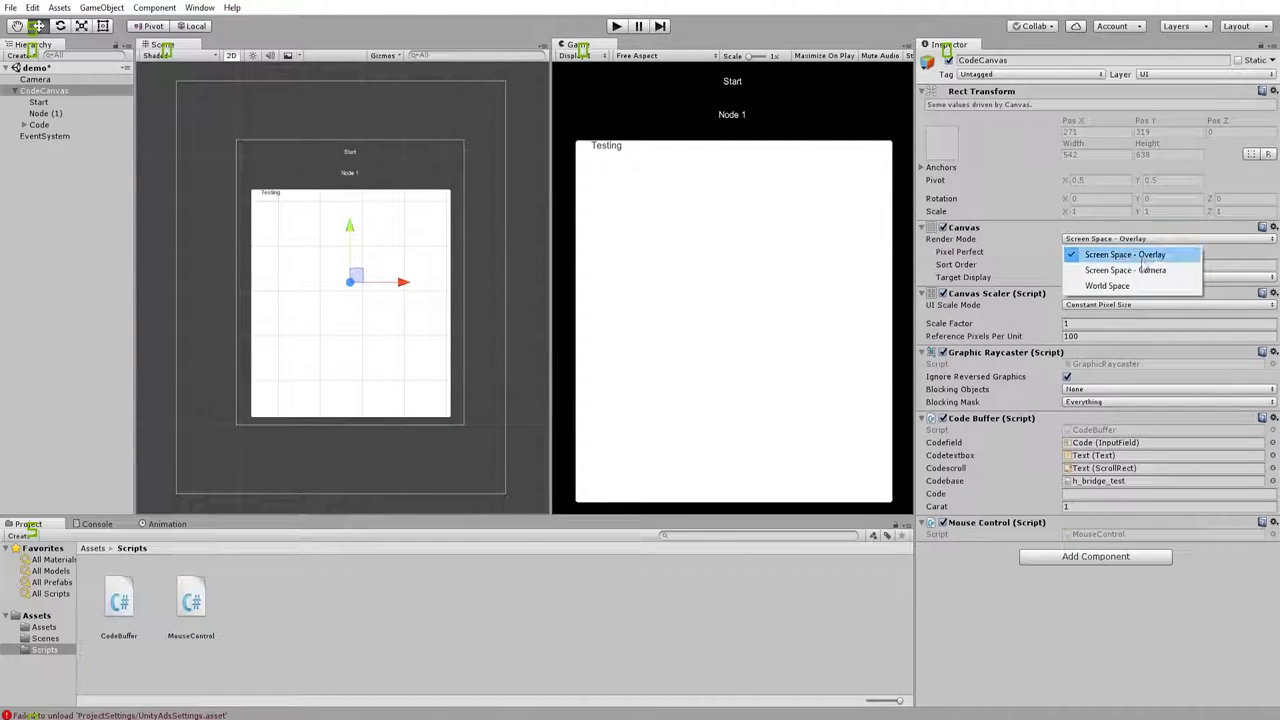
pyautogui.click(1035, 252)
pyautogui.click(1100, 239)
pyautogui.click(1125, 270)
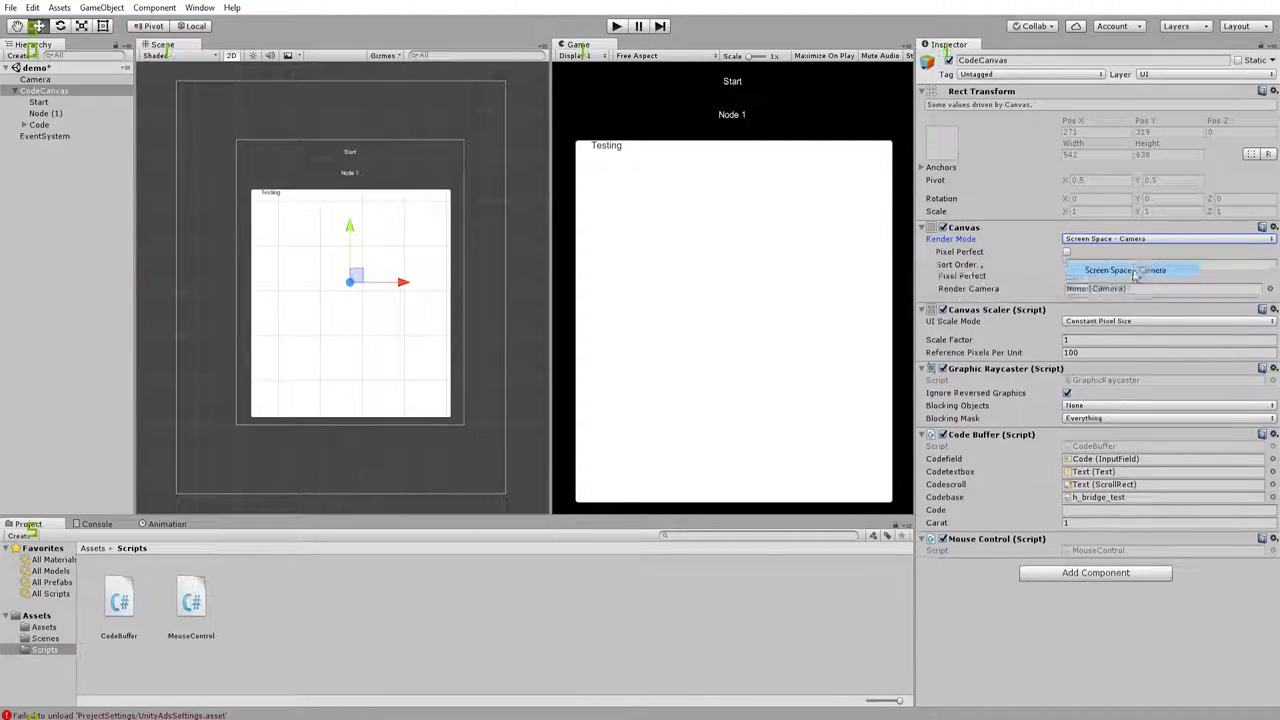
pyautogui.click(1272, 265)
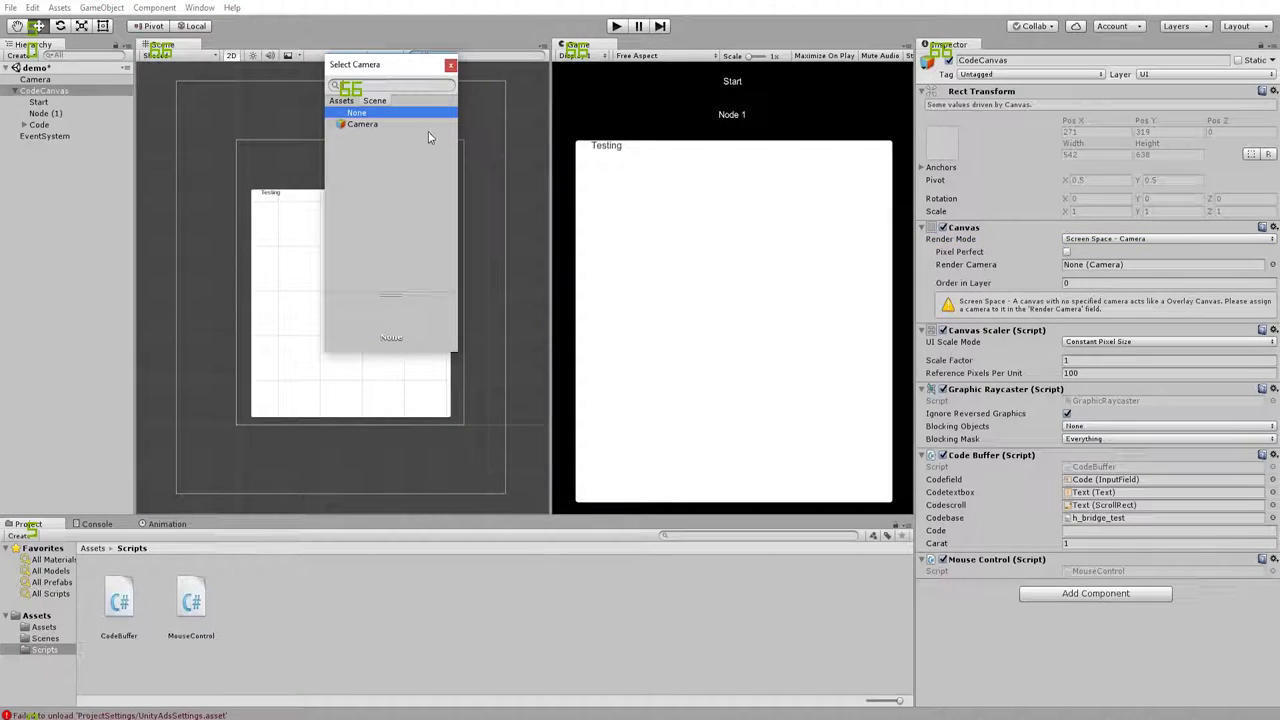
pyautogui.click(368, 126)
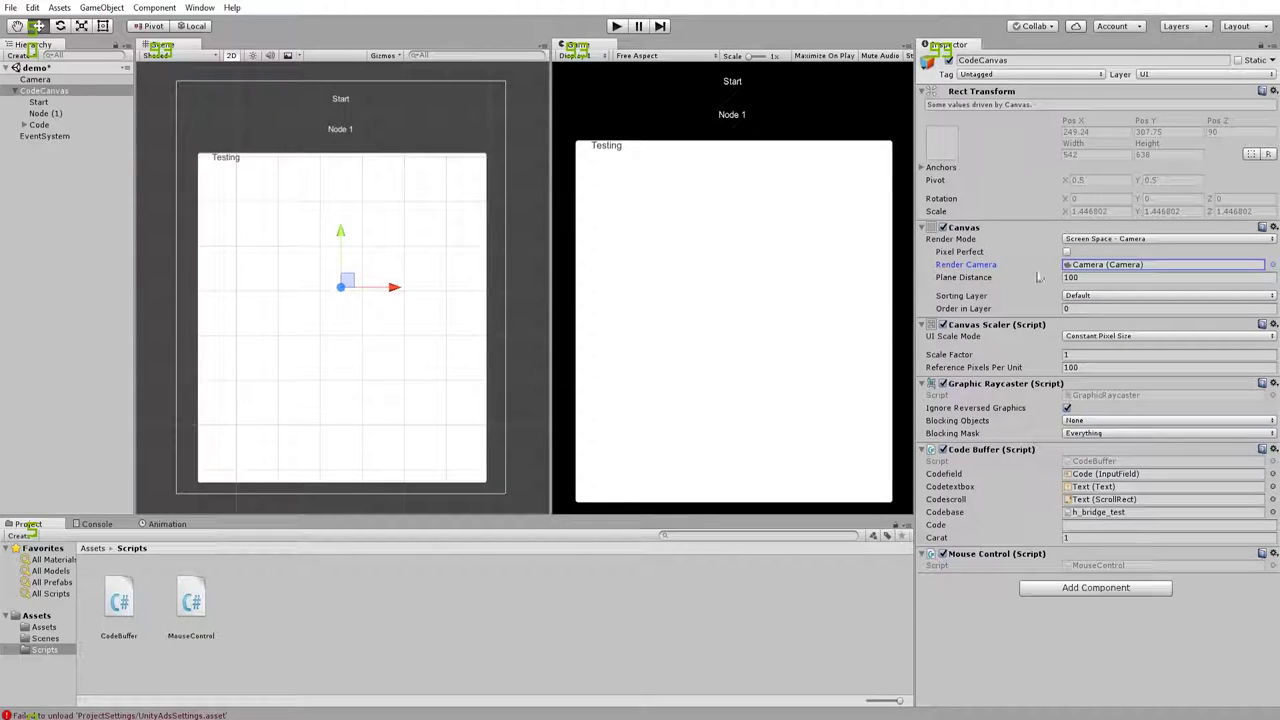
pyautogui.click(1118, 240)
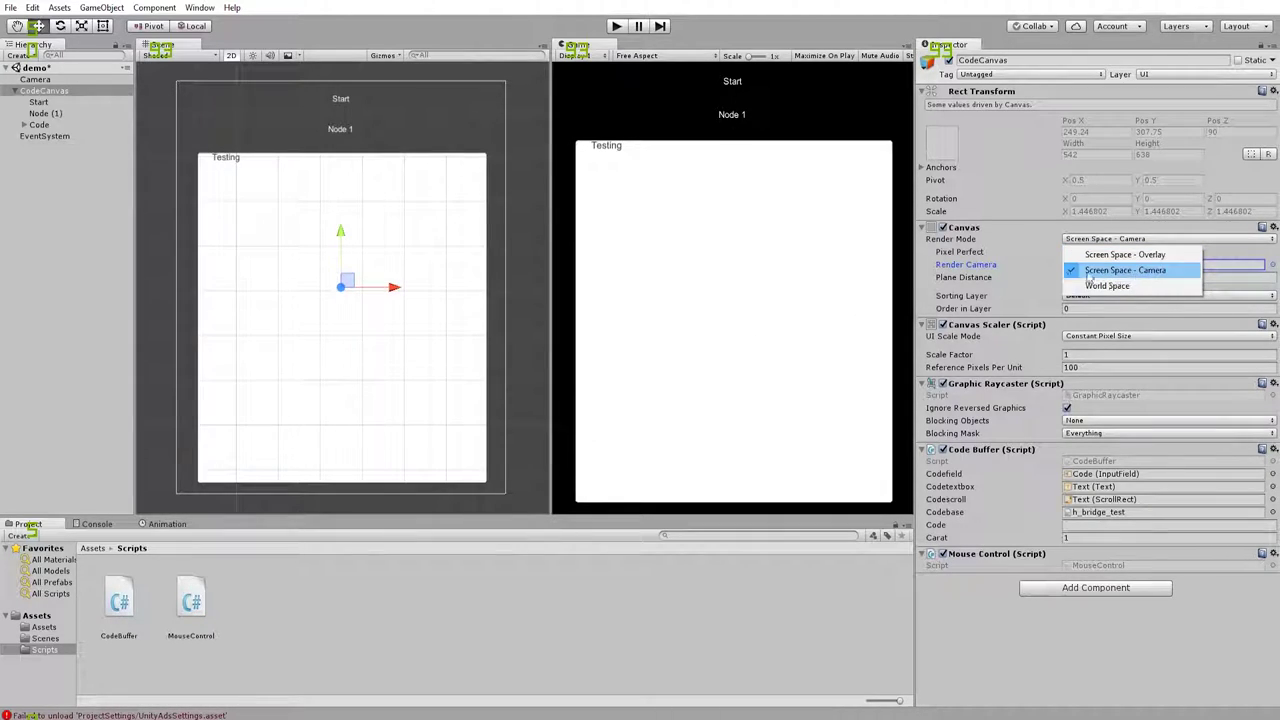
pyautogui.click(1038, 230)
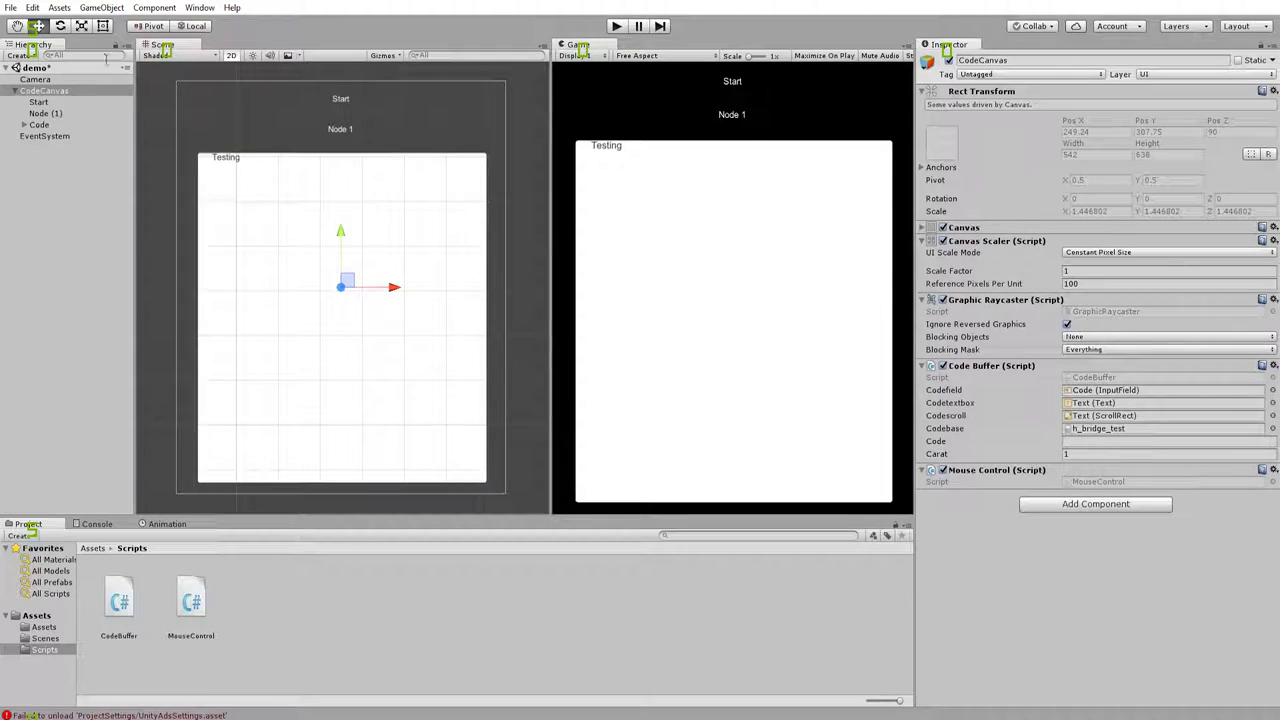
pyautogui.click(36, 80)
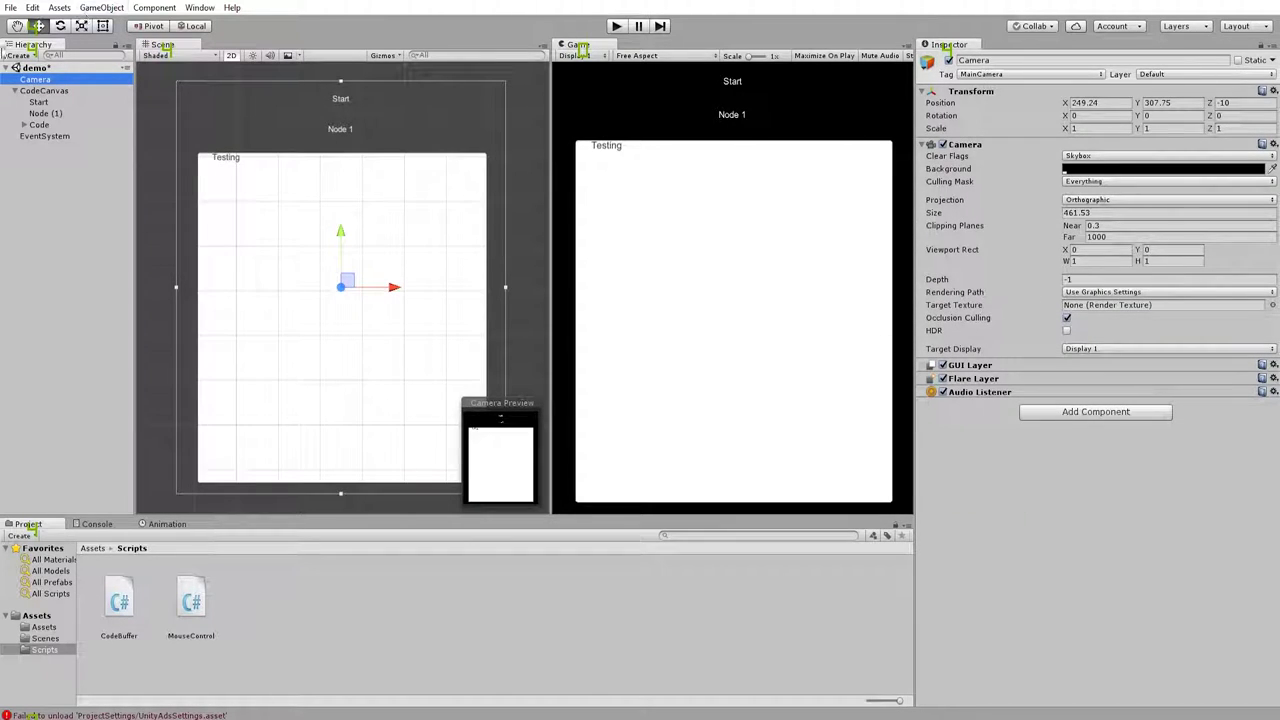
pyautogui.click(44, 91)
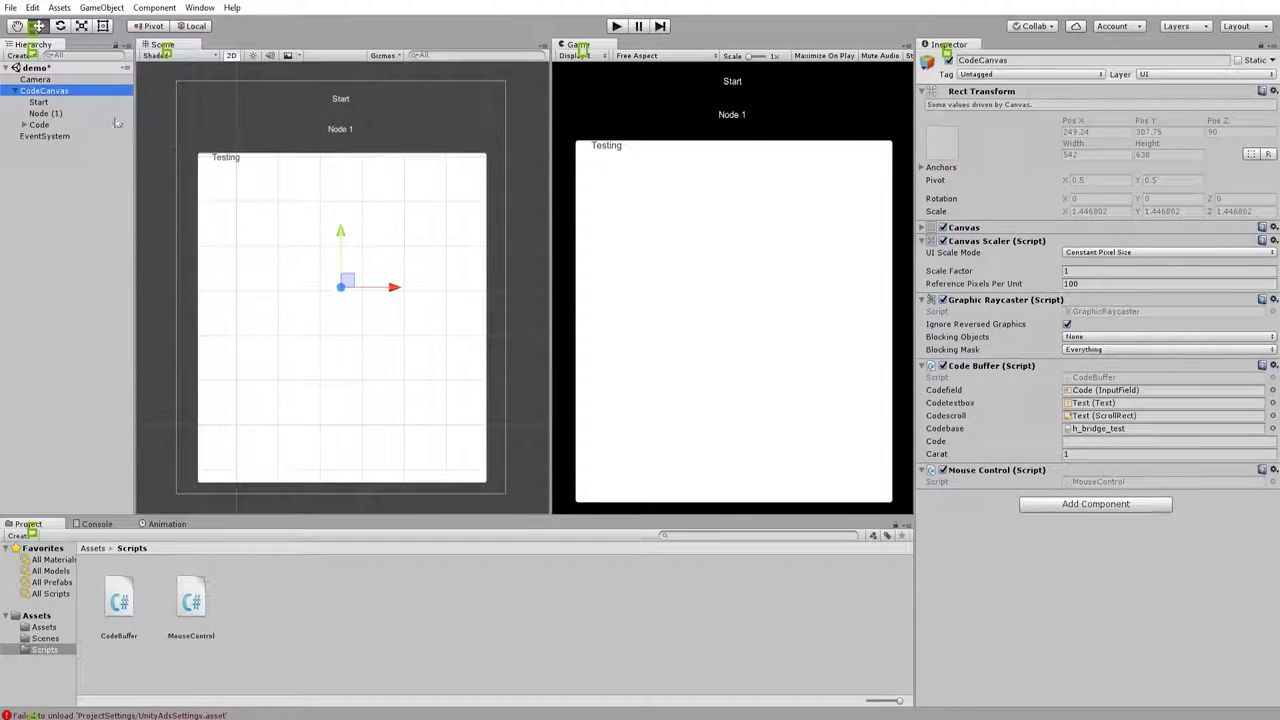
pyautogui.click(26, 81)
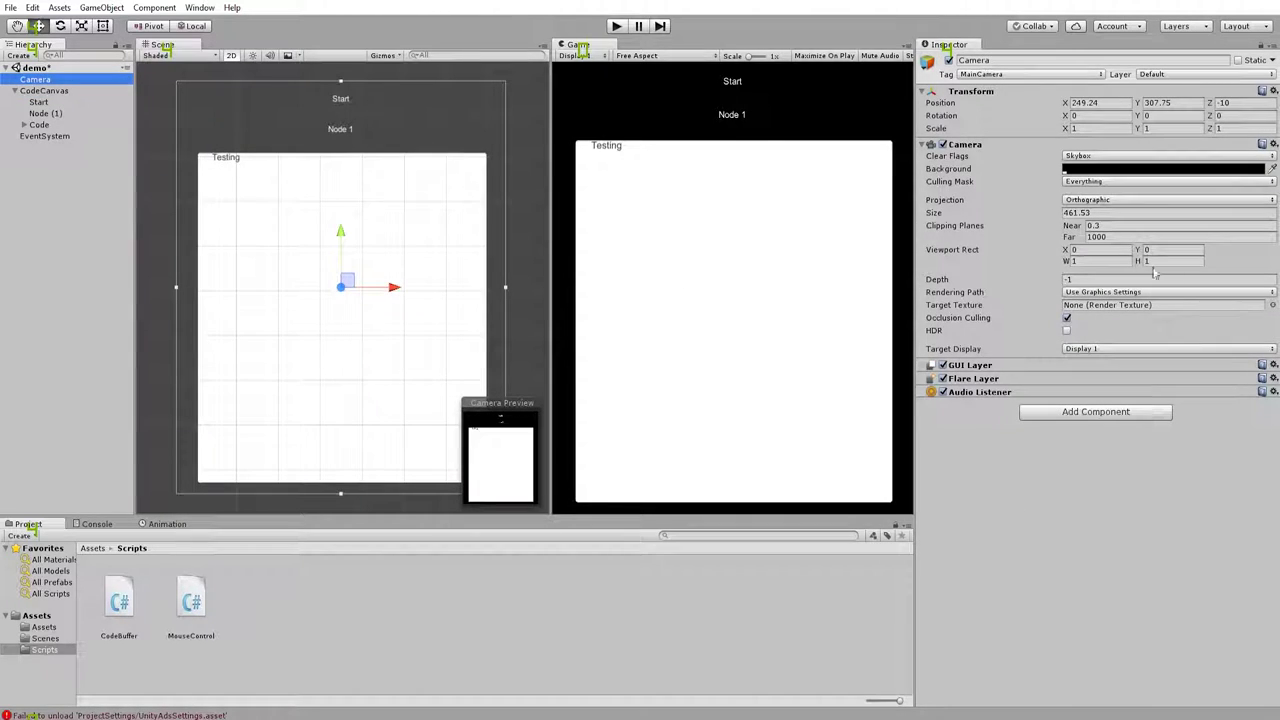
pyautogui.click(52, 92)
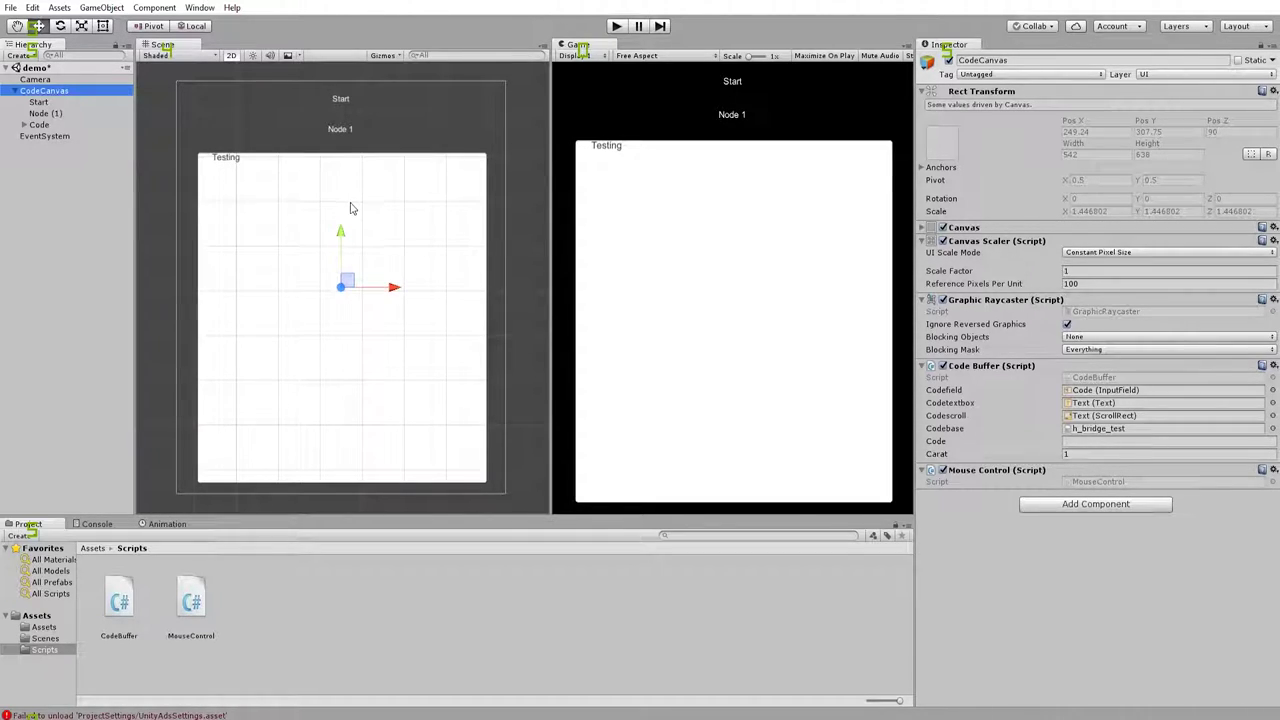
pyautogui.click(45, 103)
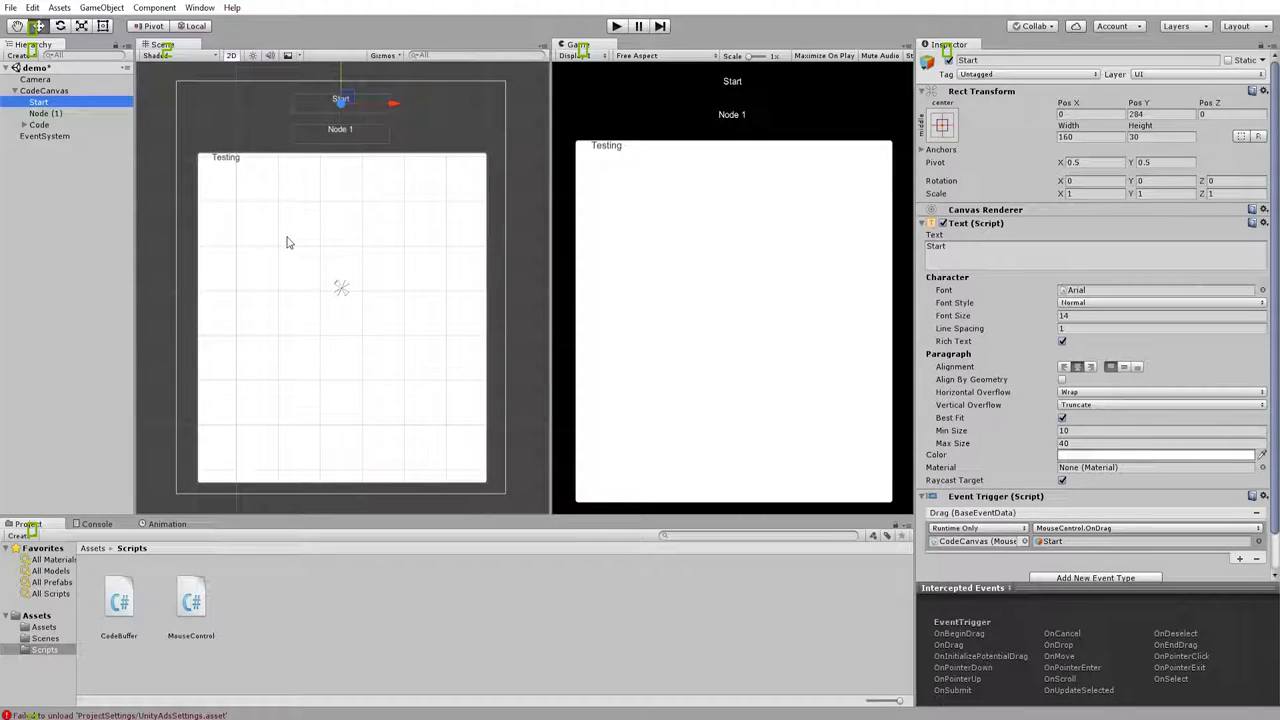
pyautogui.click(101, 8)
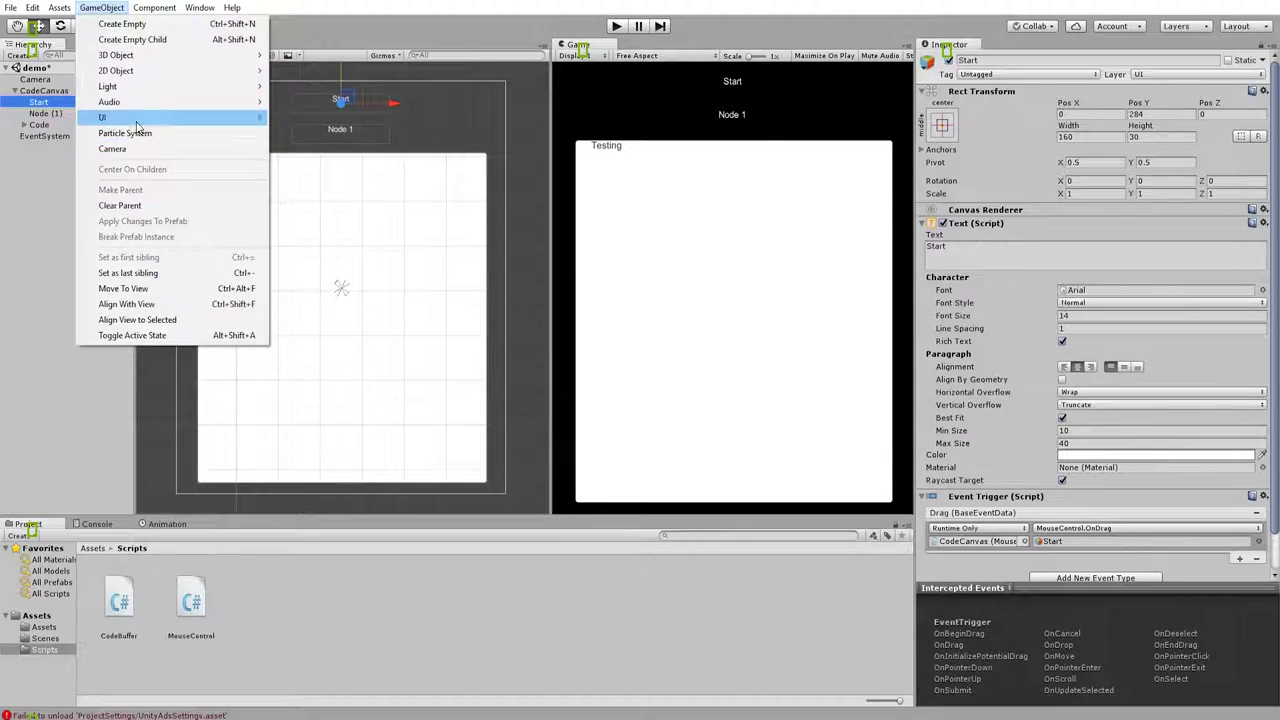
pyautogui.moveTo(173, 121)
pyautogui.click(363, 105)
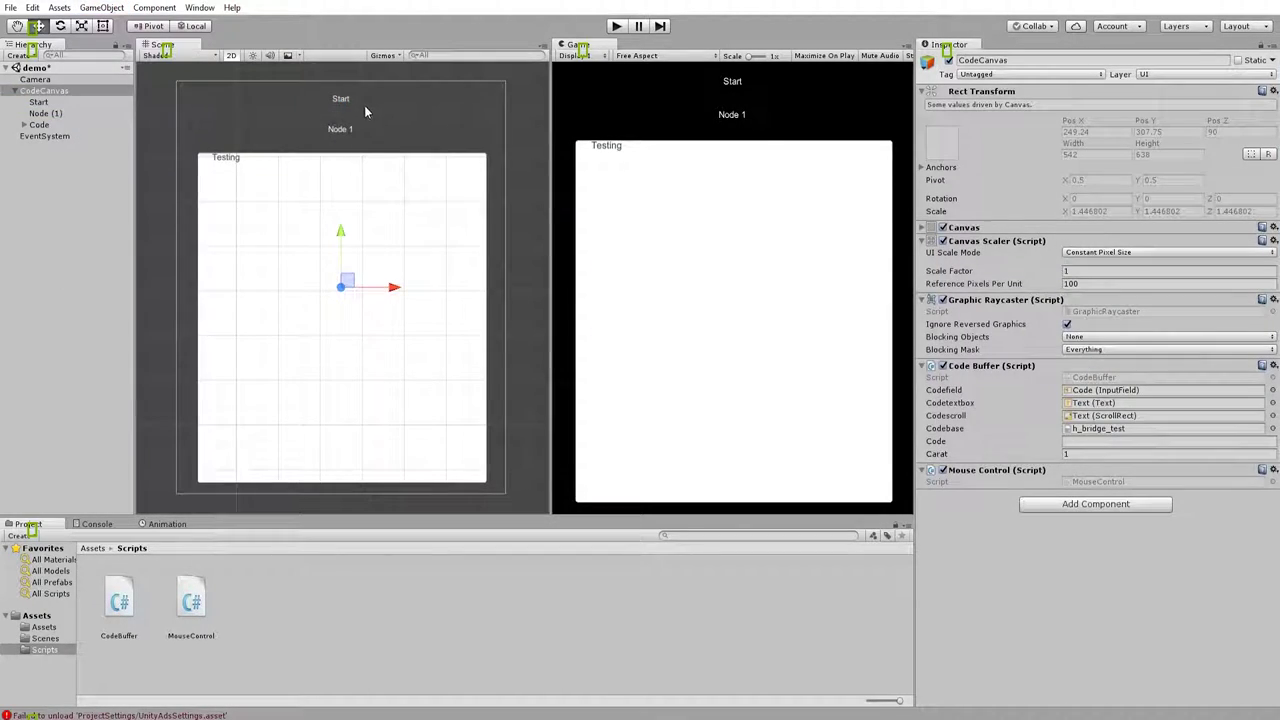
pyautogui.click(360, 106)
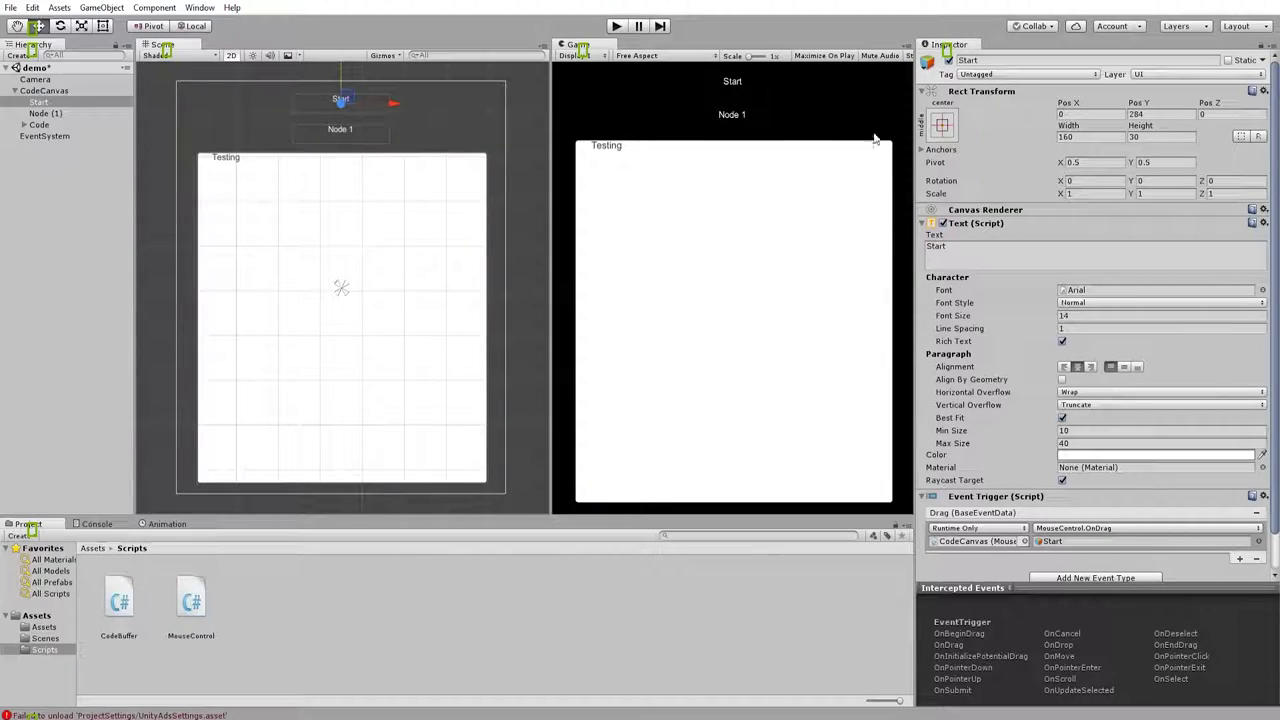
pyautogui.click(43, 114)
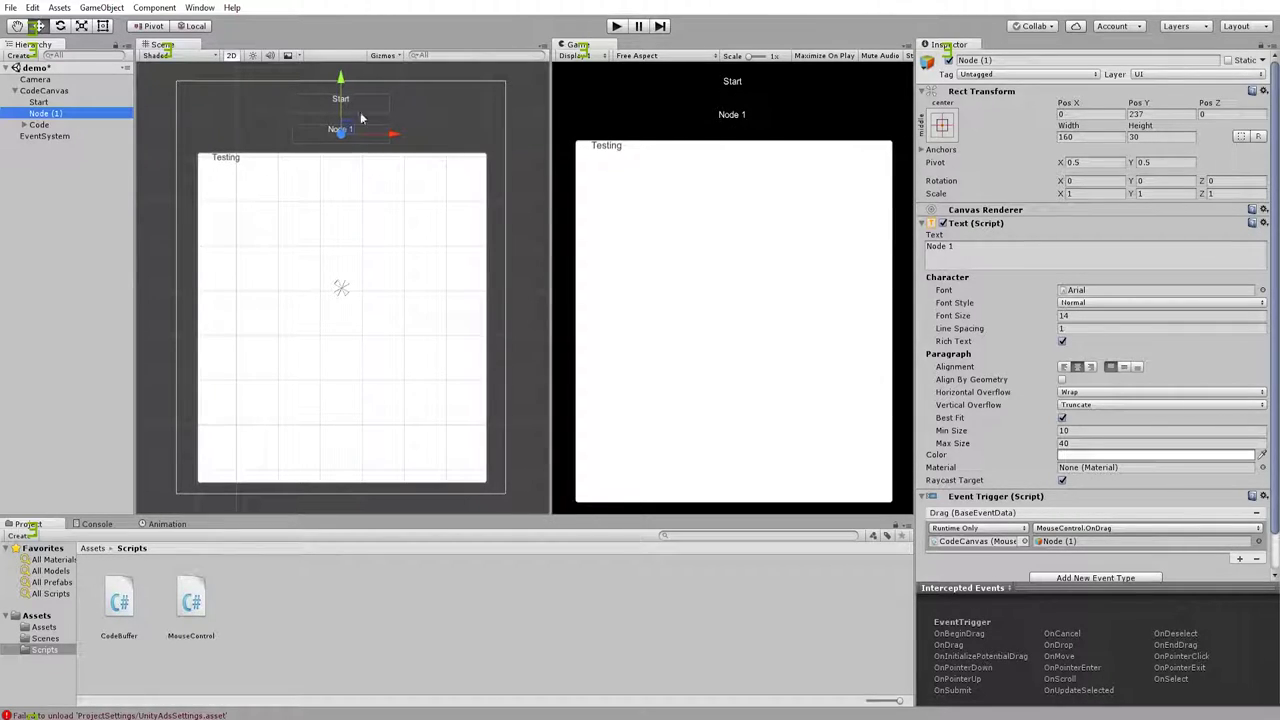
pyautogui.scroll(-2, 1000, 400)
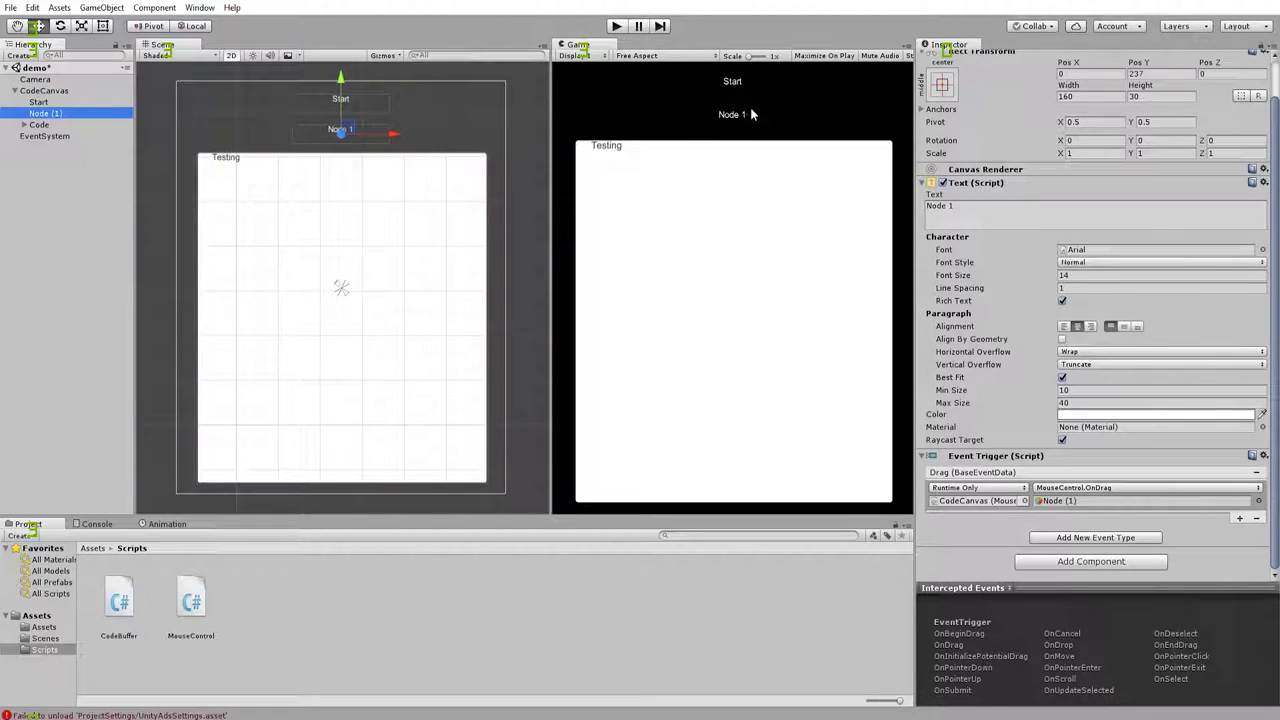
pyautogui.click(40, 124)
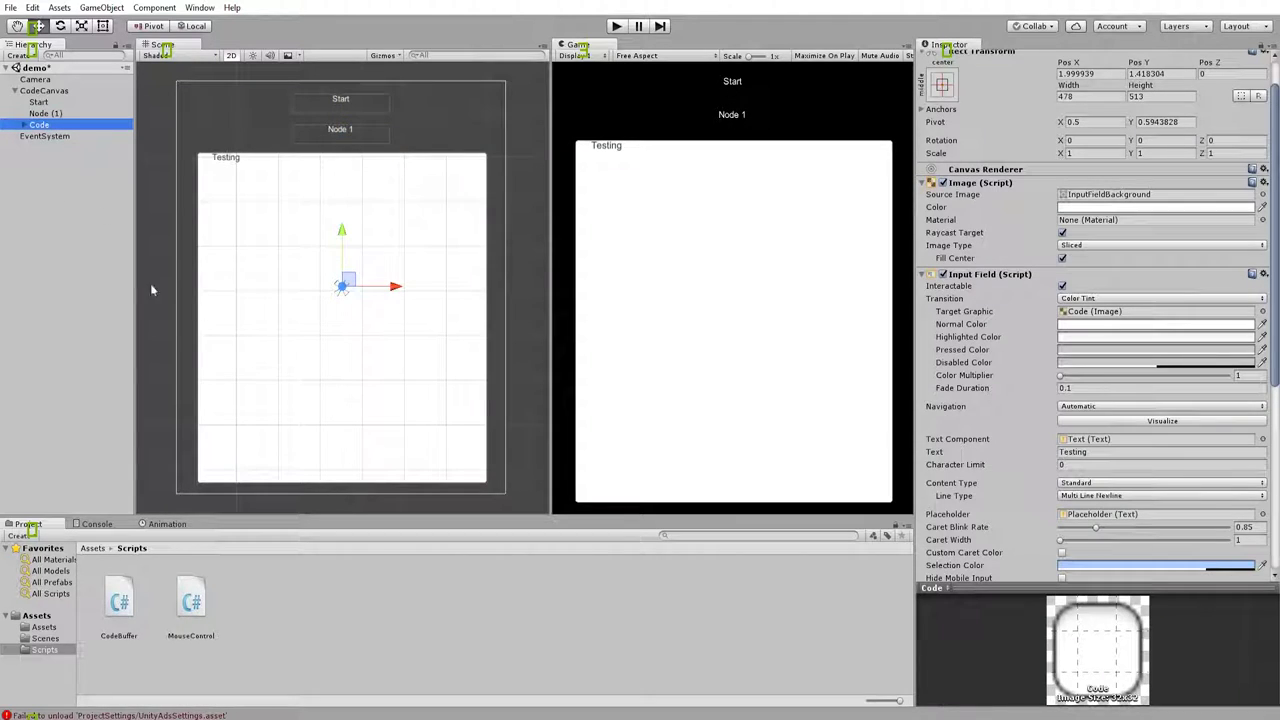
pyautogui.click(24, 125)
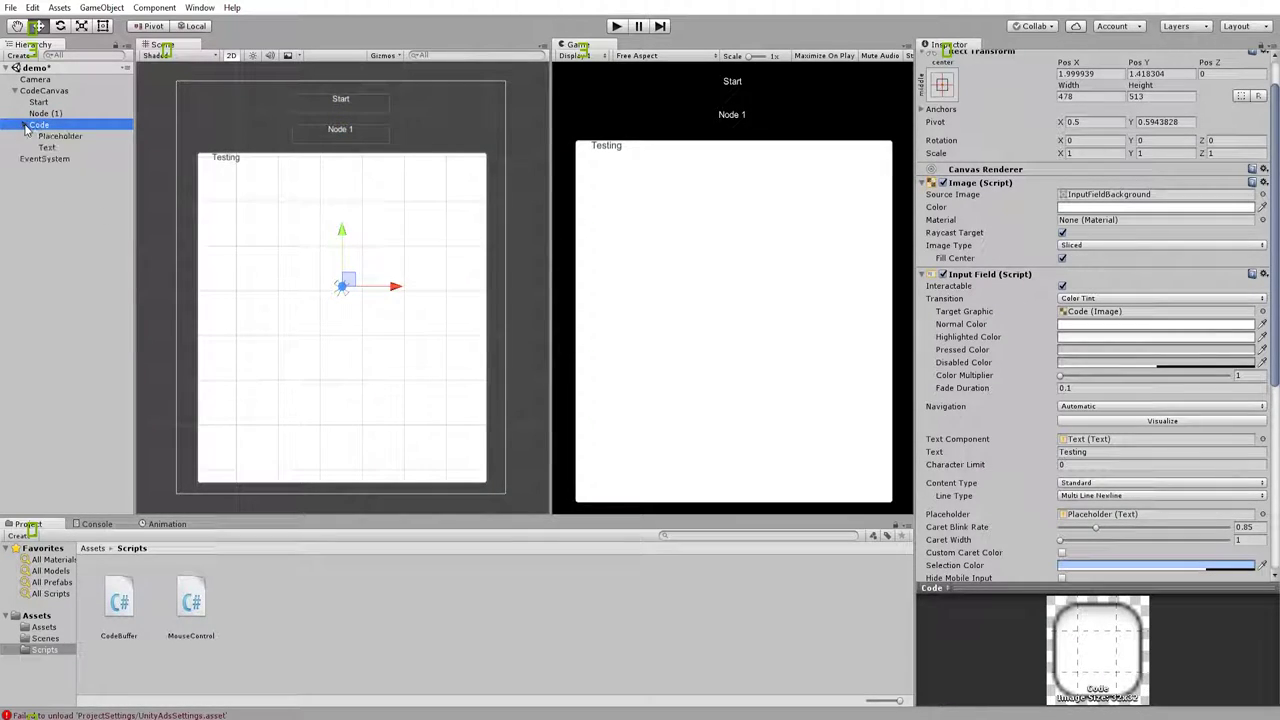
pyautogui.click(25, 126)
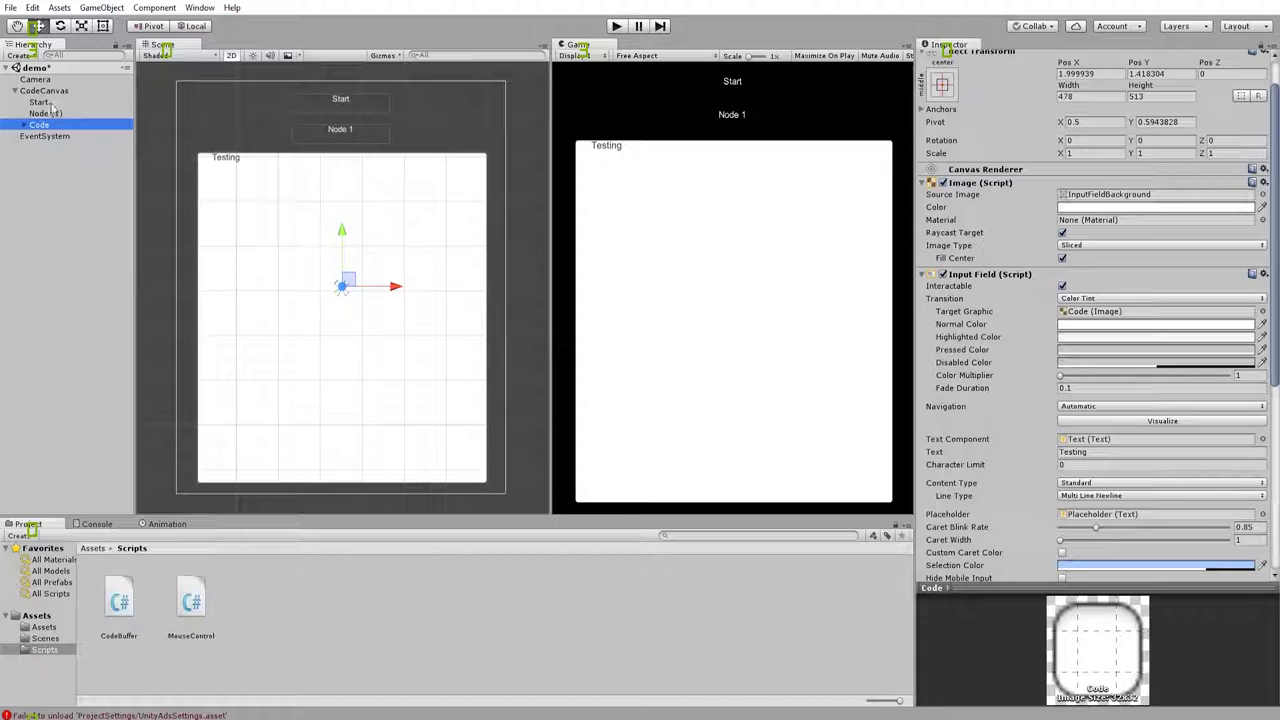
pyautogui.click(101, 7)
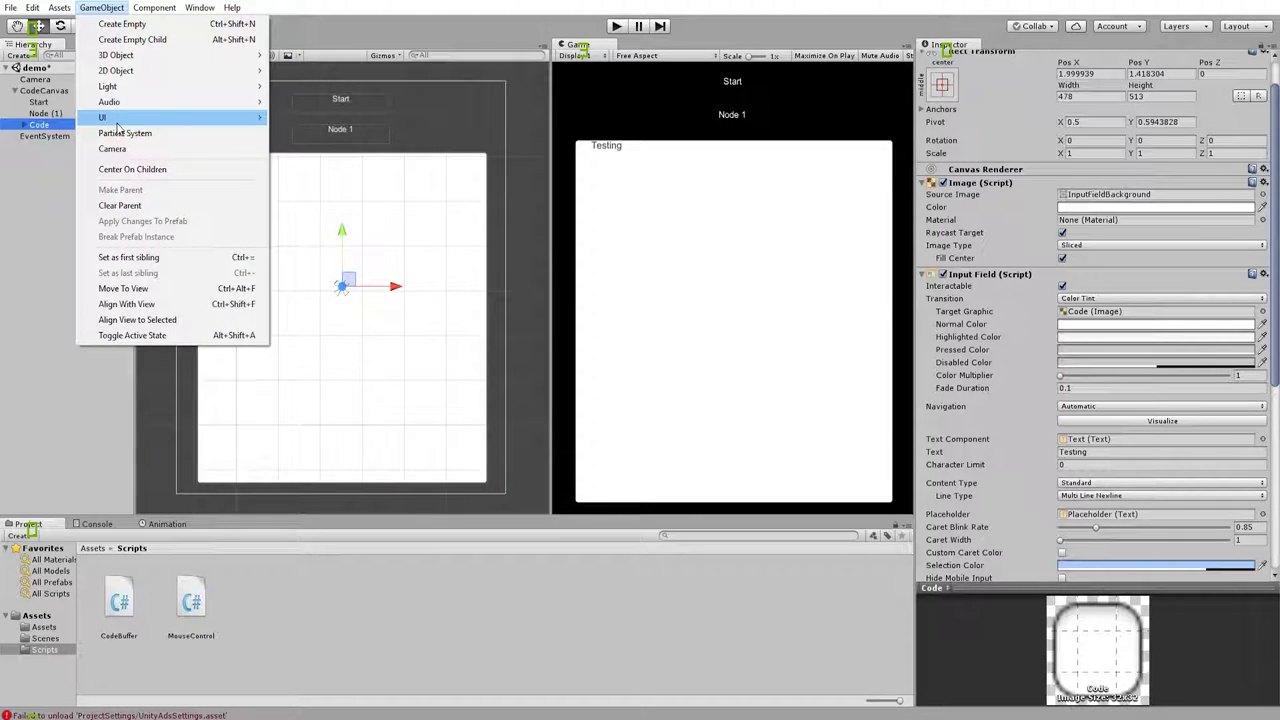
pyautogui.moveTo(117, 121)
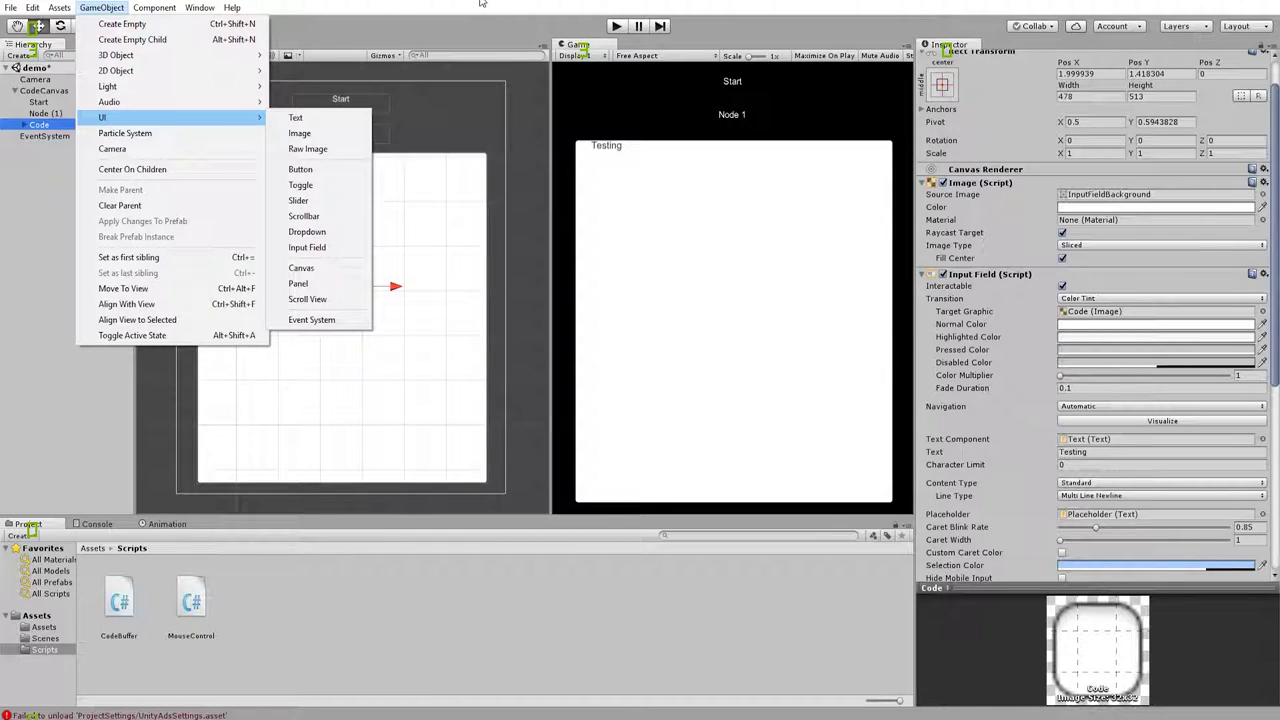
pyautogui.click(271, 421)
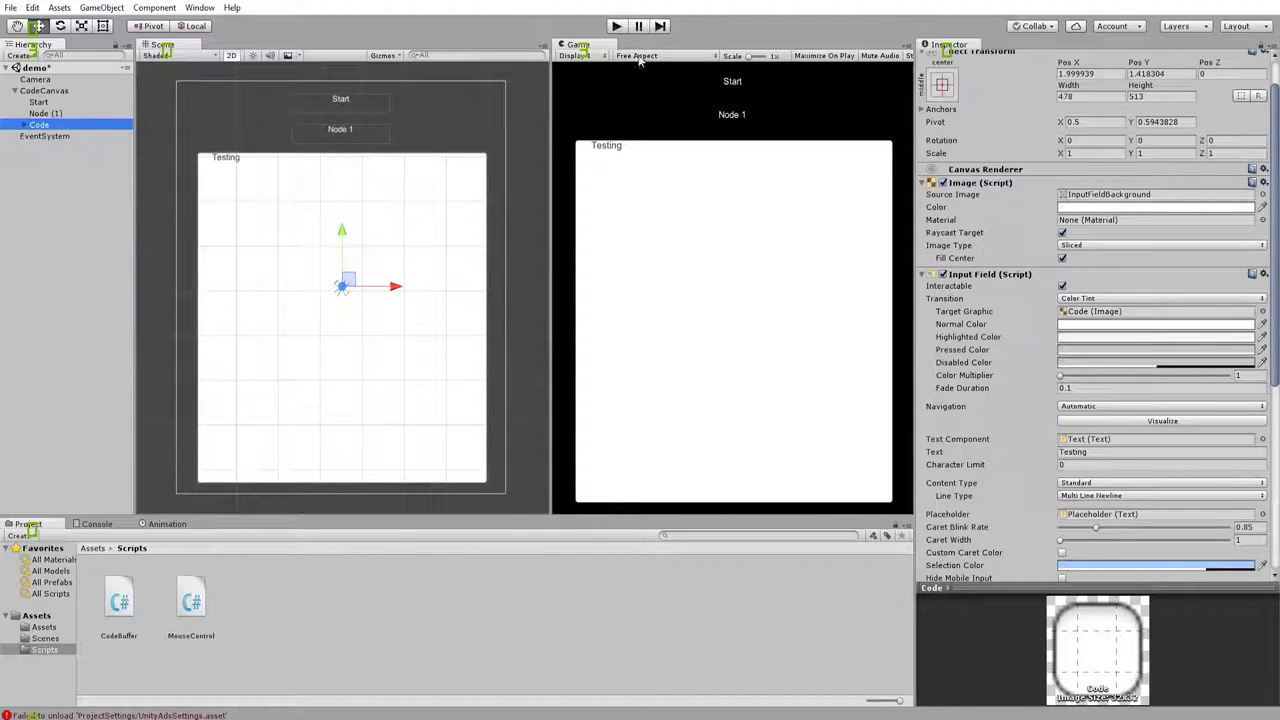
pyautogui.click(616, 26)
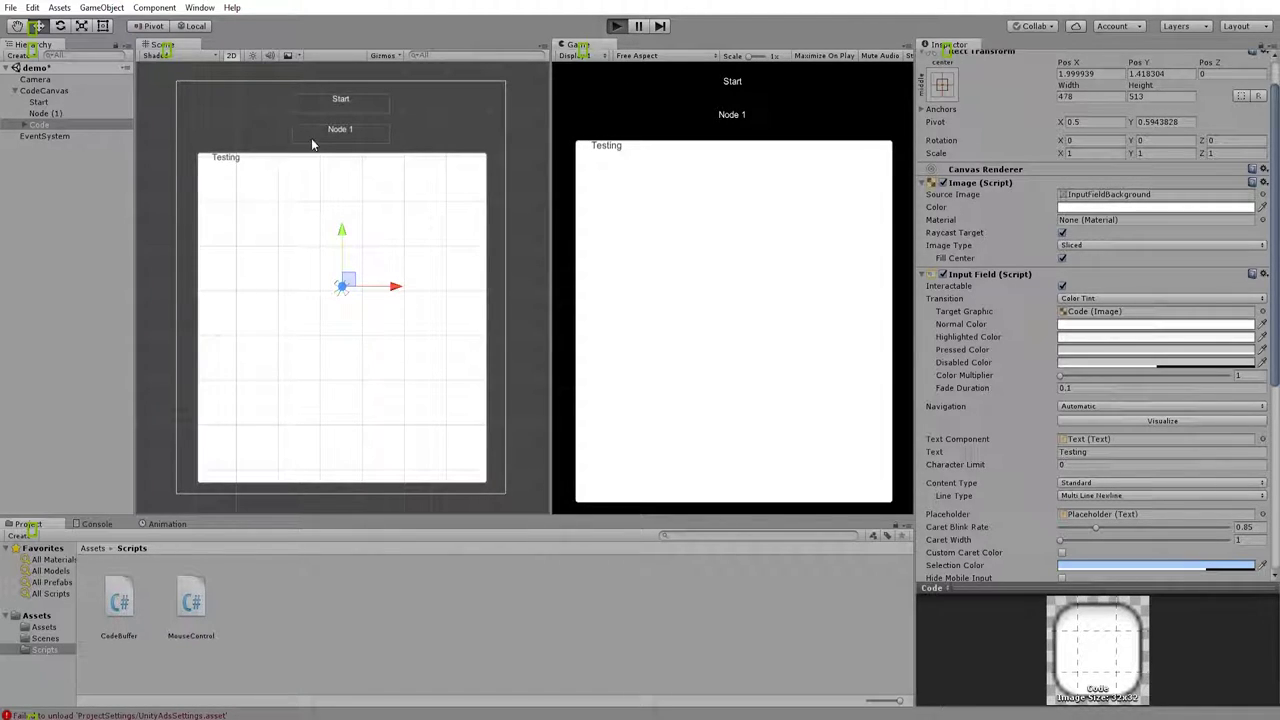
# Step: Play the scene, scroll through the loaded Arduino code and test dragging Node 1
pyautogui.click(617, 26)
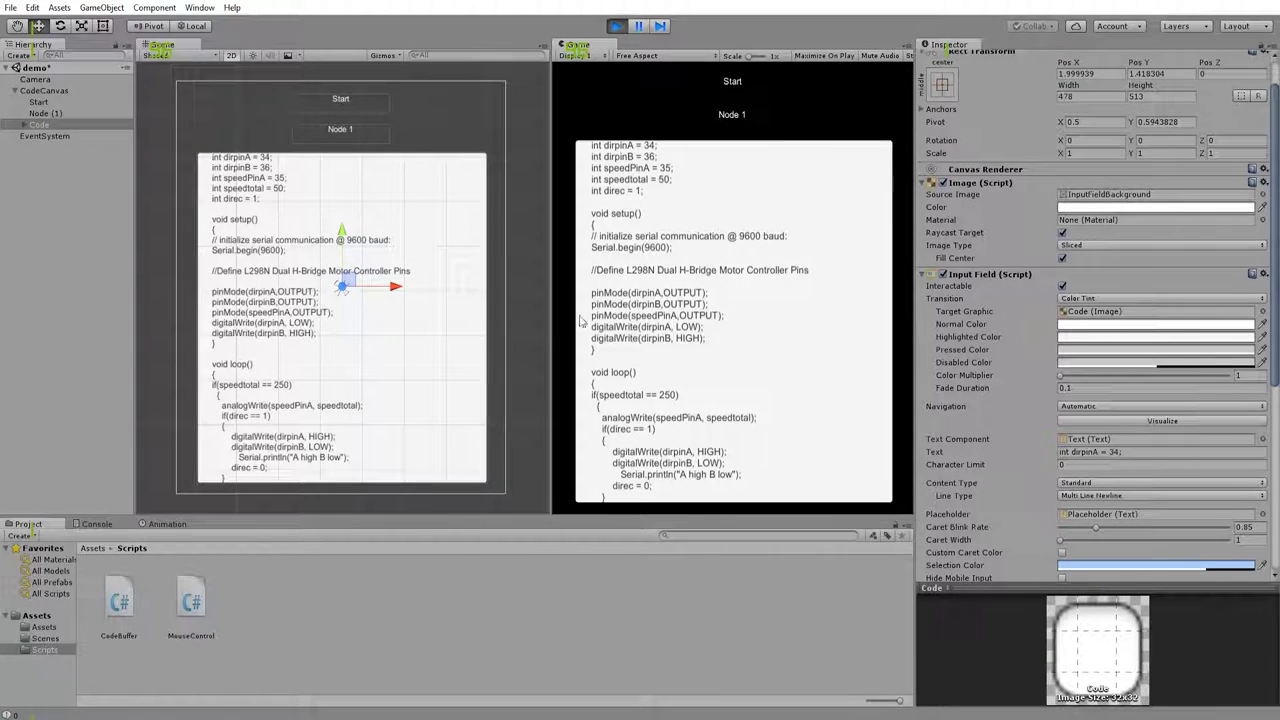
pyautogui.click(658, 336)
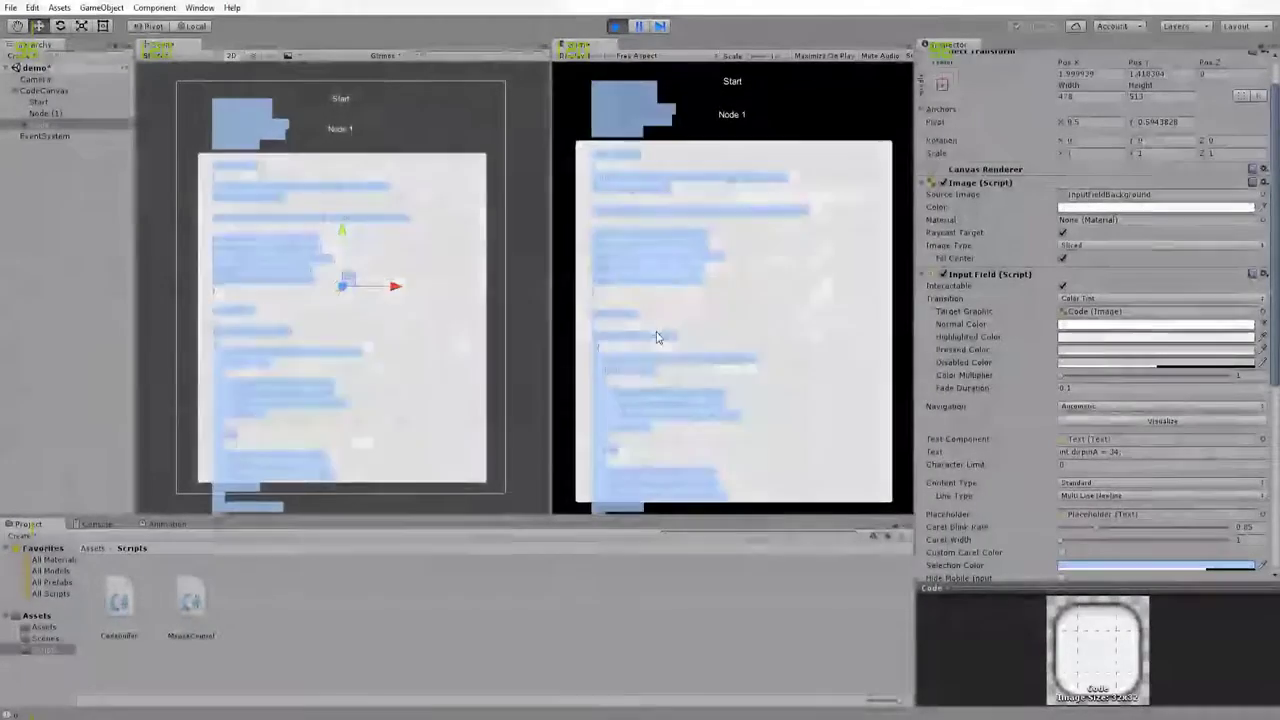
pyautogui.scroll(-8, 660, 336)
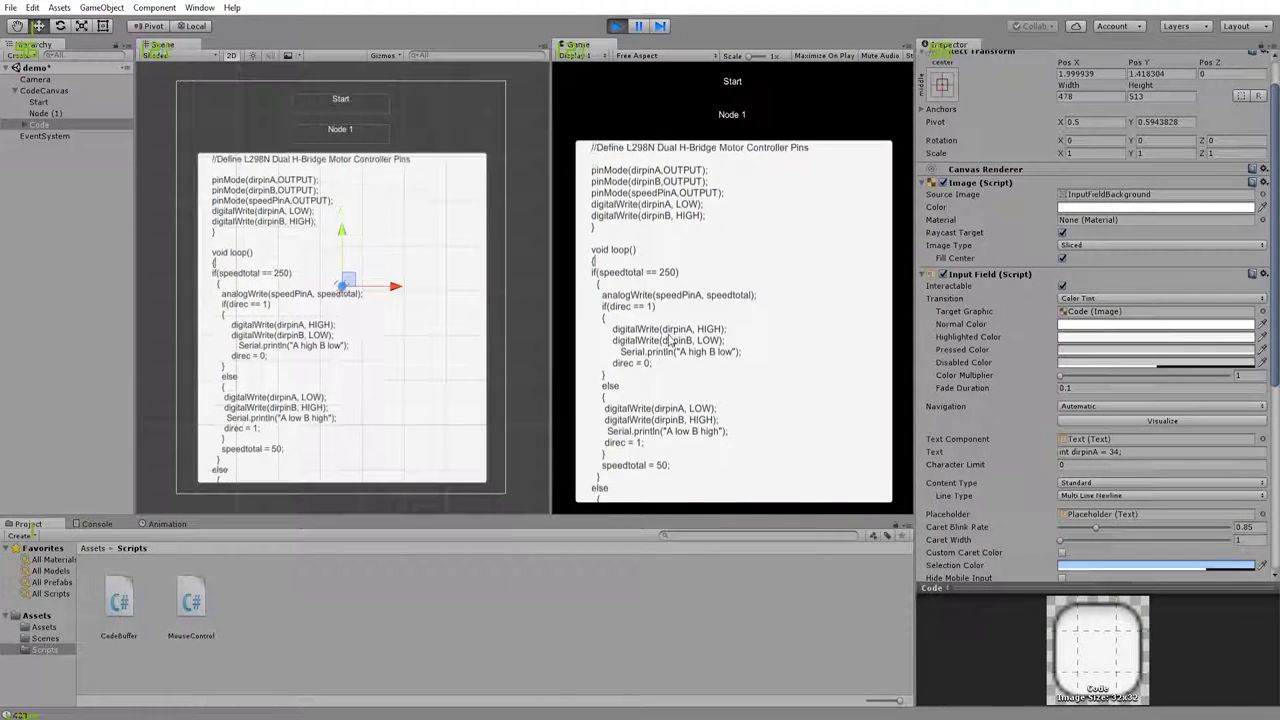
pyautogui.scroll(-10, 670, 336)
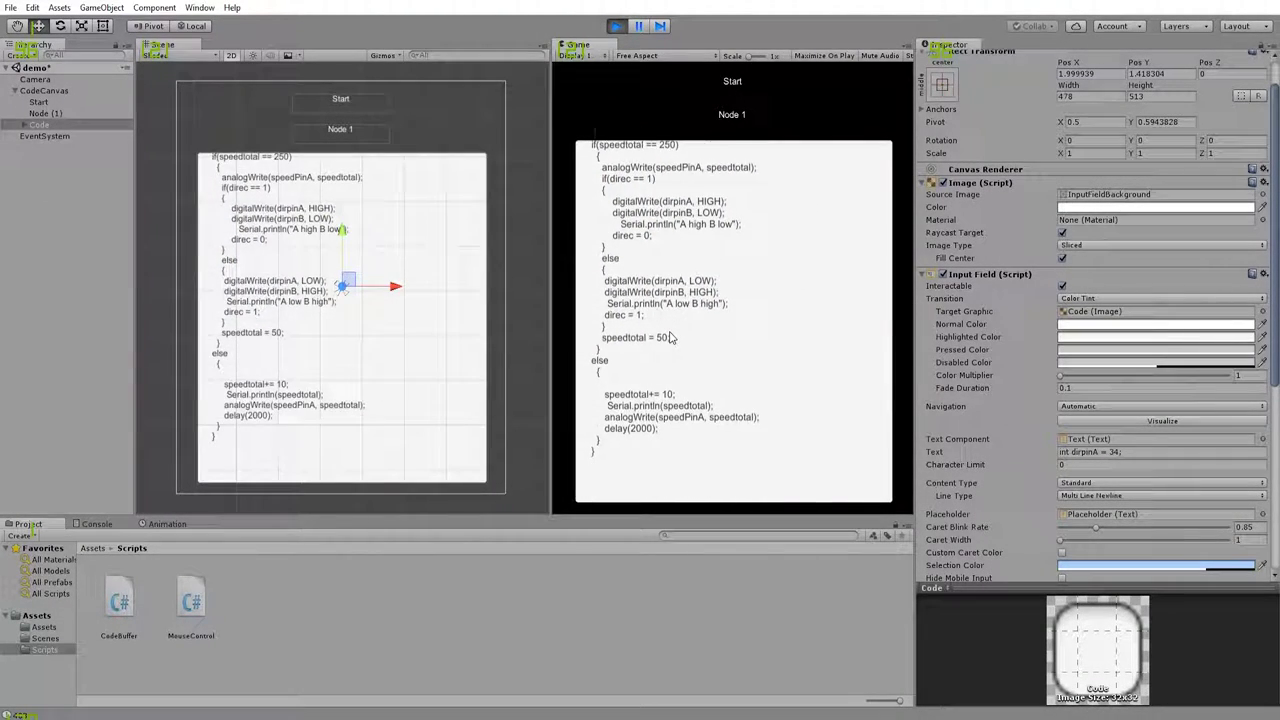
pyautogui.scroll(10, 670, 336)
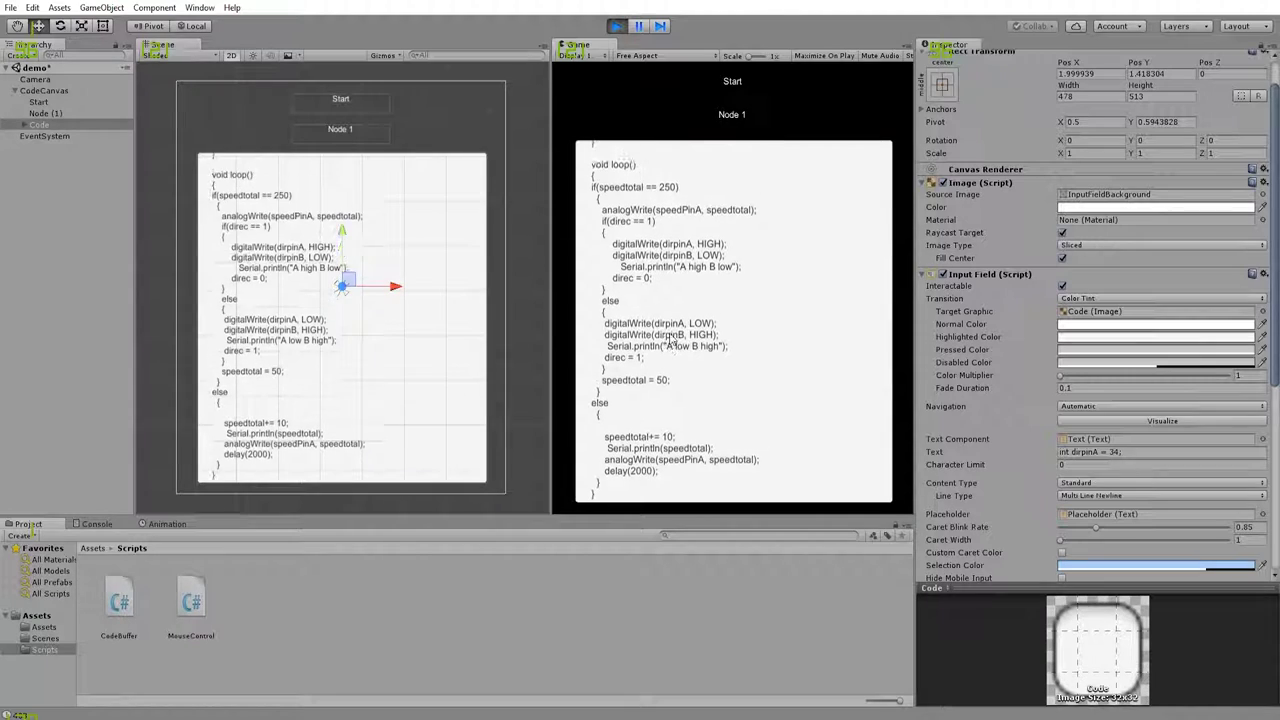
pyautogui.scroll(9, 672, 340)
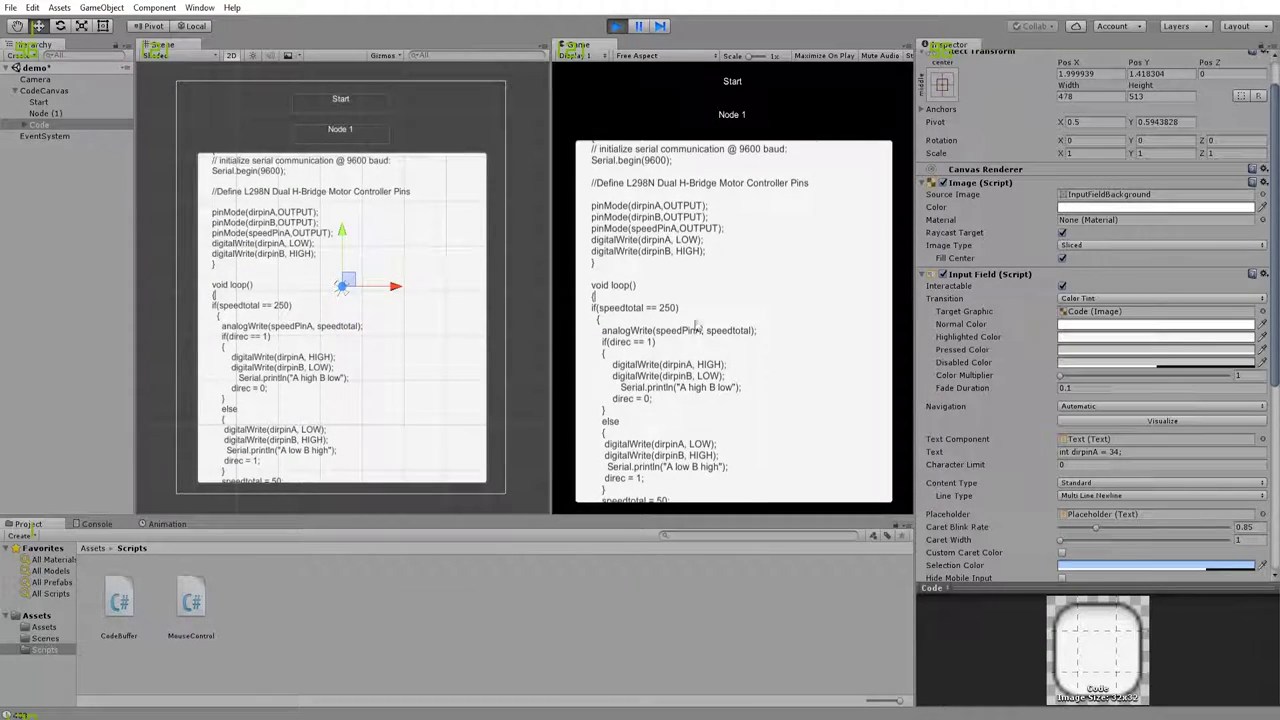
pyautogui.scroll(6, 740, 343)
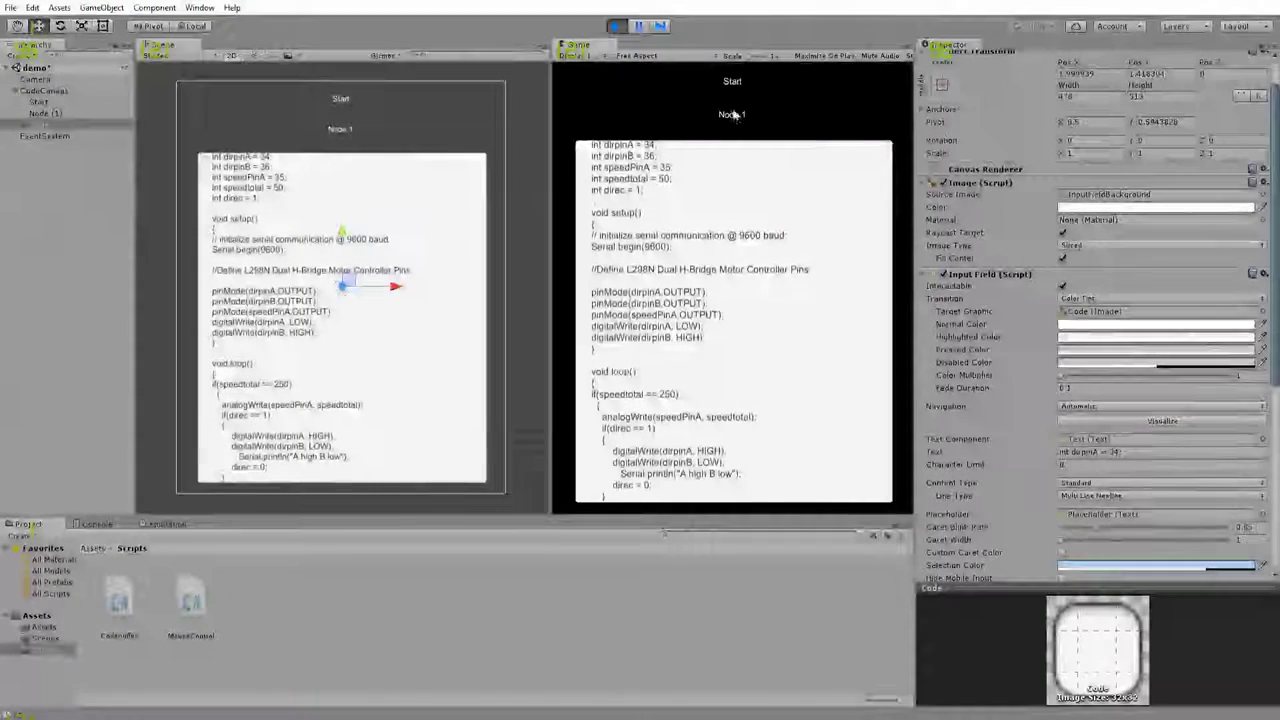
pyautogui.click(731, 115)
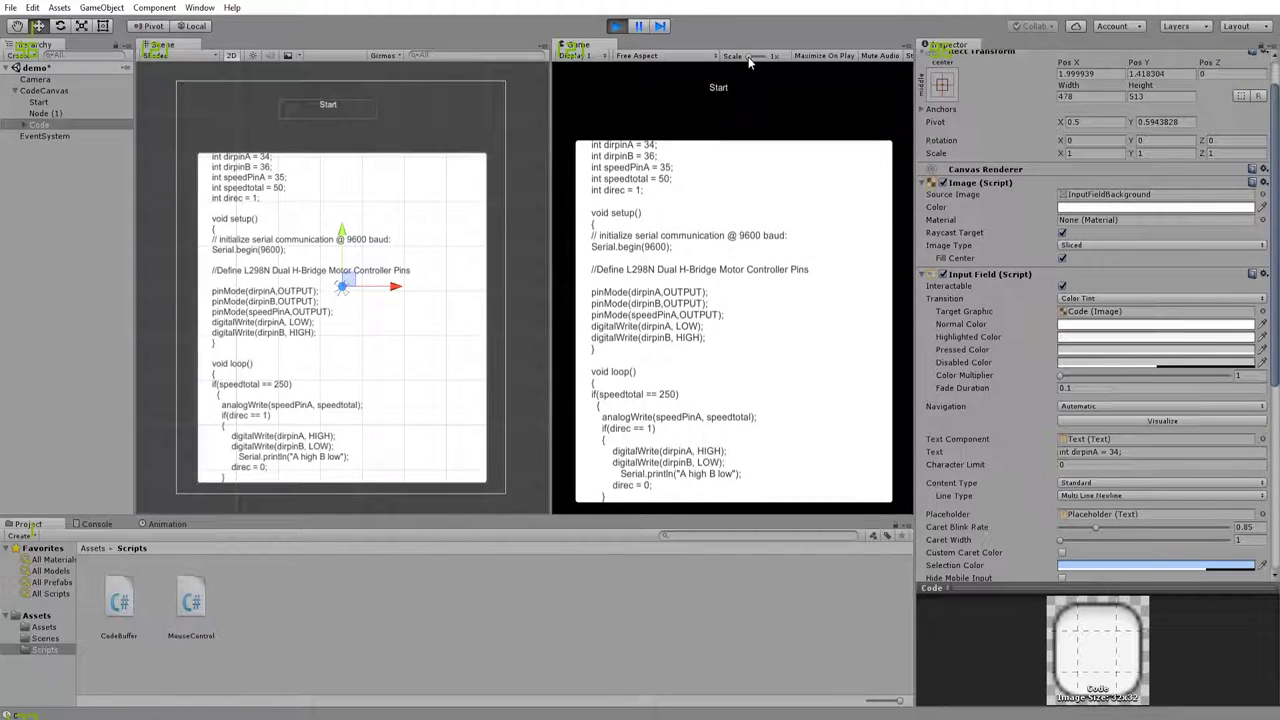
# Step: Stop and replay the scene with Maximize On Play, testing a drag of the Start label
pyautogui.click(617, 27)
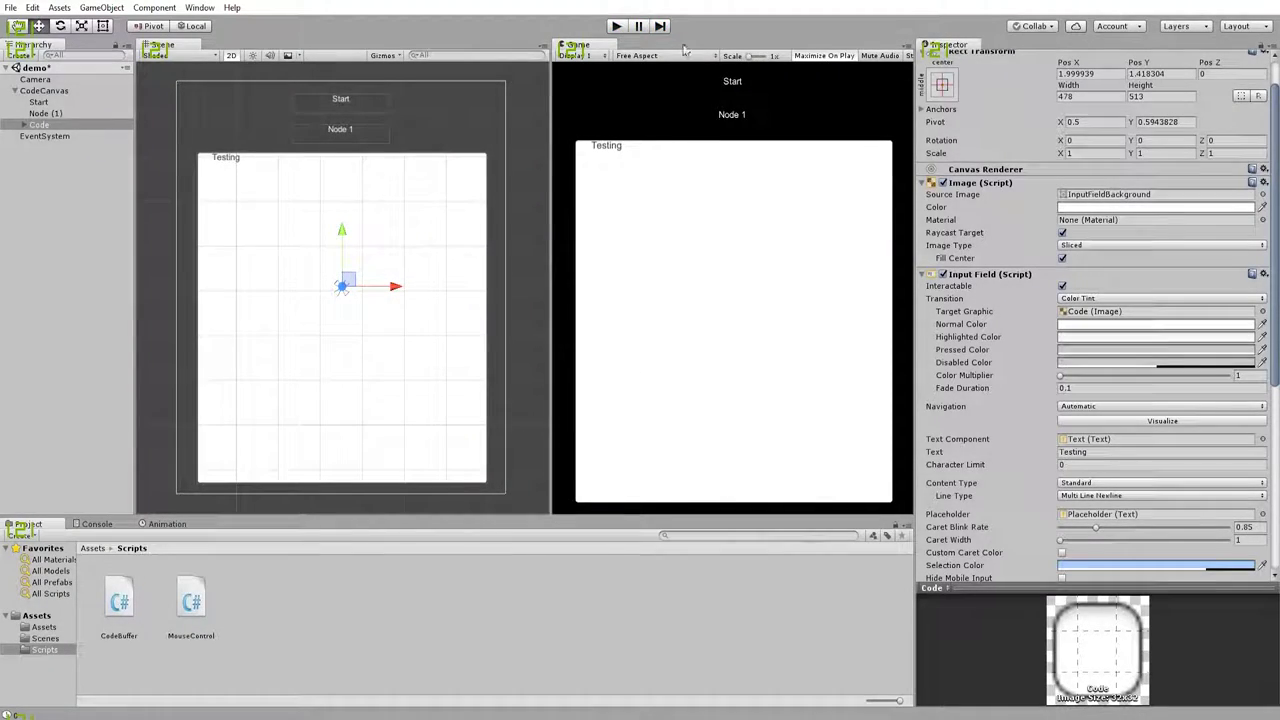
pyautogui.click(617, 27)
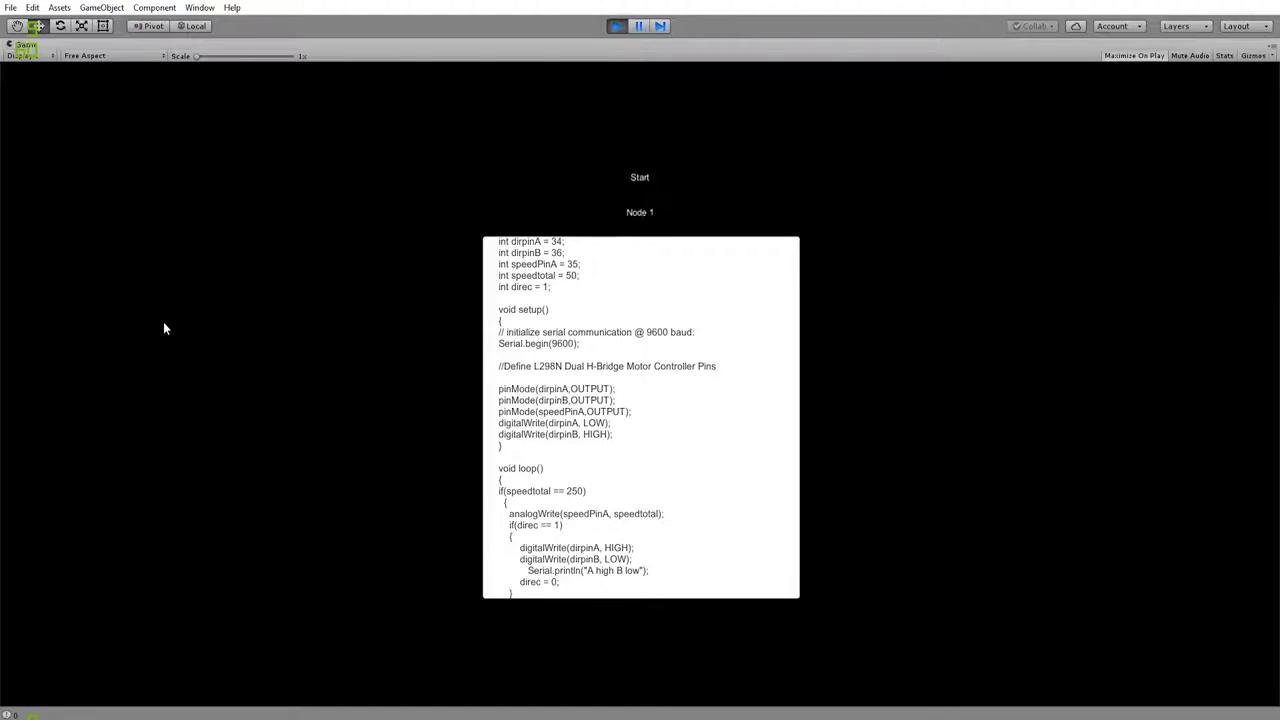
pyautogui.click(640, 178)
# Step: In Trello, open the "Markup" System card and add the Most Important label
pyautogui.moveTo(345, 712)
pyautogui.click(388, 665)
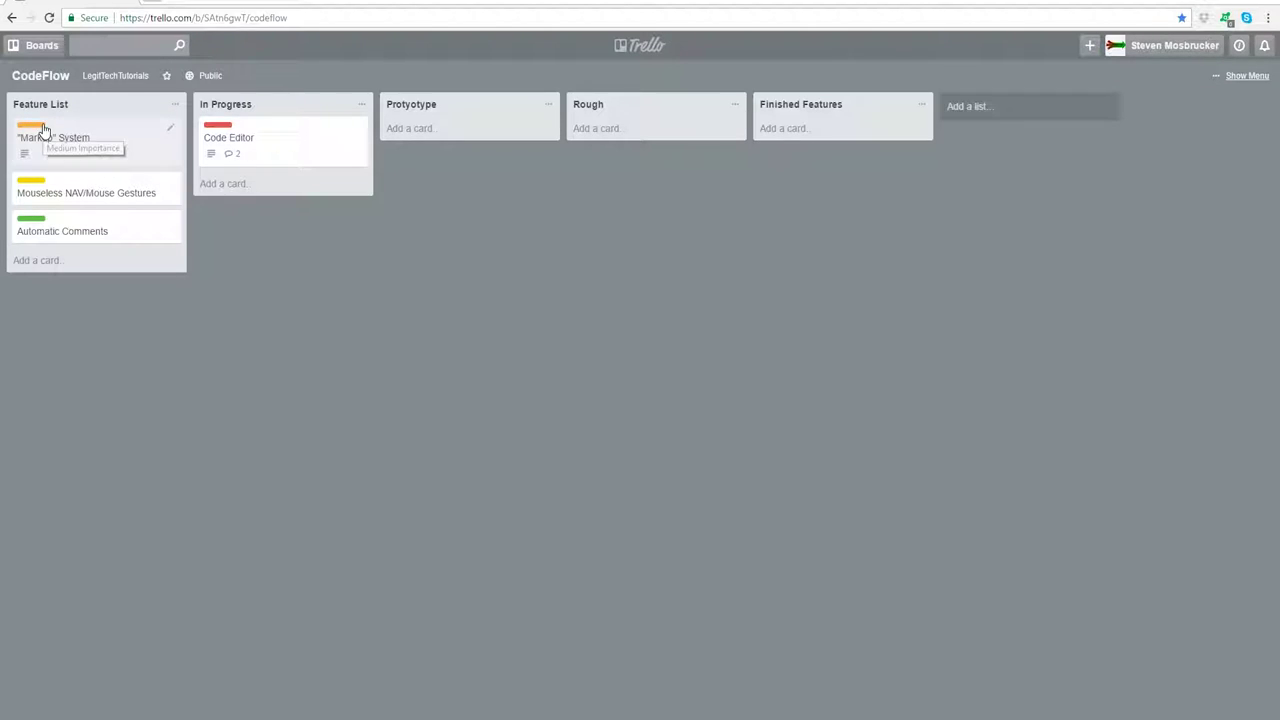
pyautogui.click(20, 157)
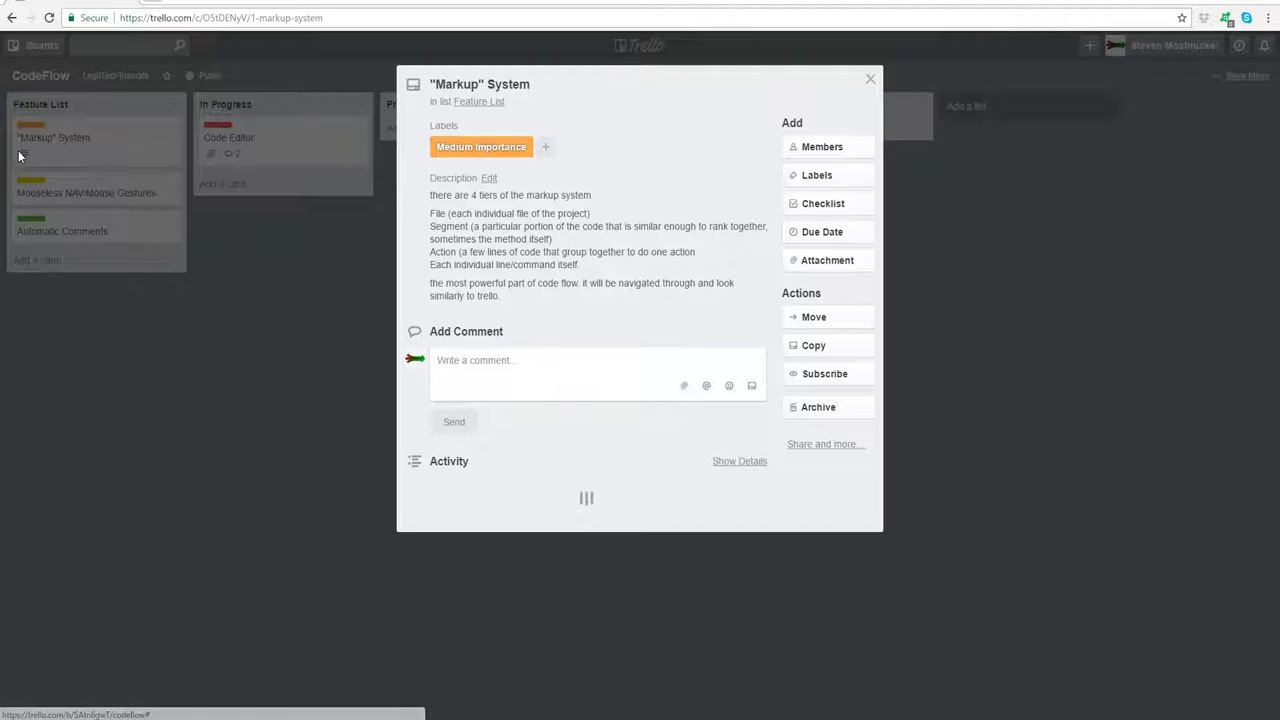
pyautogui.click(491, 152)
pyautogui.click(482, 322)
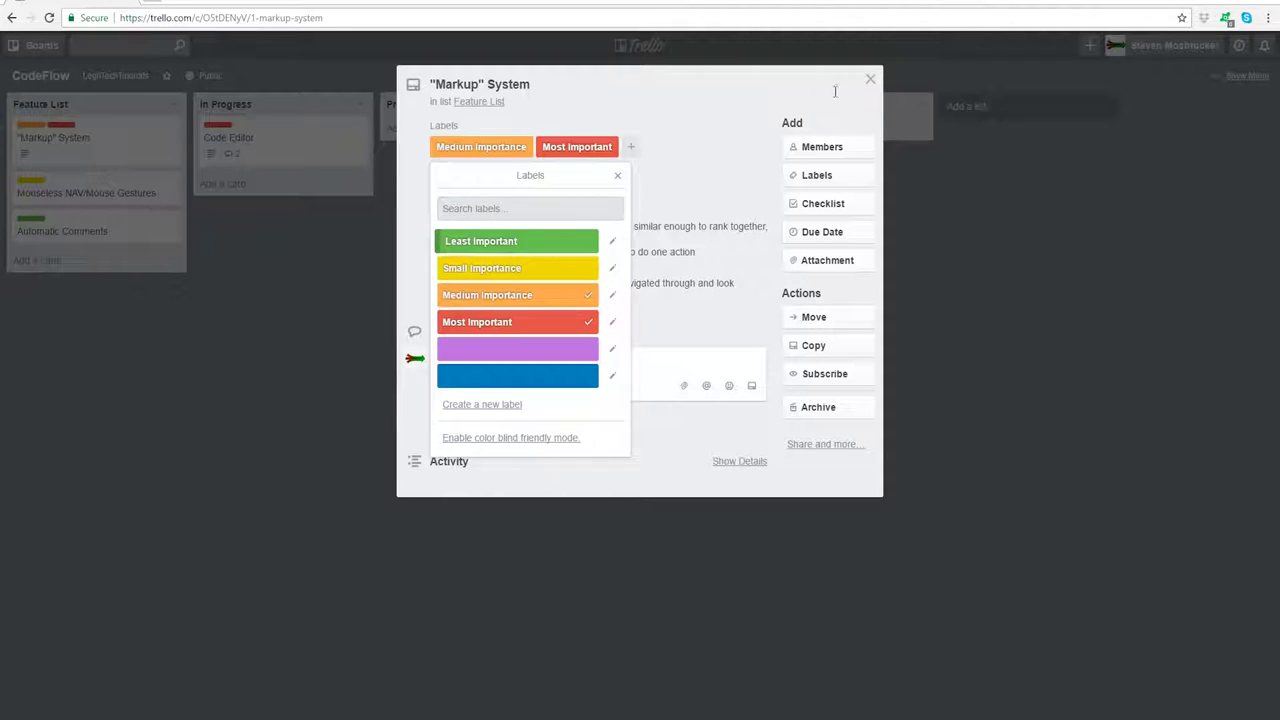
pyautogui.click(618, 176)
# Step: Add the Least Important label to the "Markup" System card
pyautogui.moveTo(497, 150); pyautogui.dragTo(540, 243)
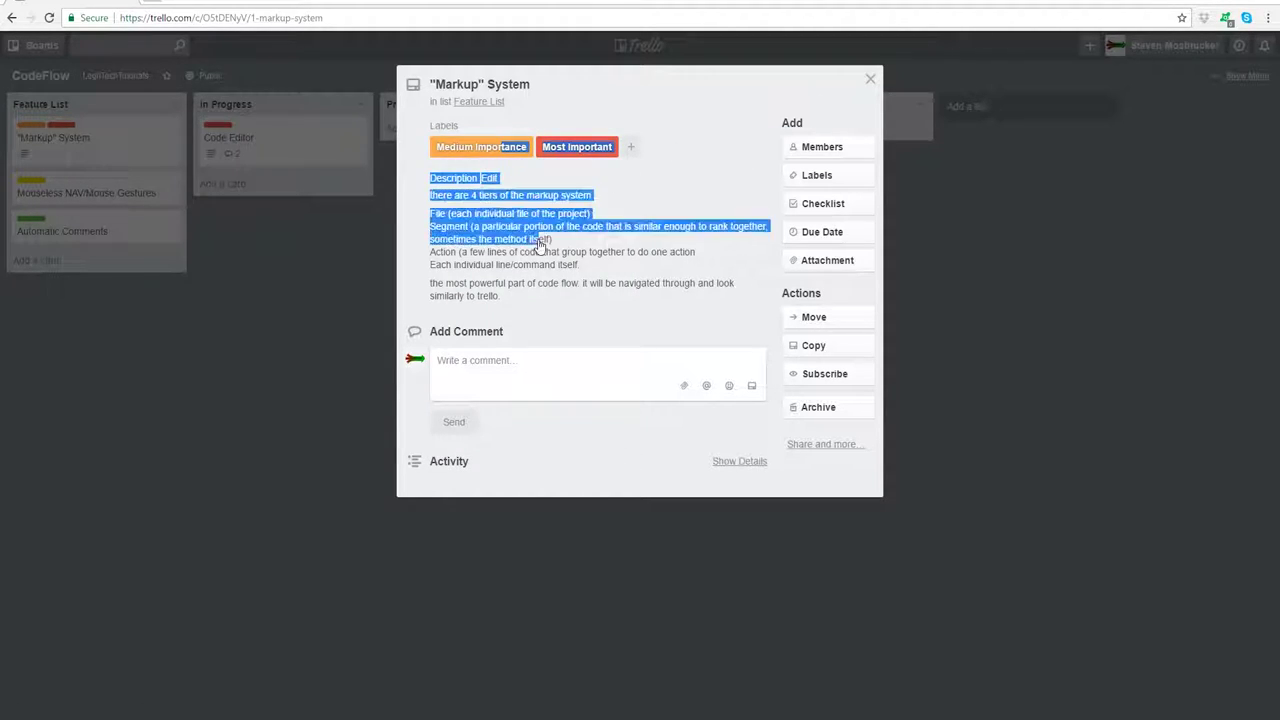
pyautogui.click(497, 149)
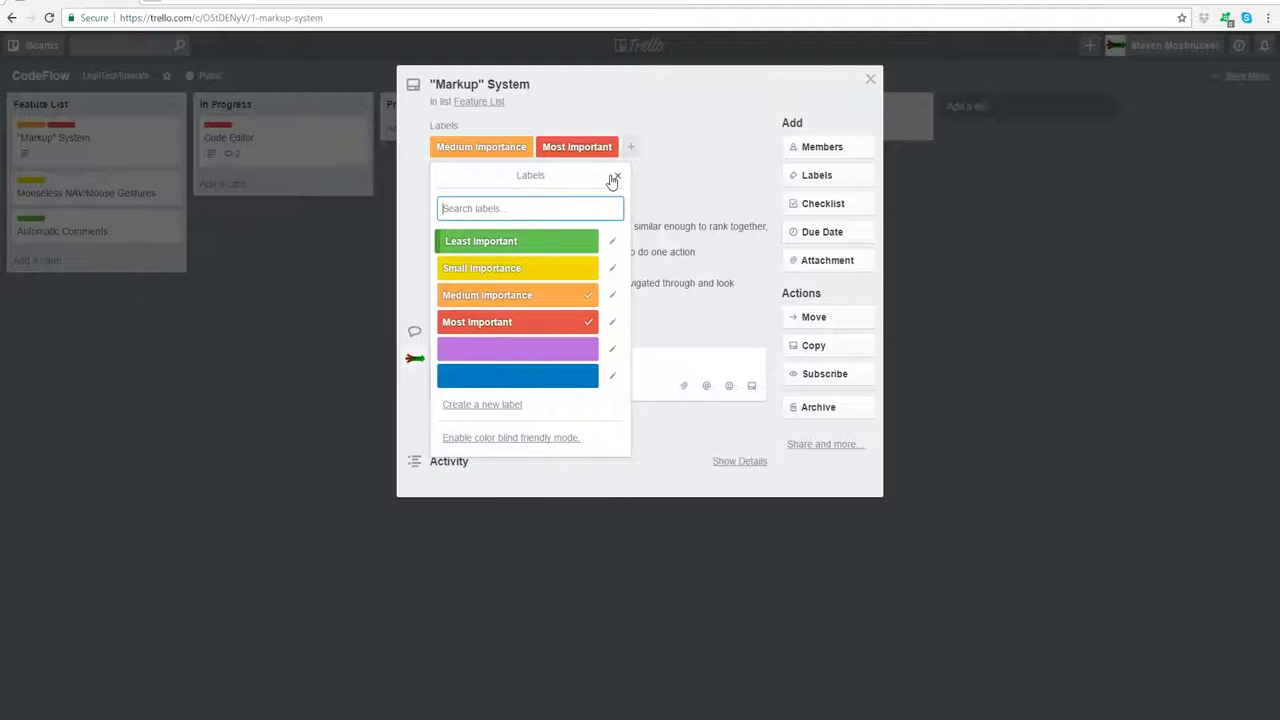
pyautogui.click(615, 177)
pyautogui.click(566, 148)
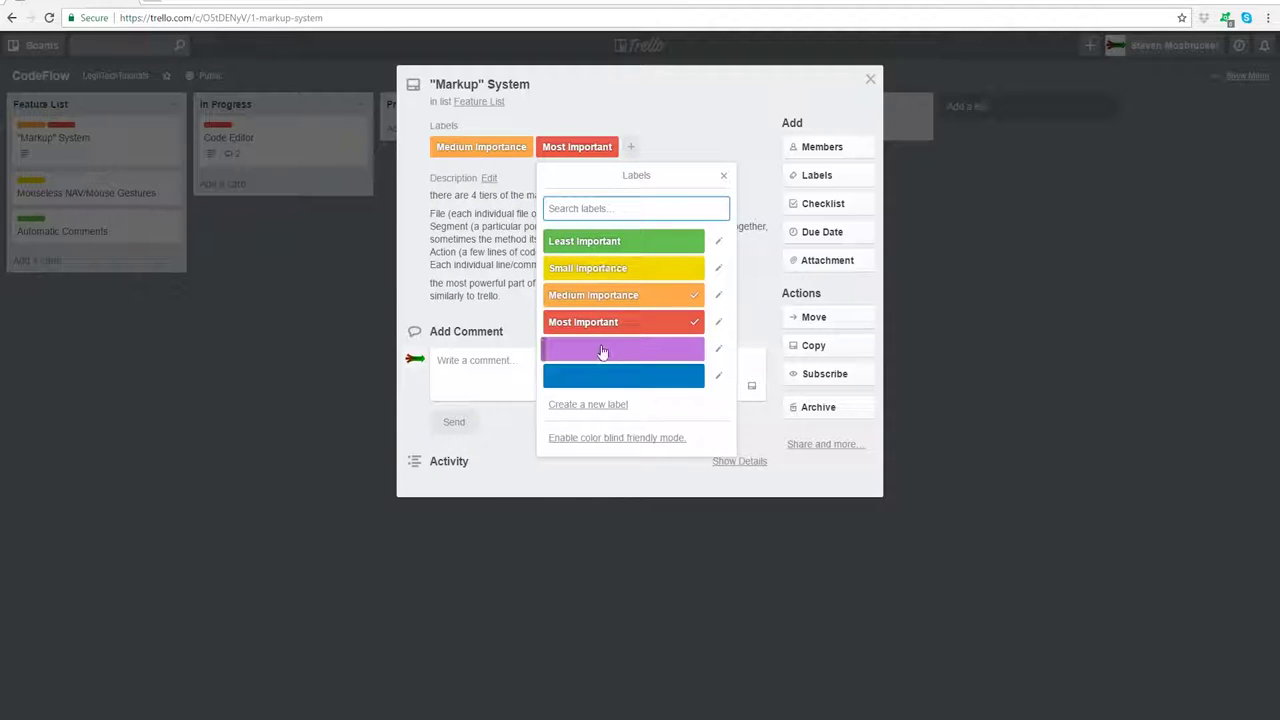
pyautogui.click(605, 243)
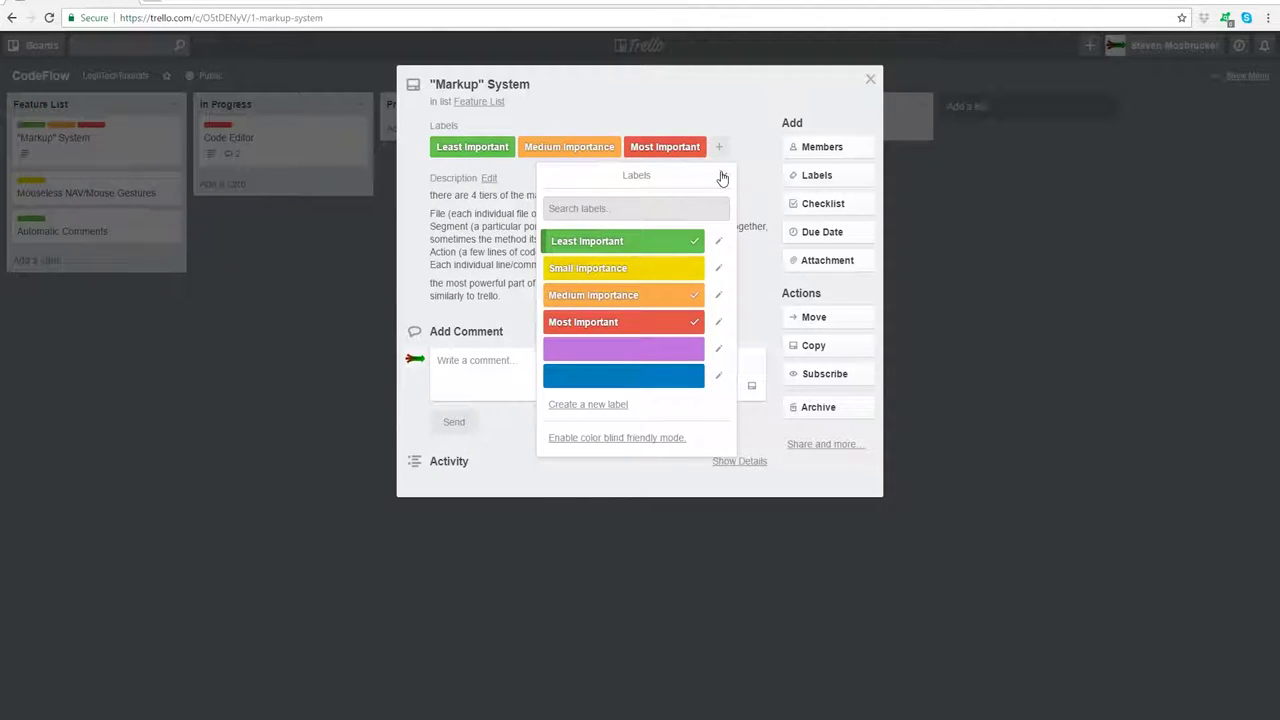
pyautogui.click(722, 177)
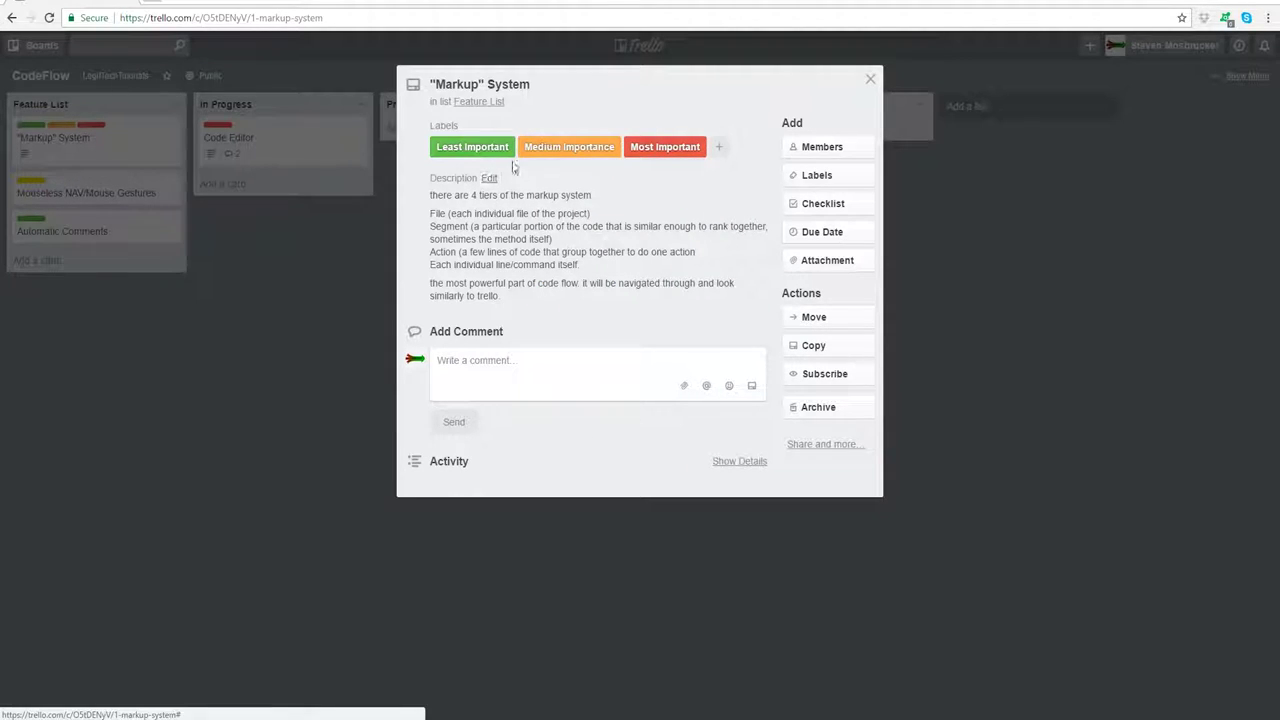
# Step: Dismiss the label list and close the "Markup" System card
pyautogui.moveTo(651, 151); pyautogui.dragTo(497, 196)
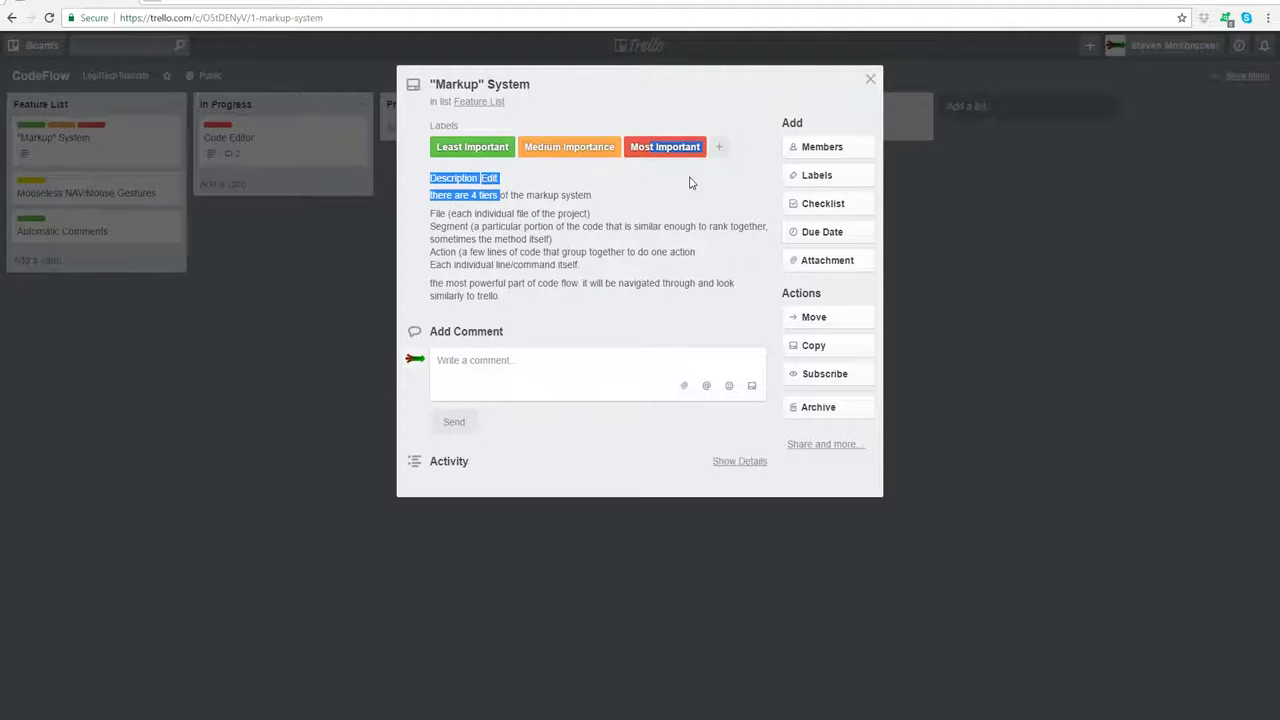
pyautogui.click(689, 183)
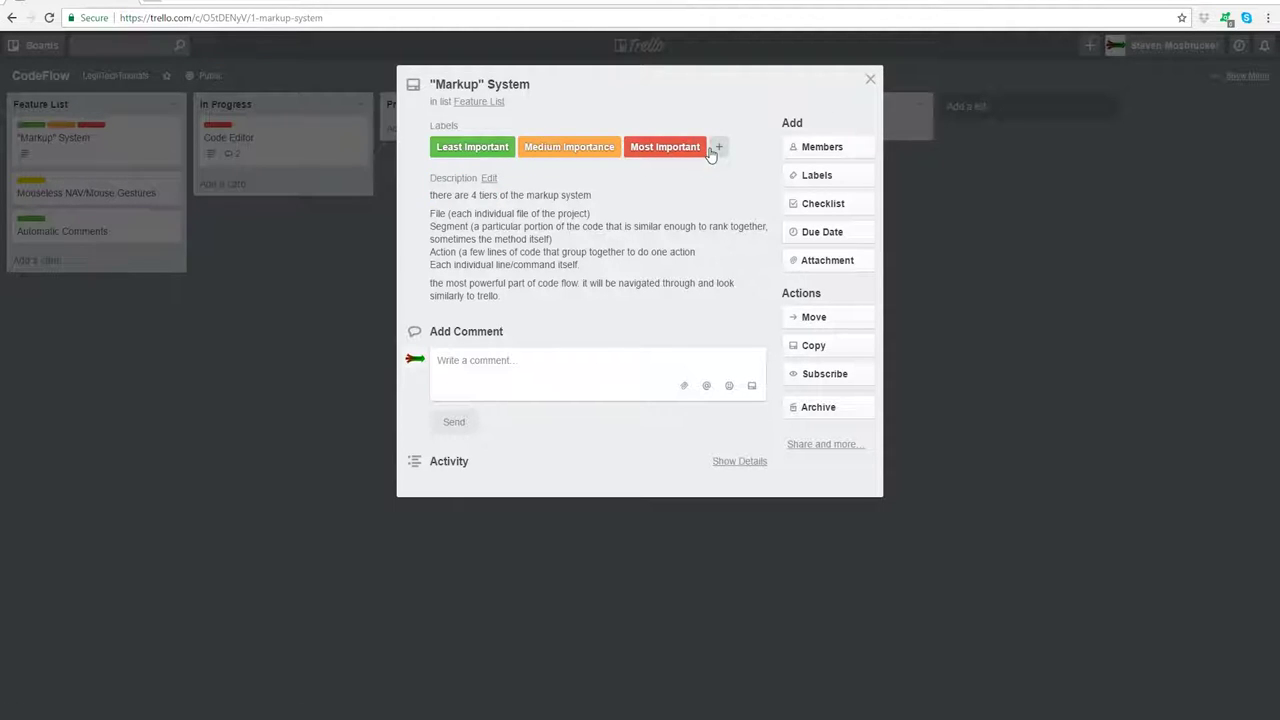
pyautogui.click(717, 148)
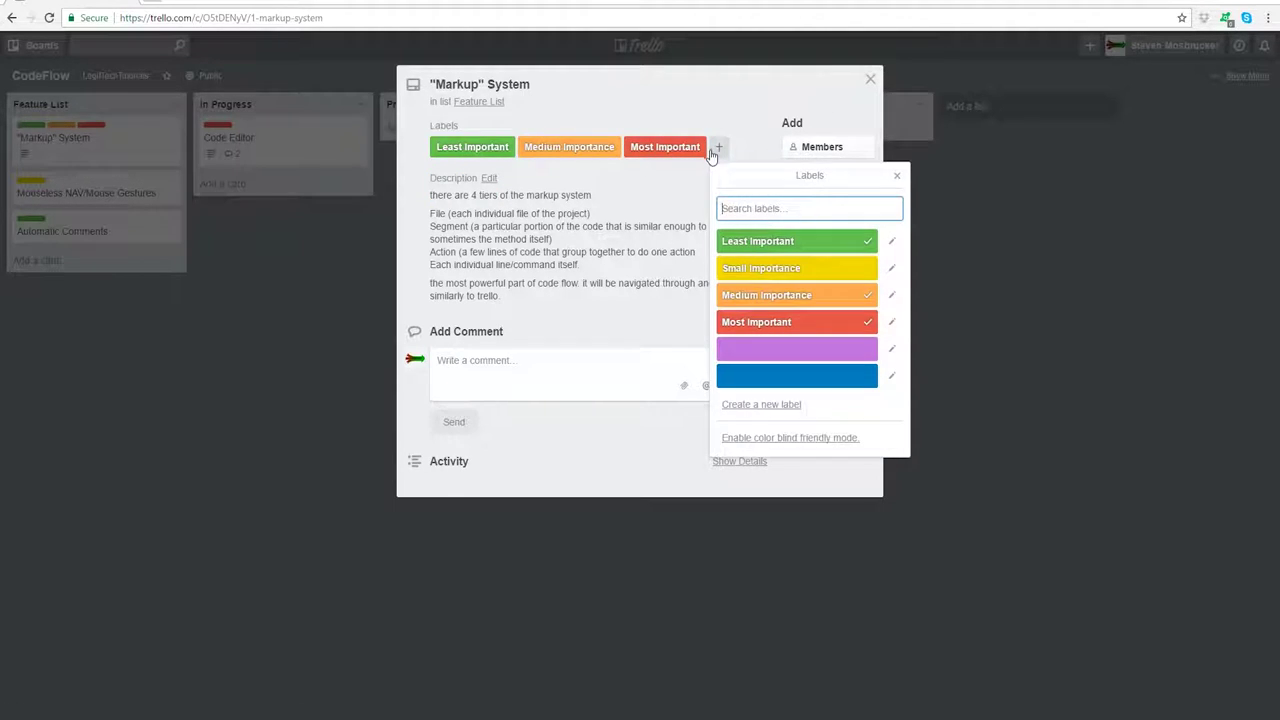
pyautogui.click(898, 177)
pyautogui.click(870, 79)
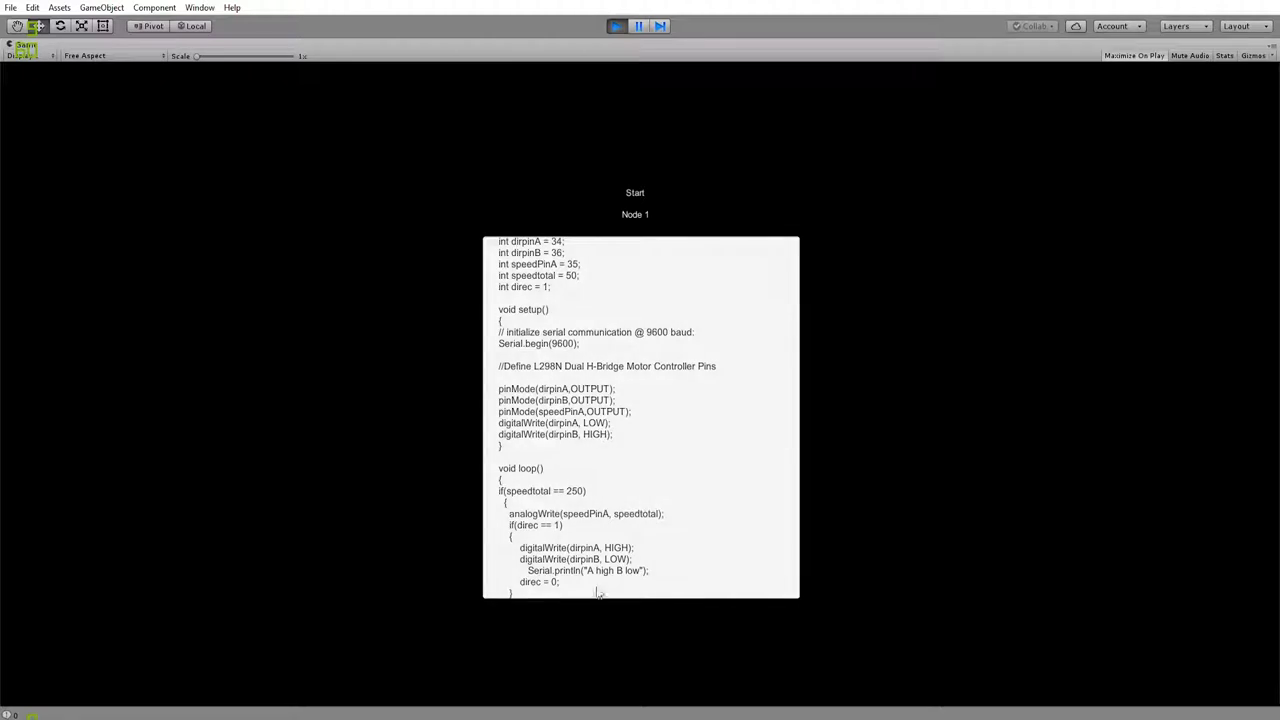
pyautogui.click(617, 27)
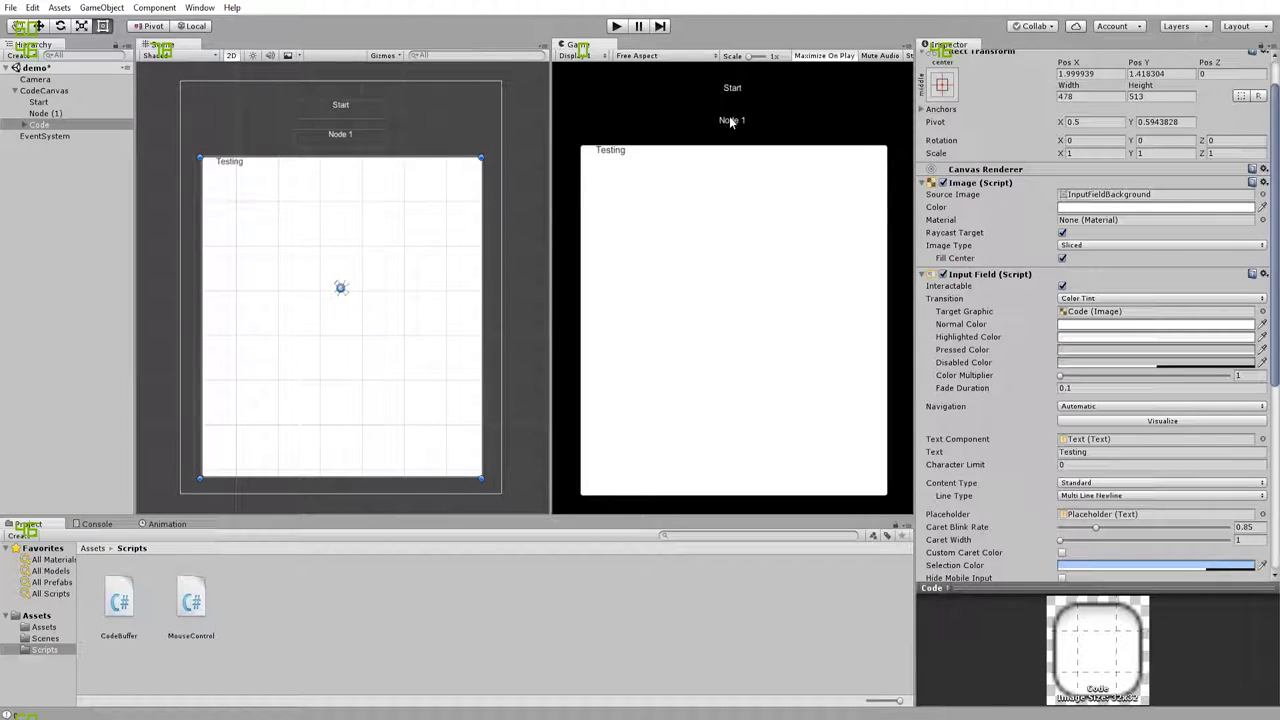
pyautogui.click(192, 600)
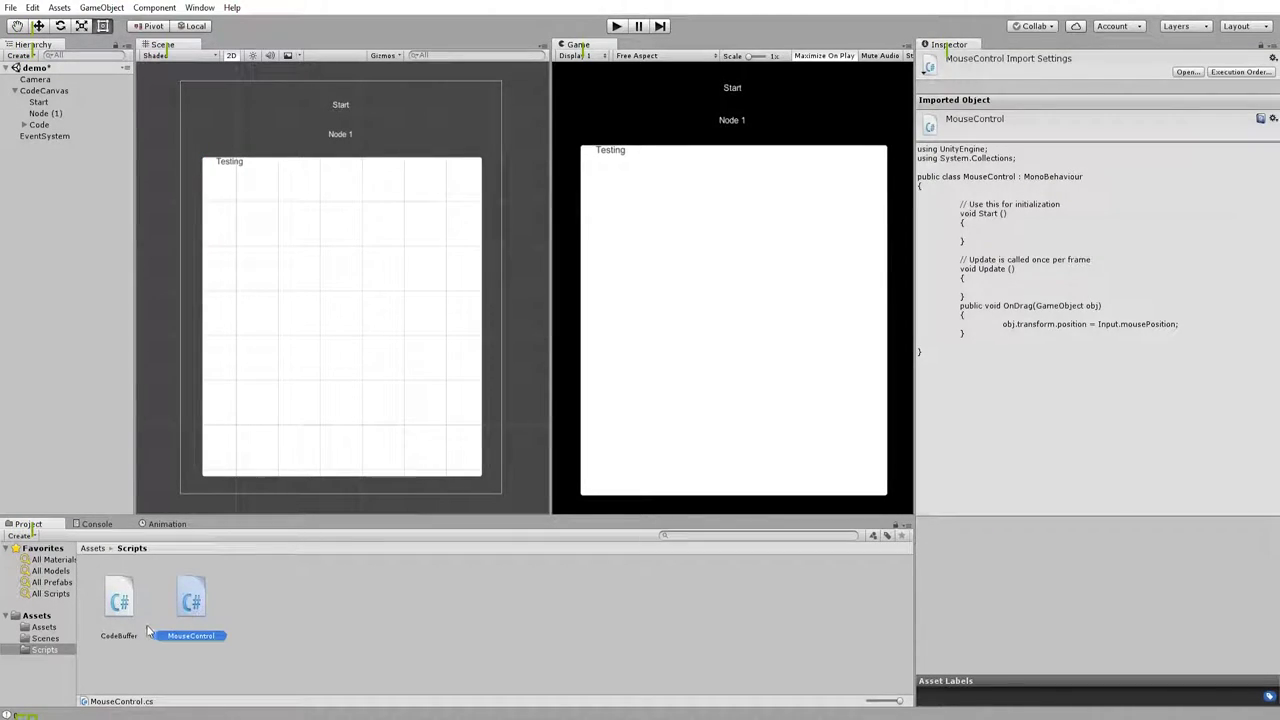
pyautogui.click(148, 628)
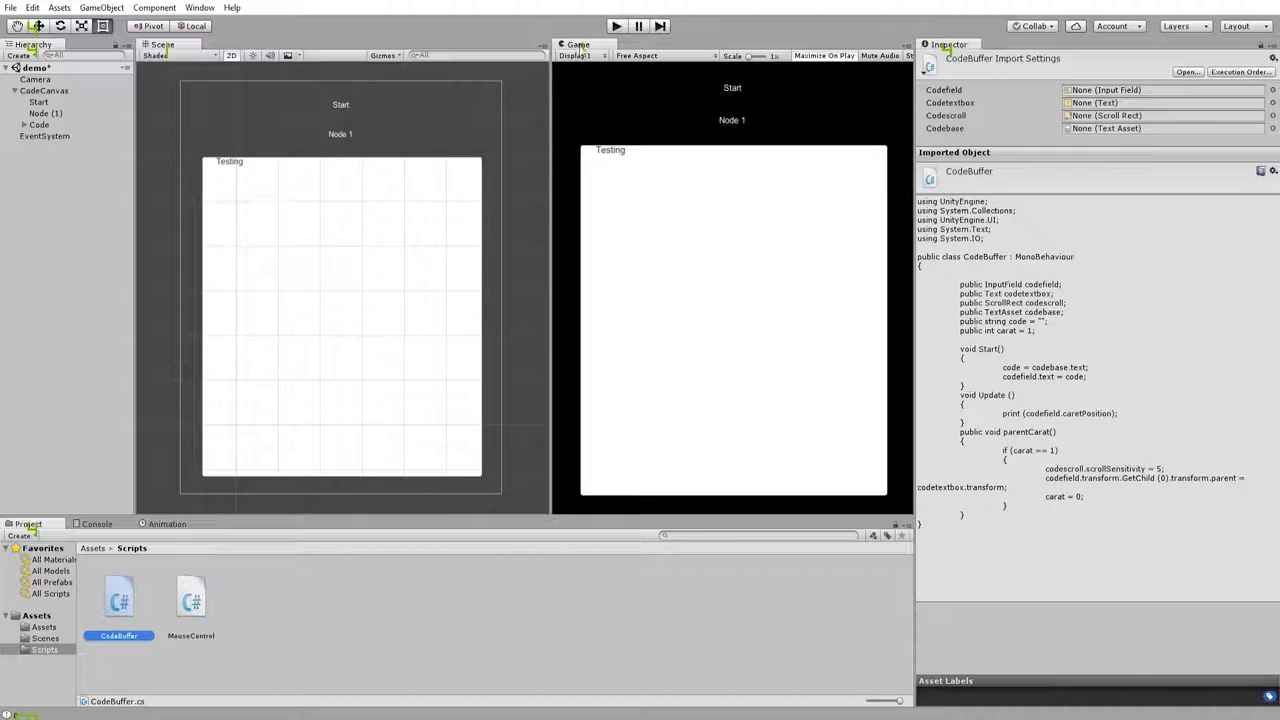
pyautogui.click(617, 25)
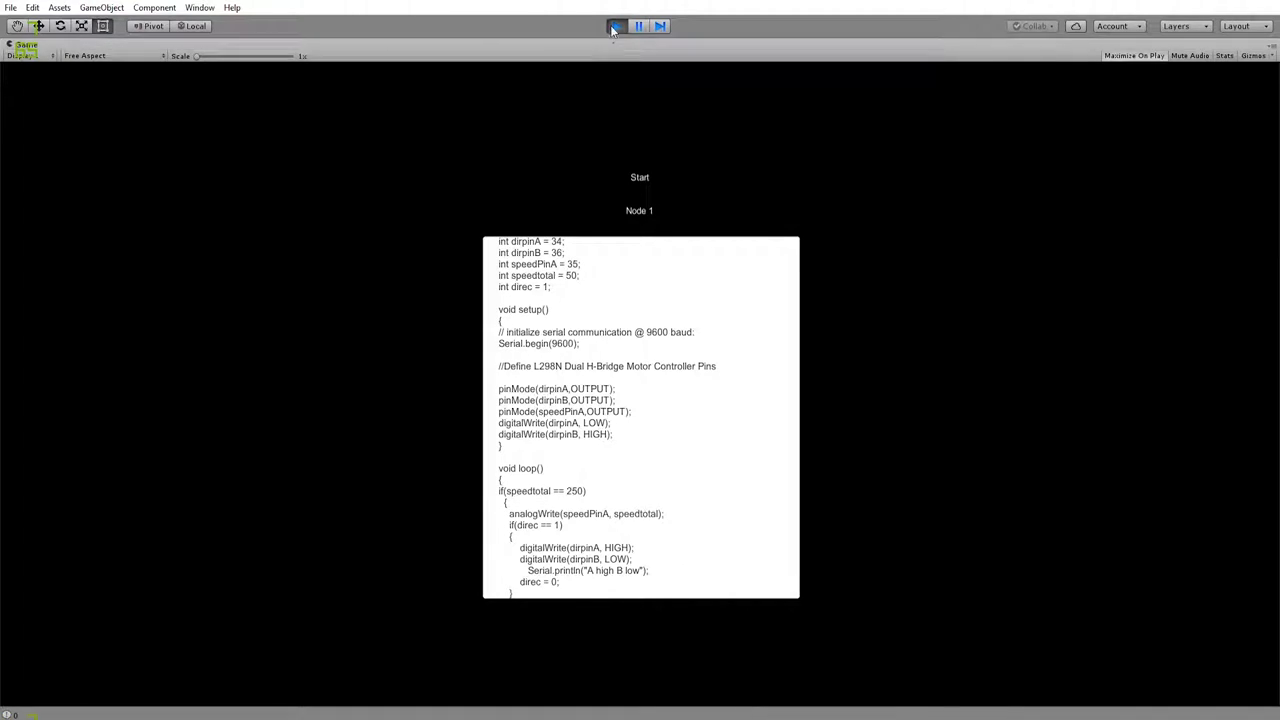
# Step: Stop Play mode and dock the Game view next to the Scene view
pyautogui.click(617, 25)
pyautogui.scroll(-3, 342, 200)
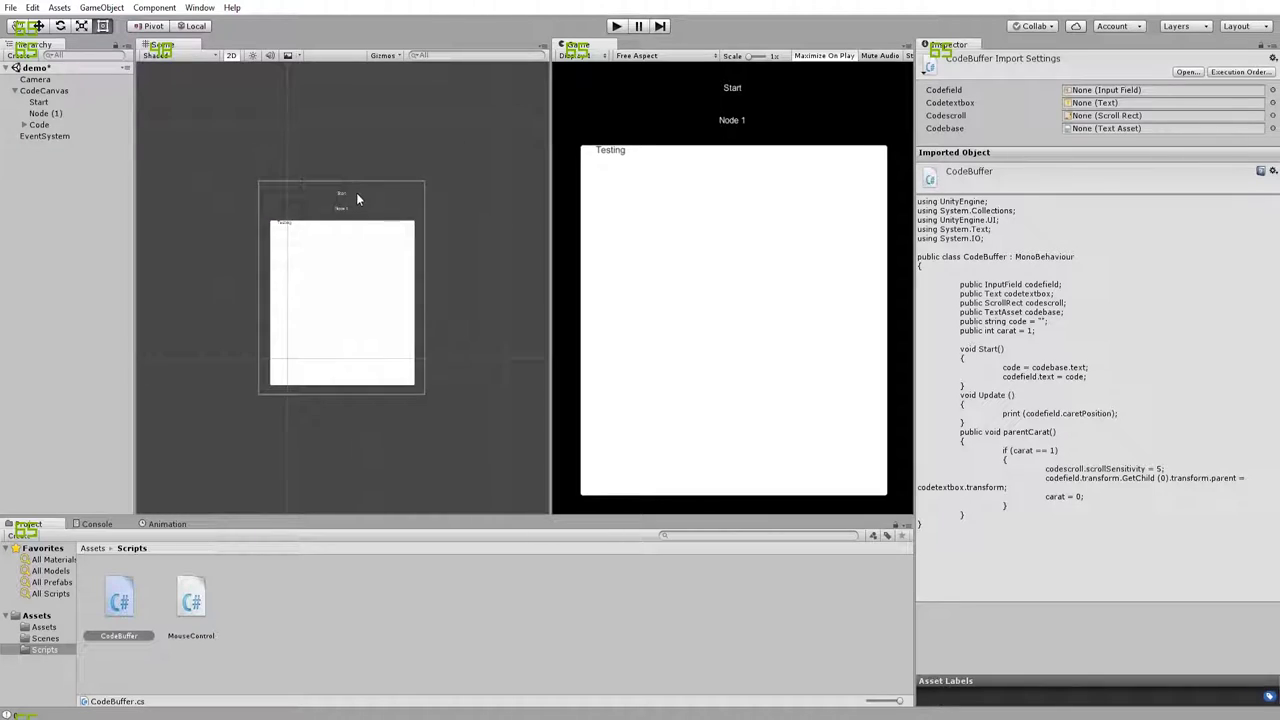
pyautogui.moveTo(576, 45); pyautogui.dragTo(228, 45)
pyautogui.click(161, 44)
pyautogui.scroll(3, 393, 316)
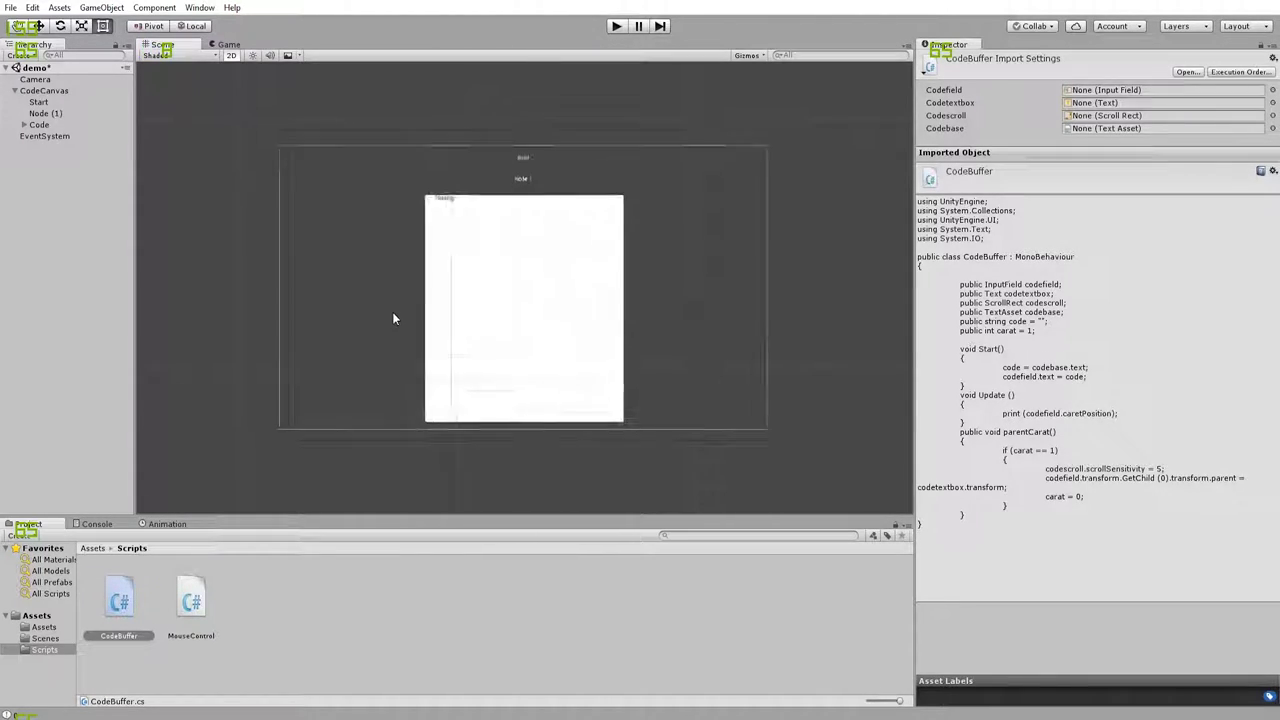
# Step: Drag the Code input field to the canvas's right side, at Pos X 325
pyautogui.click(491, 266)
pyautogui.moveTo(498, 278); pyautogui.dragTo(643, 281)
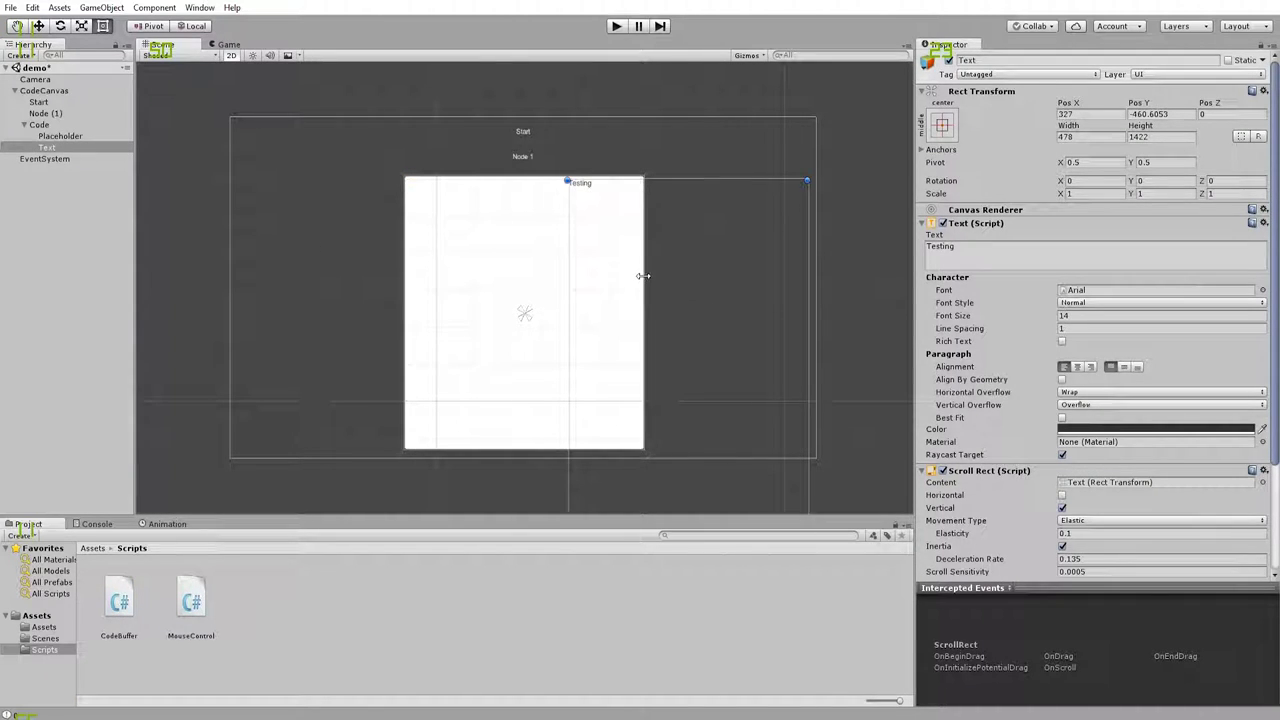
pyautogui.hotkey('ctrl', 'z')
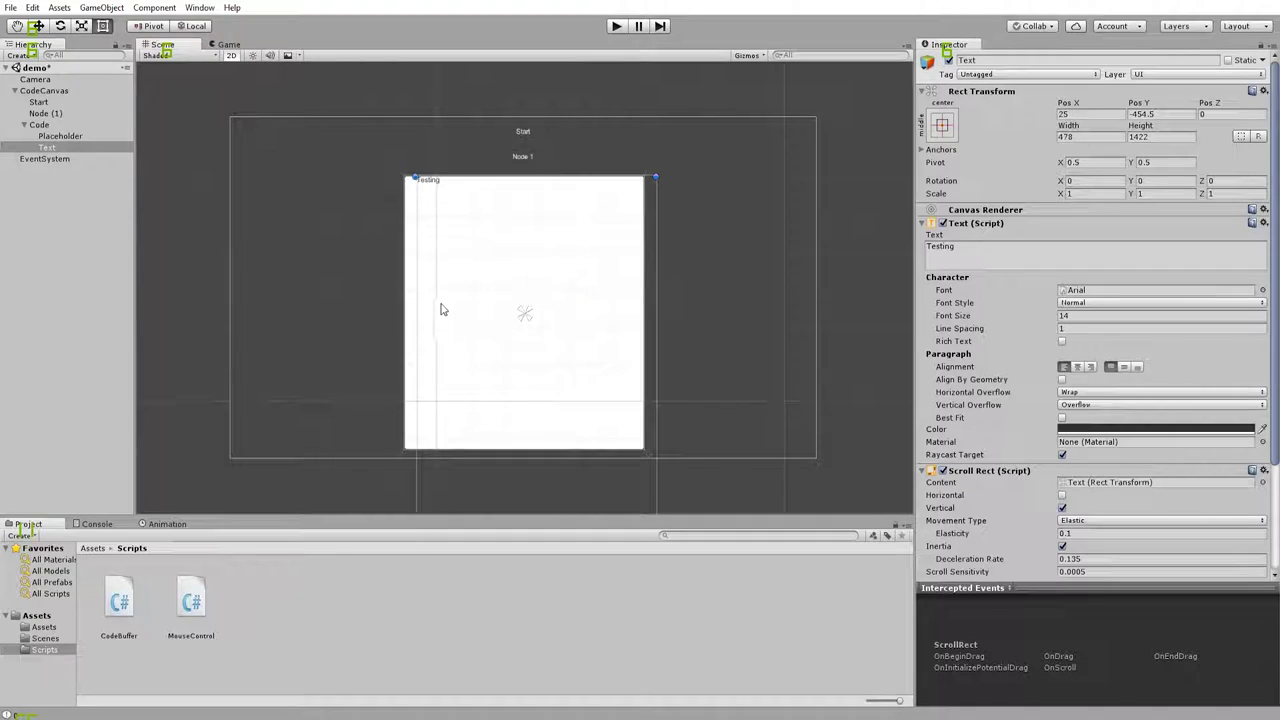
pyautogui.click(344, 310)
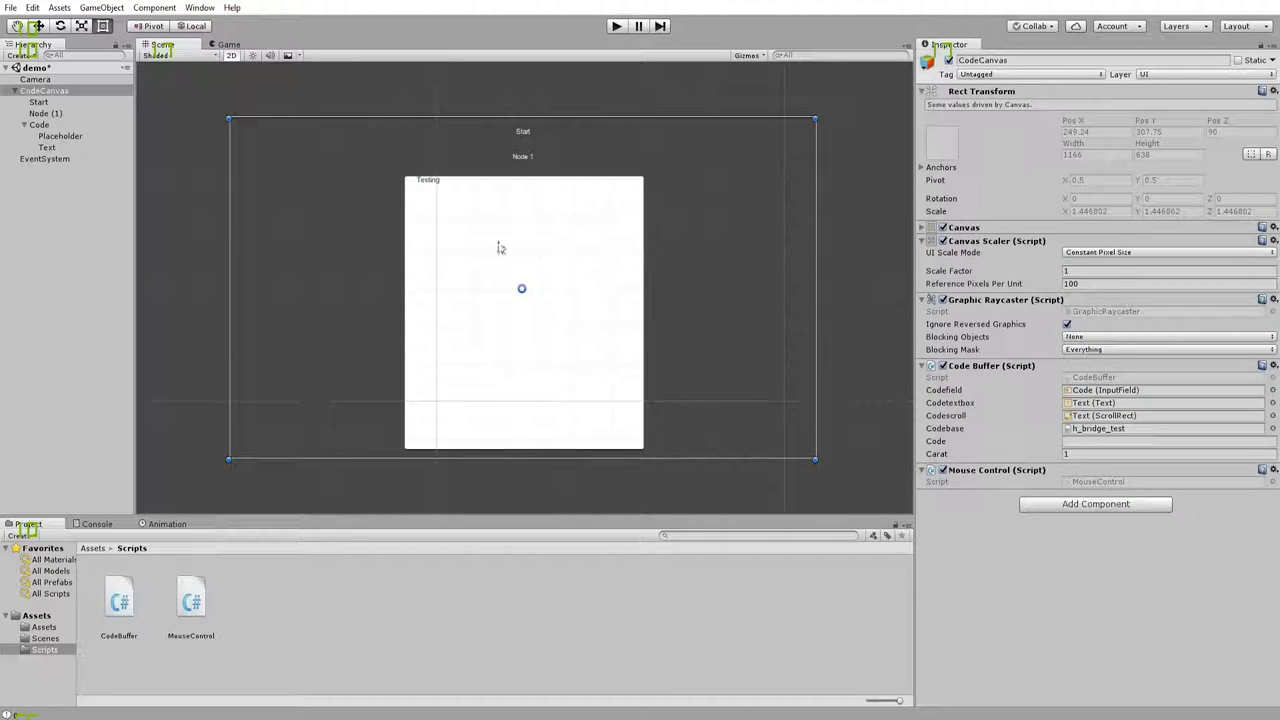
pyautogui.click(40, 124)
pyautogui.moveTo(480, 223); pyautogui.dragTo(646, 229)
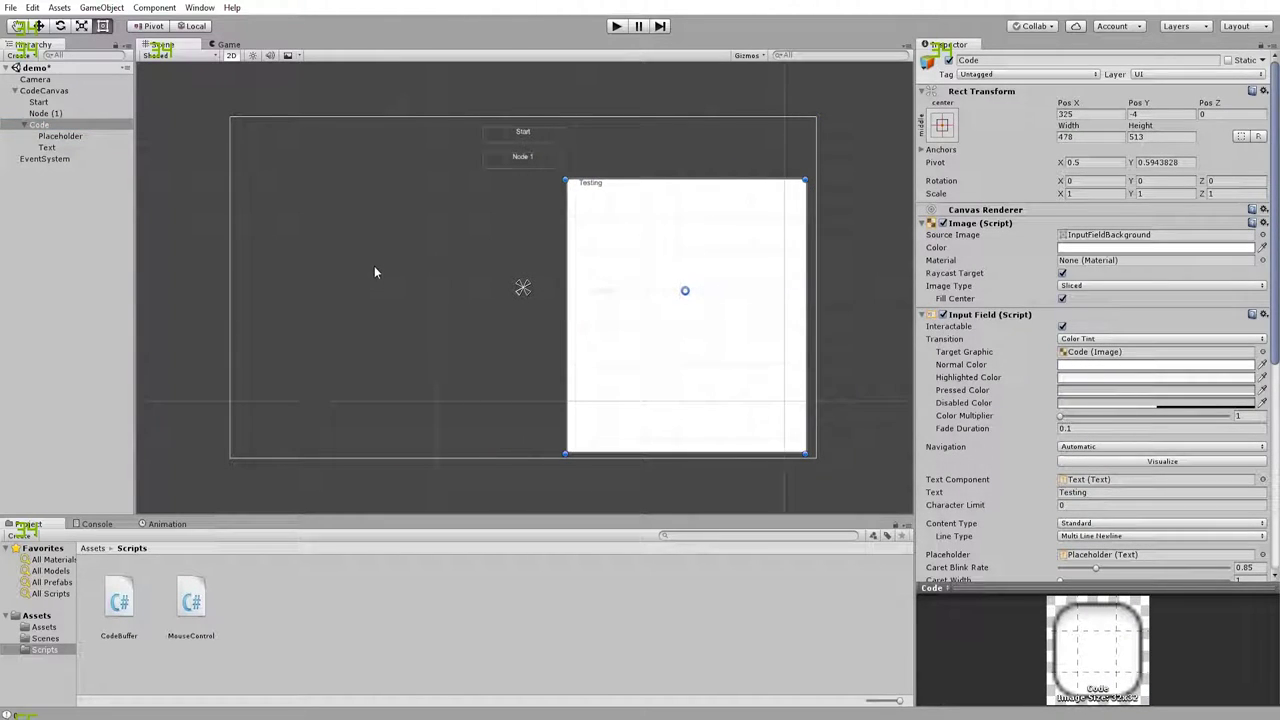
pyautogui.click(116, 6)
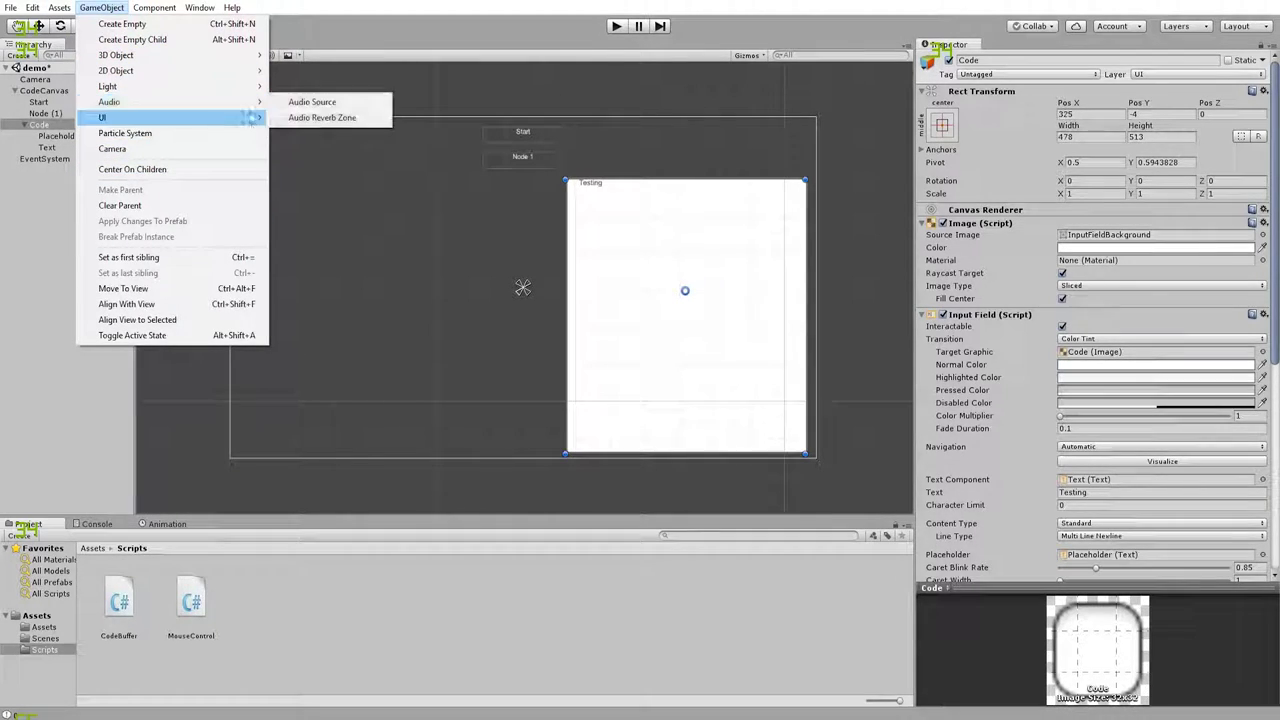
# Step: Create a UI Input Field, move it to the canvas's left side and widen it to 328
pyautogui.moveTo(250, 117)
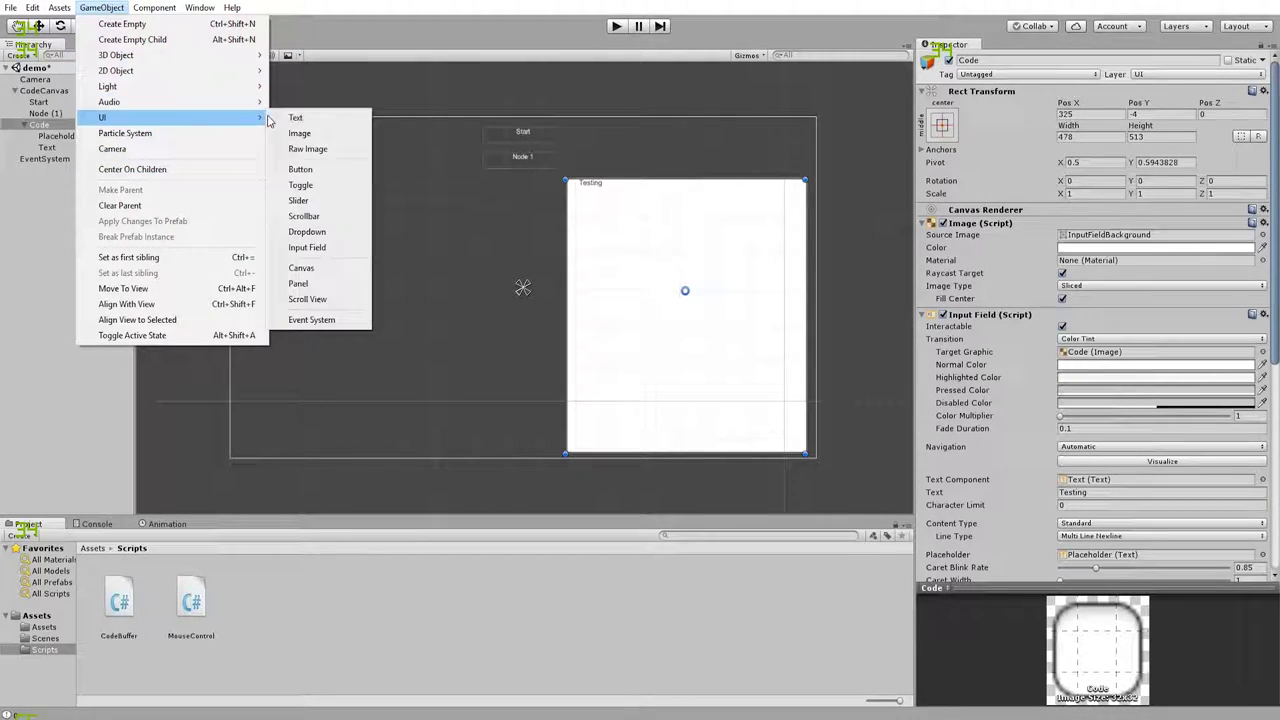
pyautogui.click(326, 248)
pyautogui.moveTo(498, 292); pyautogui.dragTo(303, 380)
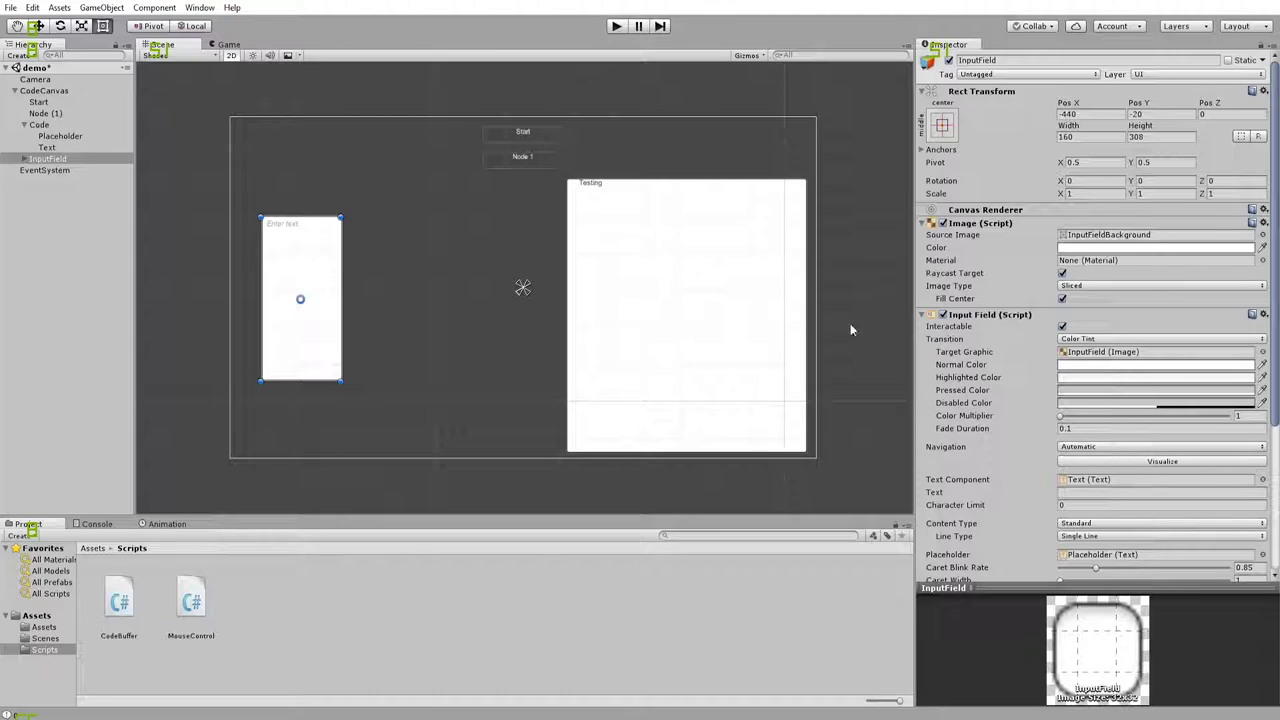
pyautogui.moveTo(344, 295); pyautogui.dragTo(427, 295)
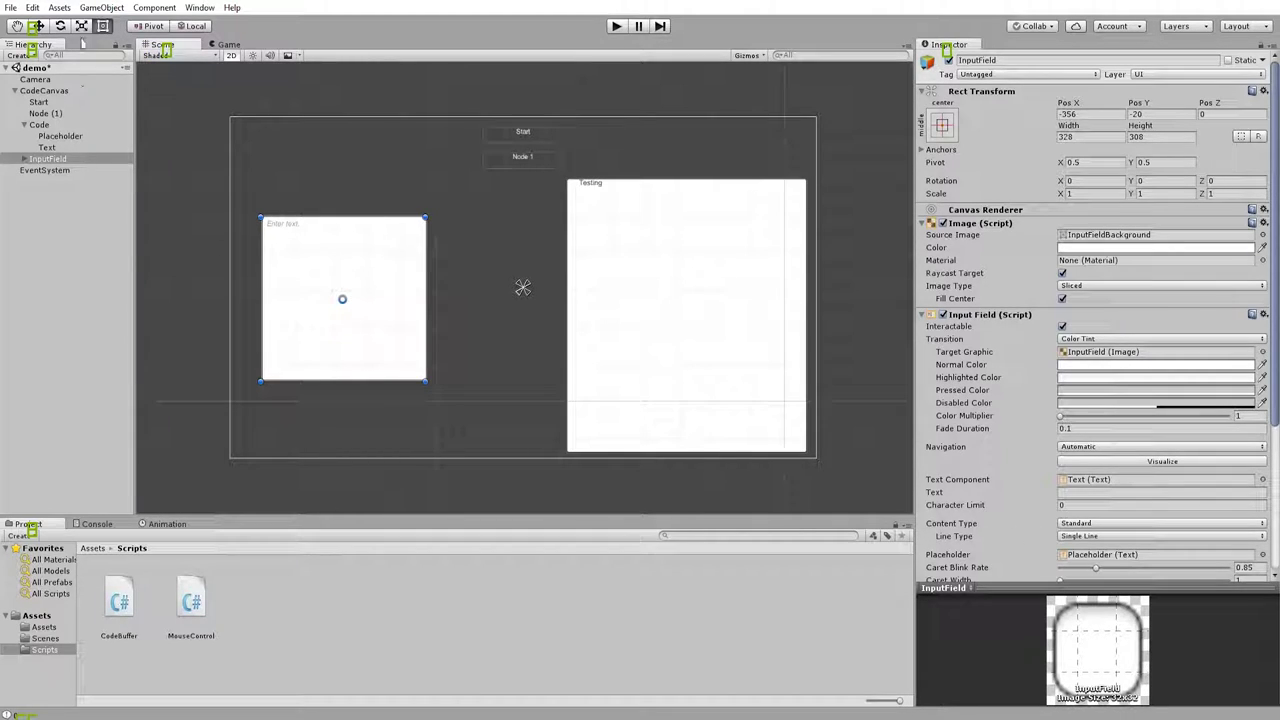
# Step: Set the new field's Line Type to Multi Line Submit and run the scene
pyautogui.click(101, 7)
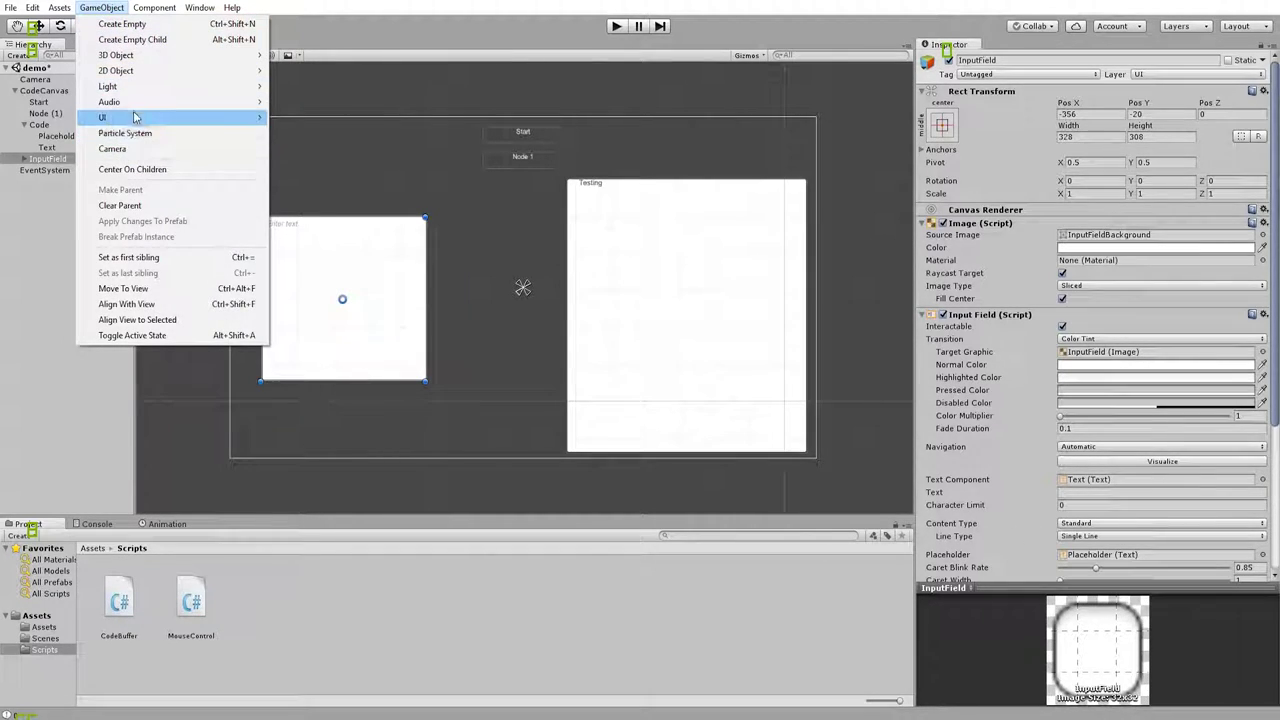
pyautogui.moveTo(141, 118)
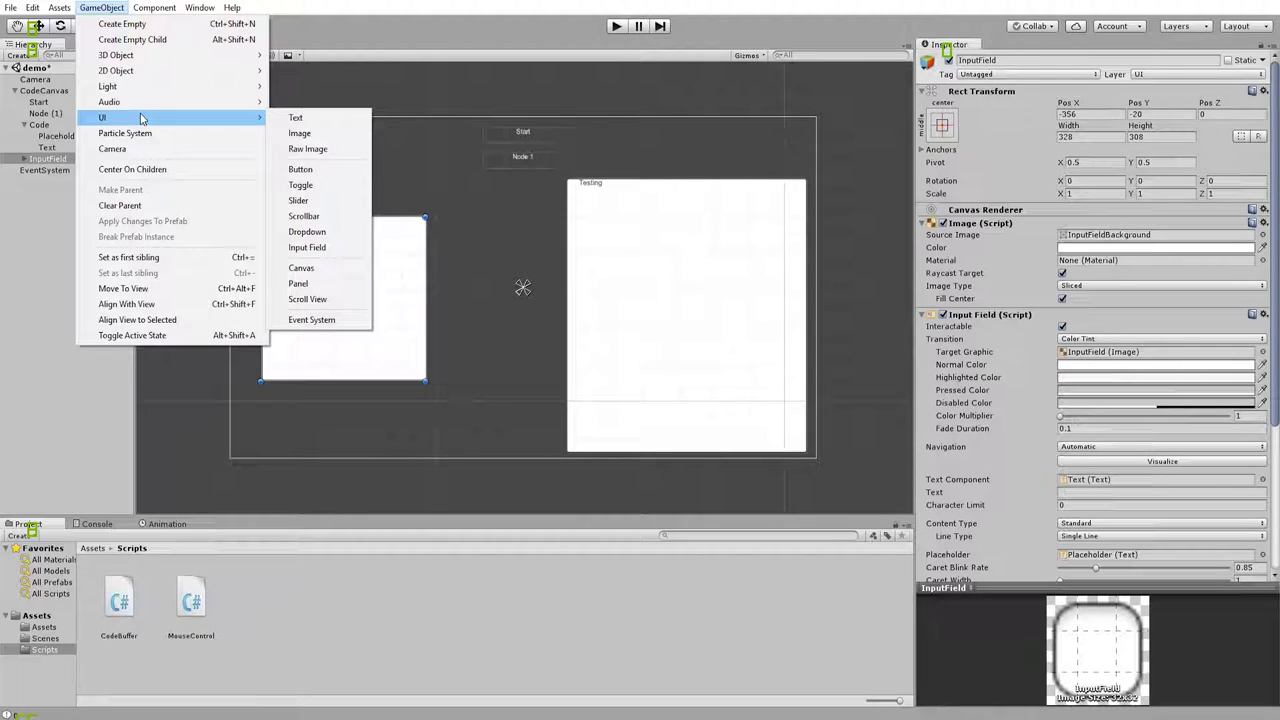
pyautogui.click(342, 299)
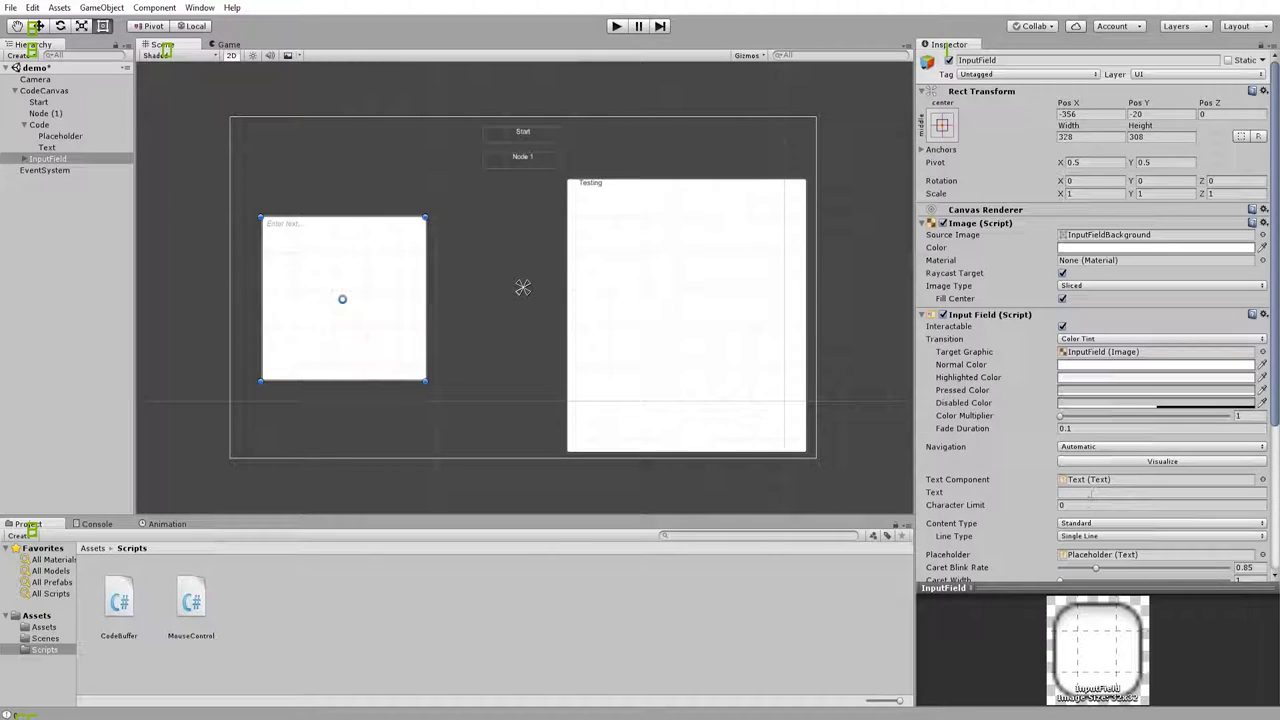
pyautogui.click(1082, 523)
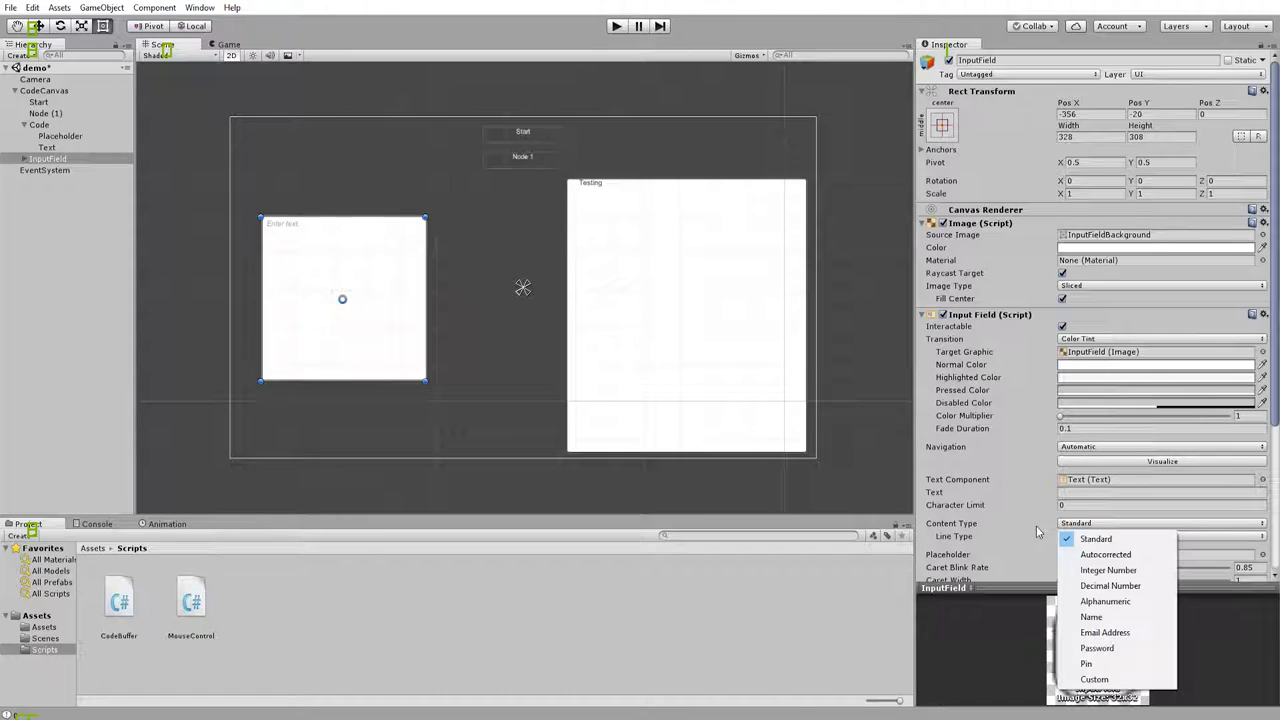
pyautogui.click(1040, 534)
pyautogui.click(1085, 536)
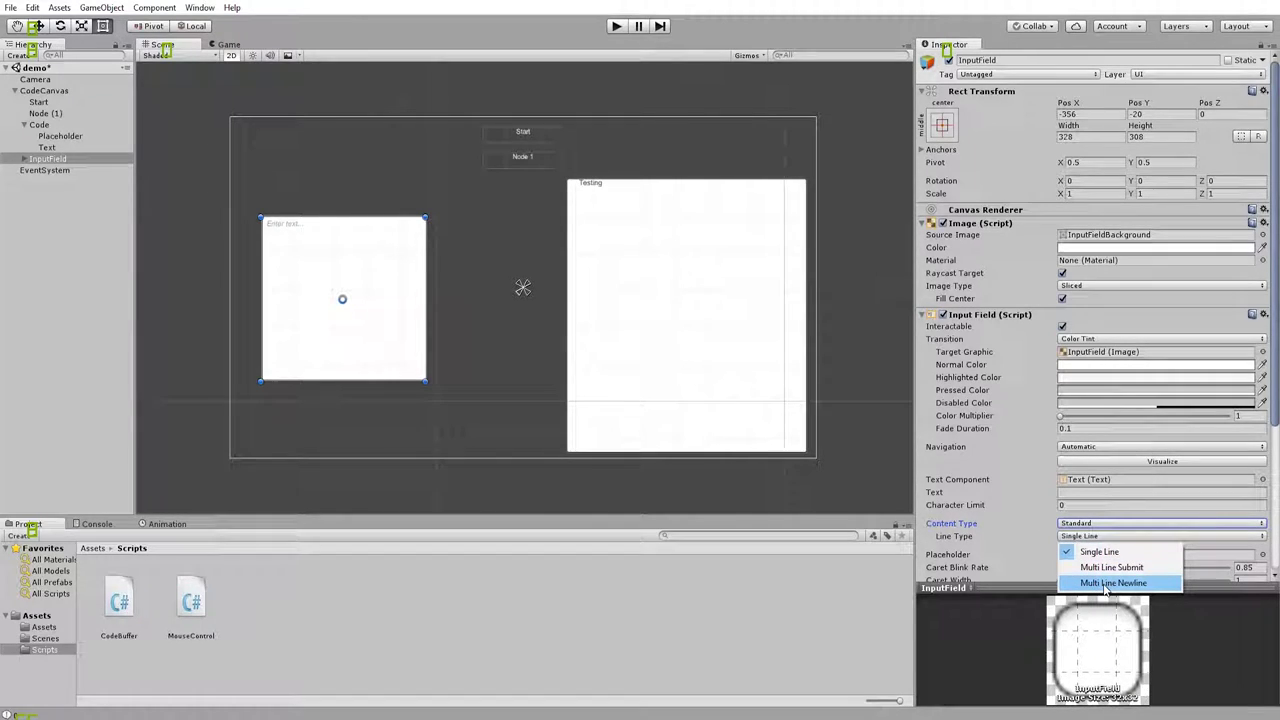
pyautogui.click(1100, 567)
pyautogui.scroll(-5, 990, 562)
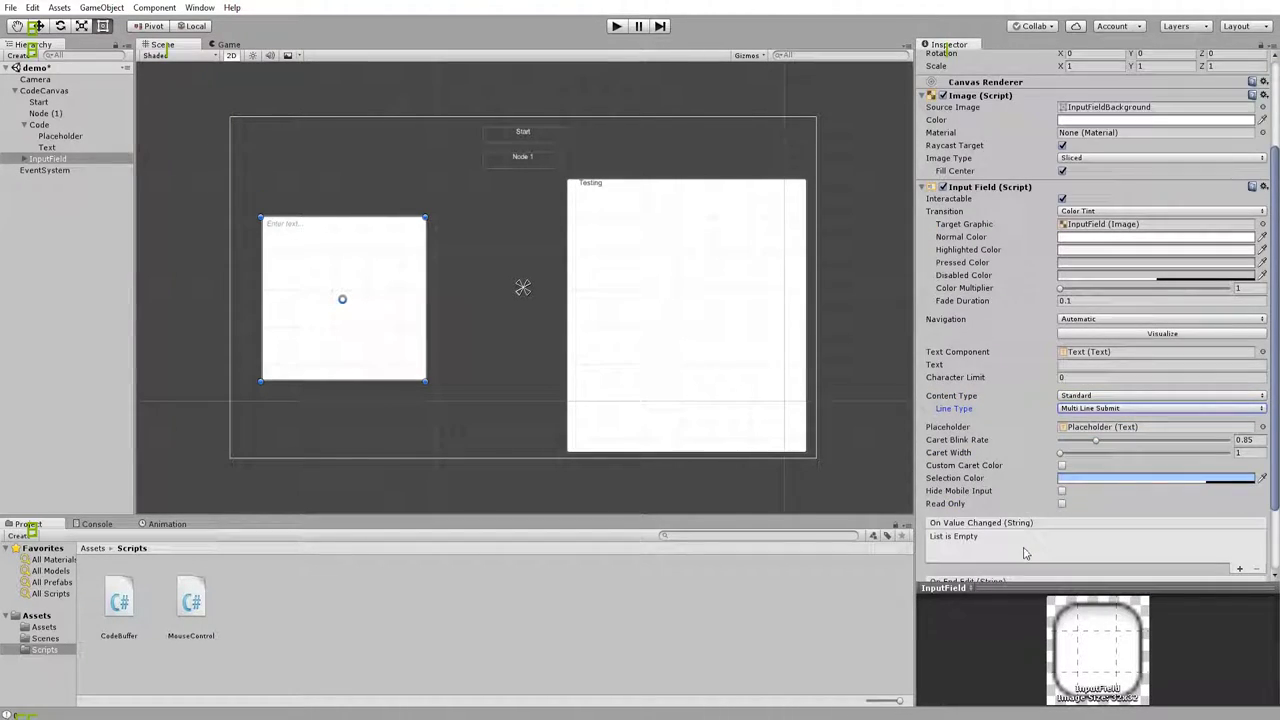
pyautogui.click(366, 278)
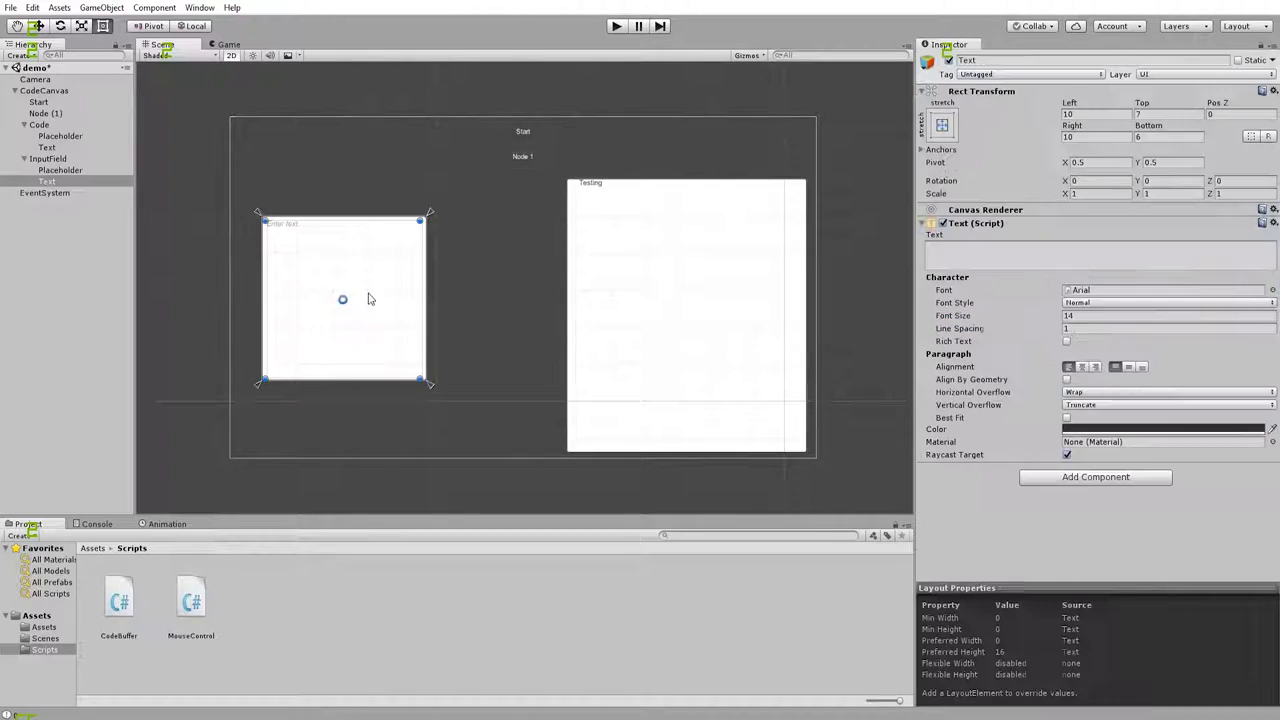
pyautogui.click(617, 28)
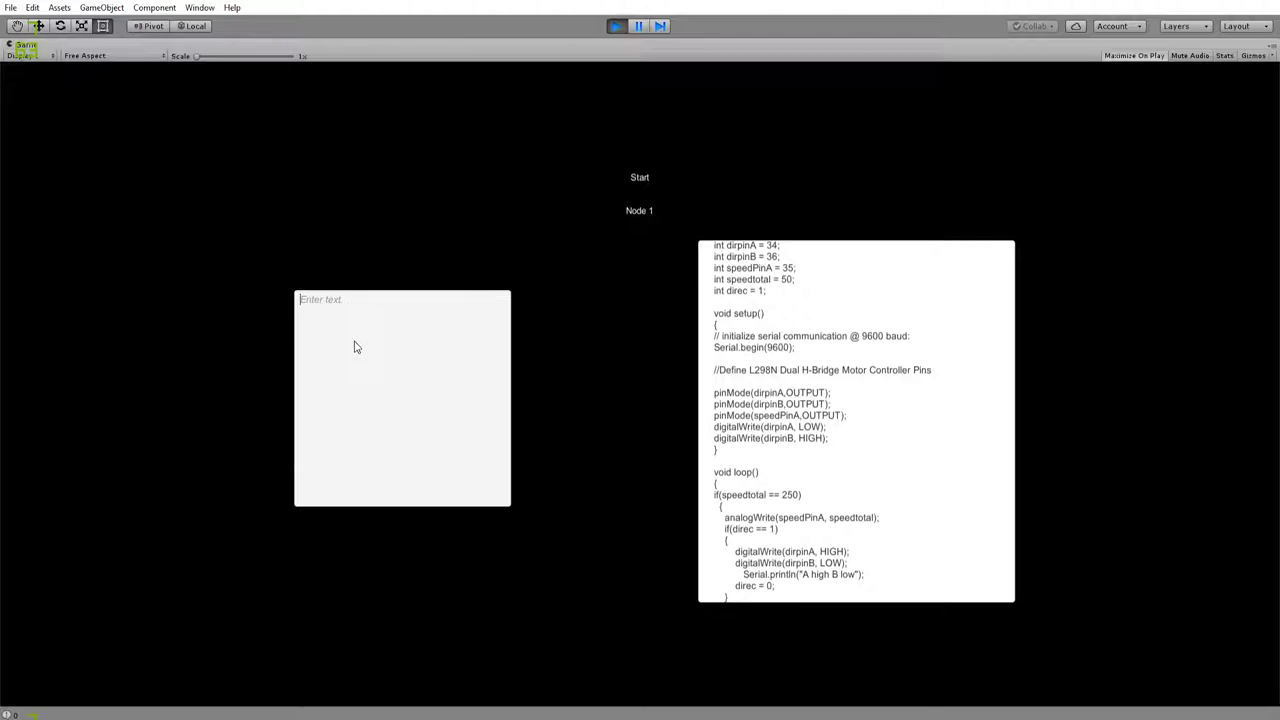
# Step: Type test characters into the new field, then replace them using Ctrl+A with 'fa' and a long run of j's
pyautogui.write('faaaaaaaaaaaaaaaaaaaaaaaaaaaaaaaaaaaaaa')
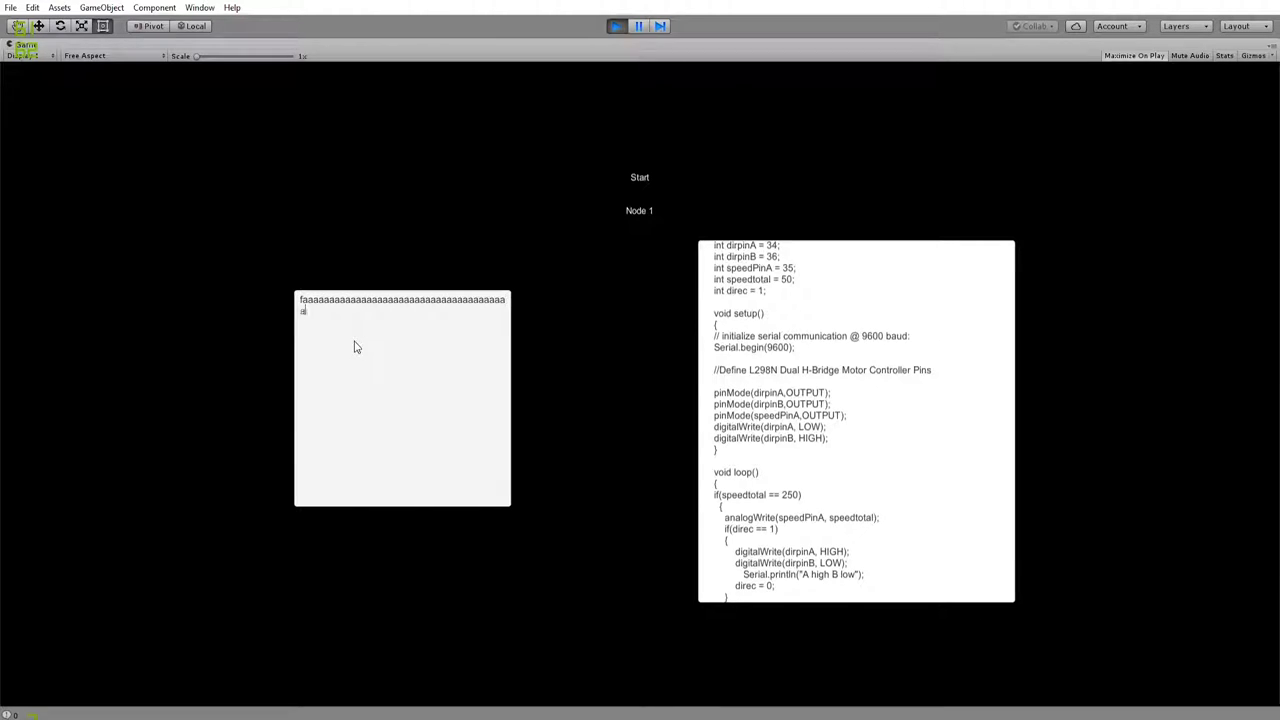
pyautogui.write('aaaaaaaaaaaaaaaaaaaaaaaaaaaaaaaaaaaaaaaaaaaaaaaaaaaaaaaaaaaaaaaaaaaaaaaaaaaaaaaaaaaaaaaaaaaaaaaaaaa')
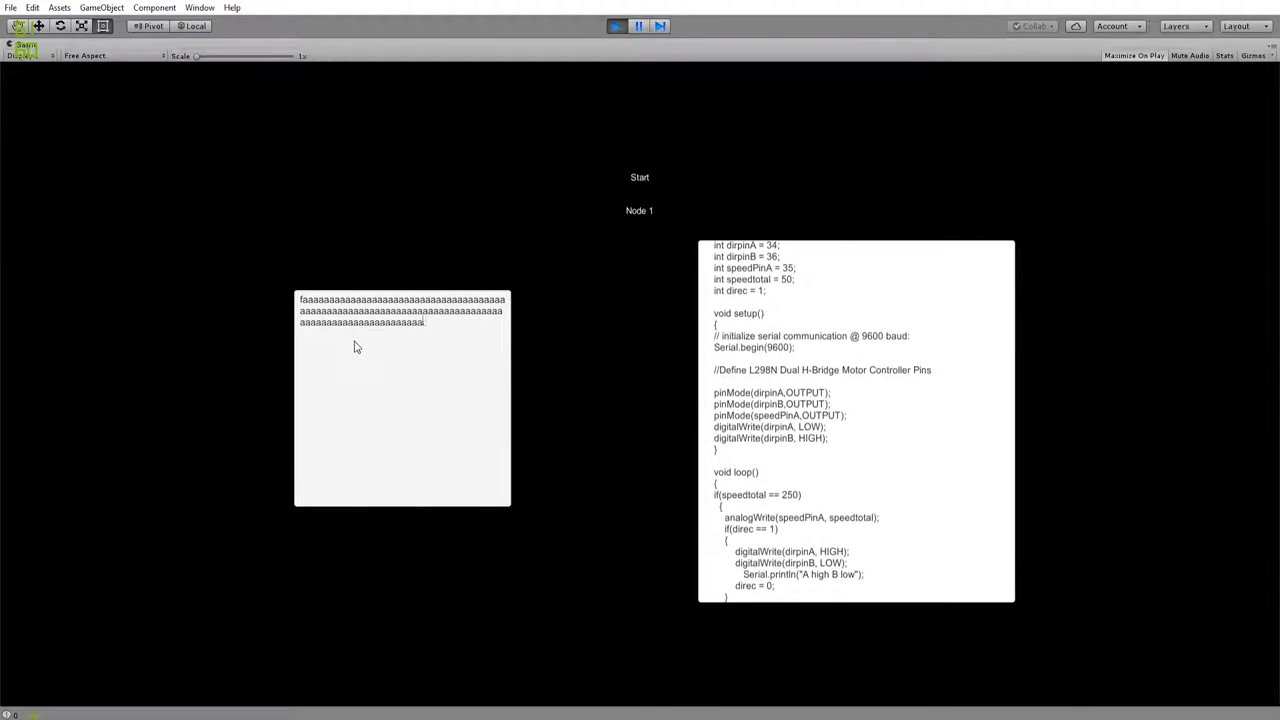
pyautogui.write('aaaaaaaaaaaaaa')
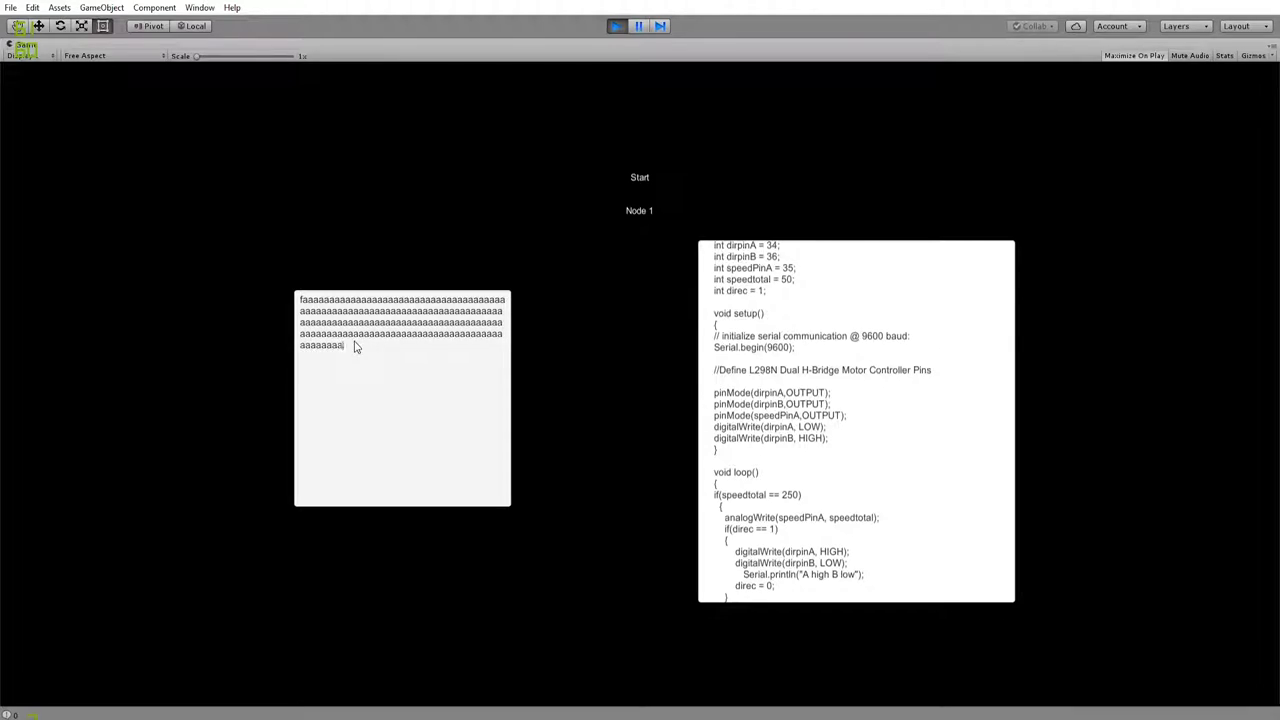
pyautogui.write('aaaaaaaaaaaaaaaaaaaaaaaaaaaaaaaaaaaaaaaaaaaaa')
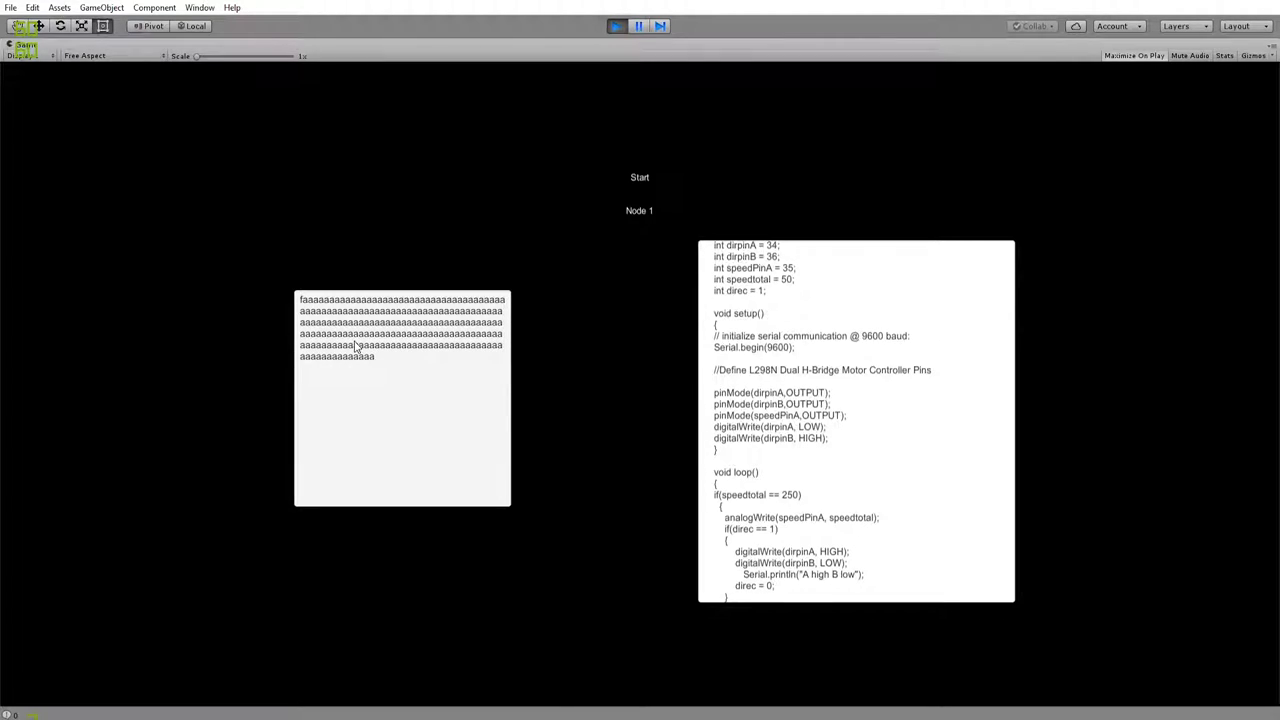
pyautogui.doubleClick(383, 363)
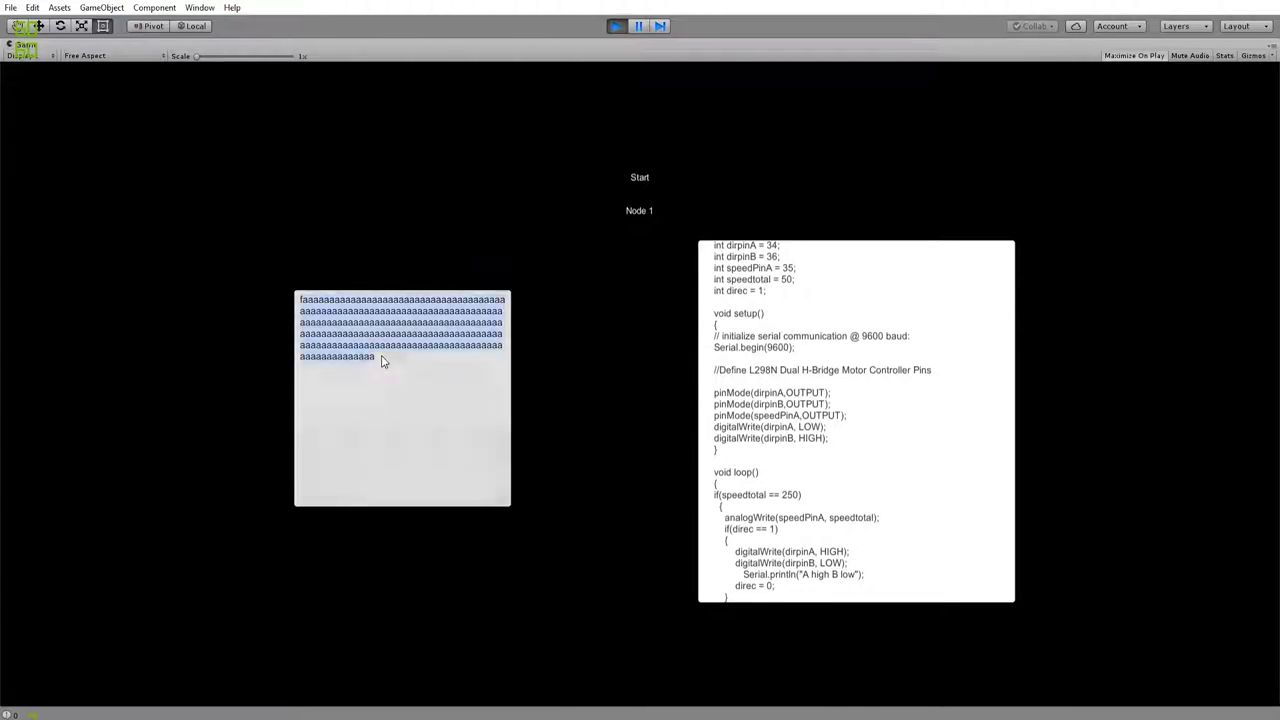
pyautogui.click(392, 369)
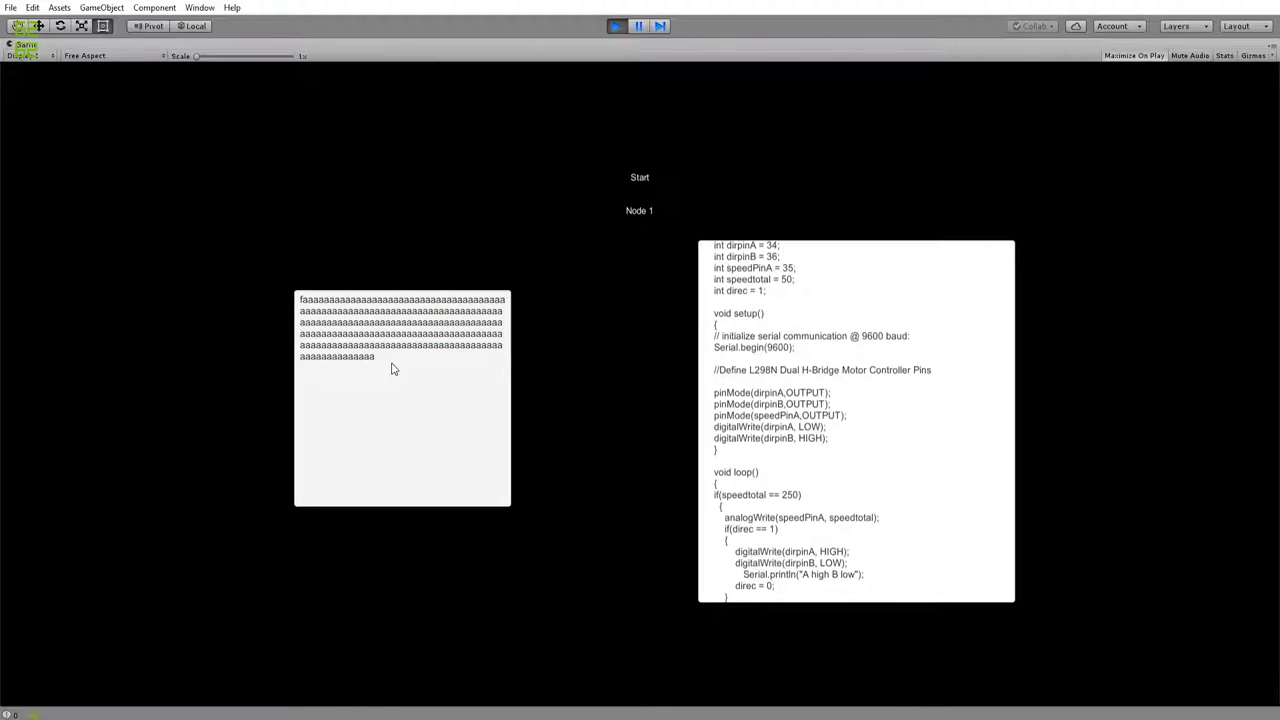
pyautogui.doubleClick(392, 369)
pyautogui.click(392, 369)
pyautogui.write('ffffffffffffffffffffffffffffffffffffffffffffffffffffffffffffffffffffffff')
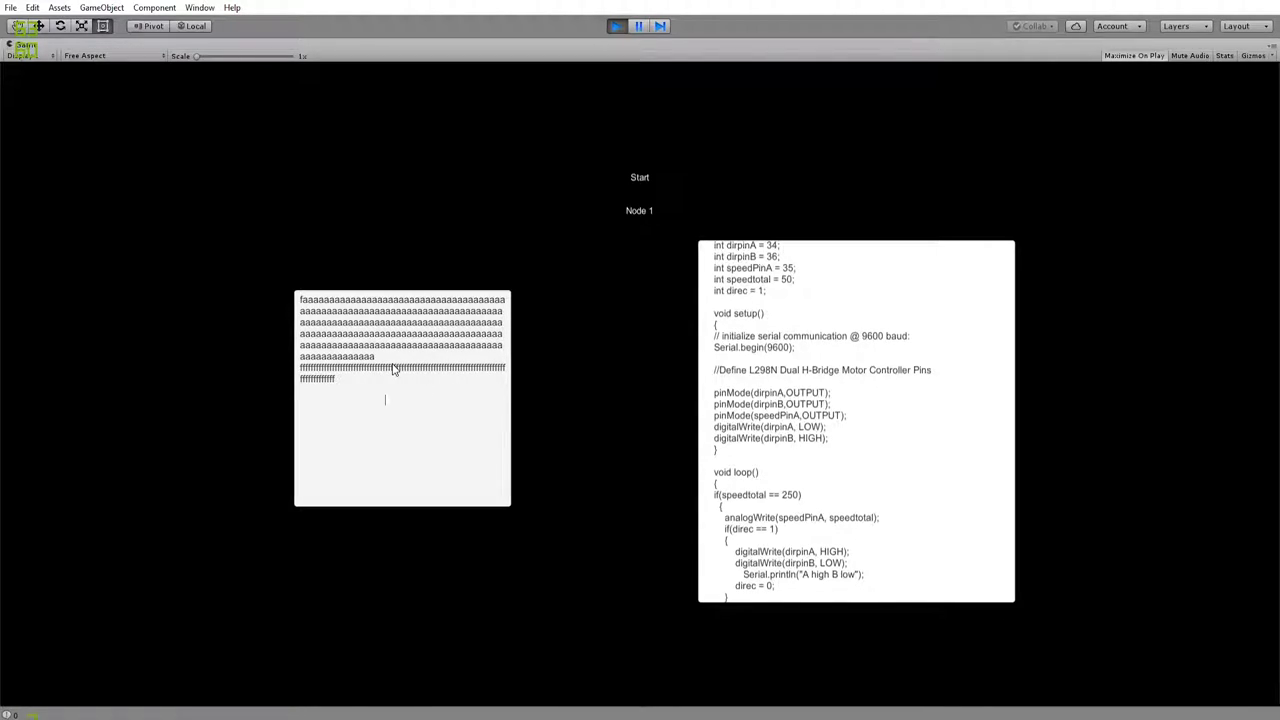
pyautogui.hotkey('ctrl', 'a')
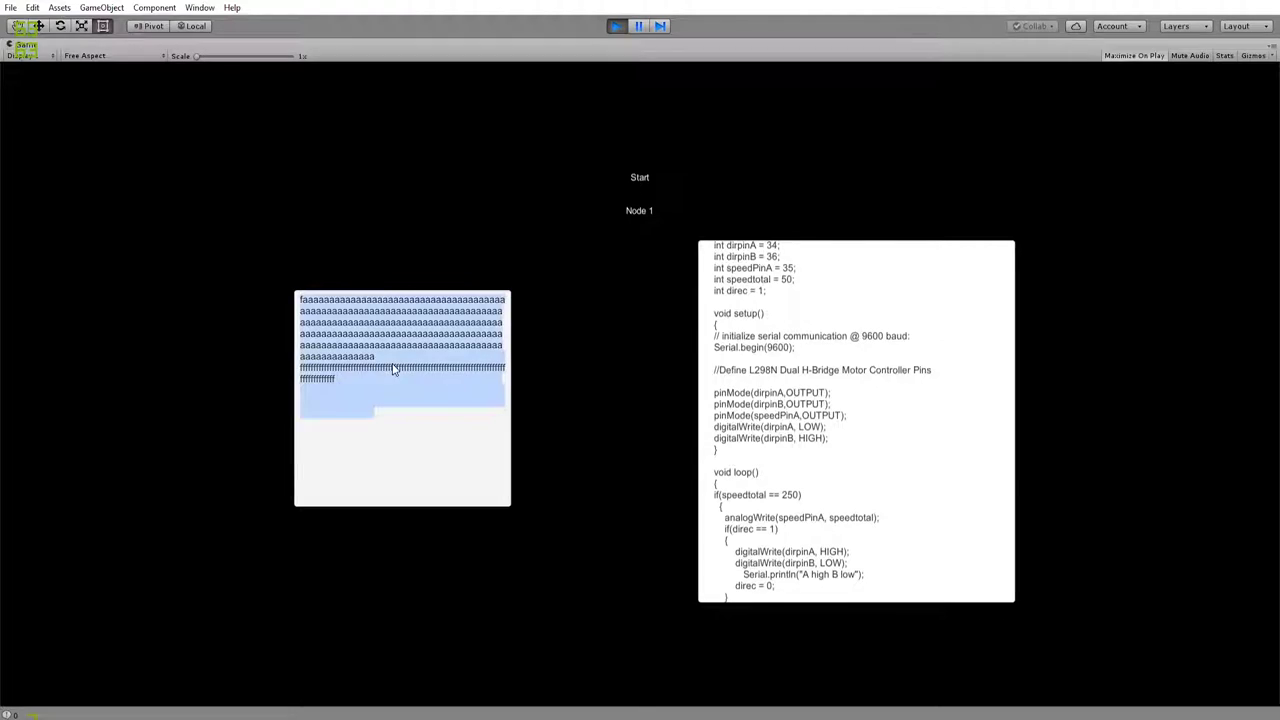
pyautogui.write('f')
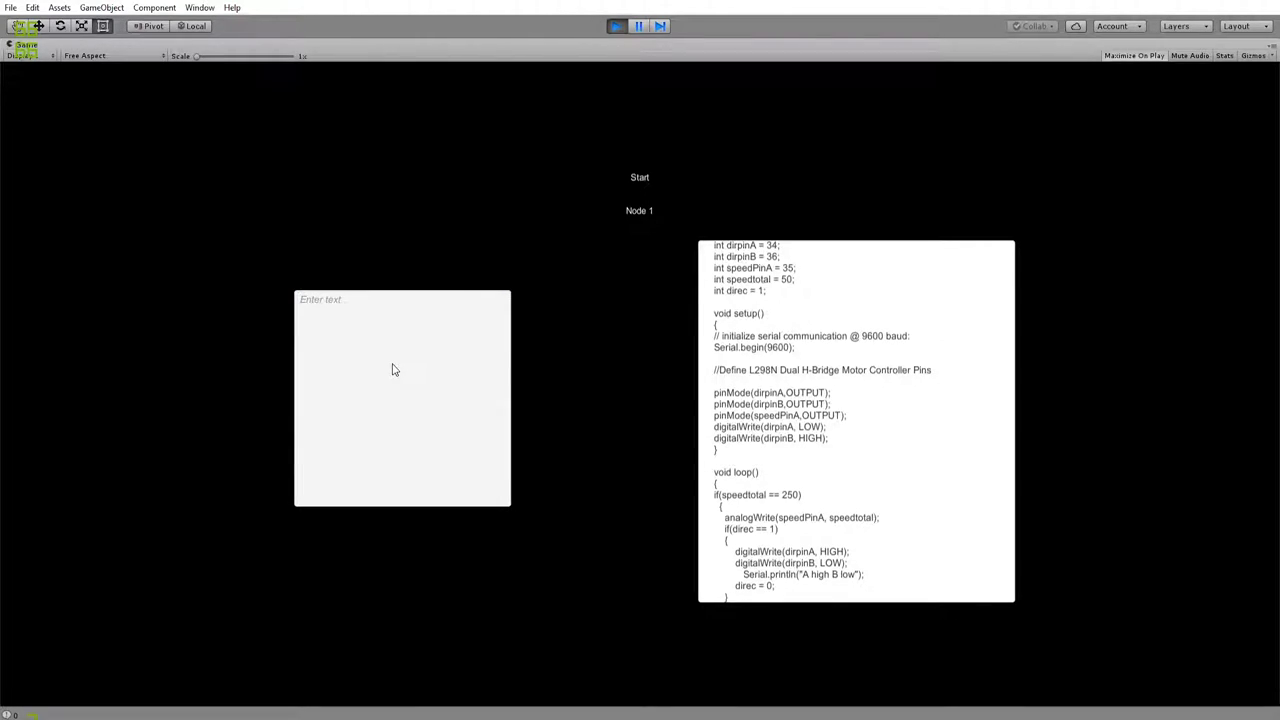
pyautogui.click(393, 370)
pyautogui.write('fa')
pyautogui.write('jjjjjjjjjjjjjjjjjjjjjjjjjjjjjjjjjjjjjjjjjjjjjjjjjjjjjjjjjjjjjjjjjjjjjjjjjjjjj')
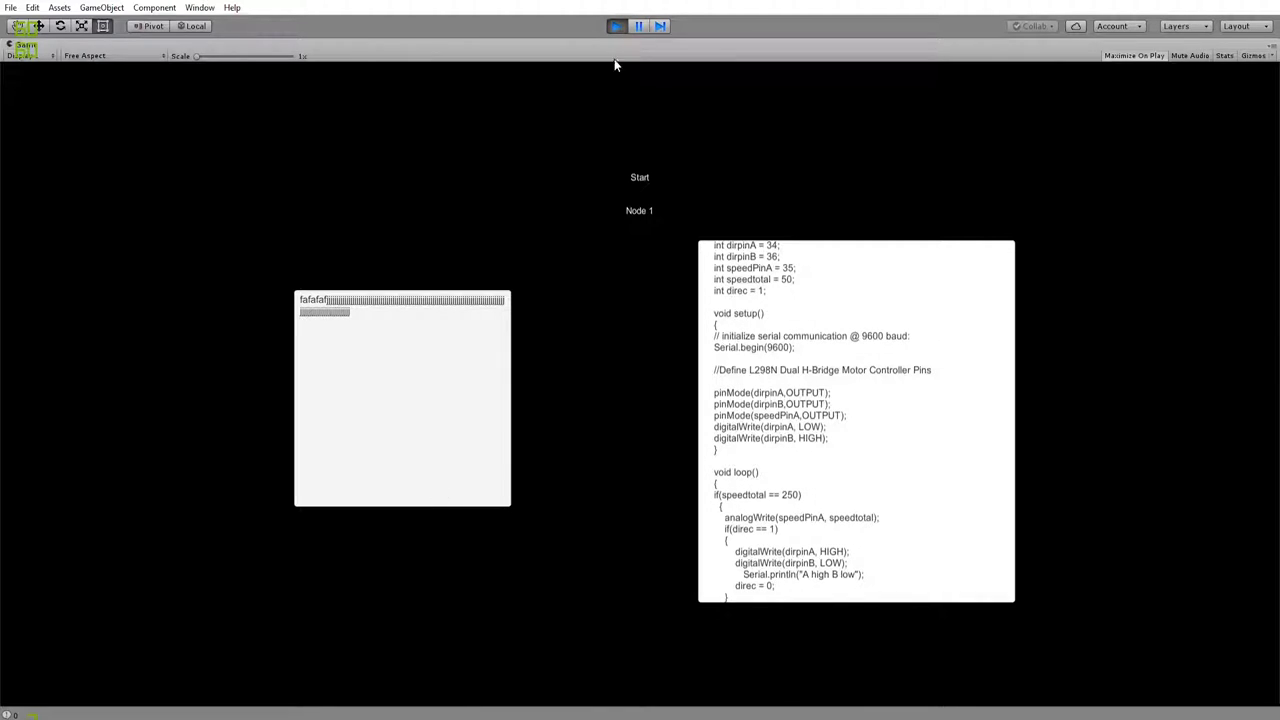
# Step: Exit Play mode and inspect the MouseControl and CodeBuffer scripts, the Camera and Node (1)
pyautogui.click(616, 26)
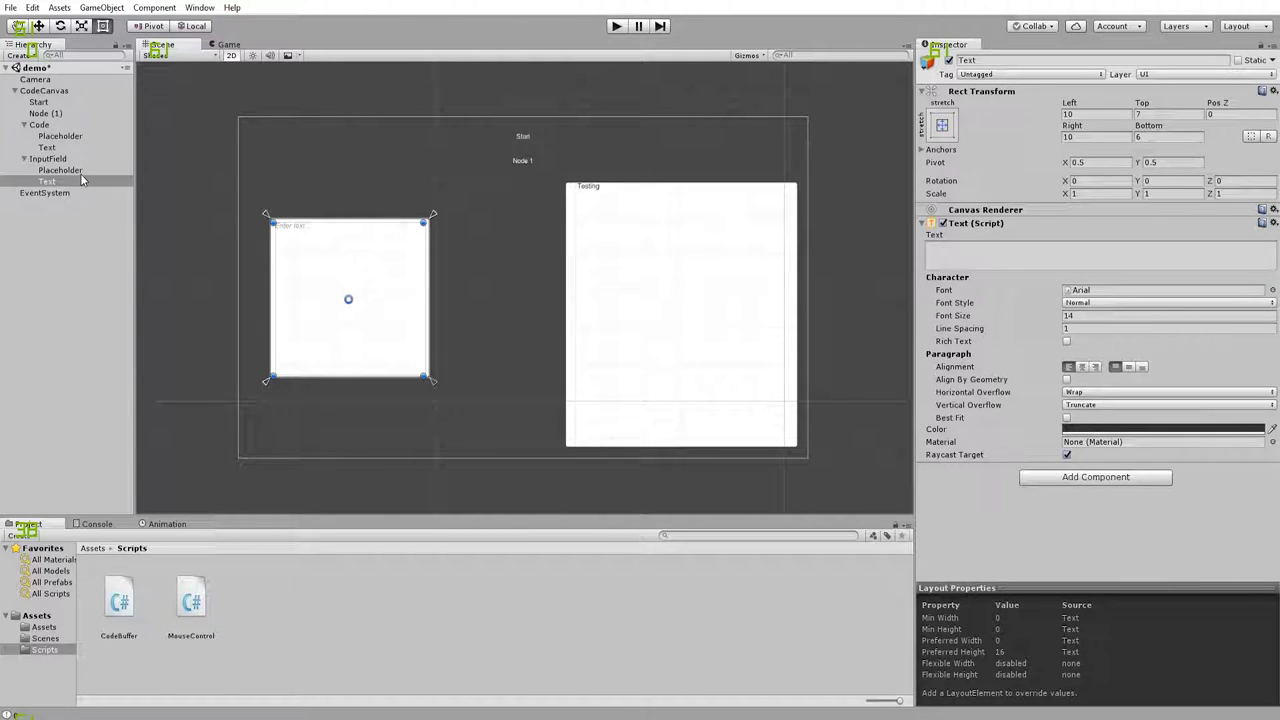
pyautogui.click(187, 601)
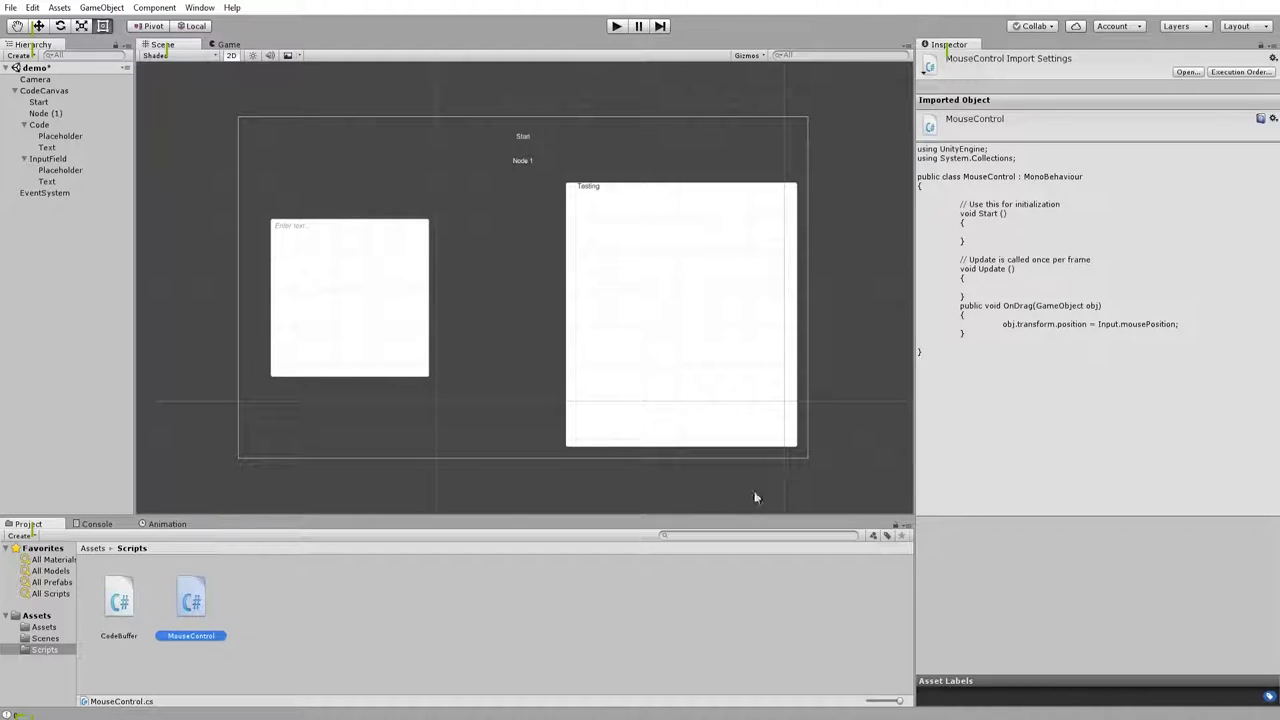
pyautogui.click(120, 601)
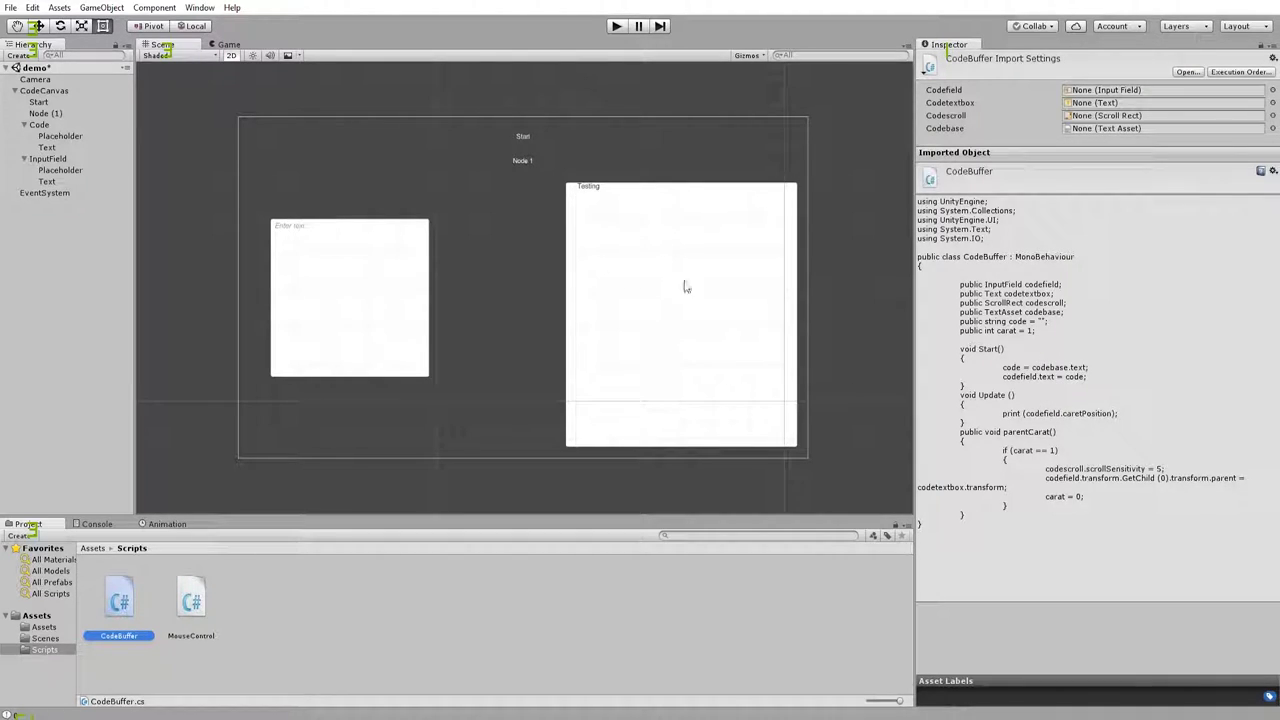
pyautogui.click(37, 80)
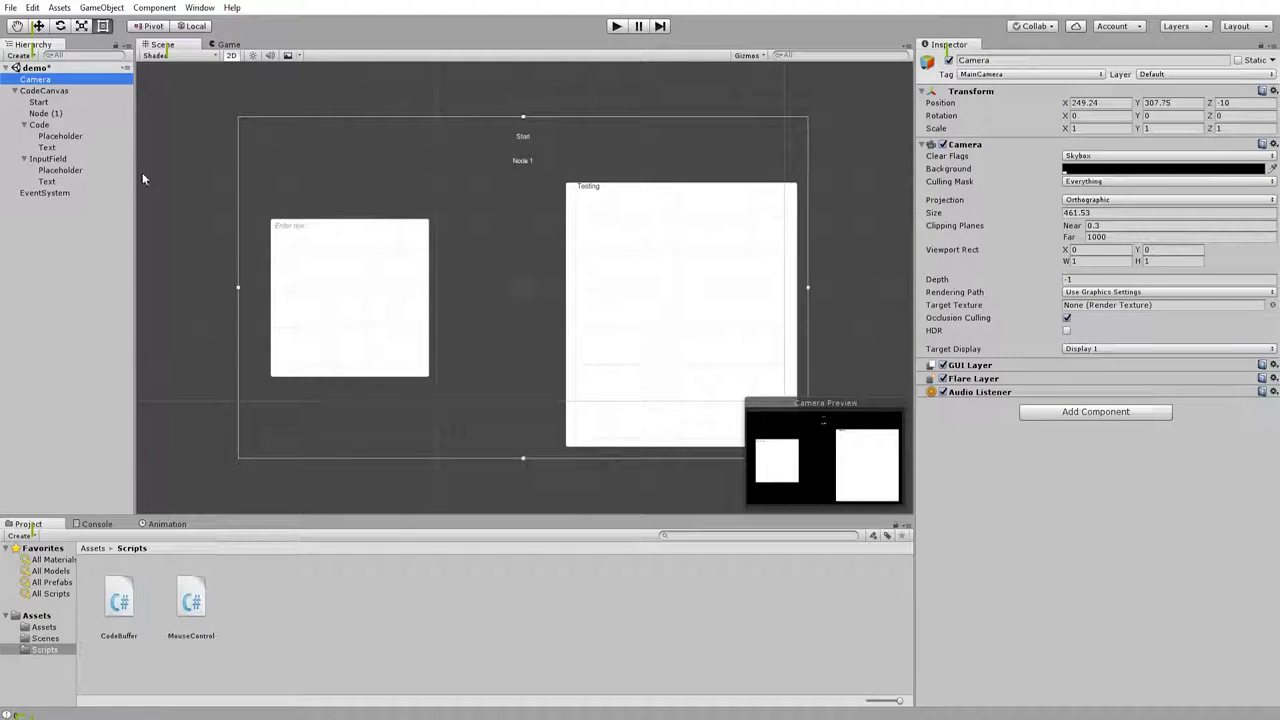
pyautogui.click(46, 114)
# Step: Rename the InputField object in the Hierarchy to TextField
pyautogui.click(50, 160)
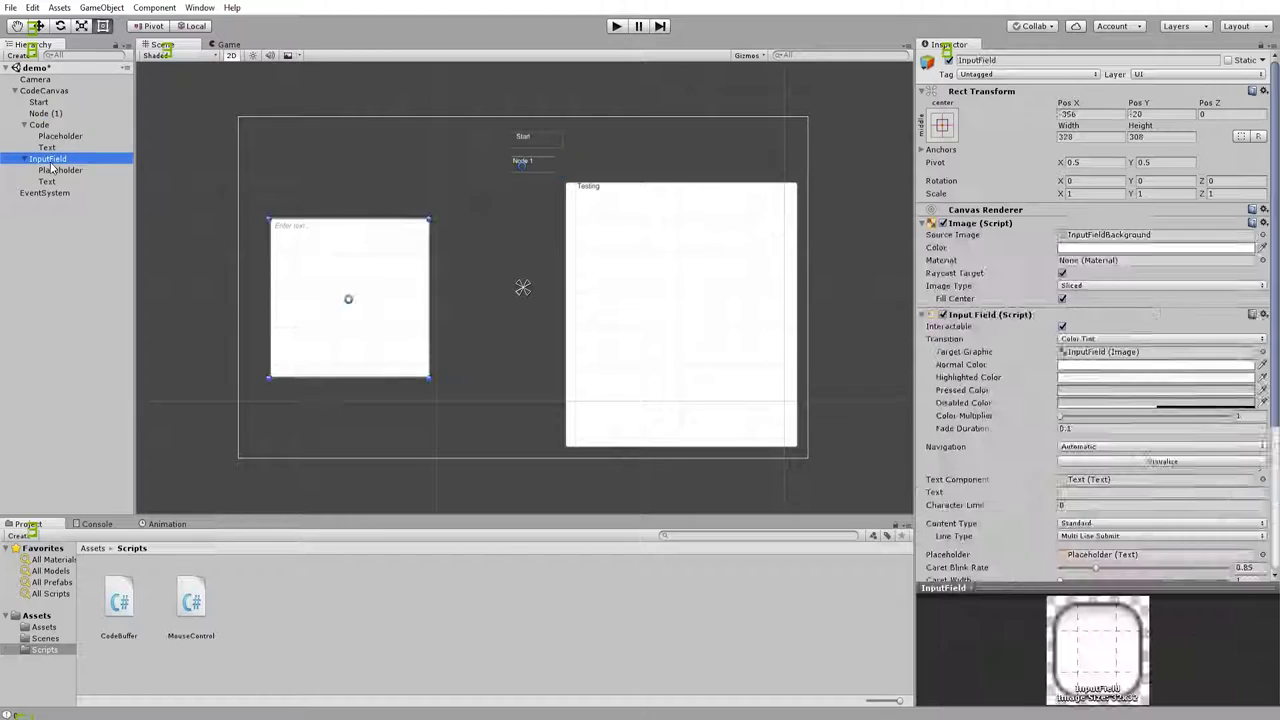
pyautogui.click(24, 160)
pyautogui.rightClick(37, 160)
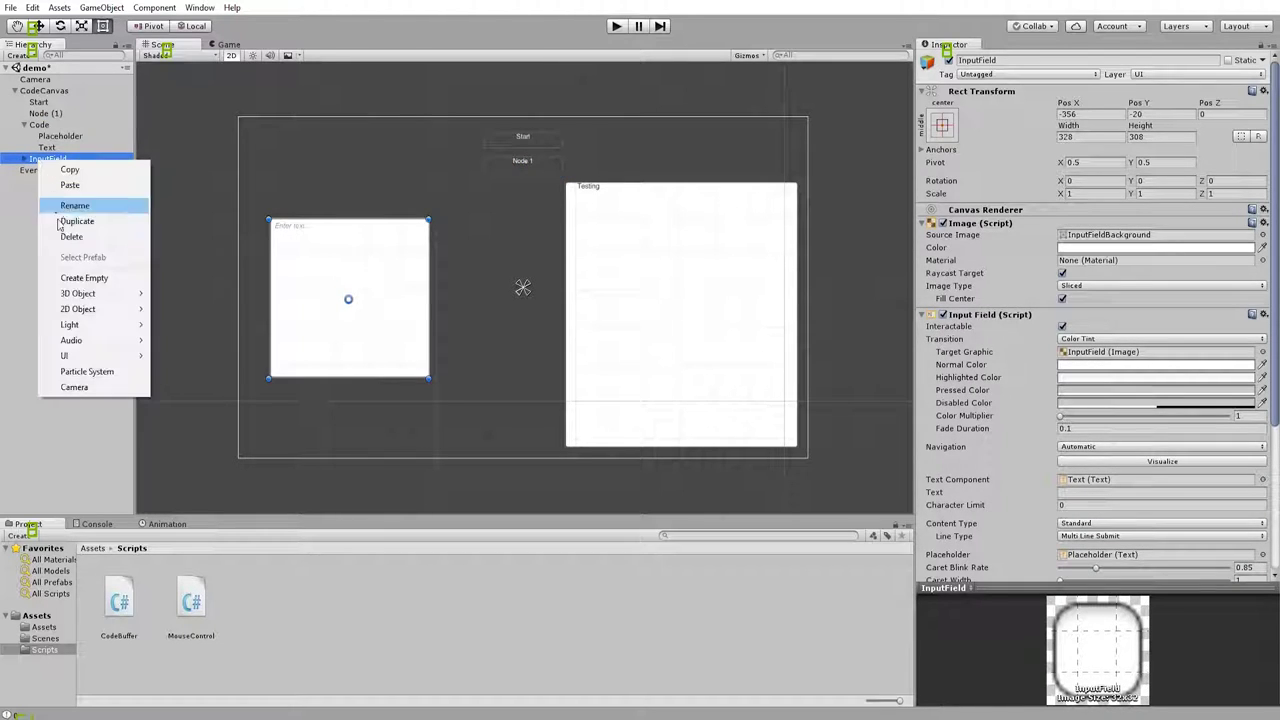
pyautogui.click(76, 205)
pyautogui.write('Te')
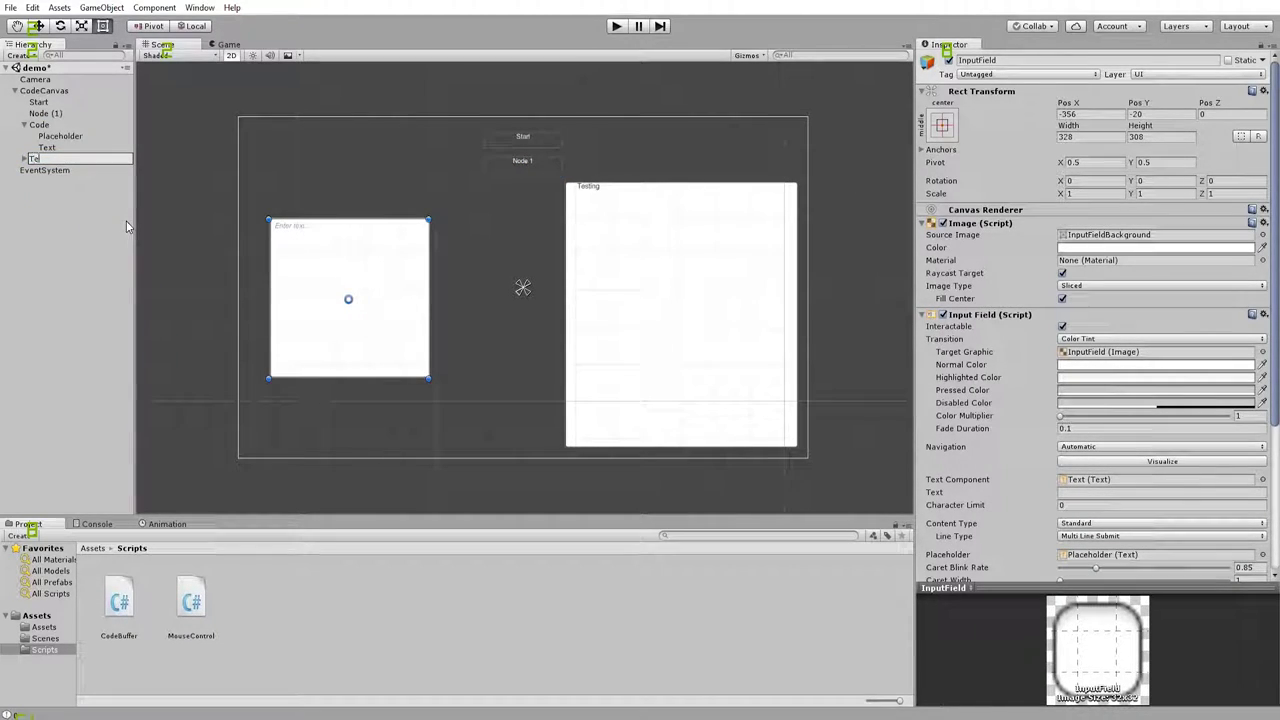
pyautogui.write('xtField')
pyautogui.press('Return')
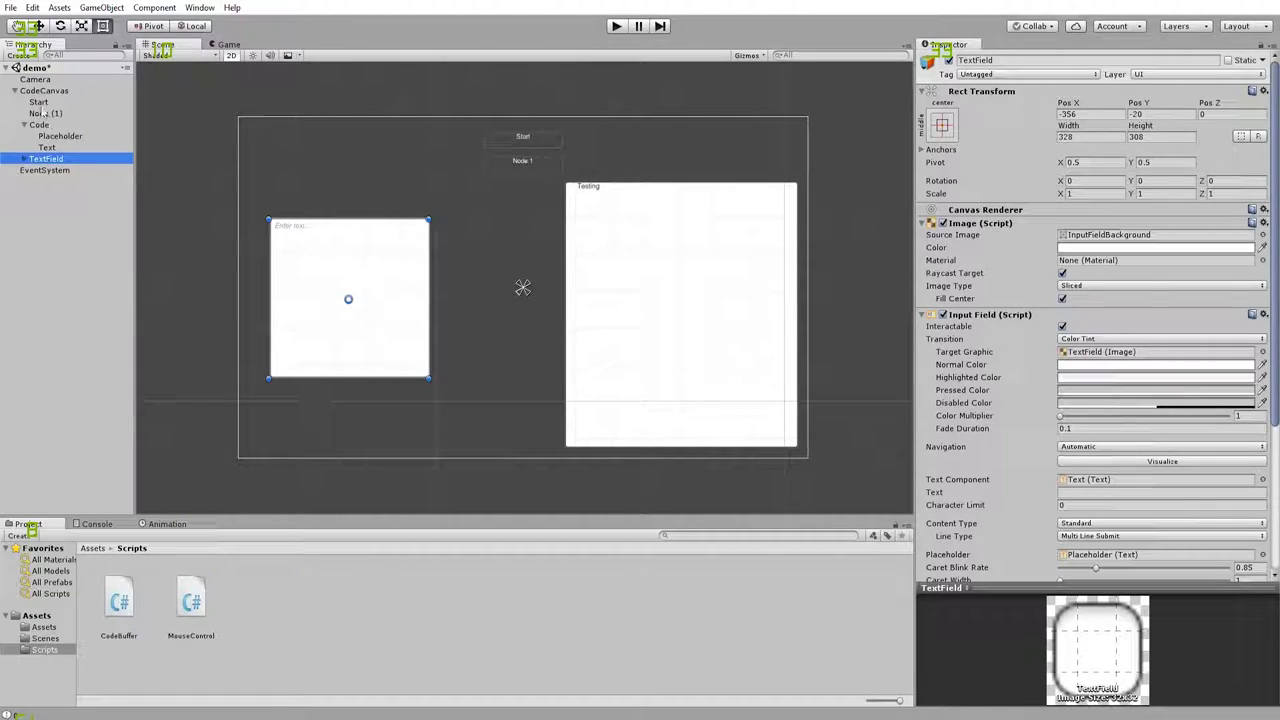
pyautogui.click(30, 89)
pyautogui.click(30, 80)
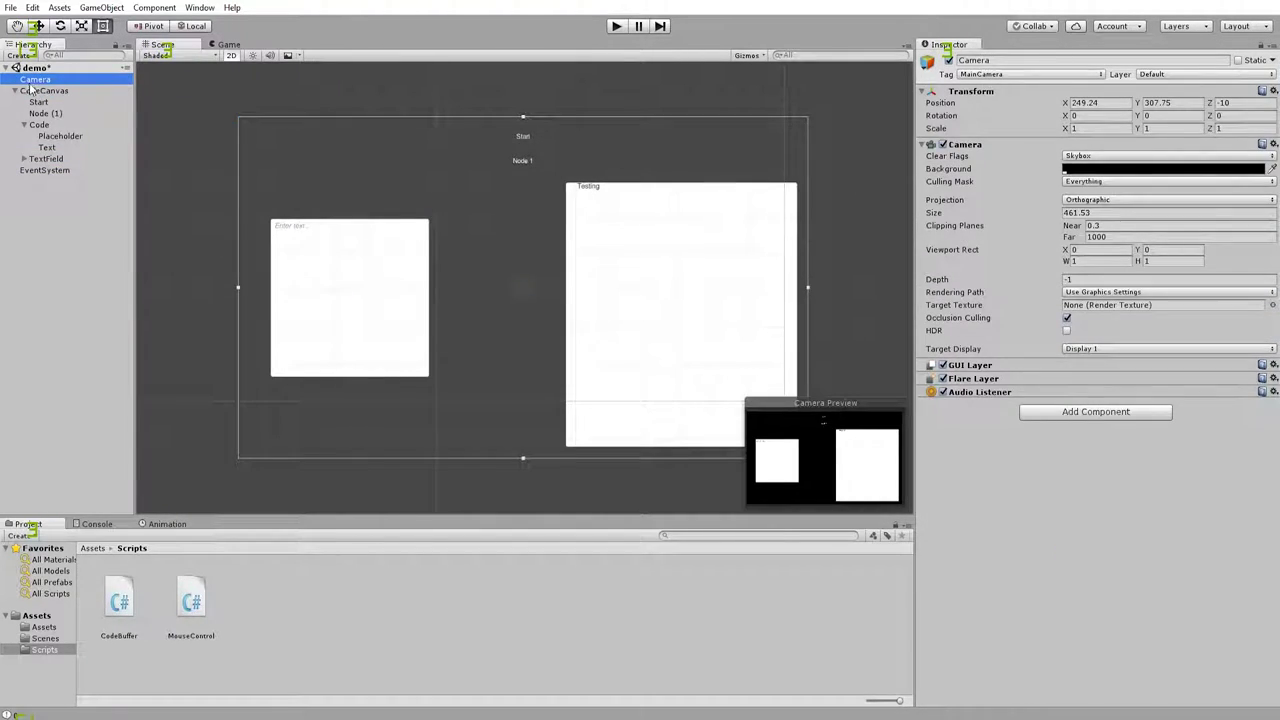
# Step: Drop TextField into CodeCanvas's Code Buffer Codefield slot and start Play mode
pyautogui.click(31, 92)
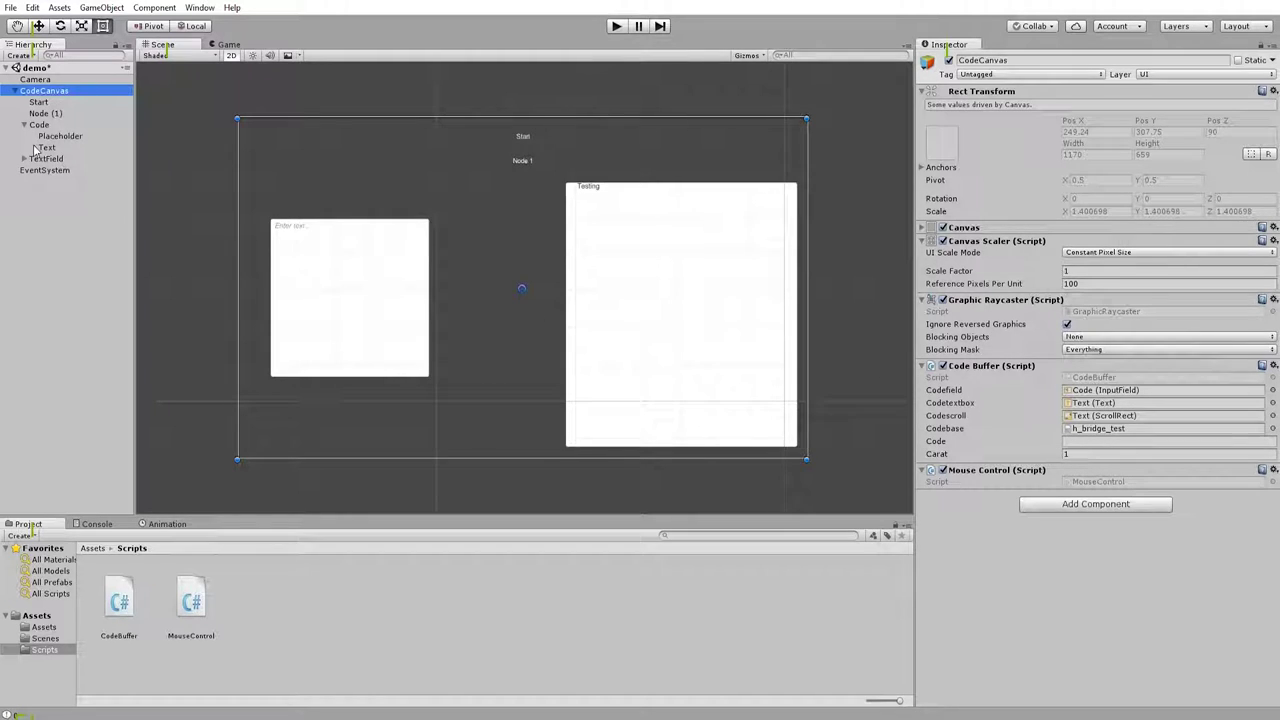
pyautogui.moveTo(48, 160); pyautogui.dragTo(1110, 390)
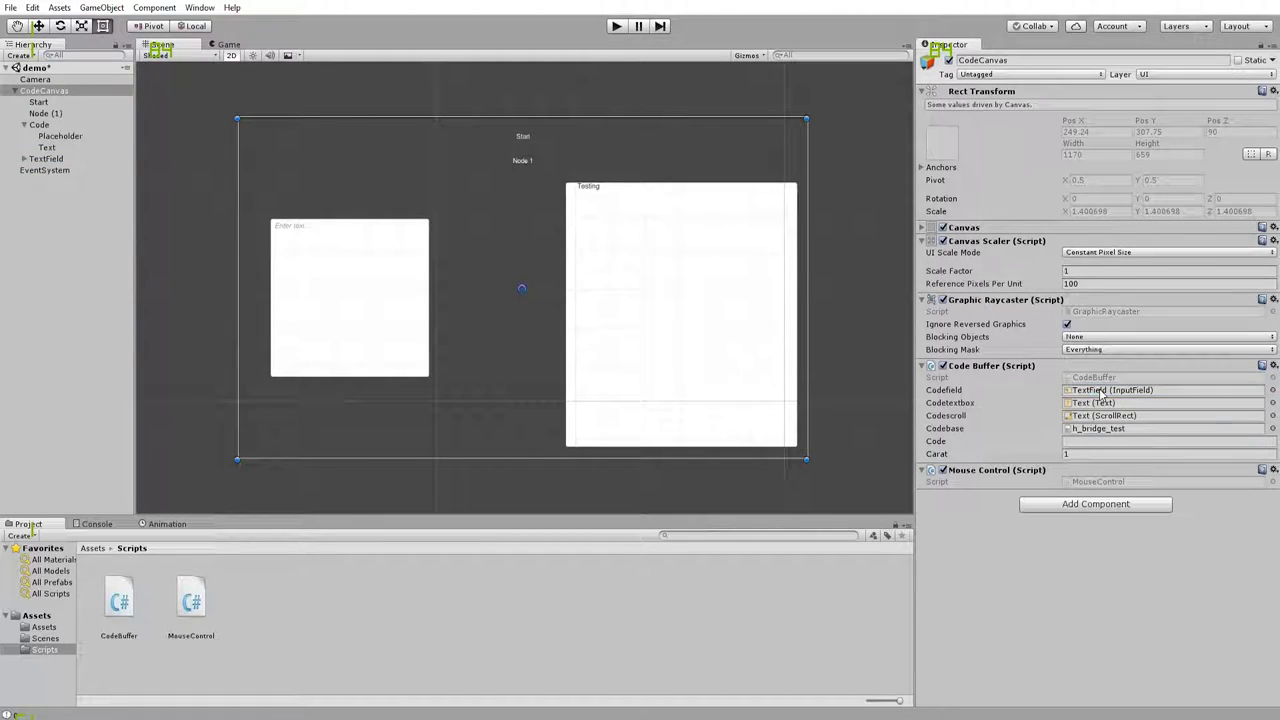
pyautogui.click(615, 28)
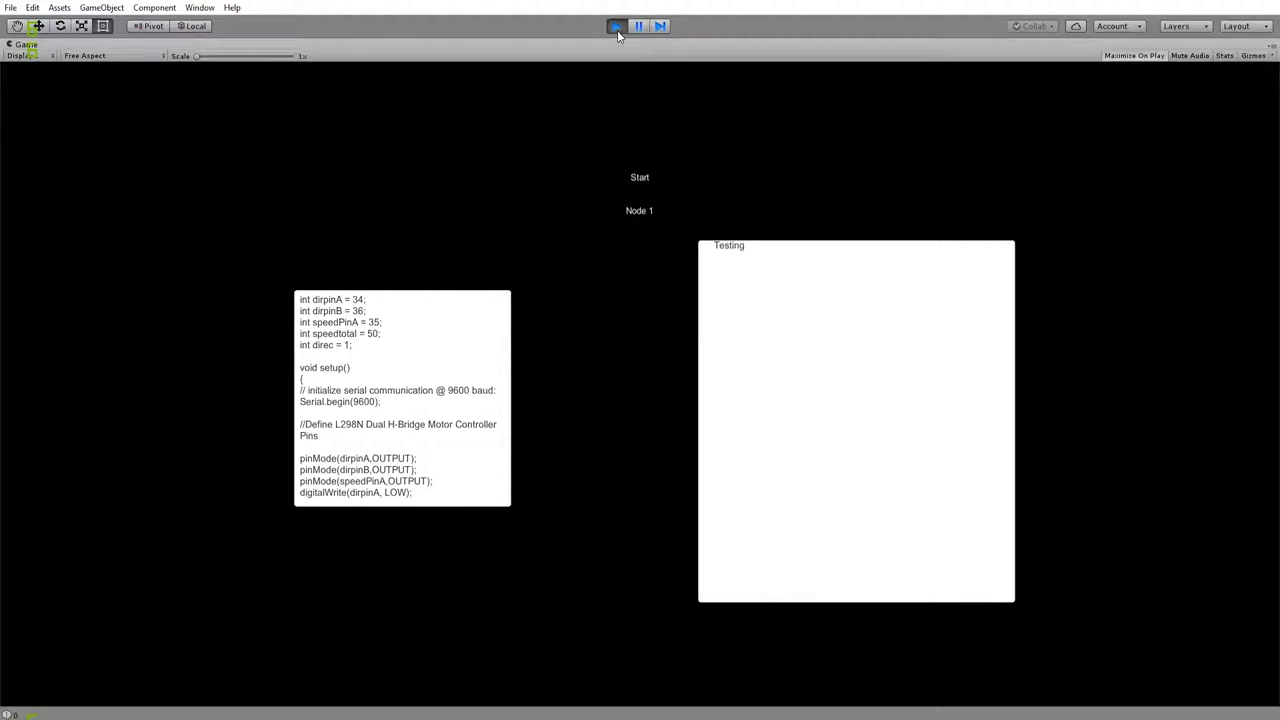
# Step: Place the caret on several lines of the loaded Arduino code, then restart the run
pyautogui.click(424, 392)
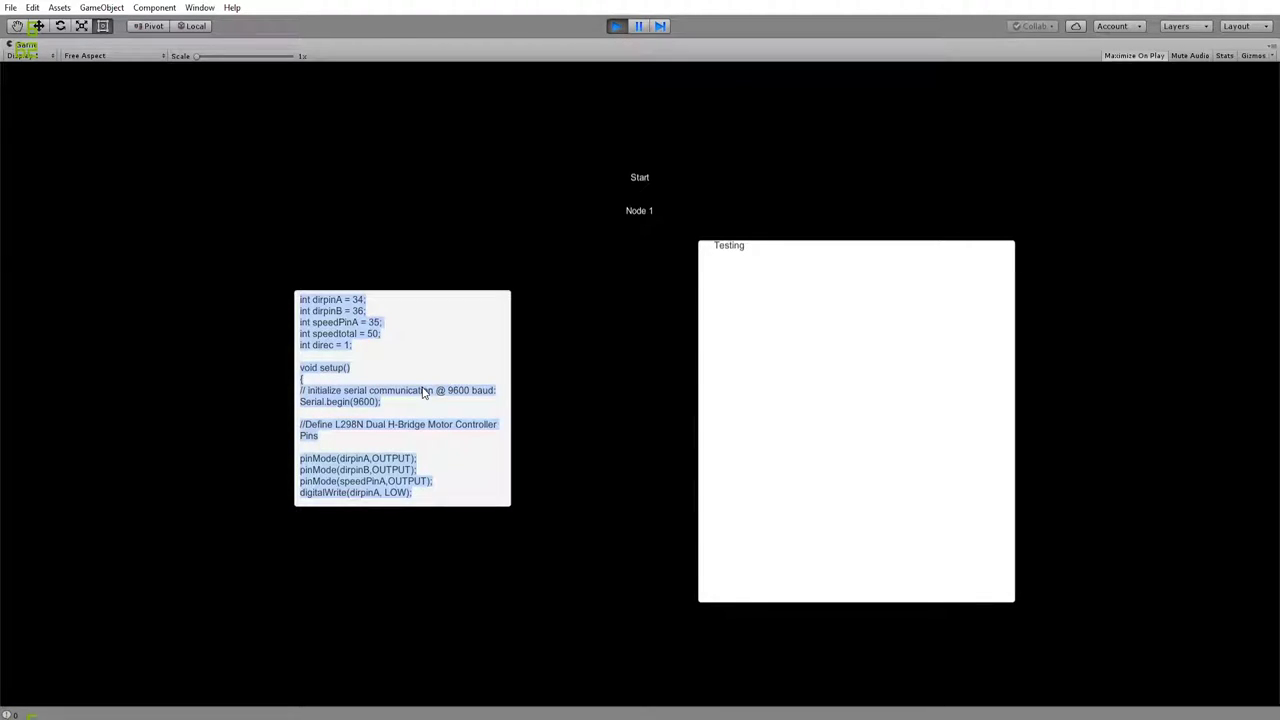
pyautogui.click(436, 455)
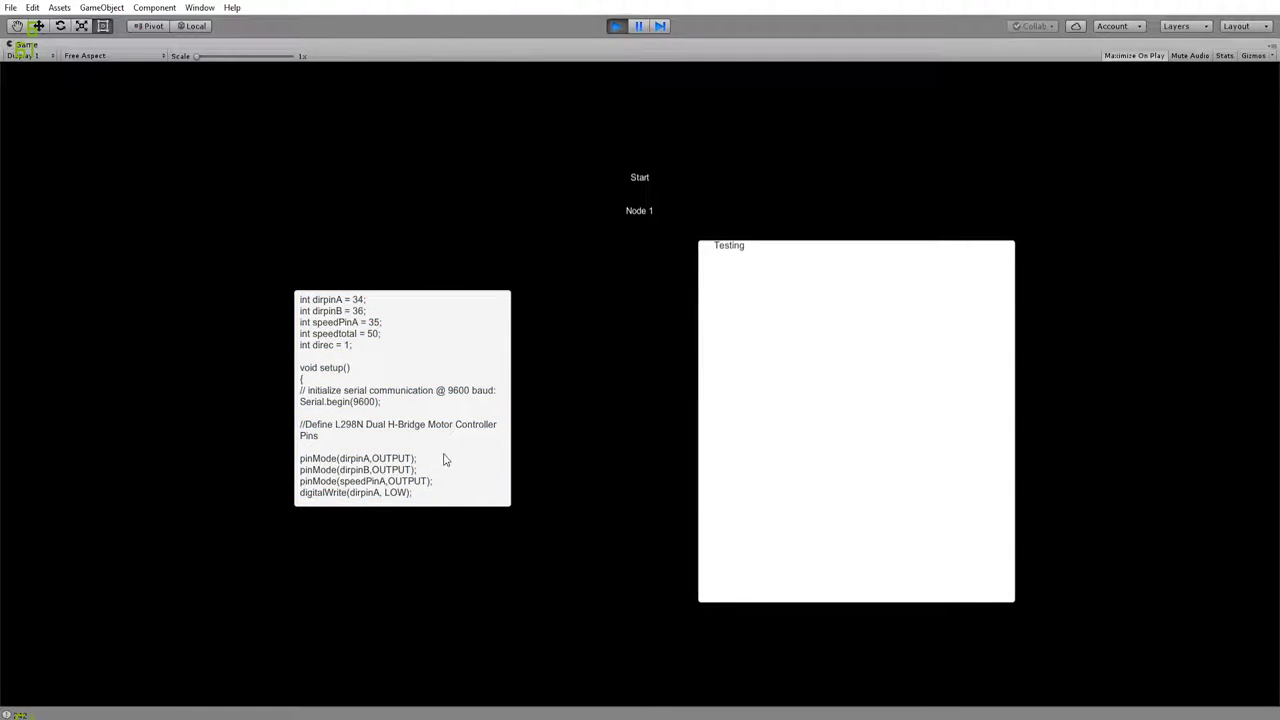
pyautogui.click(408, 481)
pyautogui.click(415, 494)
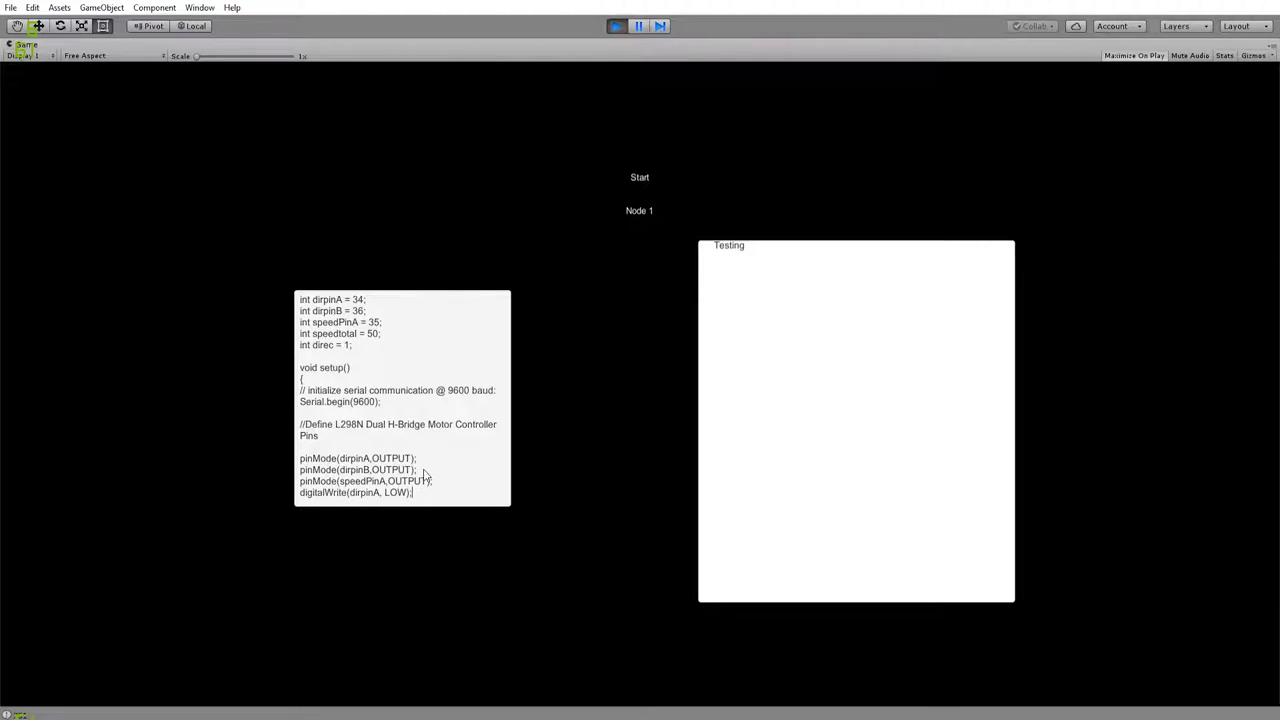
pyautogui.click(619, 27)
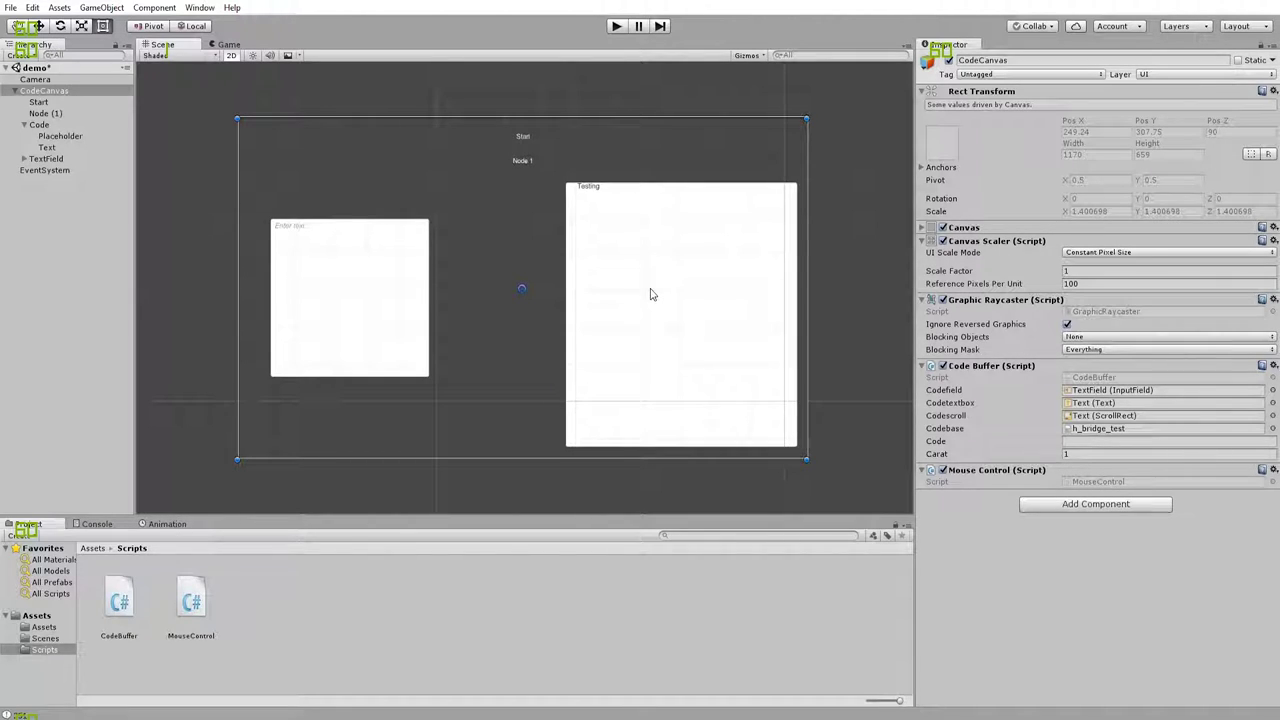
pyautogui.click(618, 27)
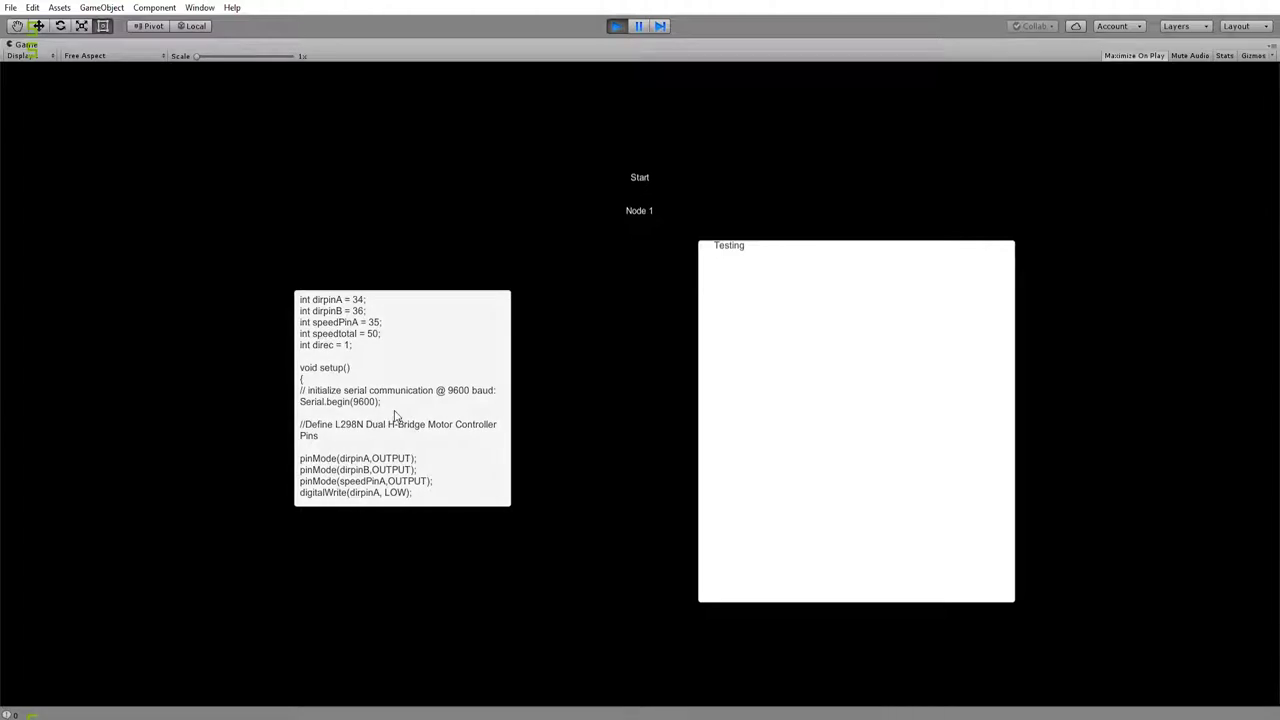
pyautogui.click(617, 26)
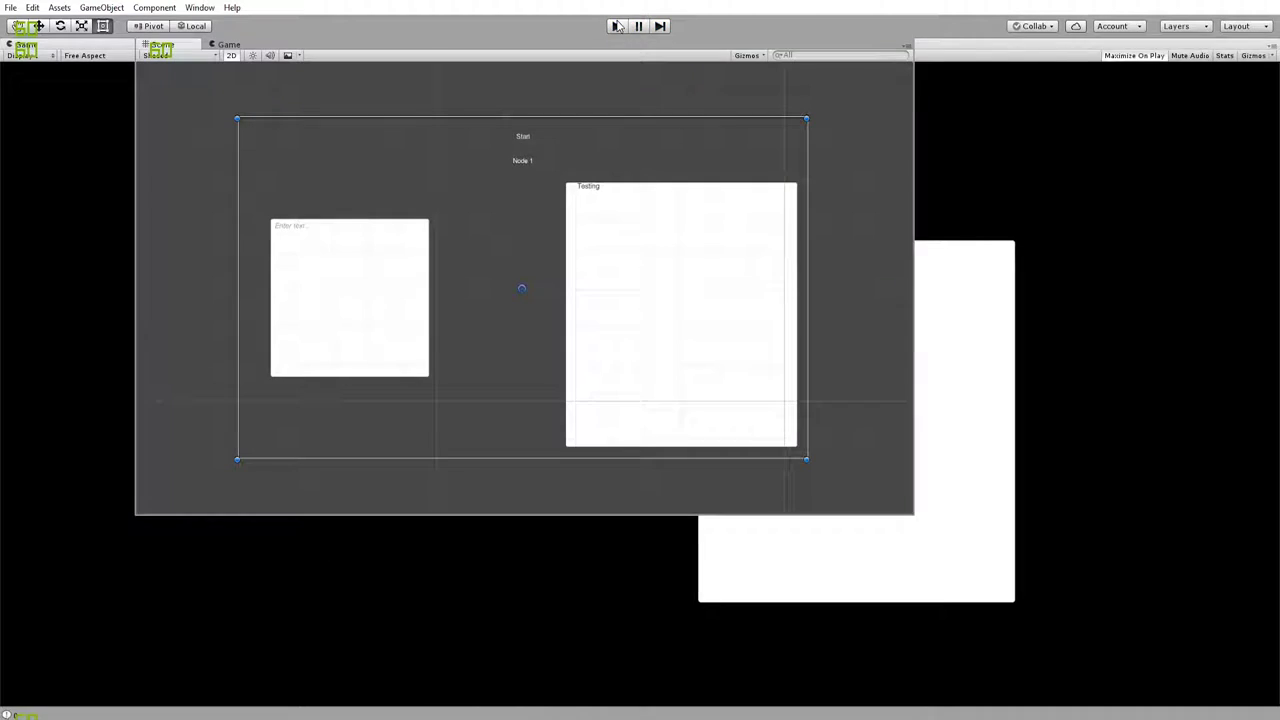
# Step: Select the code from its end to the top, delete it, and move the caret with arrow keys
pyautogui.click(617, 26)
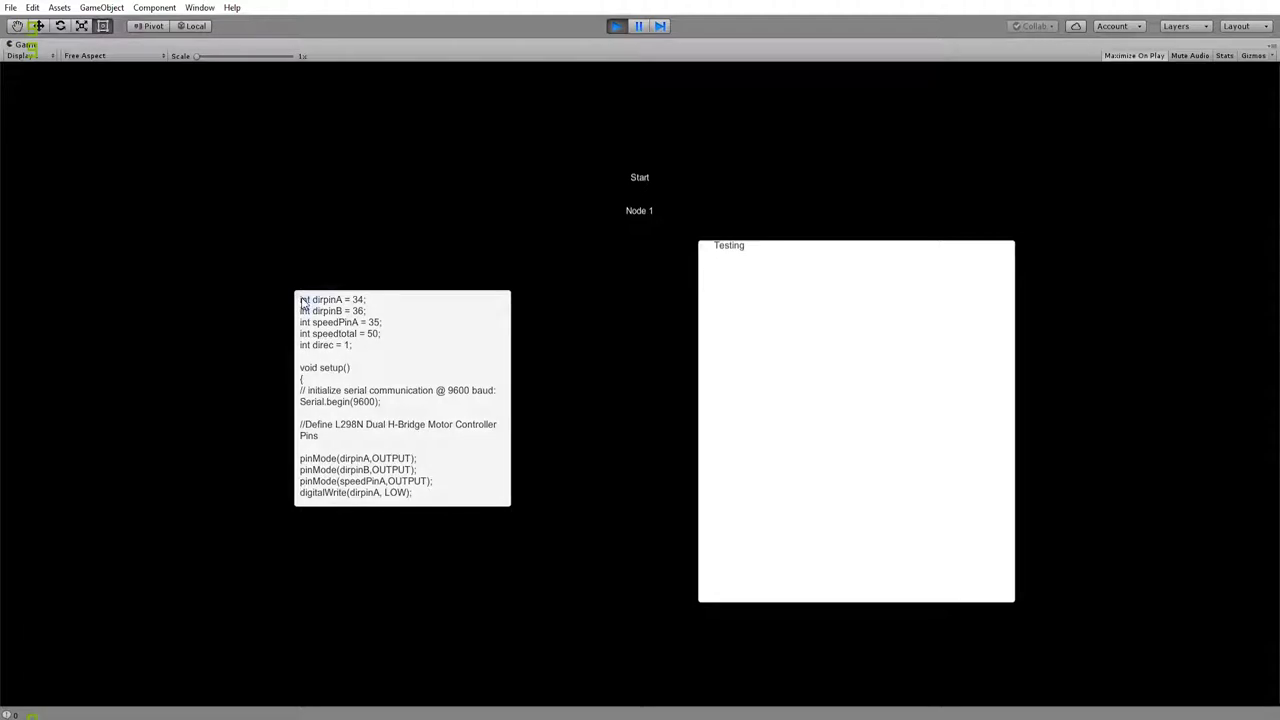
pyautogui.click(420, 428)
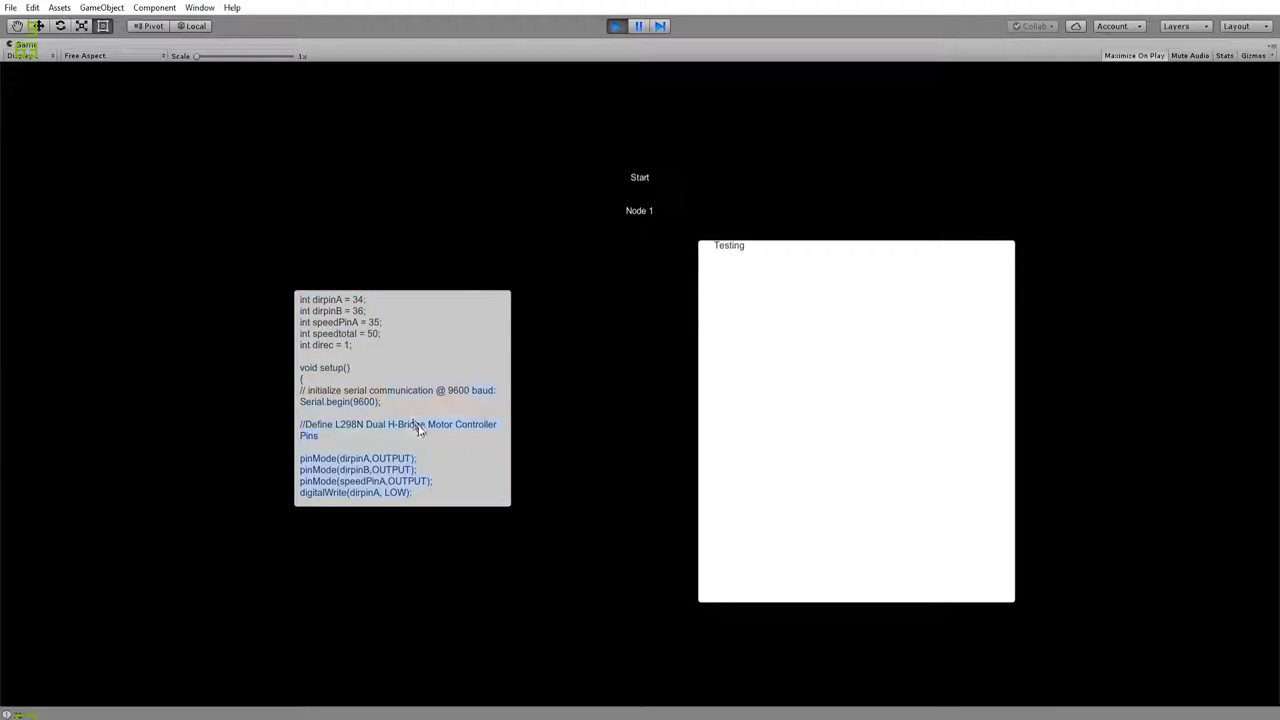
pyautogui.moveTo(440, 494); pyautogui.dragTo(303, 299)
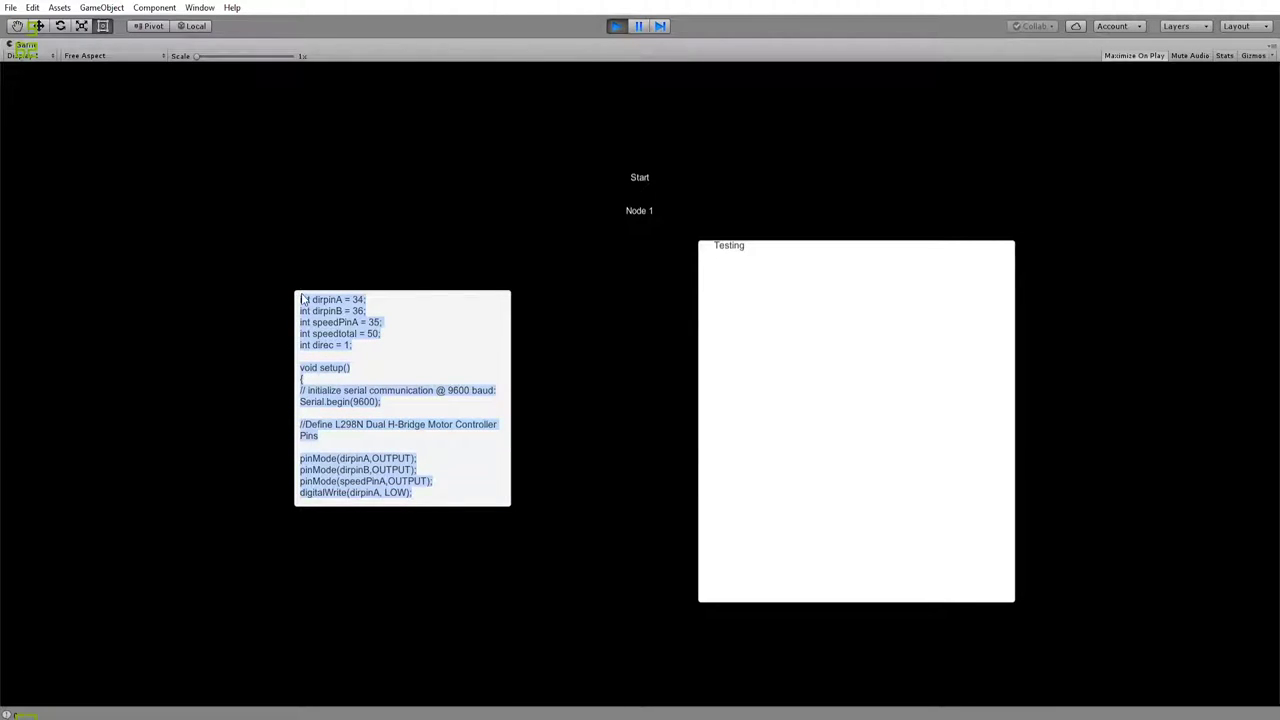
pyautogui.press('BackSpace')
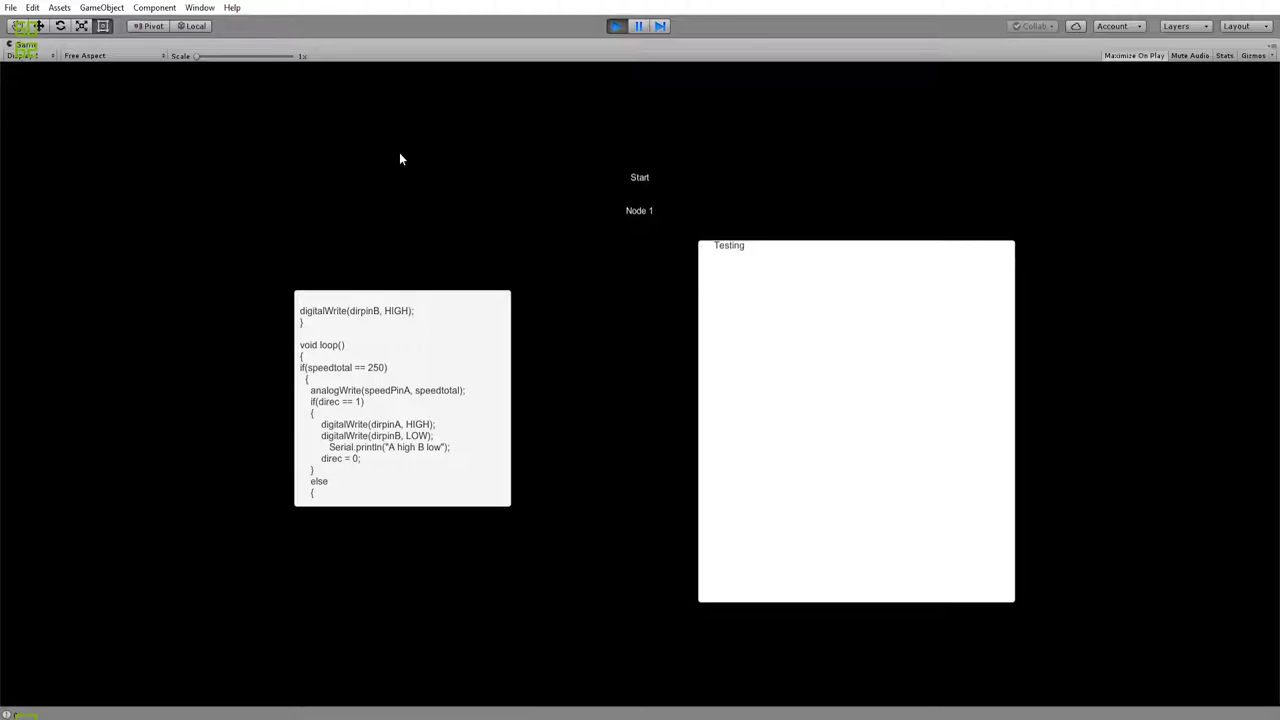
pyautogui.press('Down')
pyautogui.press('Down')
pyautogui.press('Down')
pyautogui.press('Down')
pyautogui.press('Down')
pyautogui.press('Down')
pyautogui.press('Down')
pyautogui.press('Down')
pyautogui.press('Down')
pyautogui.press('Down')
pyautogui.press('Down')
pyautogui.press('Down')
pyautogui.press('Down')
pyautogui.press('Down')
pyautogui.press('Down')
pyautogui.press('Down')
pyautogui.press('Down')
pyautogui.press('Down')
pyautogui.press('Down')
pyautogui.press('Down')
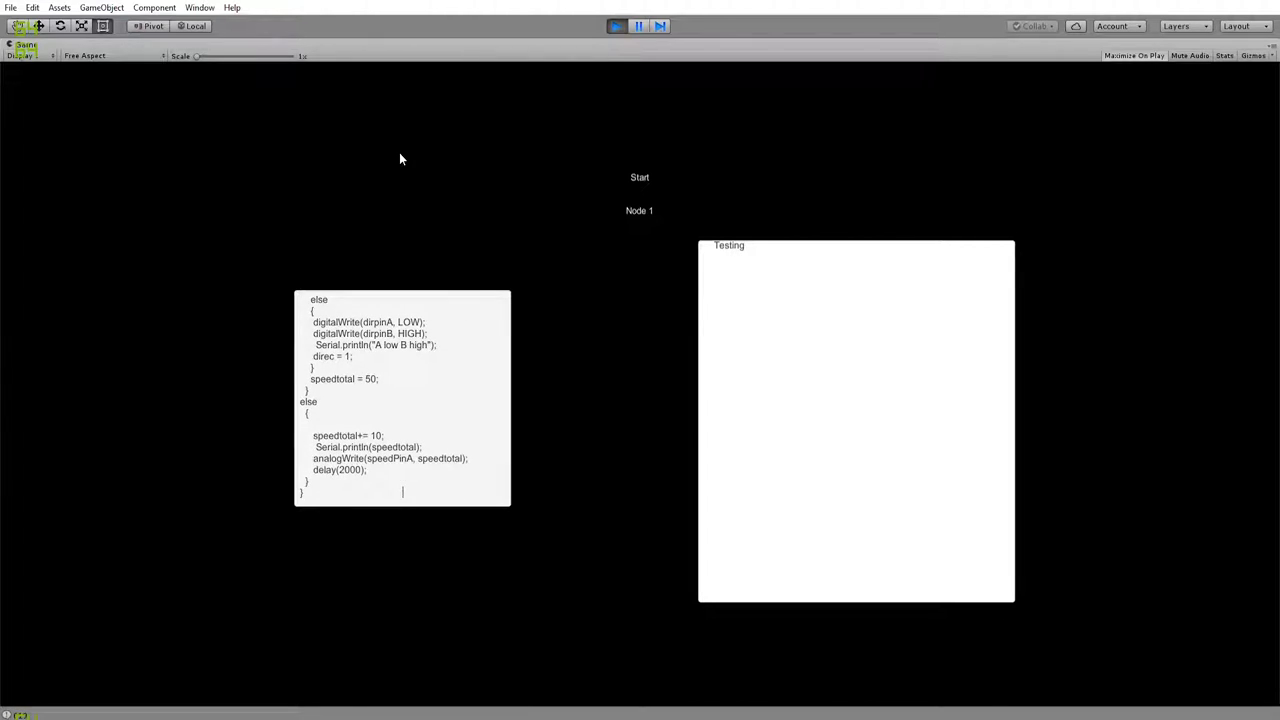
pyautogui.press('Up')
pyautogui.press('Up')
pyautogui.press('Up')
pyautogui.press('Up')
pyautogui.press('Up')
pyautogui.press('Up')
pyautogui.press('Up')
pyautogui.press('Up')
pyautogui.press('Up')
pyautogui.press('Up')
pyautogui.press('Up')
pyautogui.press('Up')
pyautogui.press('Up')
pyautogui.press('Up')
pyautogui.press('Up')
pyautogui.press('Up')
pyautogui.press('Up')
pyautogui.press('Up')
pyautogui.press('Up')
pyautogui.press('Up')
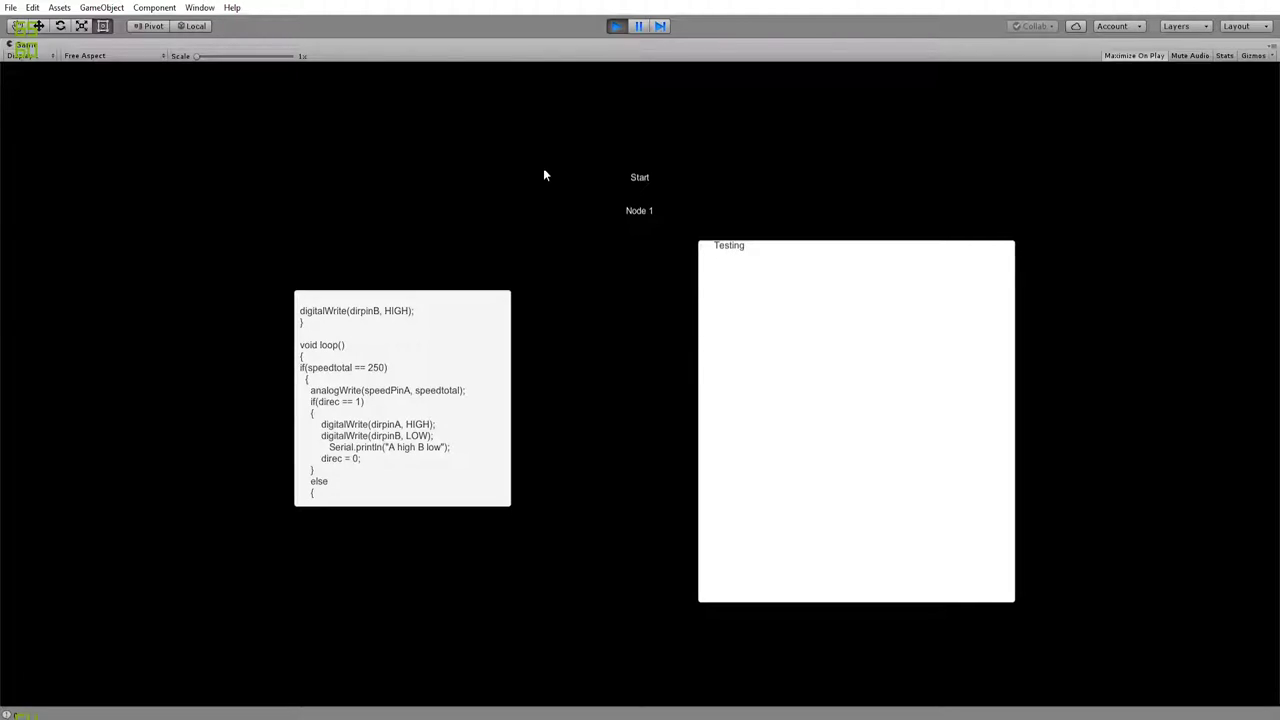
# Step: Rerun the scene, try a drag selection in the code, and stop Play mode
pyautogui.click(616, 26)
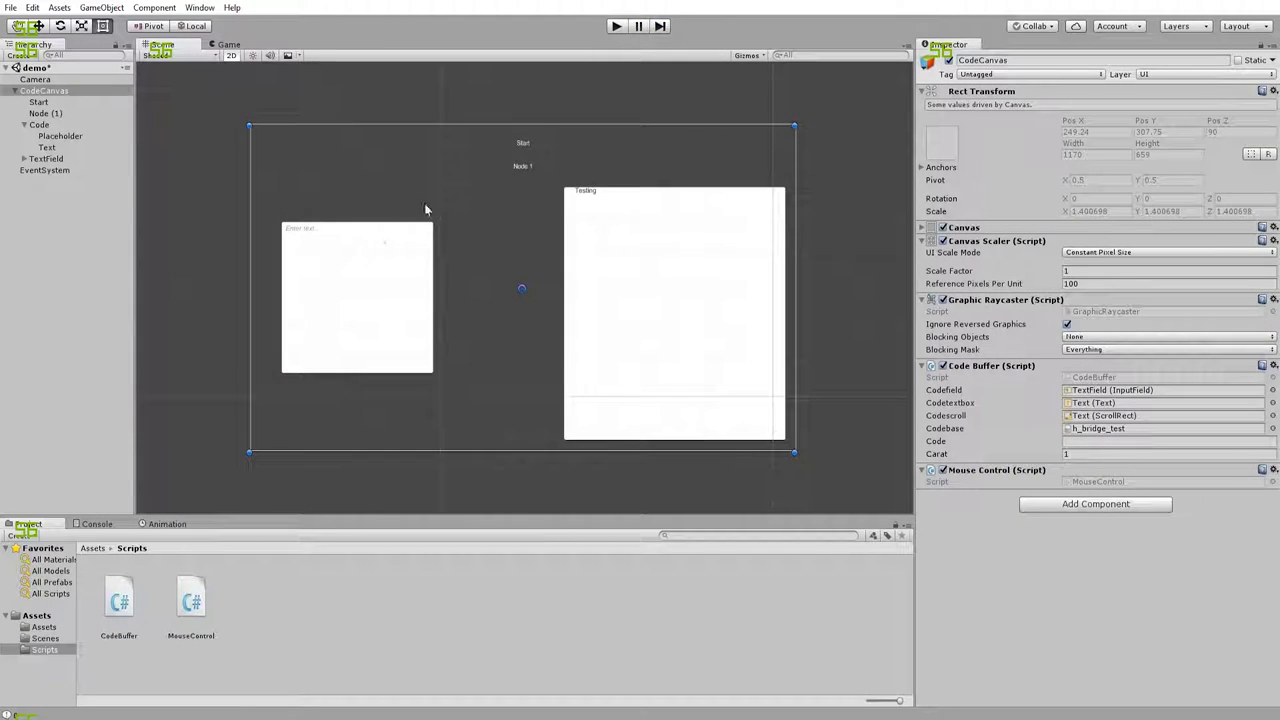
pyautogui.click(616, 26)
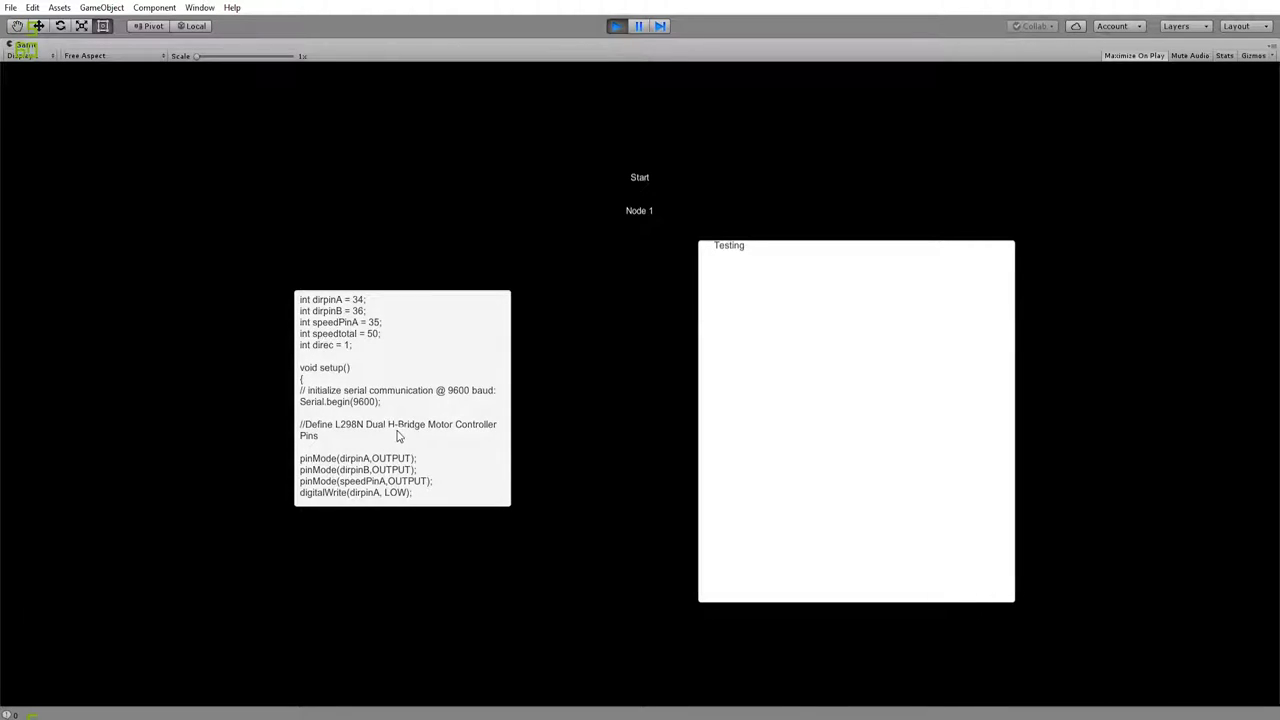
pyautogui.moveTo(413, 428); pyautogui.dragTo(426, 430)
pyautogui.click(404, 392)
pyautogui.click(613, 26)
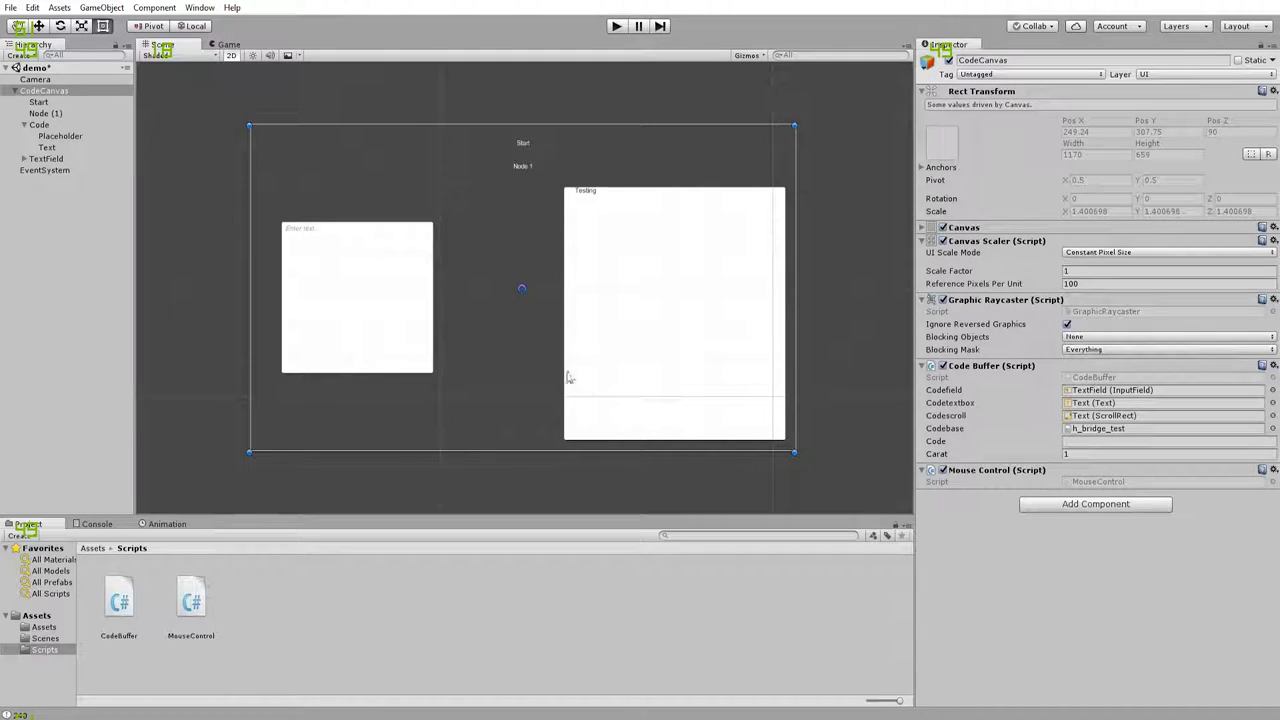
# Step: Create a Scroll View on the CodeCanvas, nudge it beside the TextField, and run the scene
pyautogui.click(40, 159)
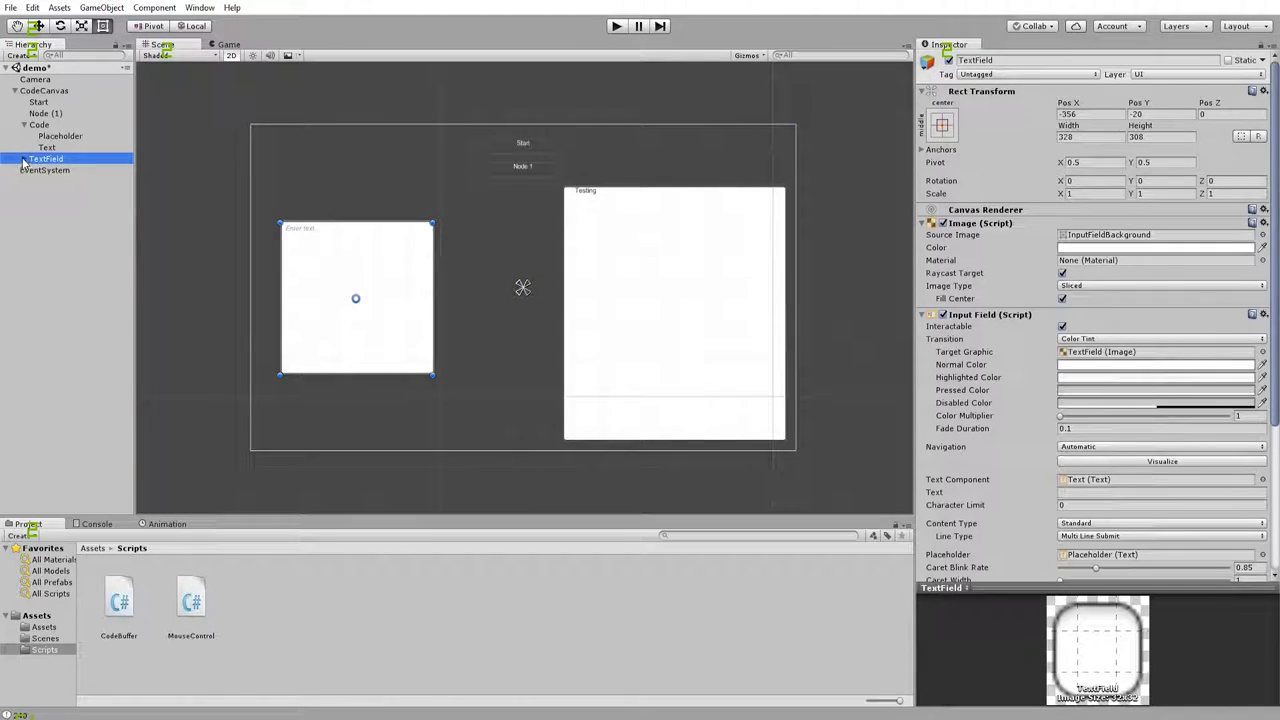
pyautogui.click(44, 91)
pyautogui.click(101, 7)
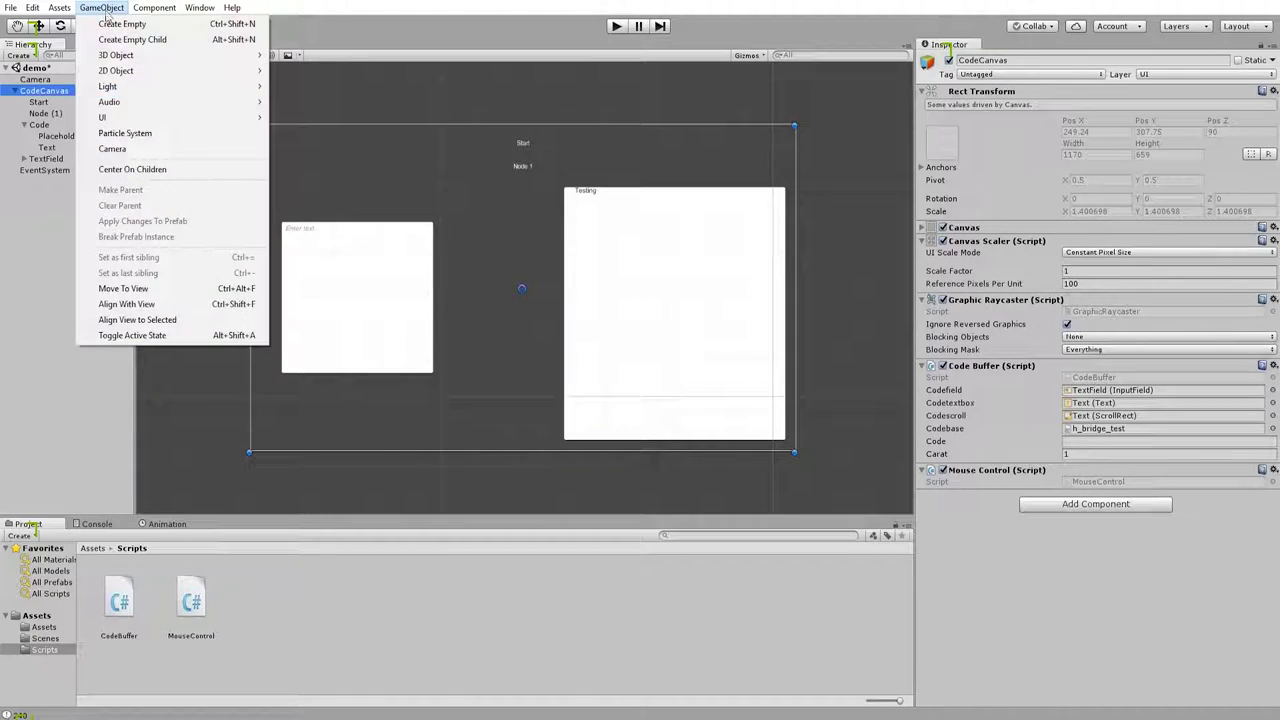
pyautogui.moveTo(140, 118)
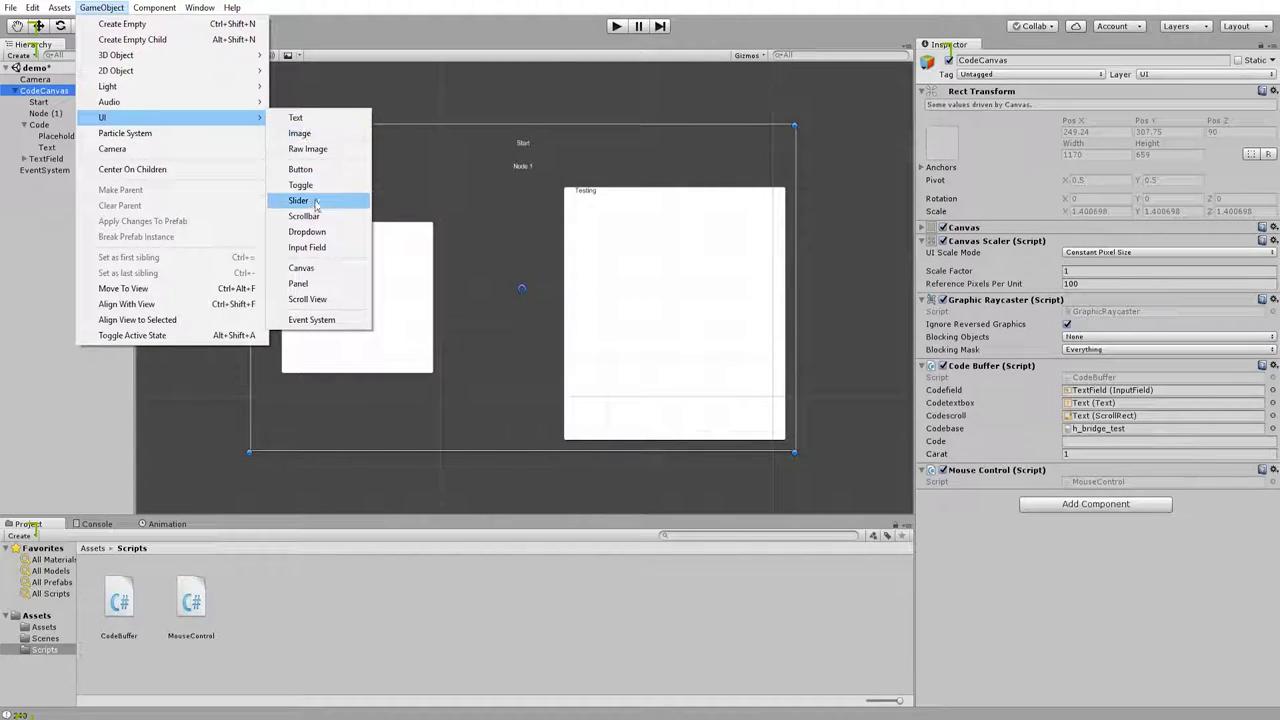
pyautogui.click(307, 299)
pyautogui.moveTo(523, 288); pyautogui.dragTo(489, 288)
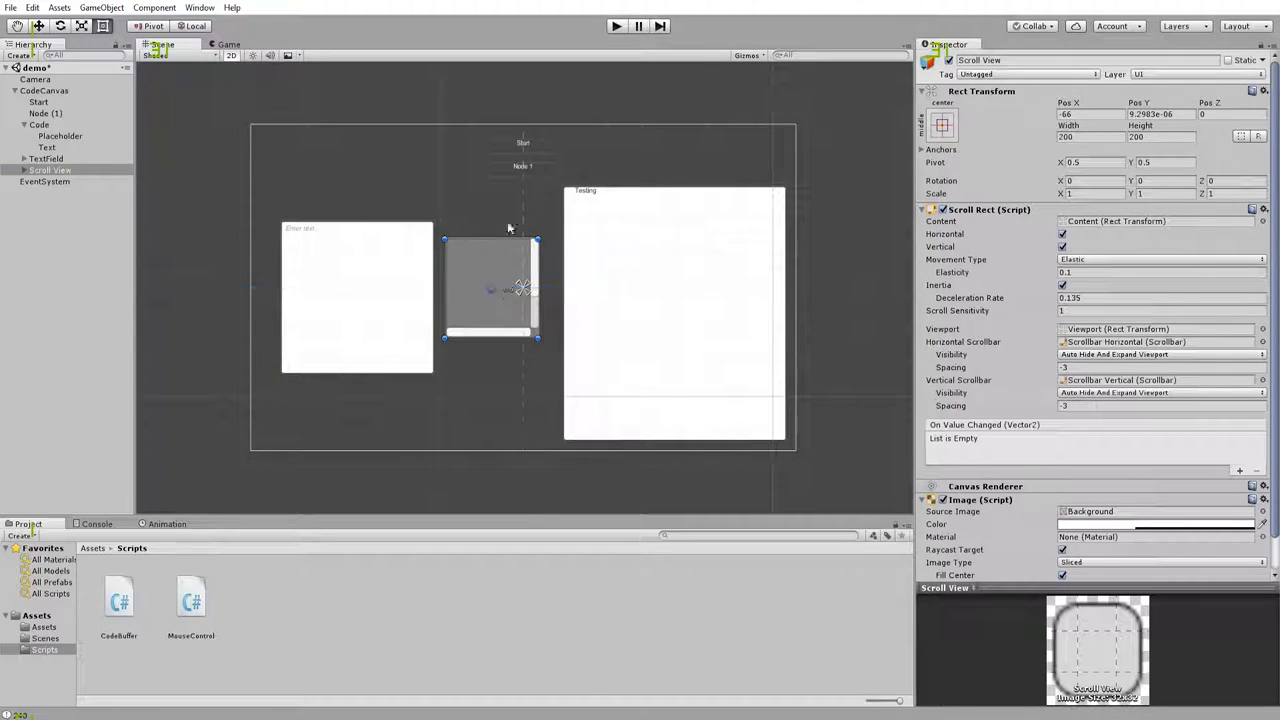
pyautogui.click(616, 27)
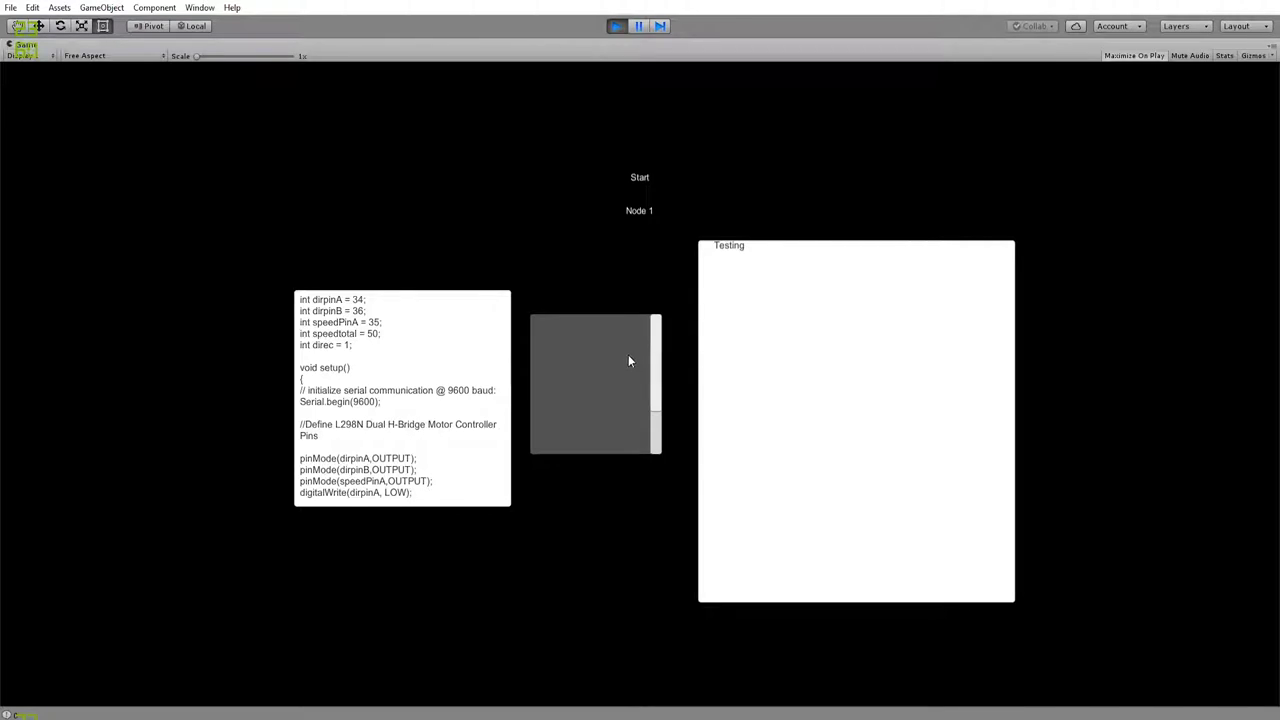
# Step: Stop the run, drag TextField under Scroll View in the Hierarchy, and play the scene again
pyautogui.scroll(-2, 617, 358)
pyautogui.scroll(-3, 586, 370)
pyautogui.click(617, 27)
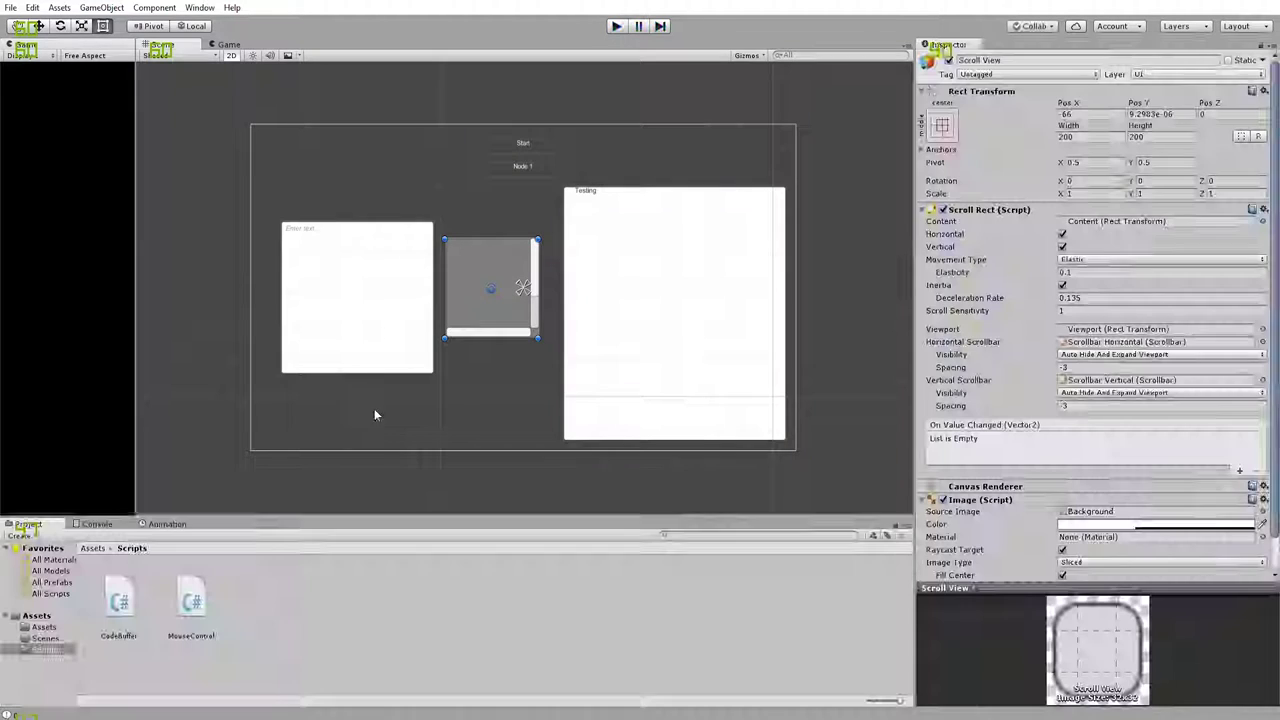
pyautogui.moveTo(28, 162); pyautogui.dragTo(50, 170)
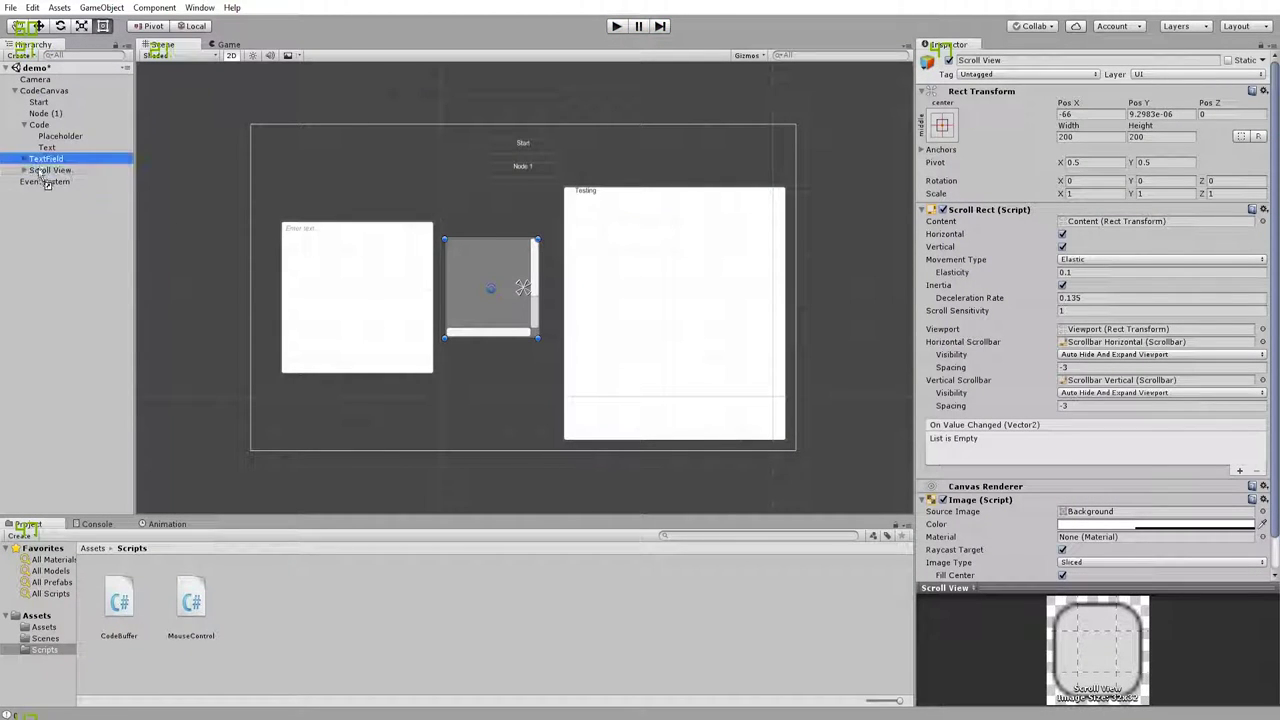
pyautogui.click(617, 26)
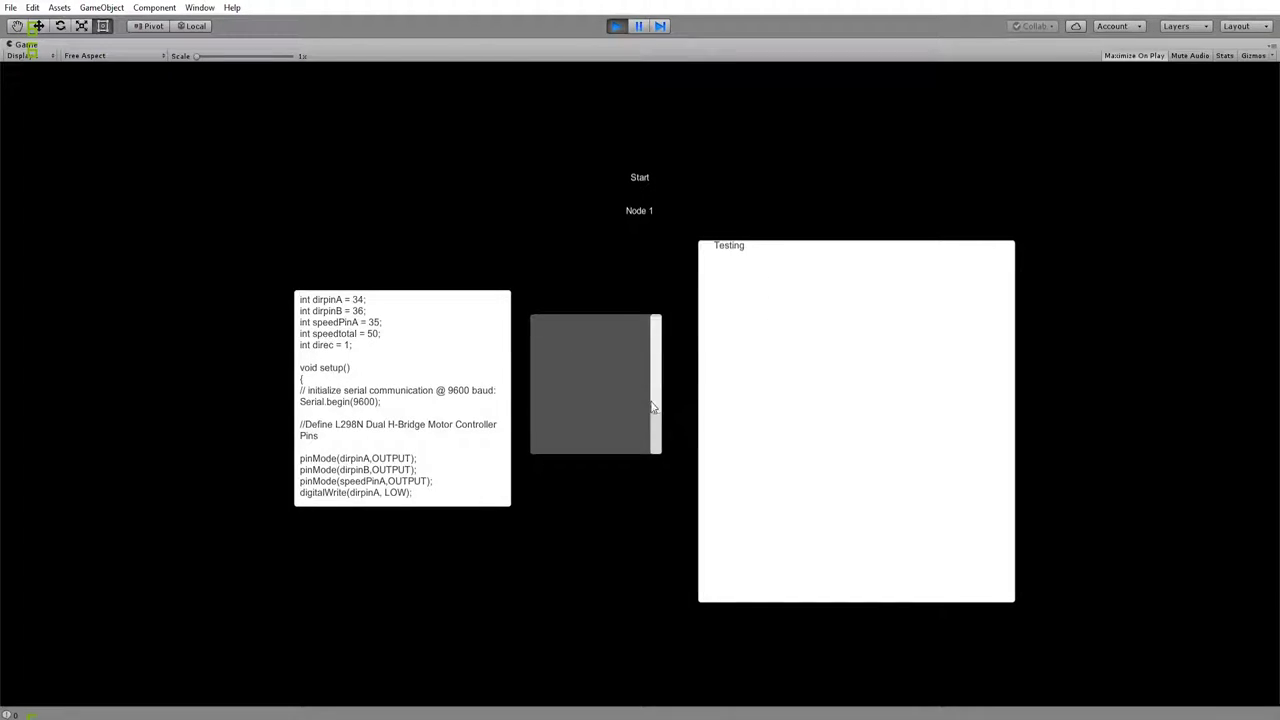
pyautogui.scroll(-3, 618, 400)
# Step: In the running scene, type 'falafa', 'faf' and 'a' on separate lines in the Testing panel
pyautogui.click(431, 342)
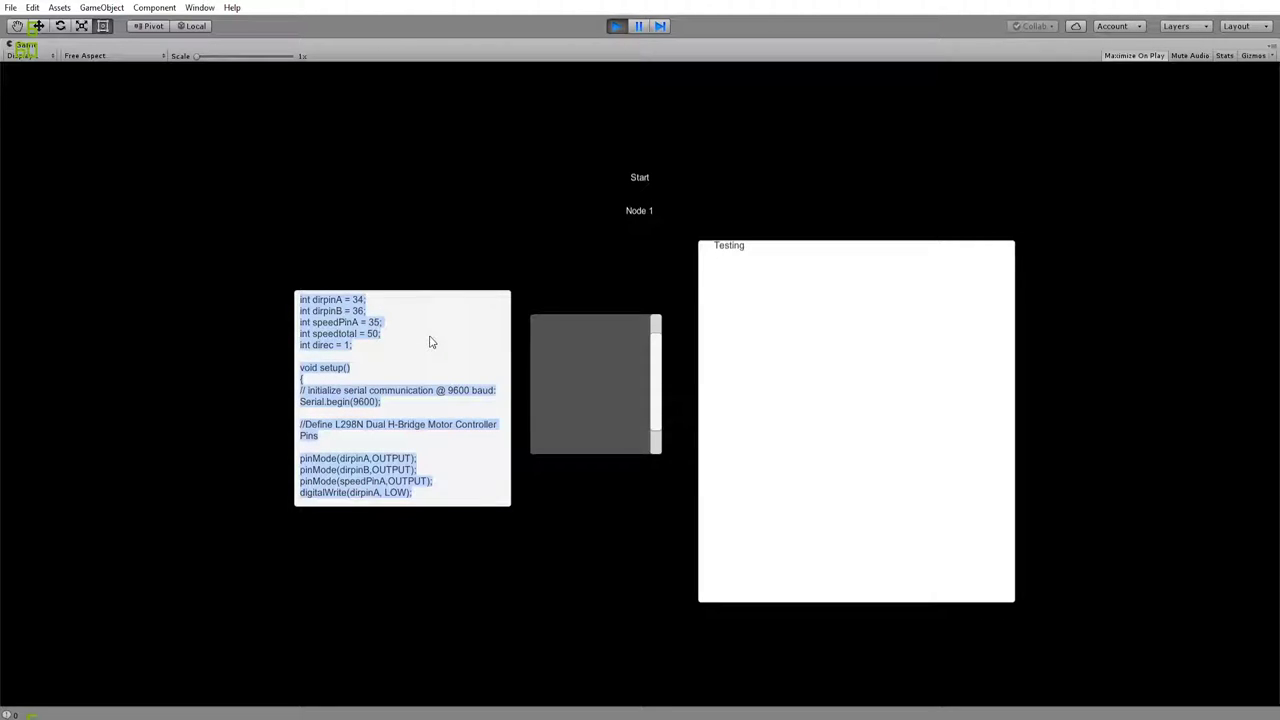
pyautogui.click(888, 416)
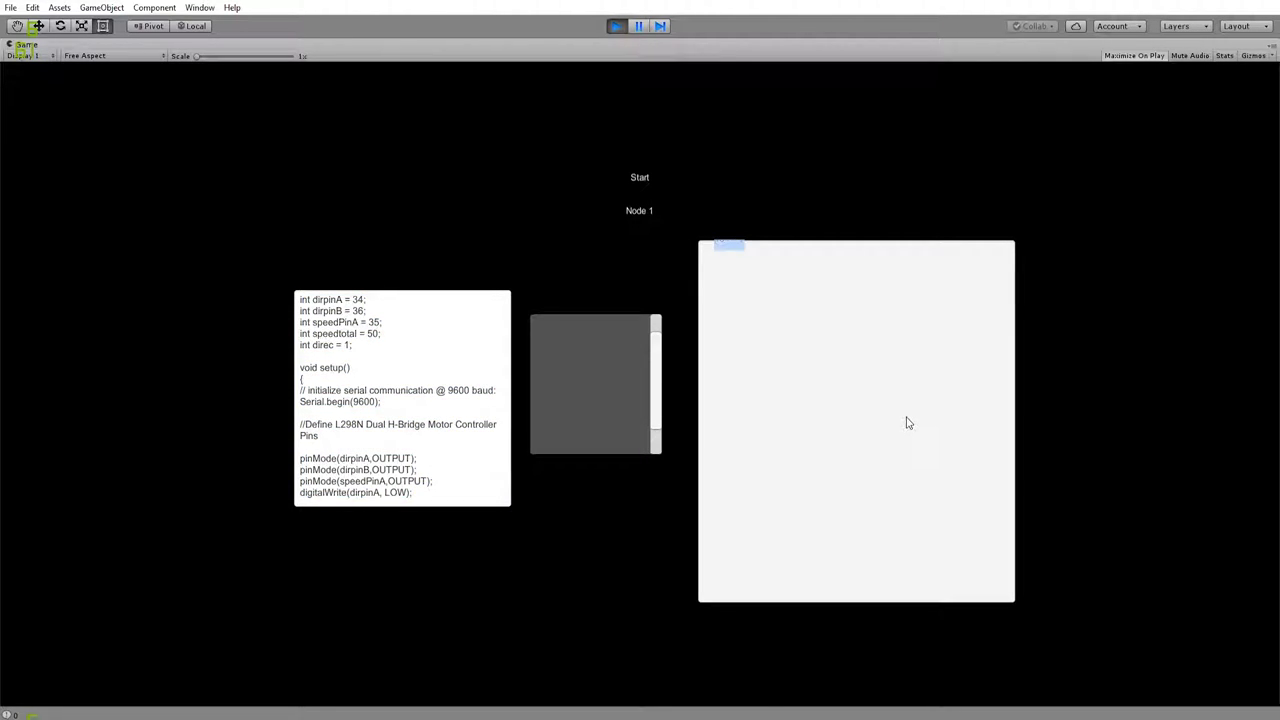
pyautogui.press('BackSpace')
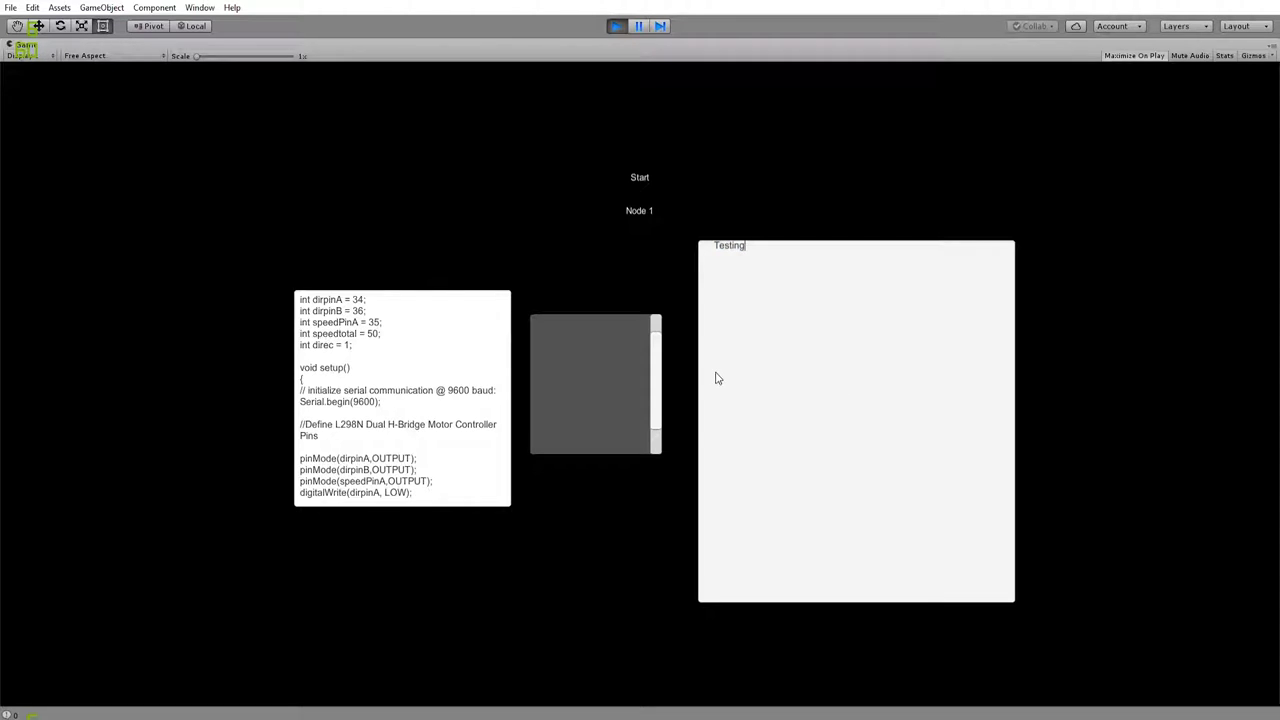
pyautogui.write('fal')
pyautogui.write('afa')
pyautogui.press('Return')
pyautogui.write('faf')
pyautogui.press('Return')
pyautogui.write('a')
pyautogui.click(291, 403)
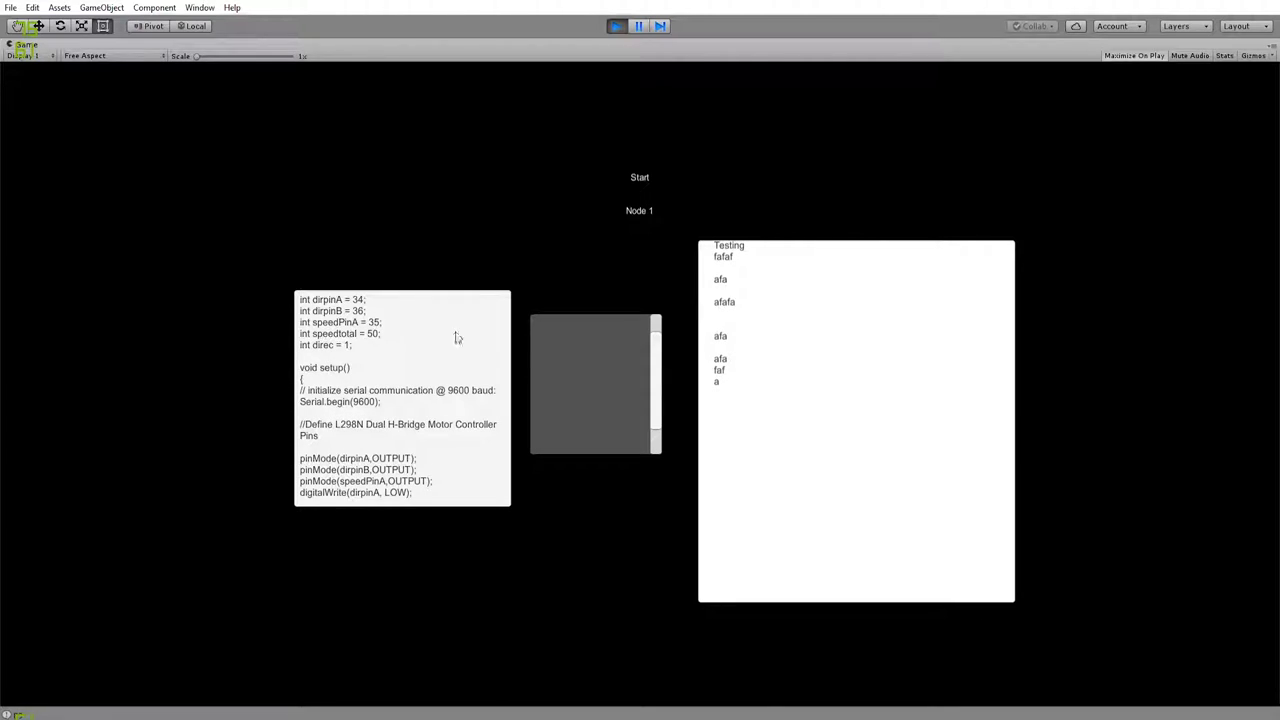
# Step: Select the Testing panel's text and type 'faaff' into the code field
pyautogui.moveTo(716, 246); pyautogui.dragTo(720, 349)
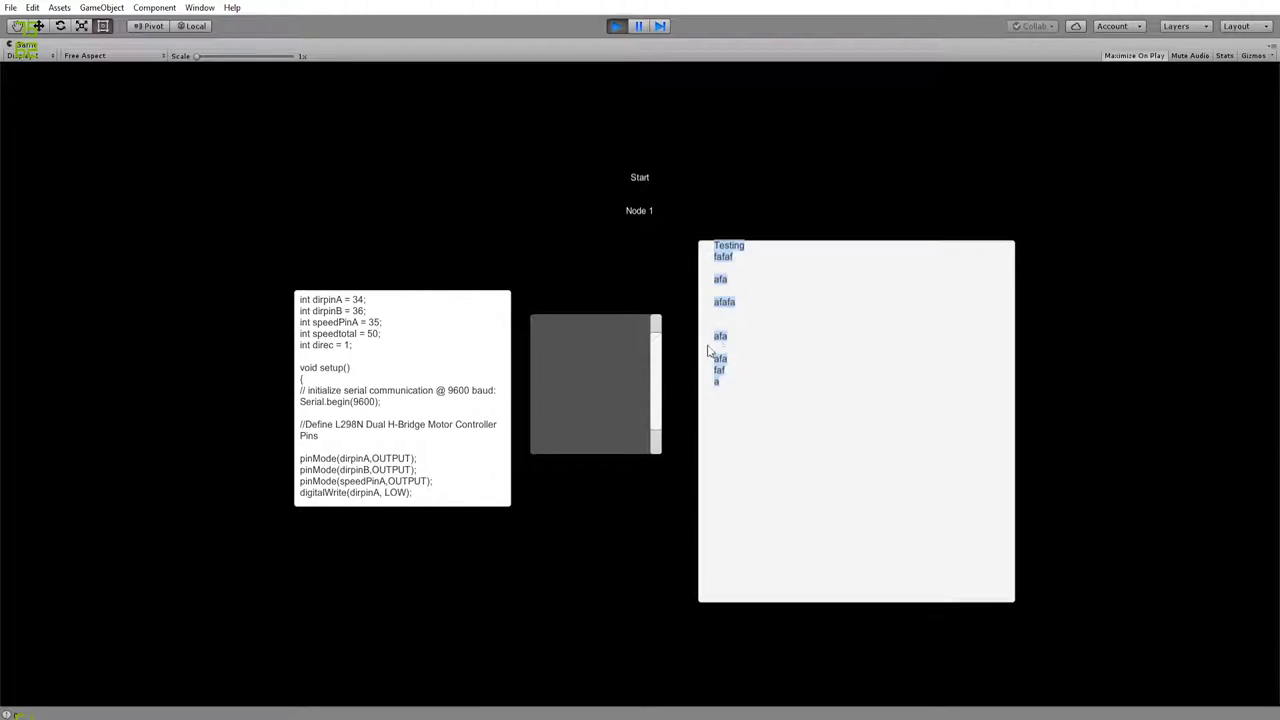
pyautogui.click(405, 377)
pyautogui.write('faa')
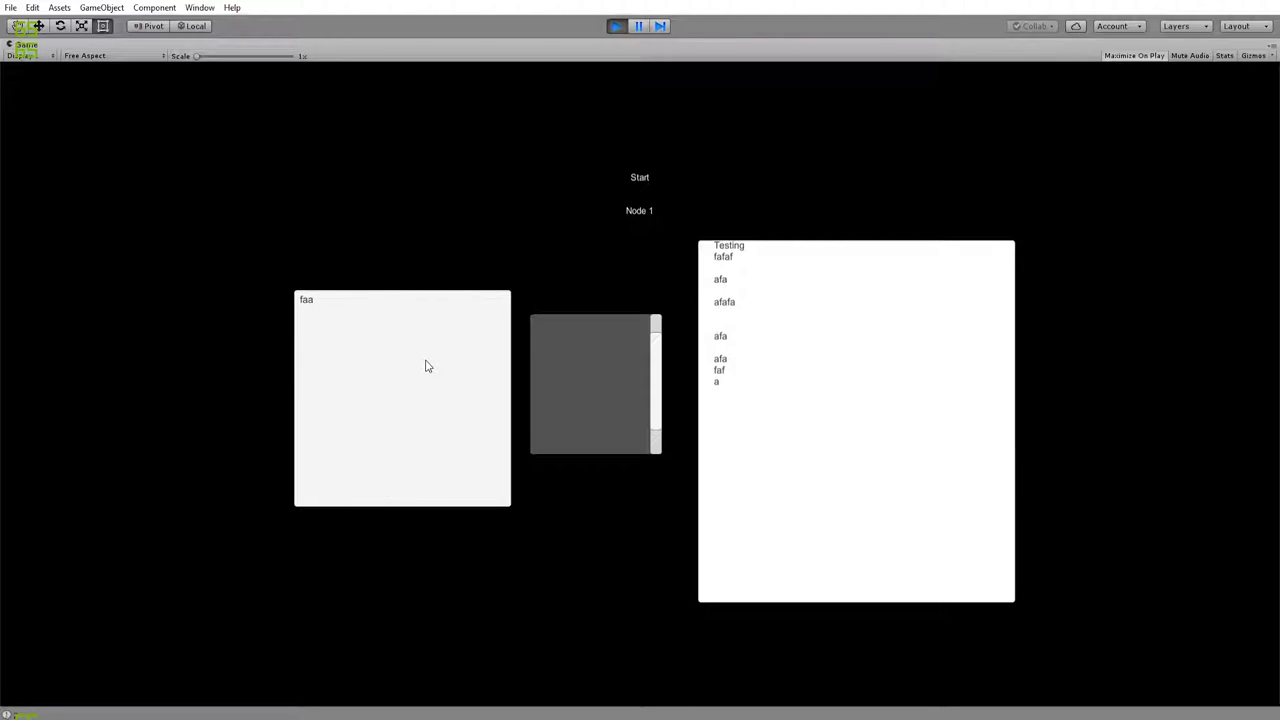
pyautogui.write('ffaf')
# Step: Scroll the Testing box and add then remove blank lines to test overflow, then stop playing
pyautogui.click(748, 374)
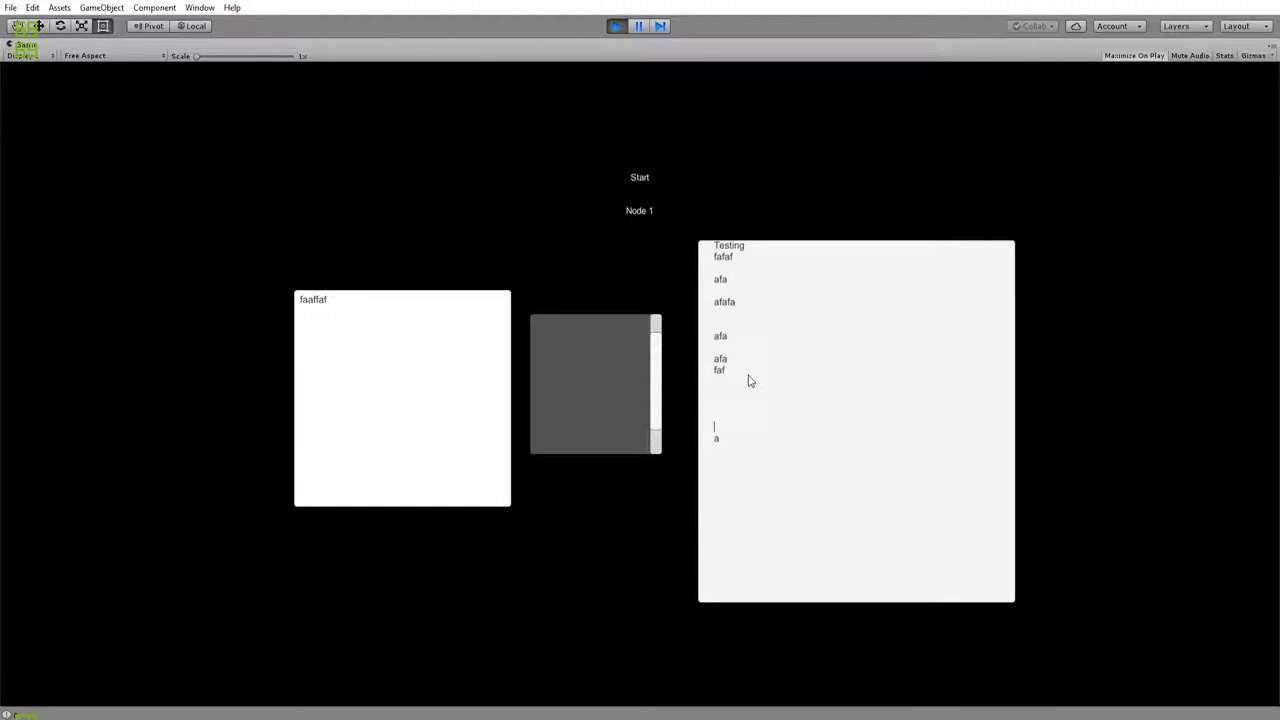
pyautogui.scroll(-3, 748, 380)
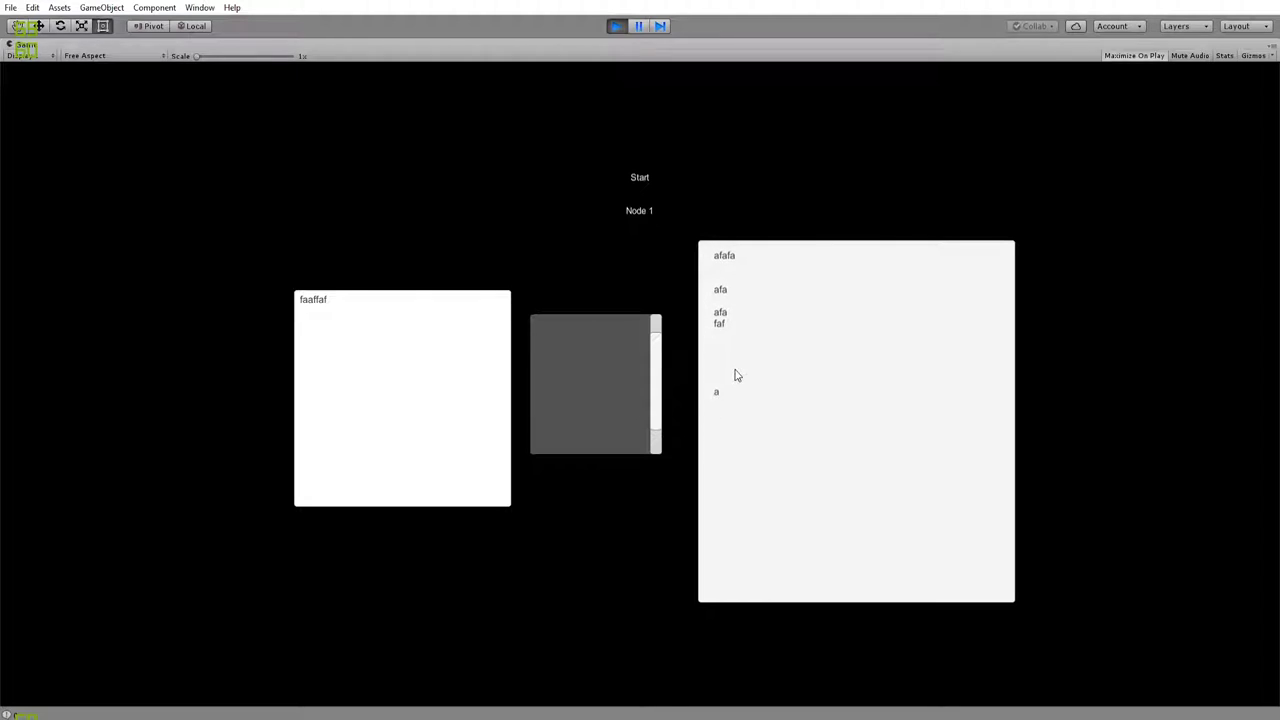
pyautogui.scroll(-3, 727, 370)
pyautogui.scroll(4, 727, 371)
pyautogui.scroll(3, 724, 395)
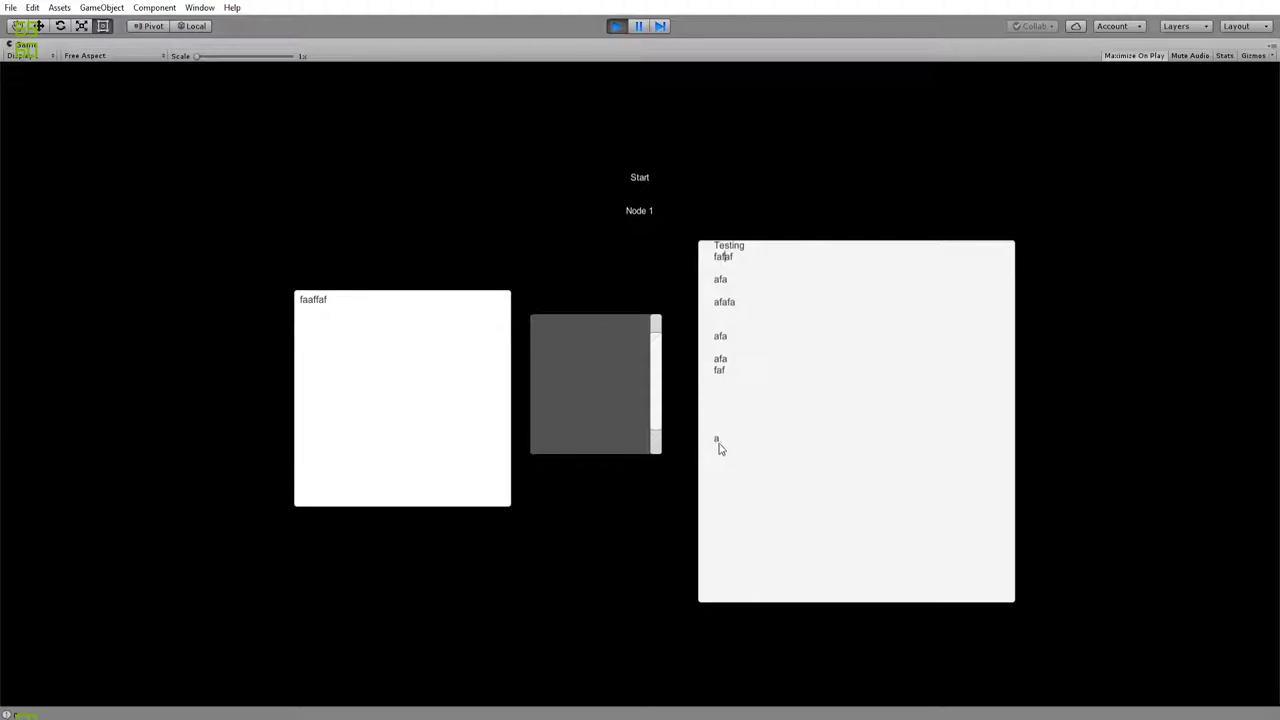
pyautogui.press('Return')
pyautogui.press('Return')
pyautogui.press('Return')
pyautogui.press('Return')
pyautogui.press('Return')
pyautogui.press('Return')
pyautogui.press('Return')
pyautogui.press('Return')
pyautogui.press('Return')
pyautogui.press('Return')
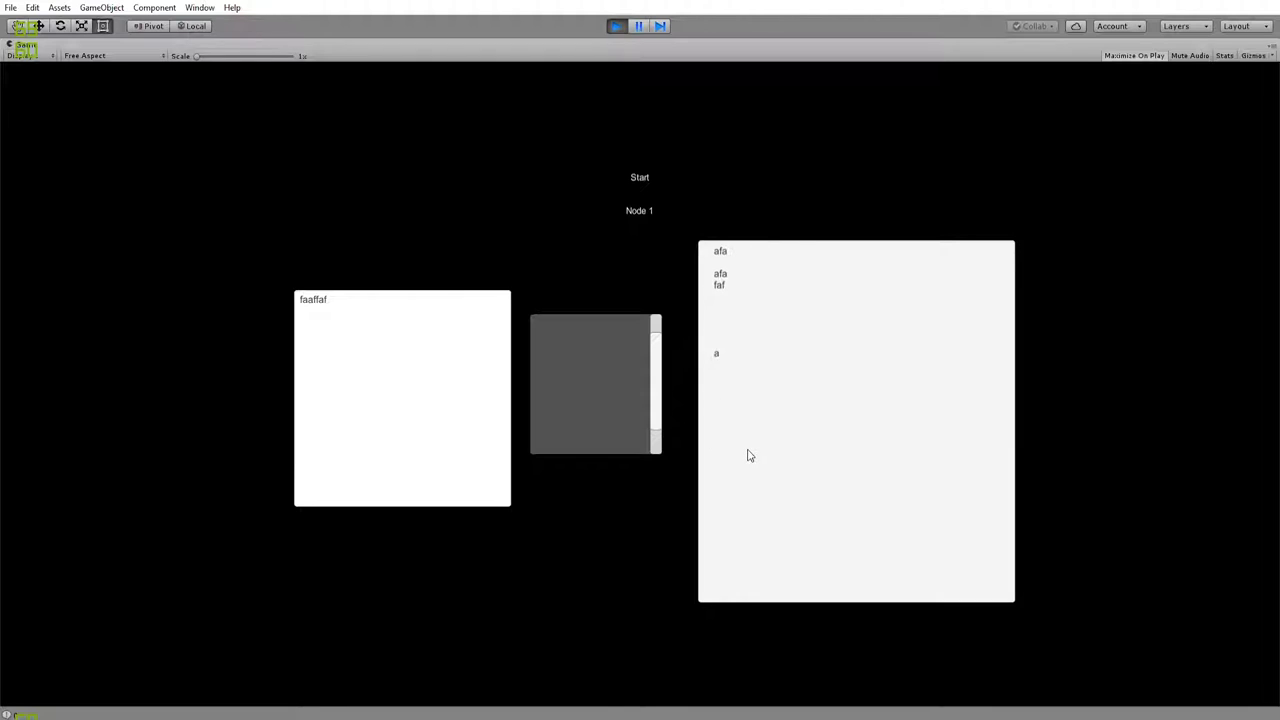
pyautogui.press('Return')
pyautogui.press('Return')
pyautogui.press('BackSpace')
pyautogui.press('BackSpace')
pyautogui.press('BackSpace')
pyautogui.press('BackSpace')
pyautogui.press('BackSpace')
pyautogui.press('BackSpace')
pyautogui.press('BackSpace')
pyautogui.press('BackSpace')
pyautogui.press('BackSpace')
pyautogui.press('BackSpace')
pyautogui.press('BackSpace')
pyautogui.press('BackSpace')
pyautogui.press('BackSpace')
pyautogui.press('BackSpace')
pyautogui.press('BackSpace')
pyautogui.press('BackSpace')
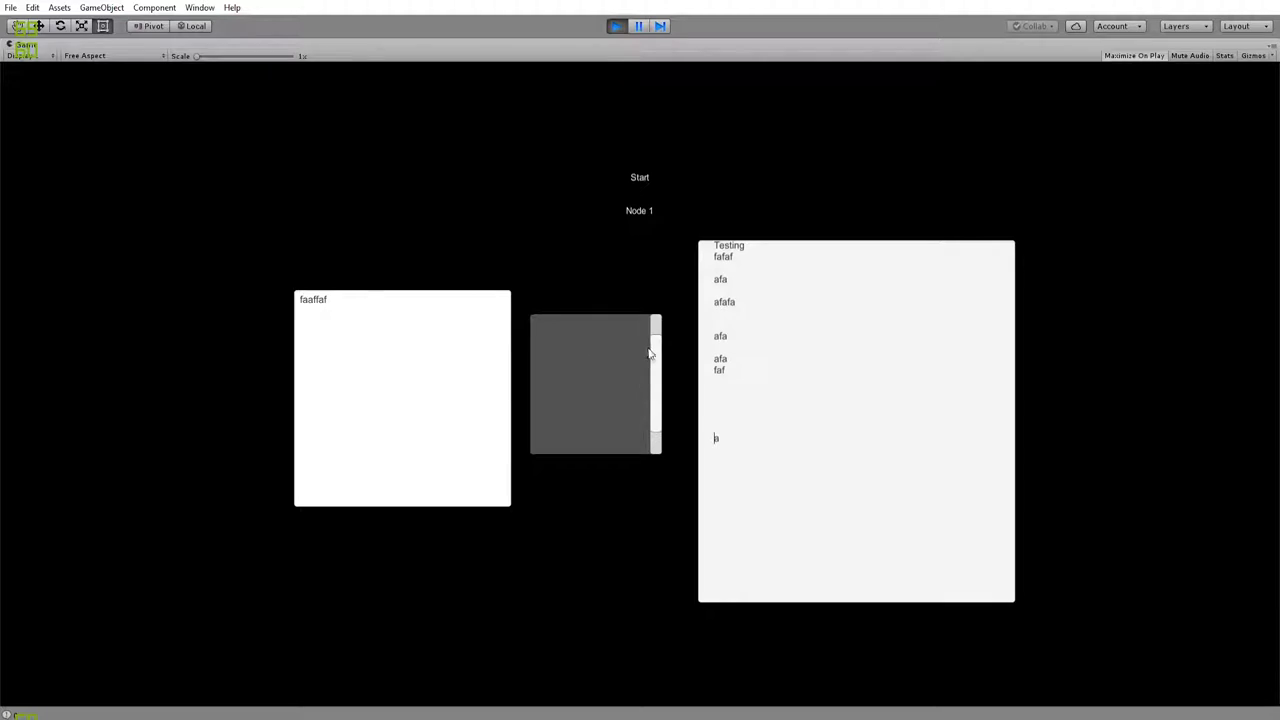
pyautogui.moveTo(655, 345); pyautogui.dragTo(655, 325)
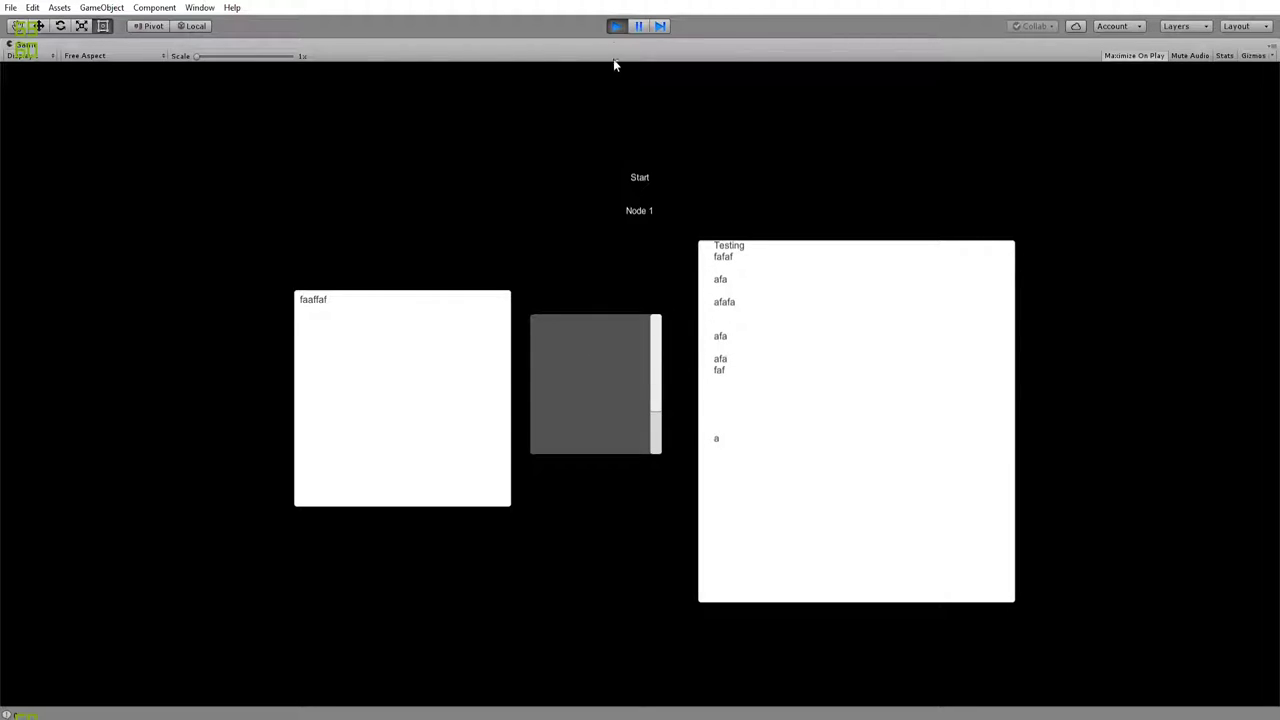
pyautogui.click(615, 26)
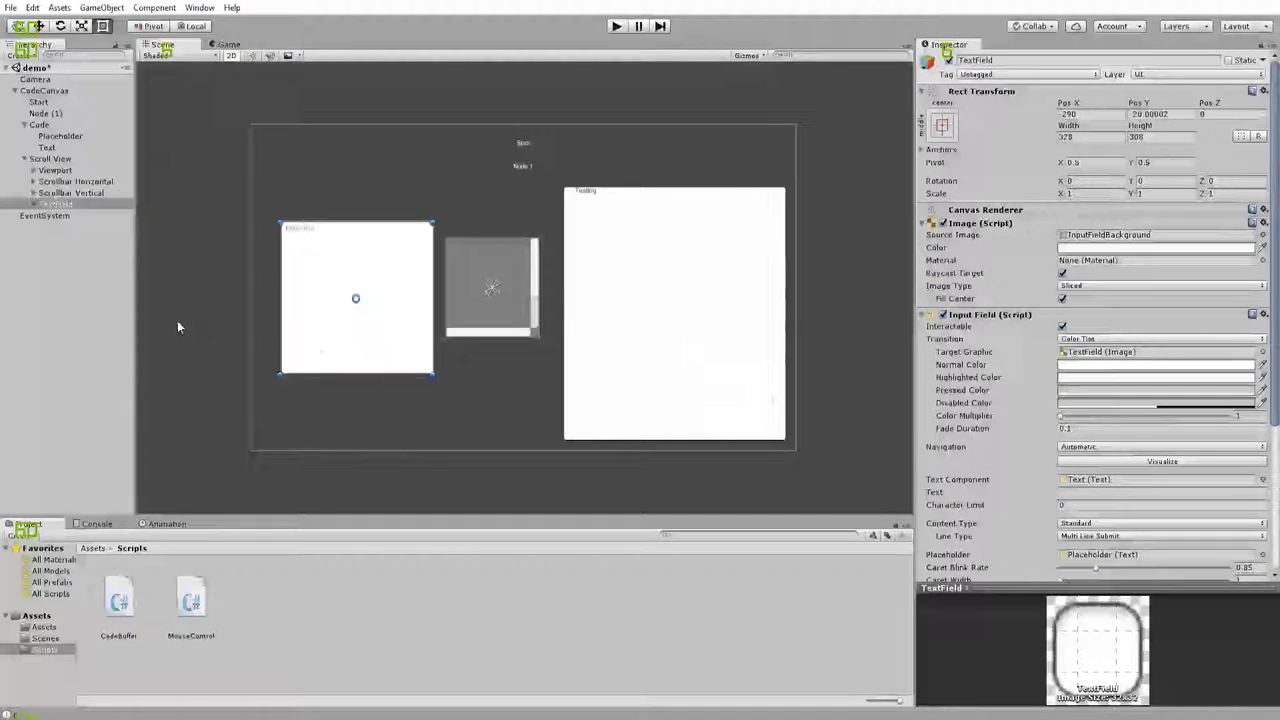
# Step: Rerun the scene and move through the loaded Arduino code in the code field with arrow keys
pyautogui.click(615, 26)
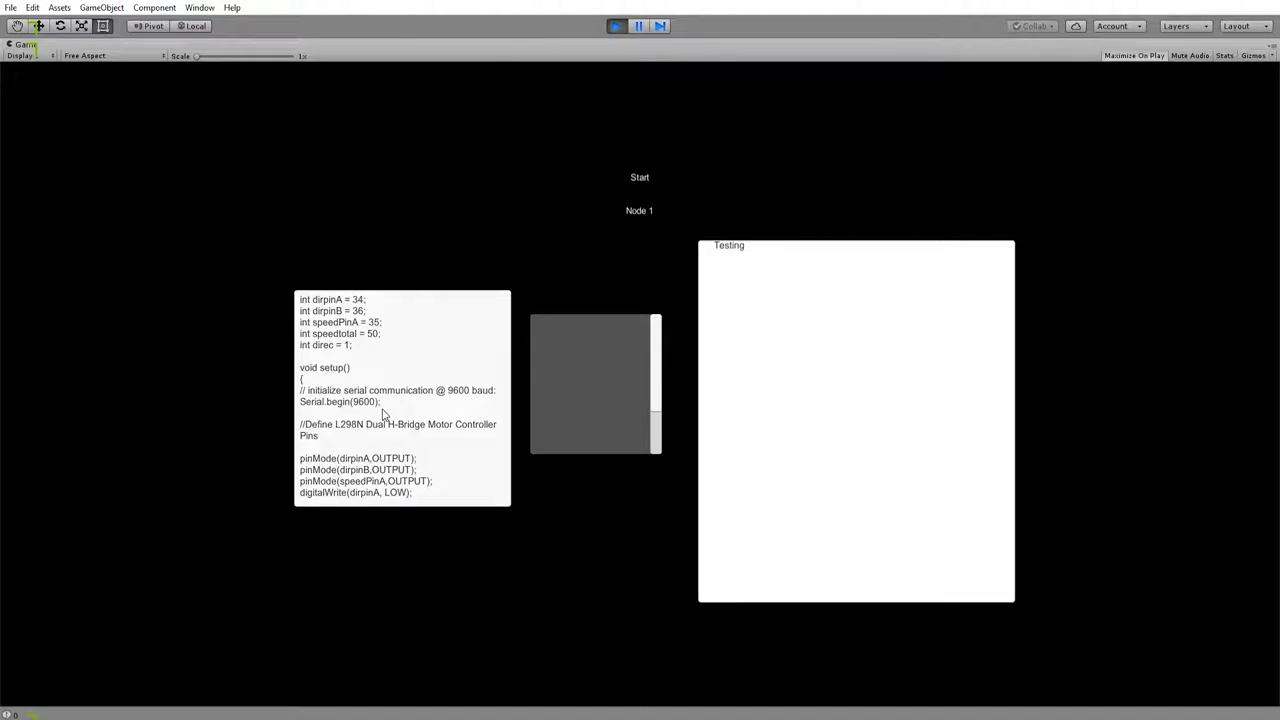
pyautogui.click(383, 414)
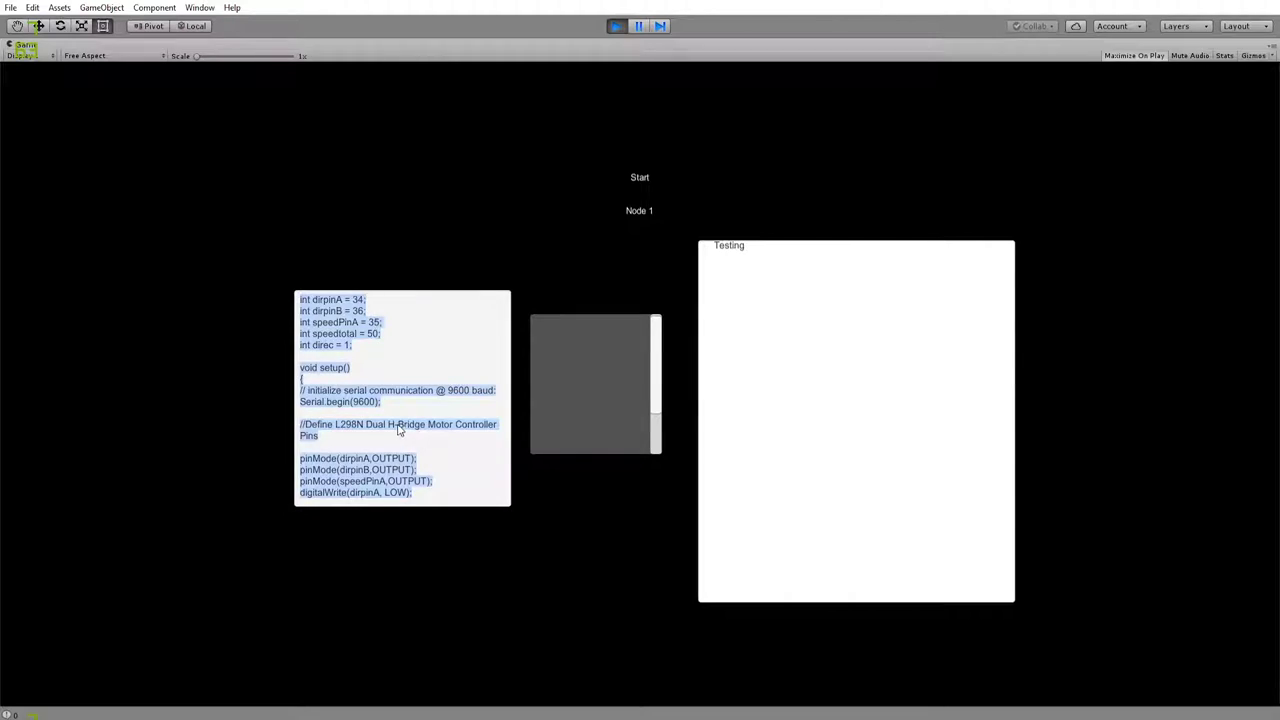
pyautogui.click(397, 425)
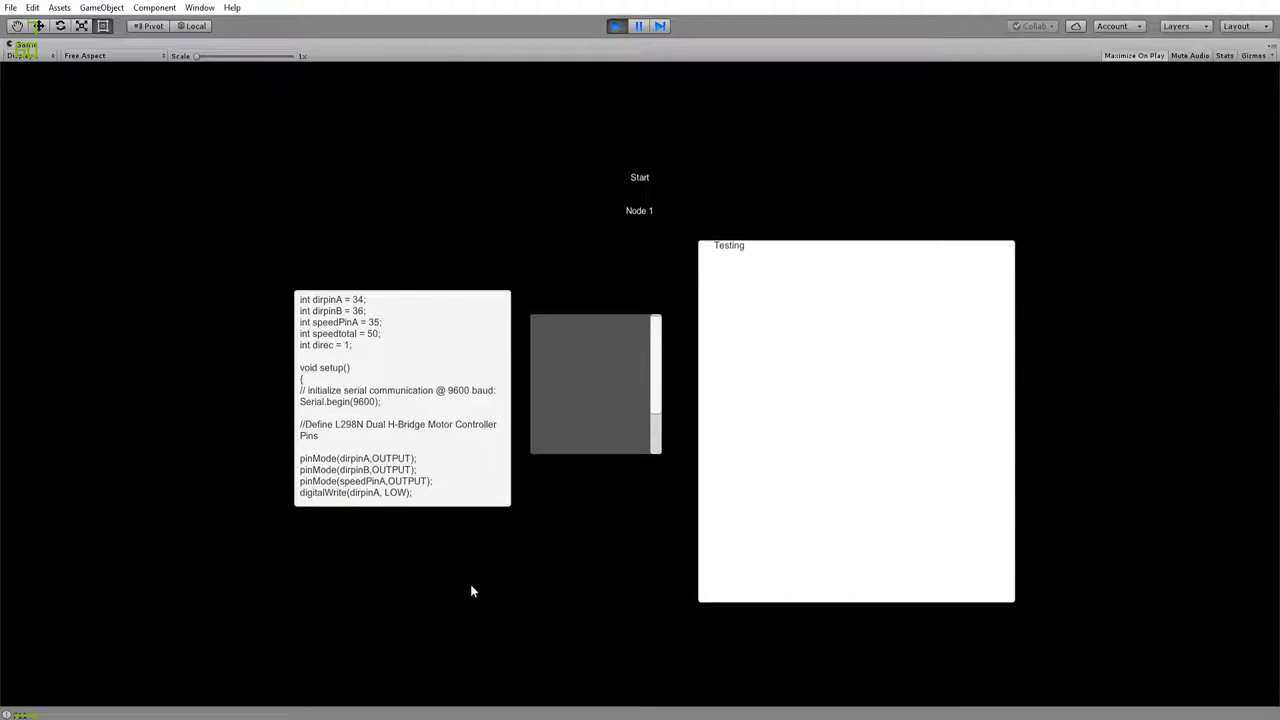
pyautogui.press('Down')
pyautogui.press('Down')
pyautogui.press('Down')
pyautogui.press('Down')
pyautogui.press('Down')
pyautogui.press('Down')
pyautogui.press('Down')
pyautogui.press('Down')
pyautogui.press('Down')
pyautogui.press('Down')
pyautogui.press('Down')
pyautogui.press('Down')
pyautogui.press('Down')
pyautogui.press('Down')
pyautogui.press('Down')
pyautogui.press('Down')
pyautogui.press('Down')
pyautogui.press('Down')
pyautogui.press('Down')
pyautogui.press('Down')
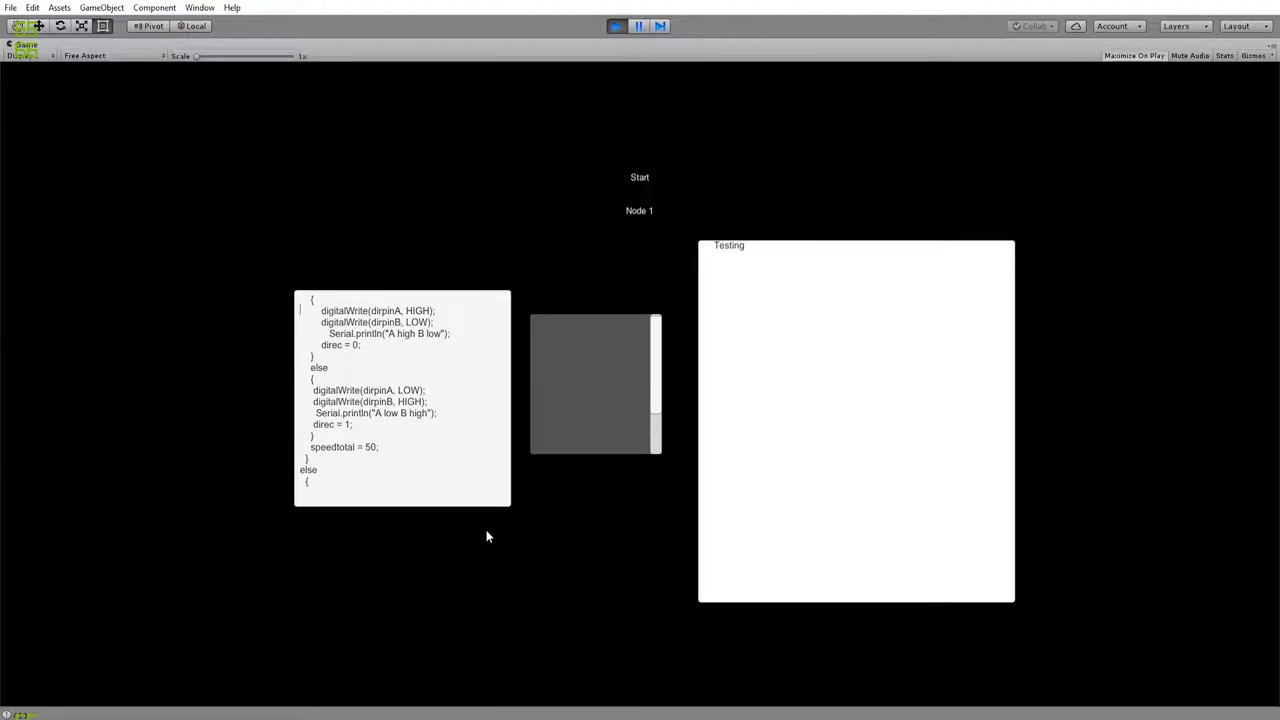
pyautogui.press('Up')
pyautogui.press('Up')
pyautogui.press('Up')
pyautogui.press('Up')
pyautogui.press('Up')
pyautogui.press('Up')
pyautogui.press('Up')
pyautogui.press('Up')
pyautogui.press('Up')
pyautogui.press('Up')
pyautogui.press('Up')
pyautogui.press('Up')
pyautogui.press('Up')
pyautogui.press('Up')
pyautogui.press('Up')
pyautogui.press('Up')
pyautogui.press('Up')
pyautogui.press('Up')
pyautogui.press('Up')
pyautogui.press('Up')
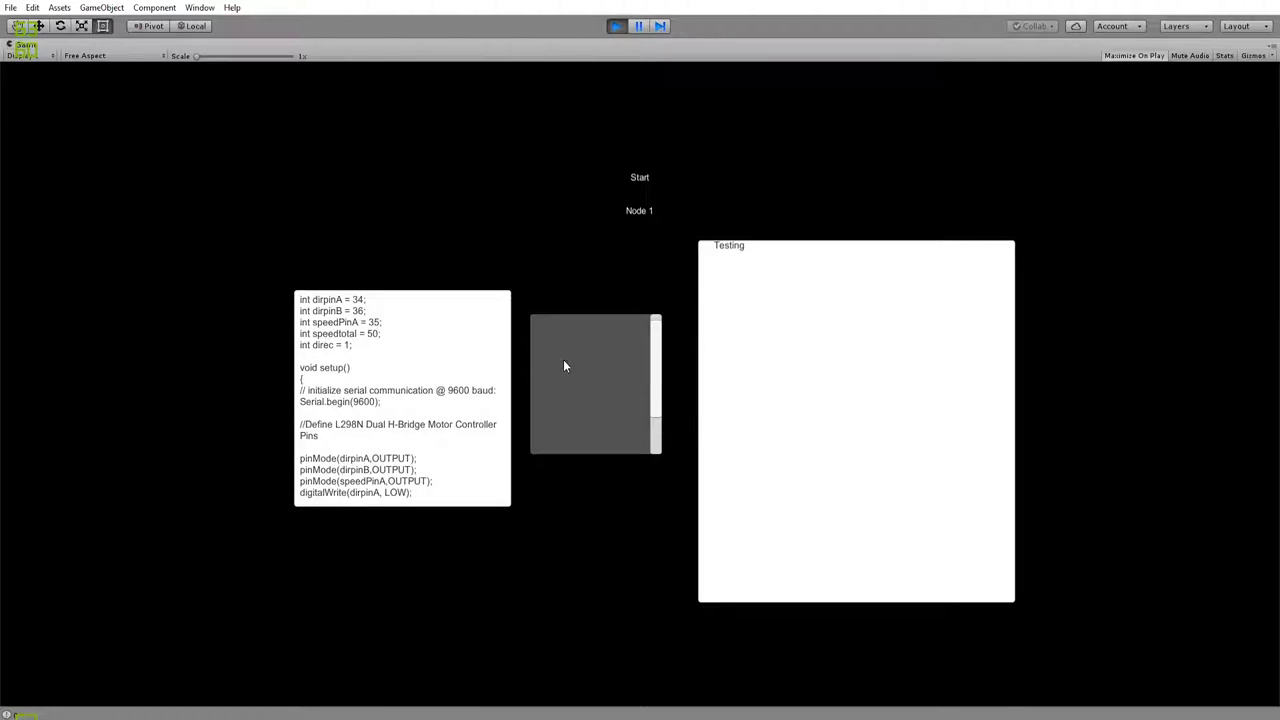
pyautogui.hotkey('ctrl', 'p')
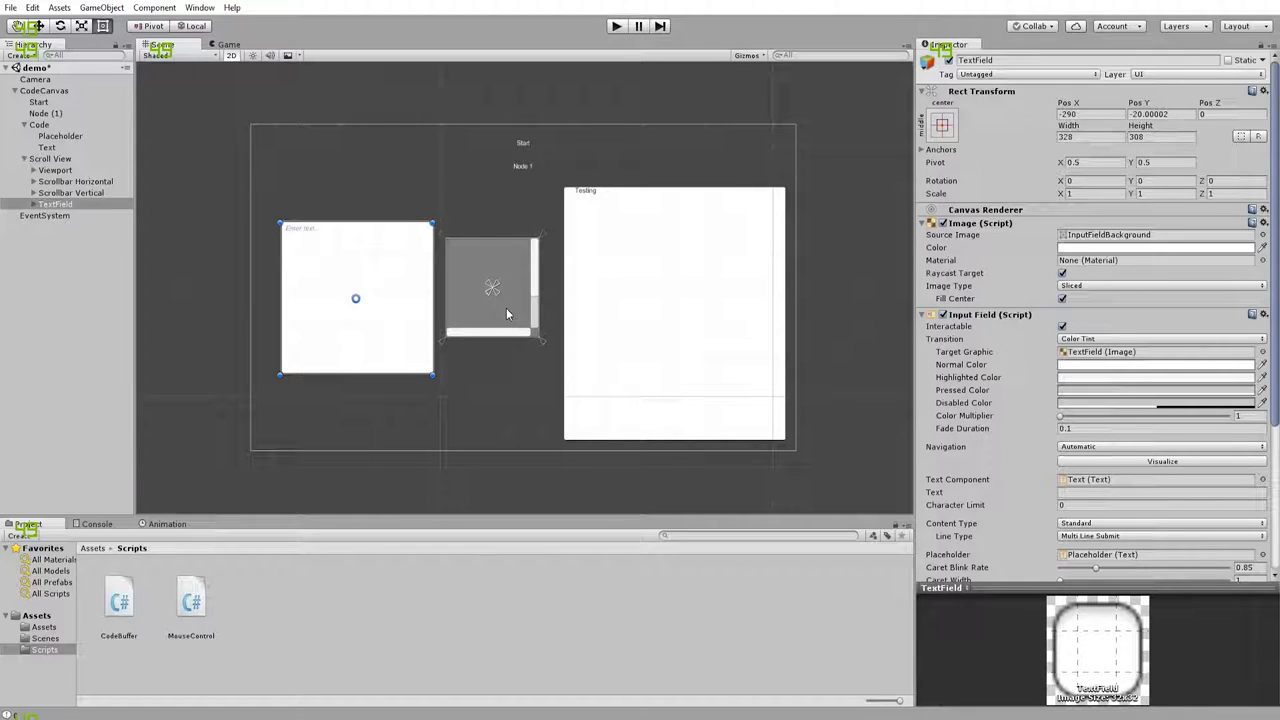
# Step: Select the TextField's Text child, run again to select part of the loaded code, then stop
pyautogui.click(374, 288)
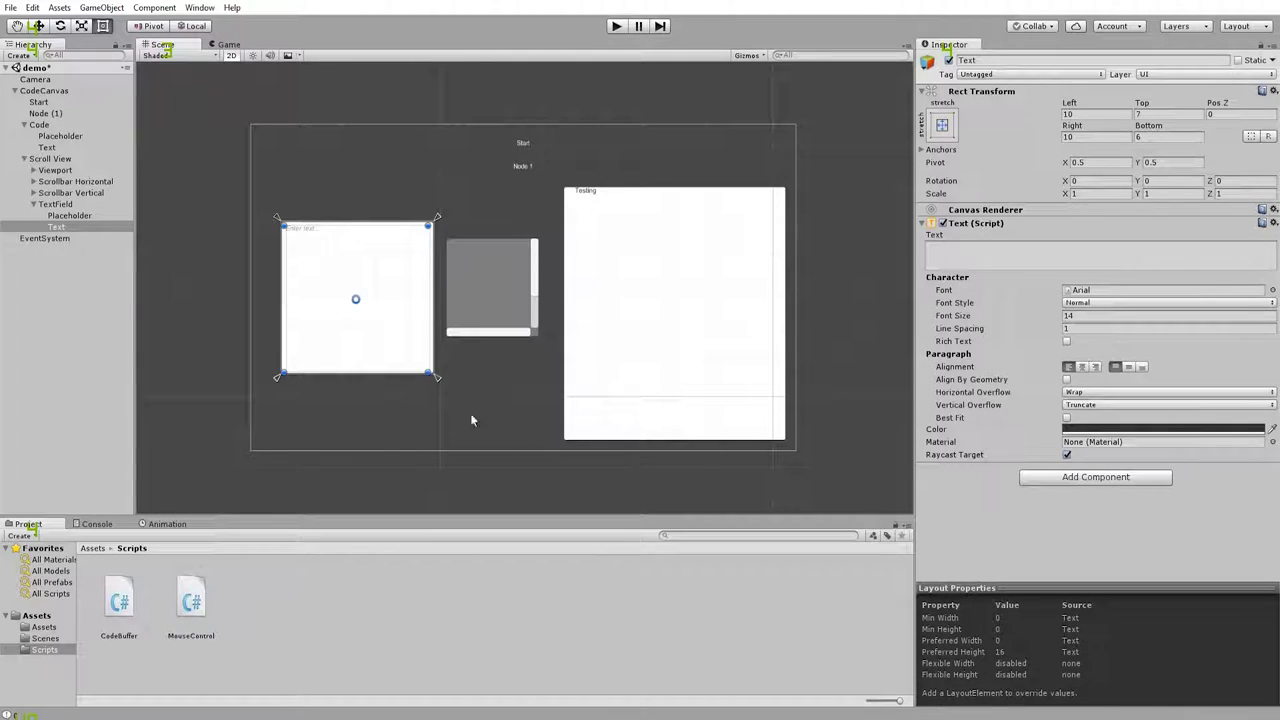
pyautogui.click(617, 27)
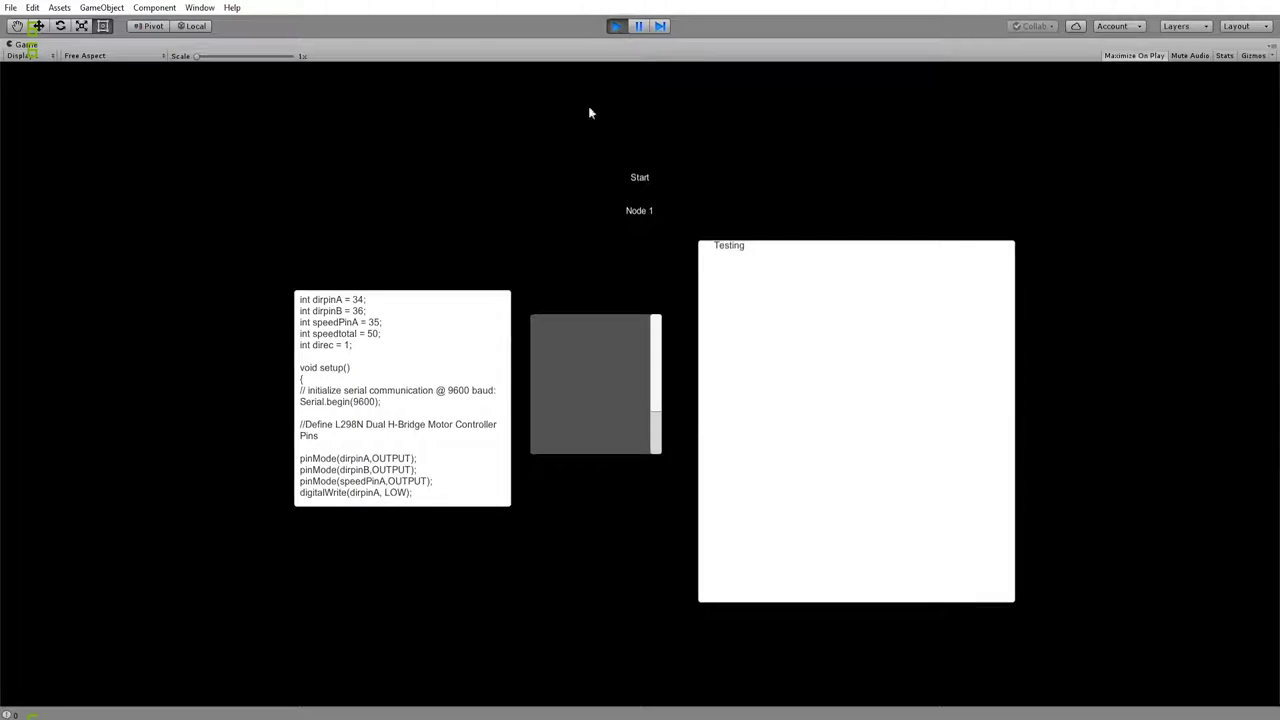
pyautogui.moveTo(474, 277); pyautogui.dragTo(492, 337)
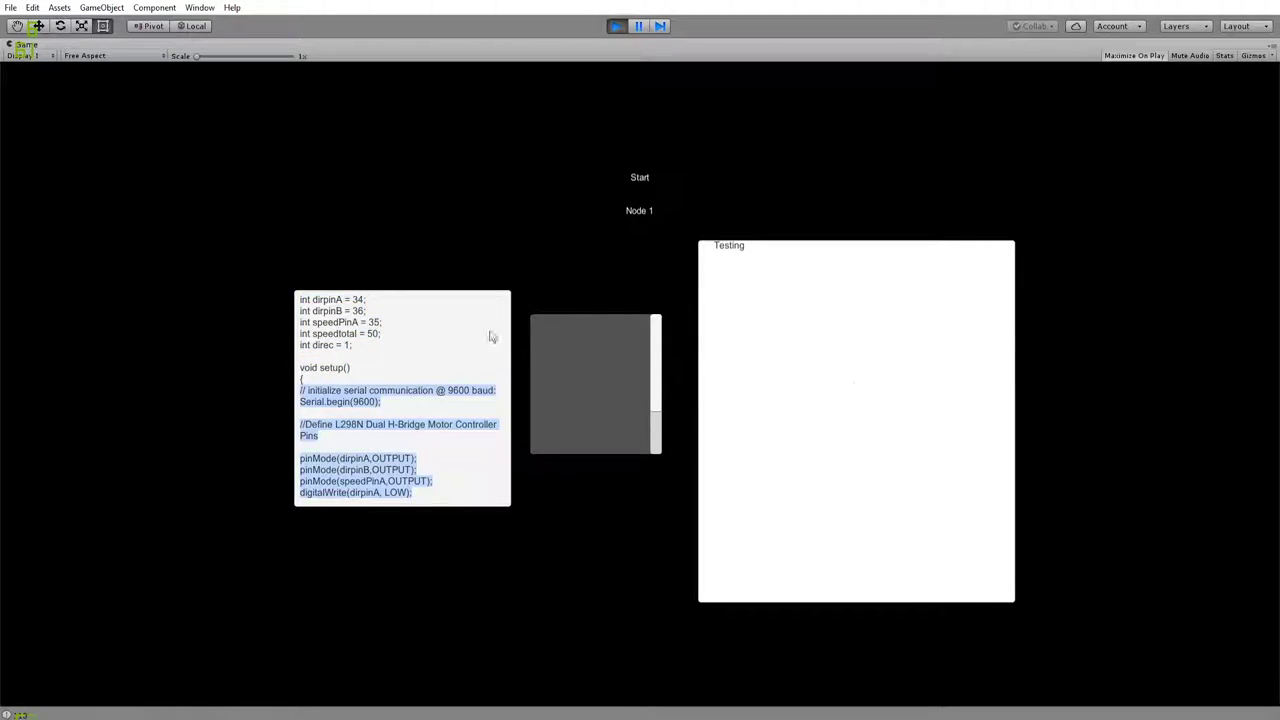
pyautogui.click(492, 337)
pyautogui.click(620, 27)
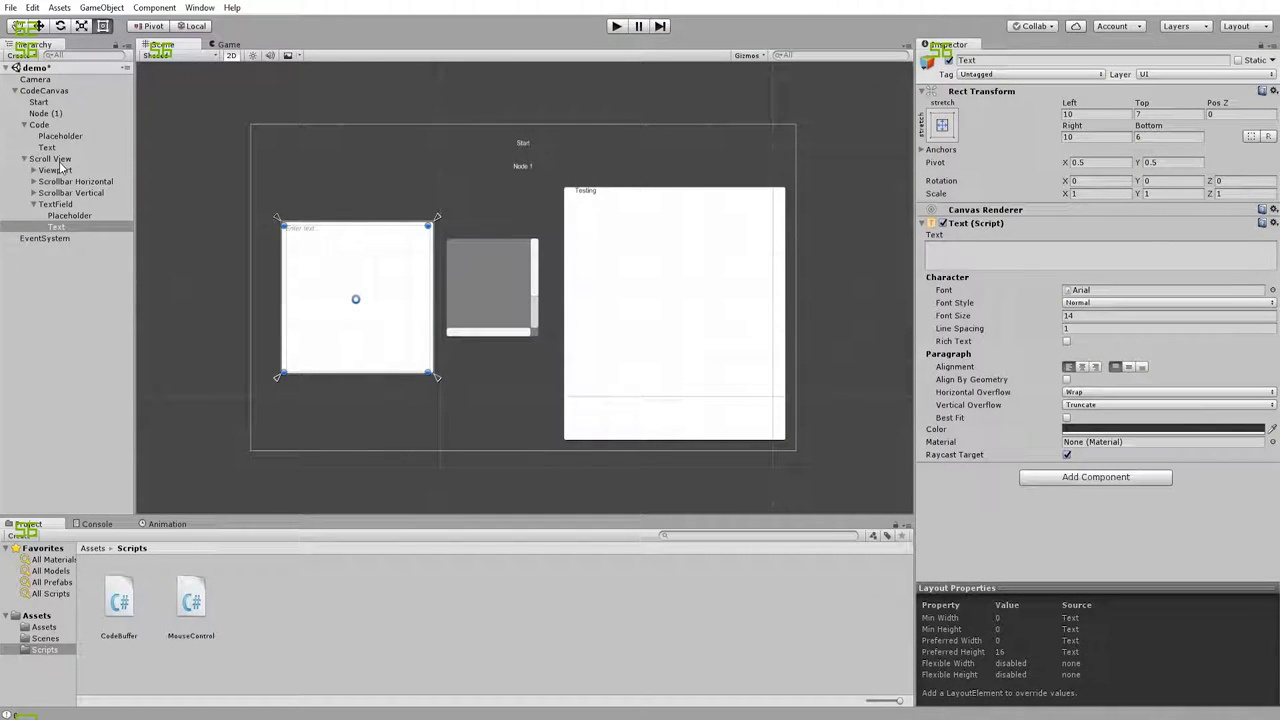
# Step: Drag TextField out of Scroll View onto CodeCanvas and do a quick Play test
pyautogui.moveTo(62, 205); pyautogui.dragTo(40, 125)
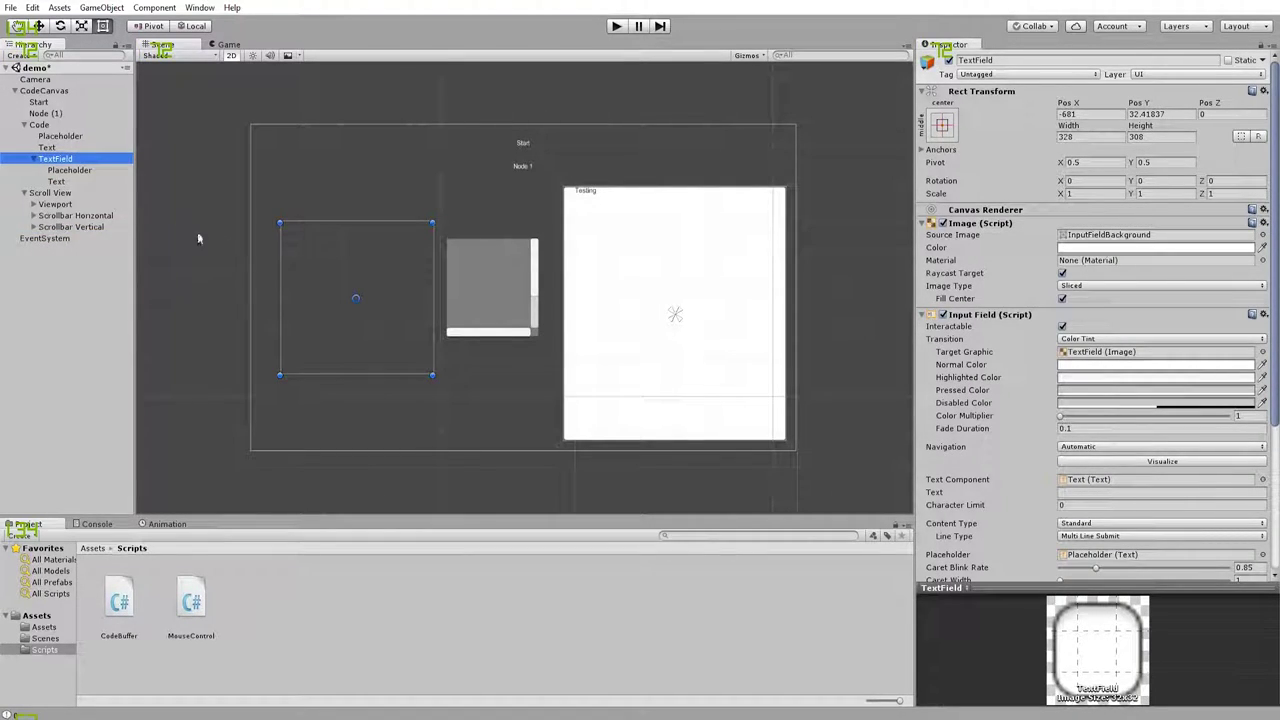
pyautogui.click(616, 27)
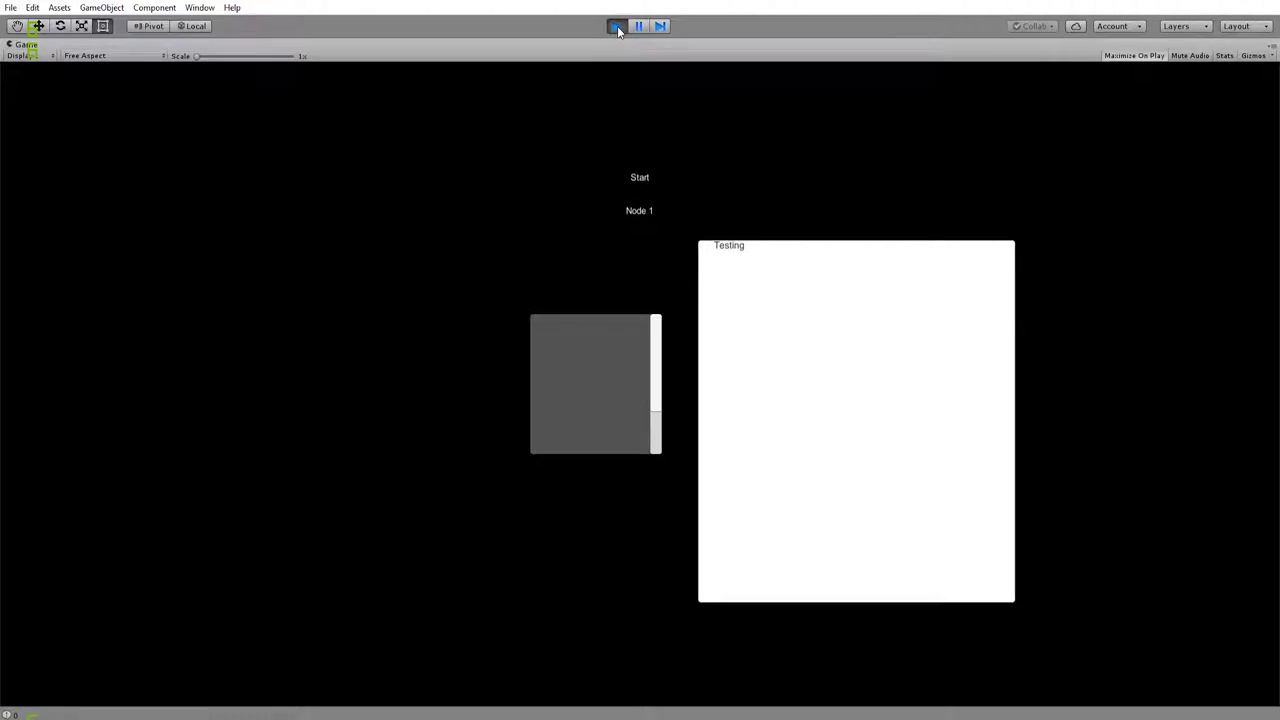
pyautogui.click(617, 27)
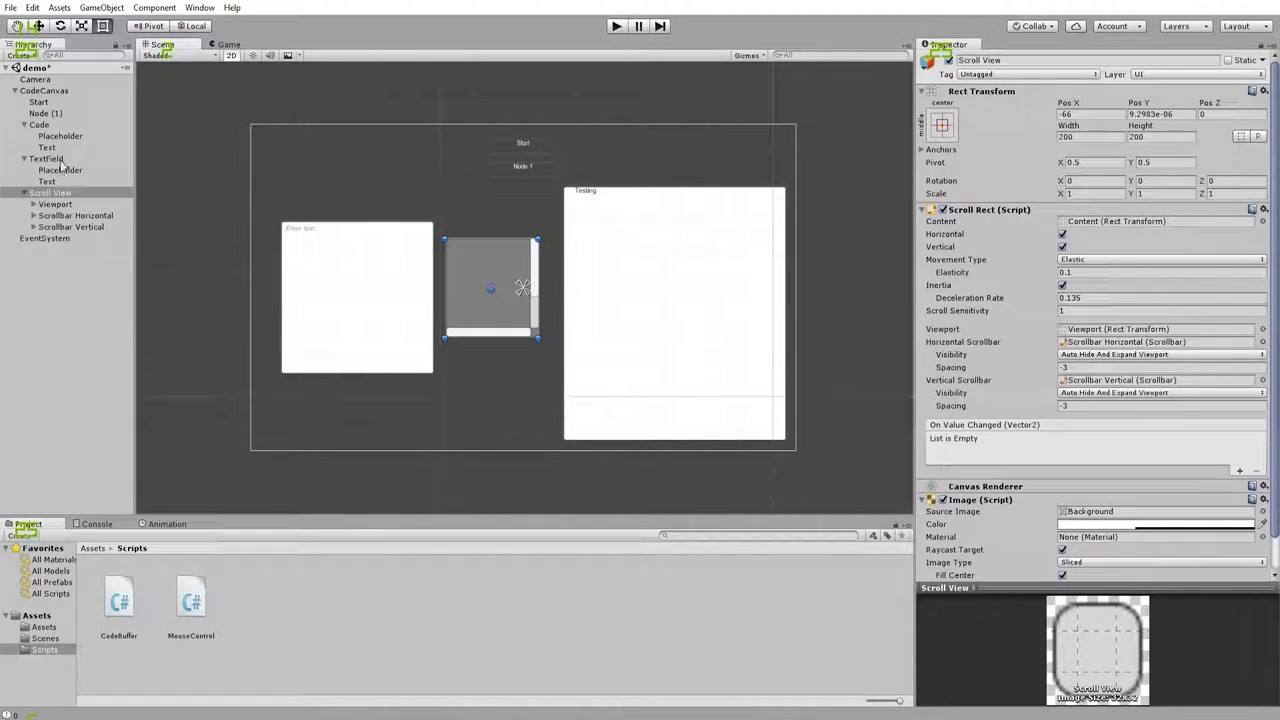
# Step: Review the TextField's Inspector settings and bring up the menu for creating new objects
pyautogui.scroll(-3, 1144, 385)
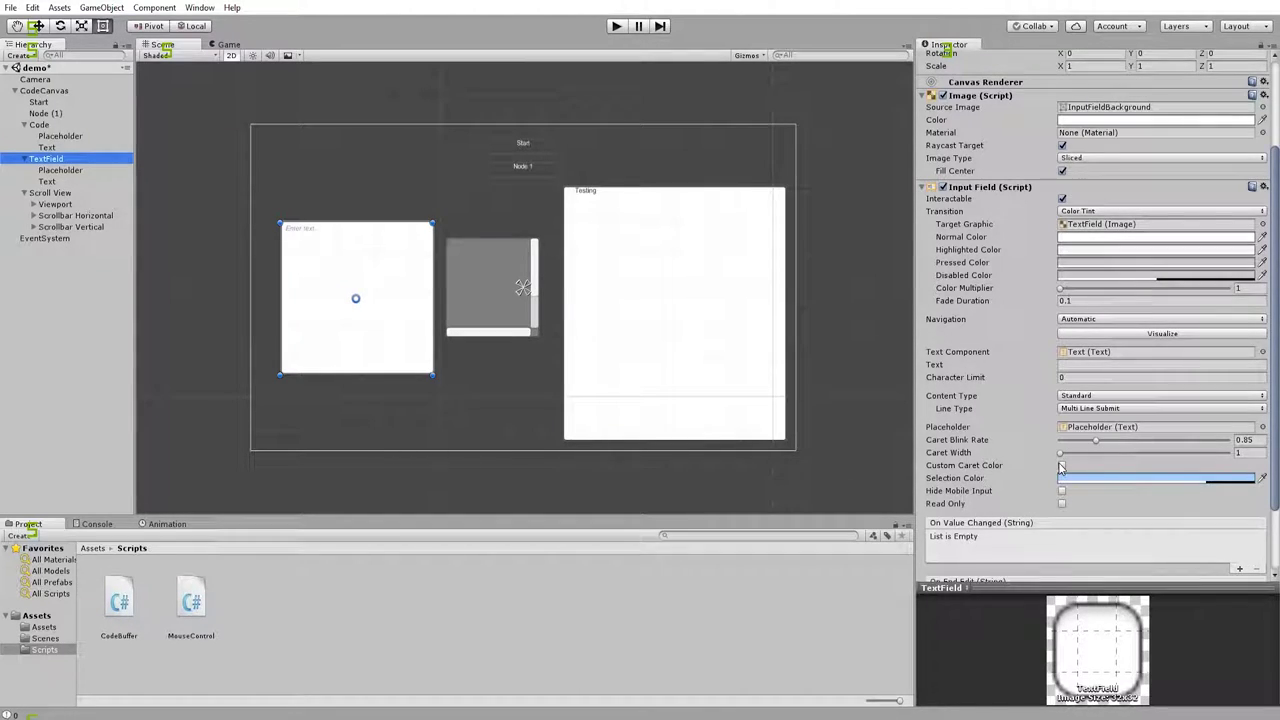
pyautogui.click(1078, 397)
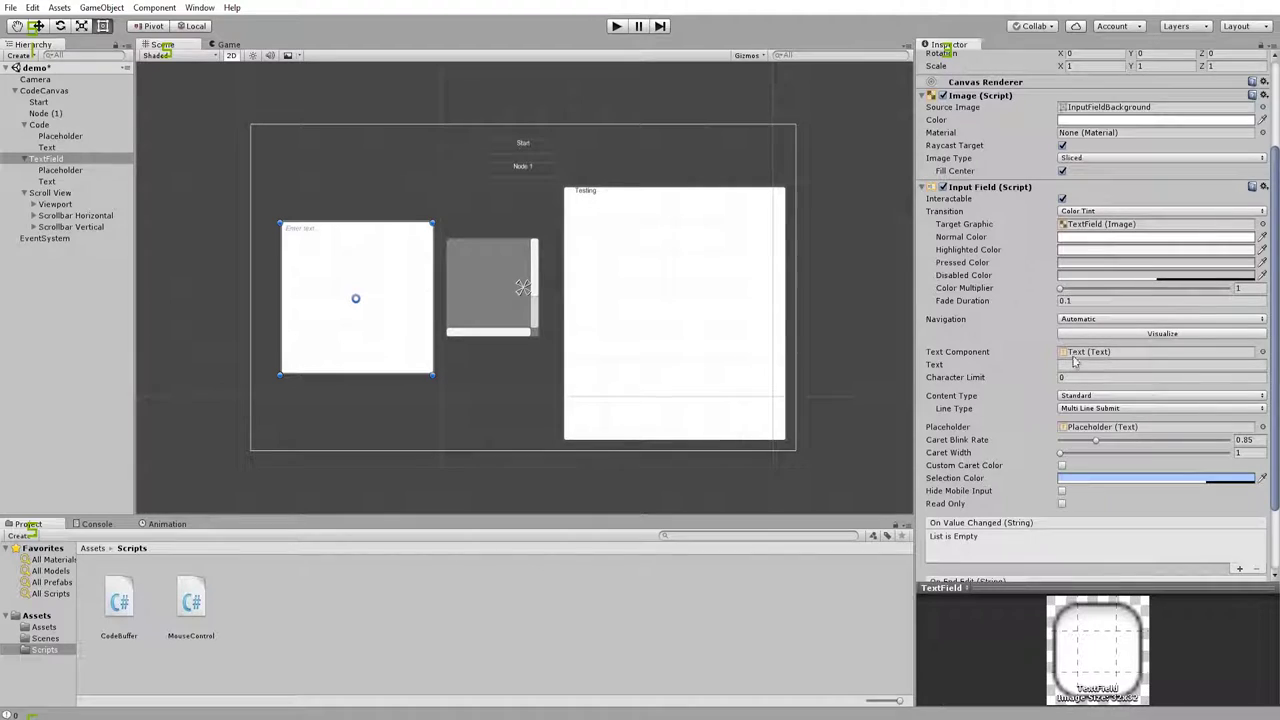
pyautogui.scroll(3, 1083, 288)
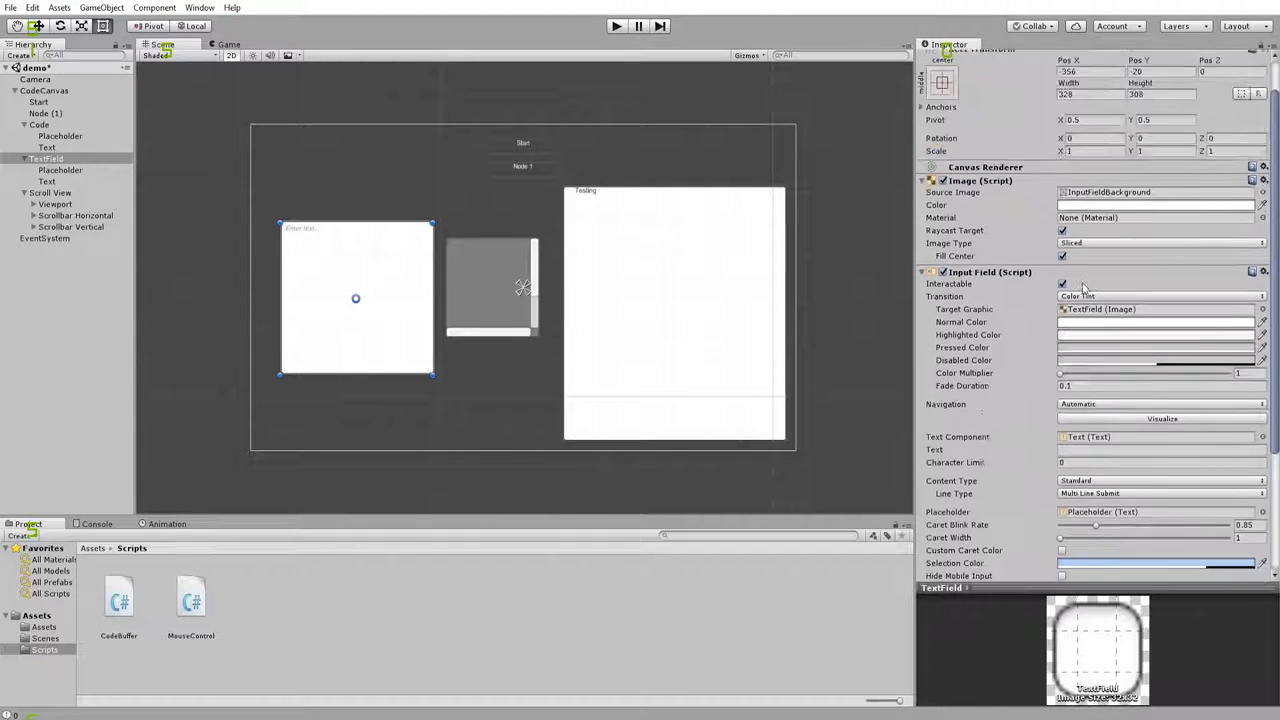
pyautogui.click(101, 7)
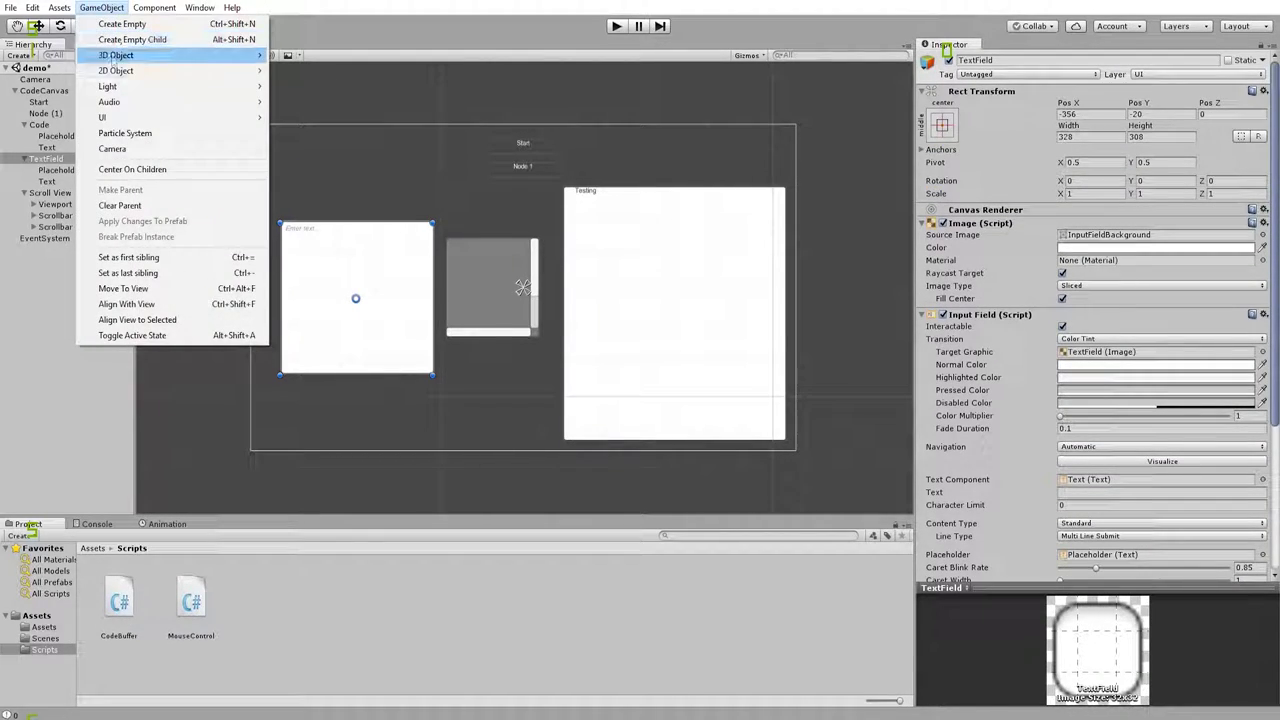
pyautogui.moveTo(119, 119)
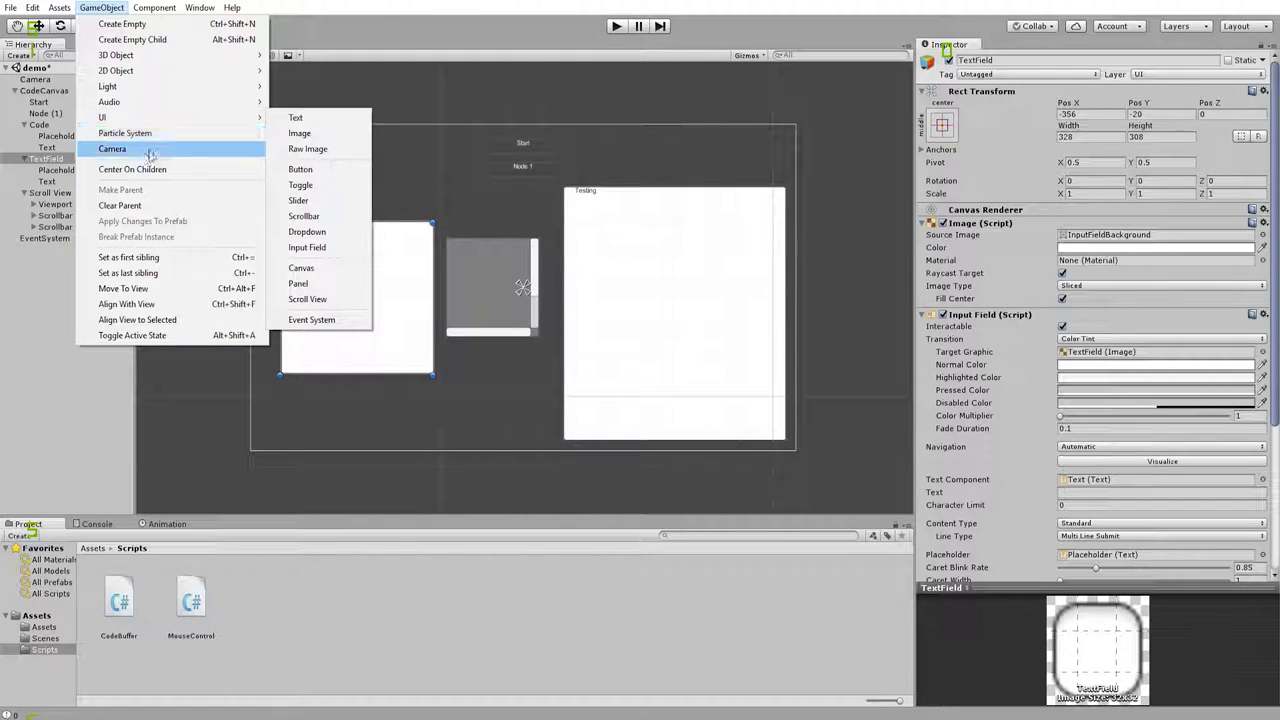
pyautogui.click(489, 60)
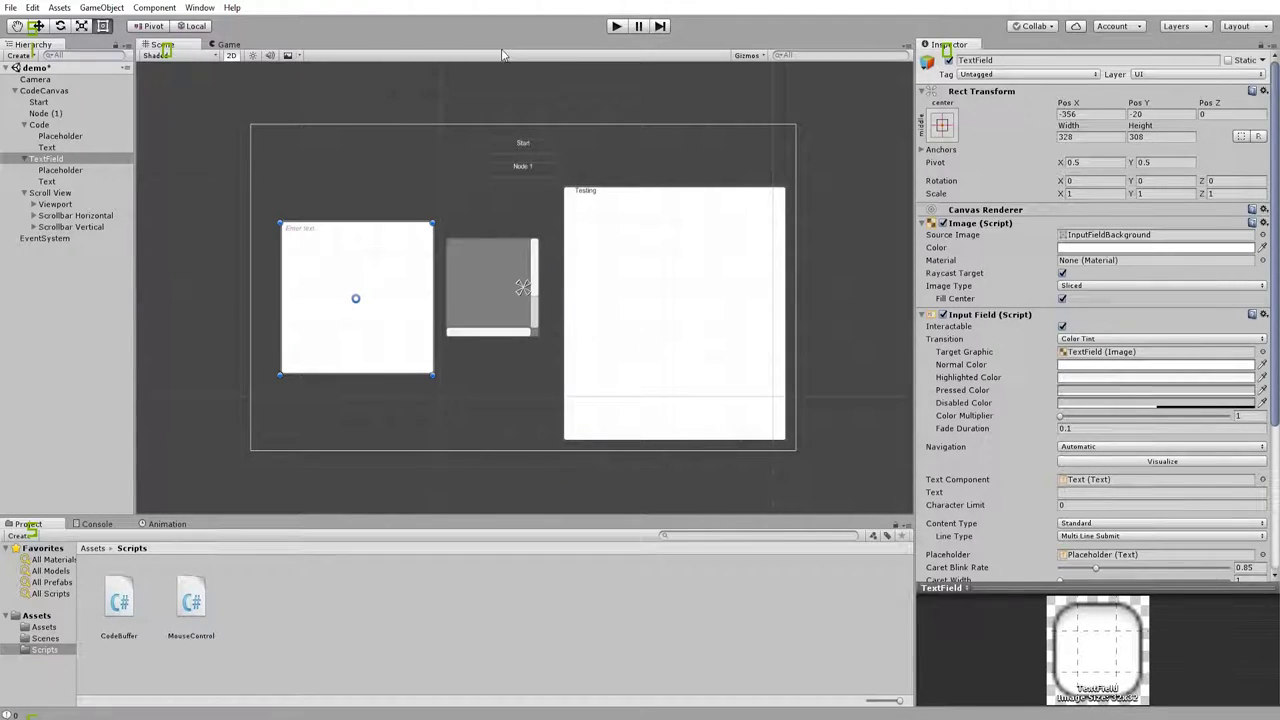
pyautogui.click(199, 627)
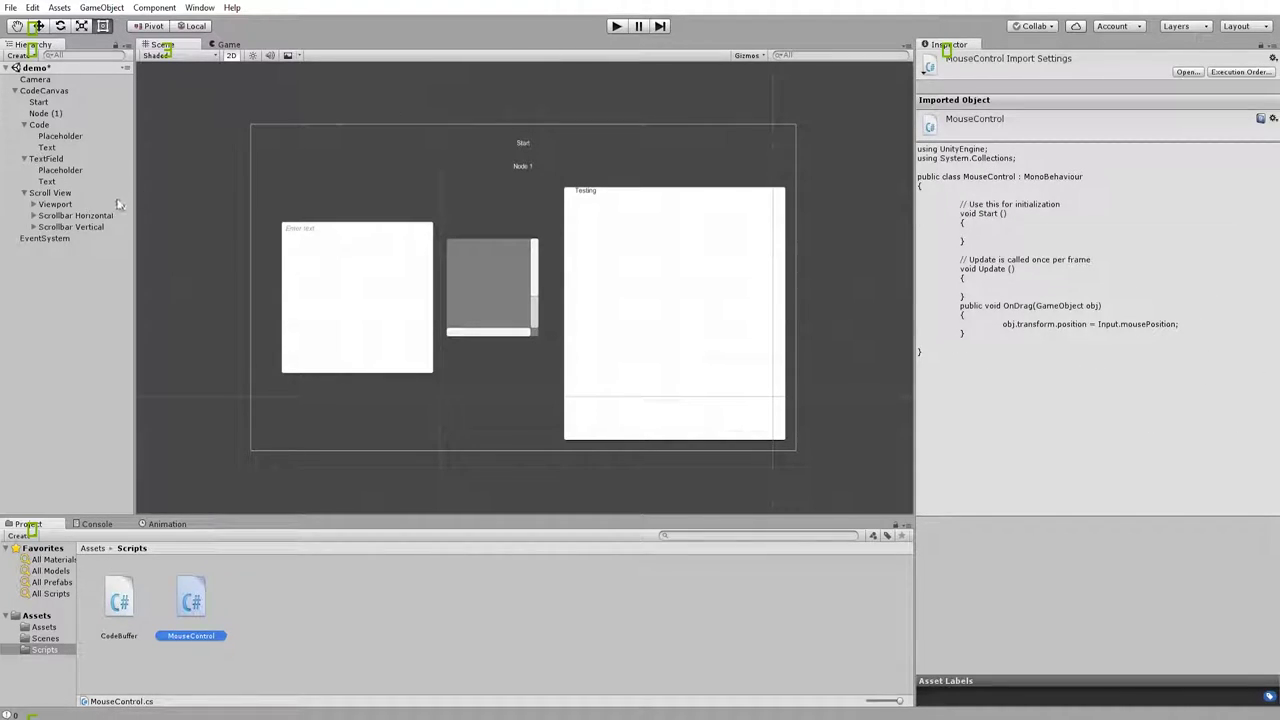
pyautogui.click(72, 227)
pyautogui.click(54, 92)
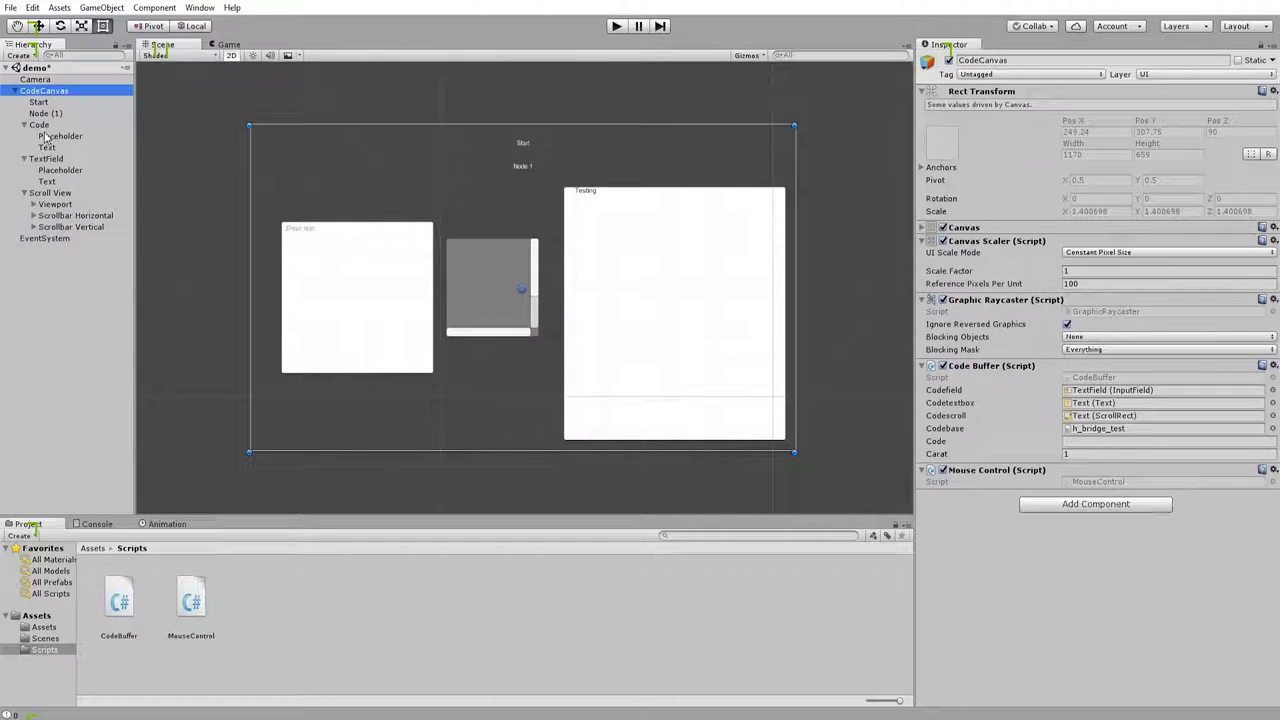
pyautogui.click(36, 238)
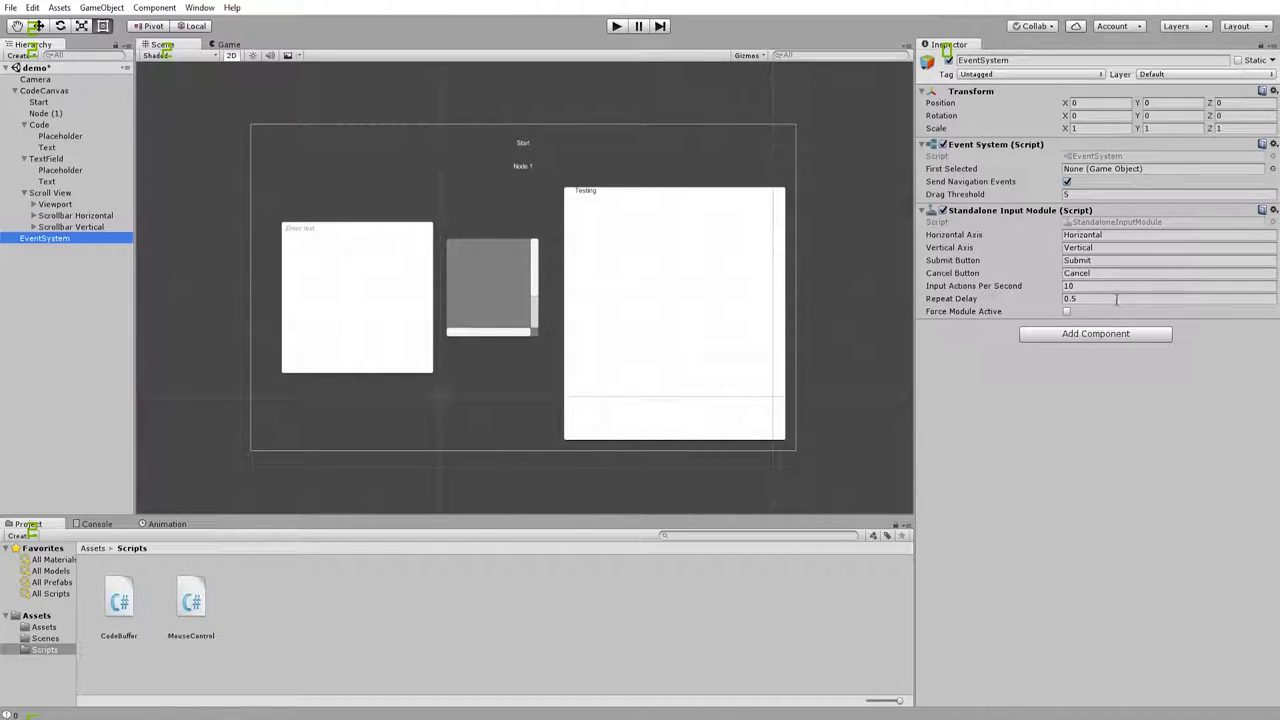
pyautogui.click(70, 227)
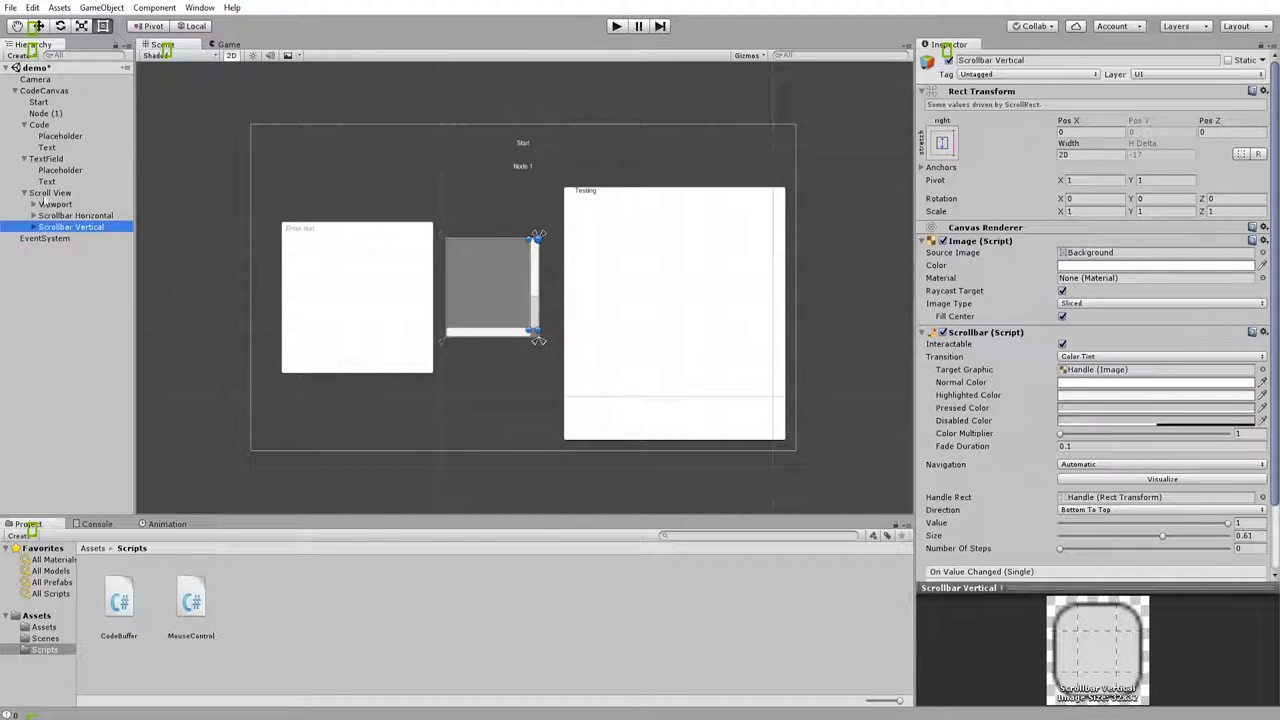
pyautogui.click(40, 193)
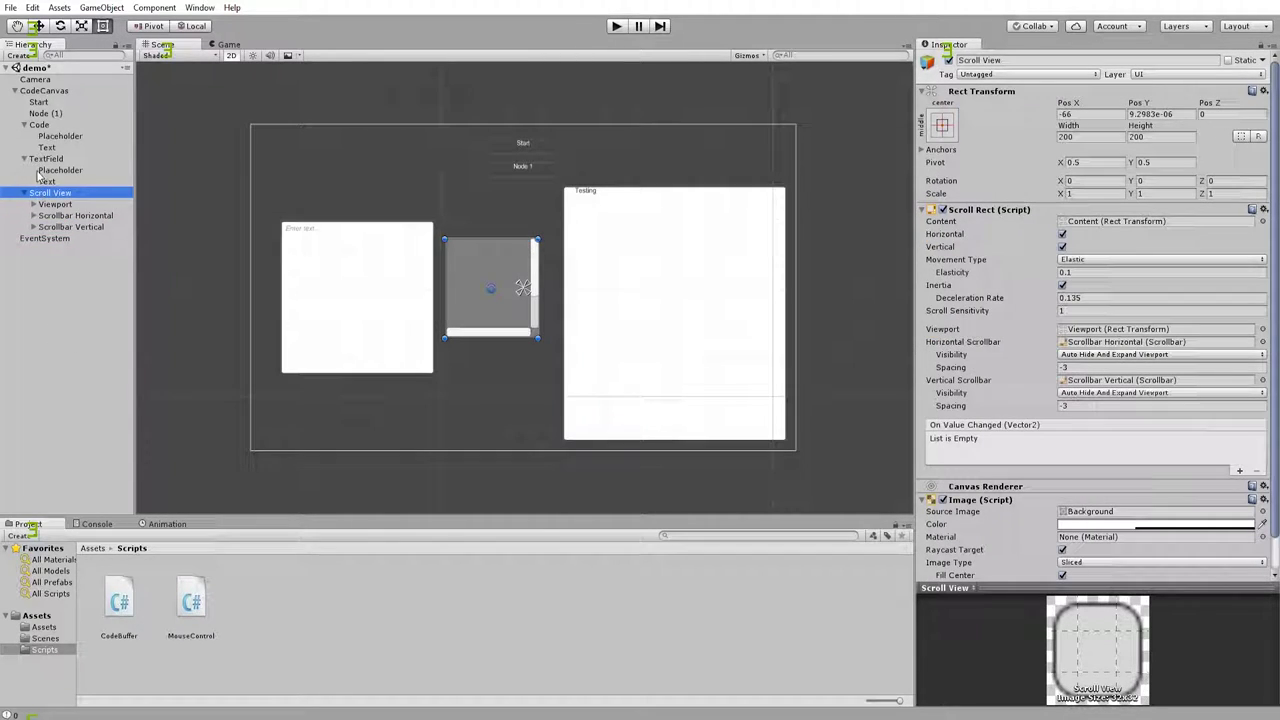
pyautogui.click(60, 227)
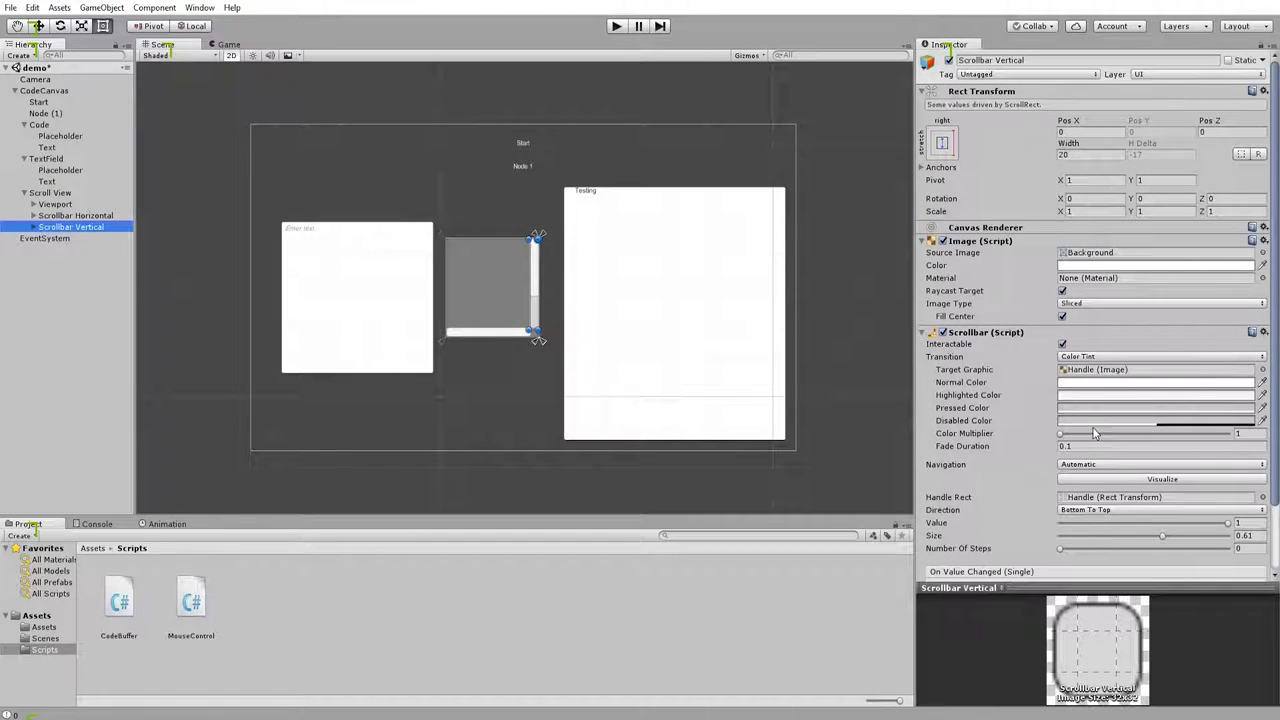
pyautogui.scroll(-2, 1094, 432)
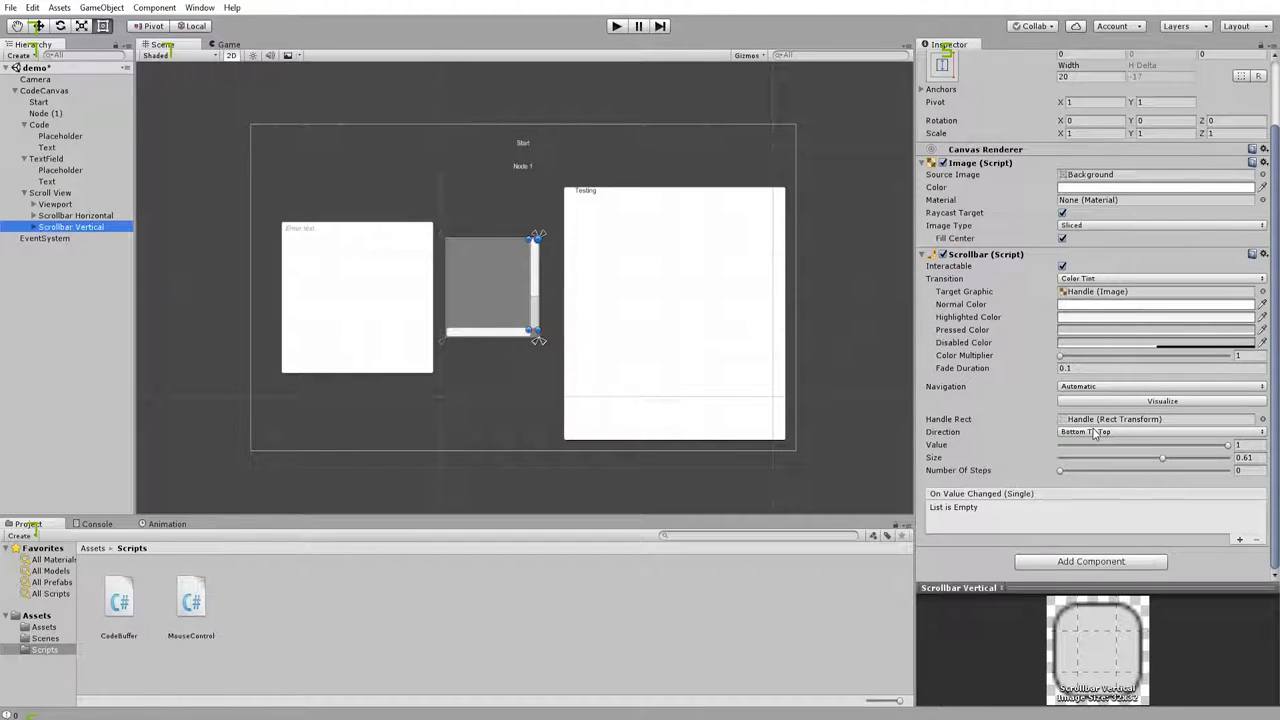
pyautogui.click(45, 159)
pyautogui.scroll(-3, 1168, 378)
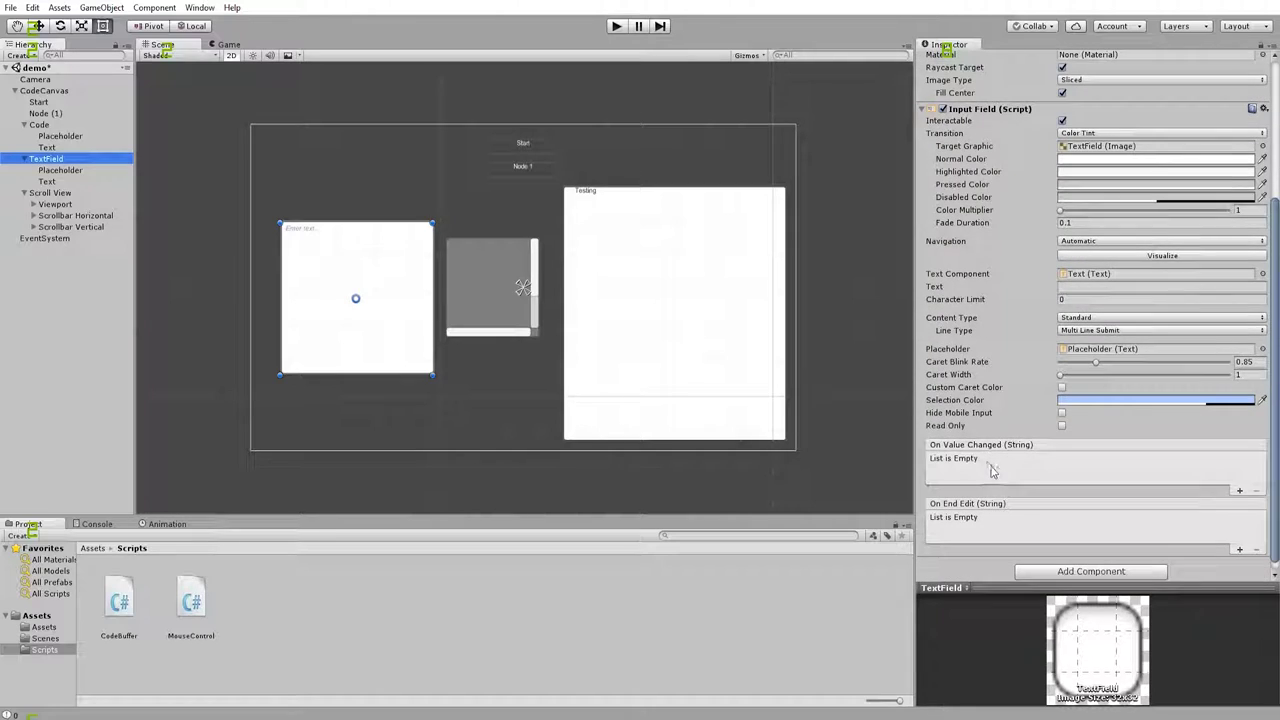
pyautogui.scroll(3, 1020, 472)
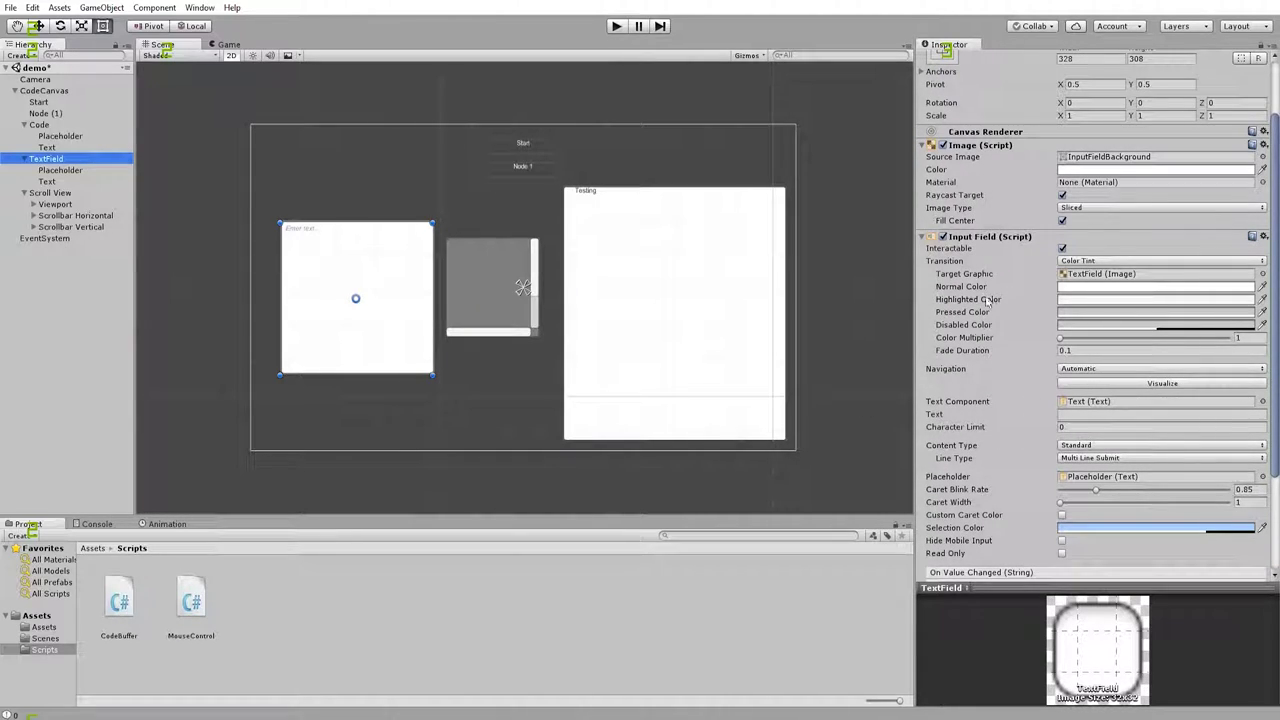
pyautogui.click(40, 125)
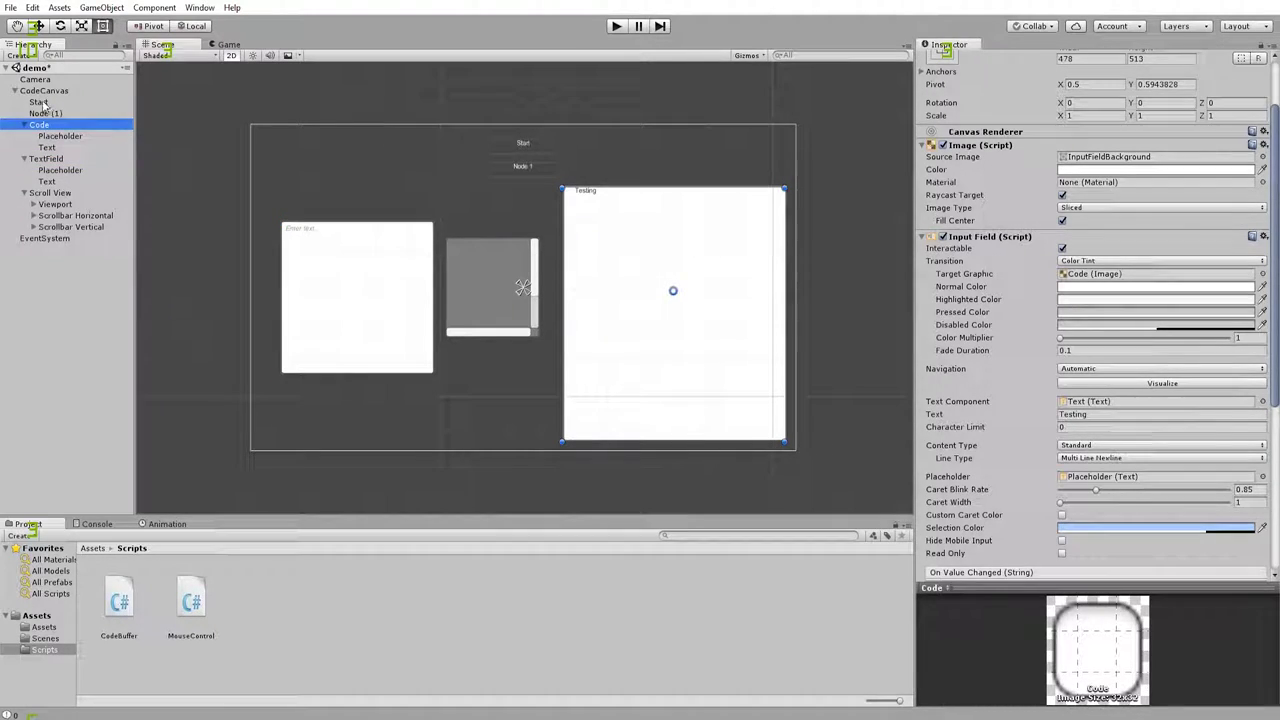
pyautogui.click(40, 102)
pyautogui.click(44, 114)
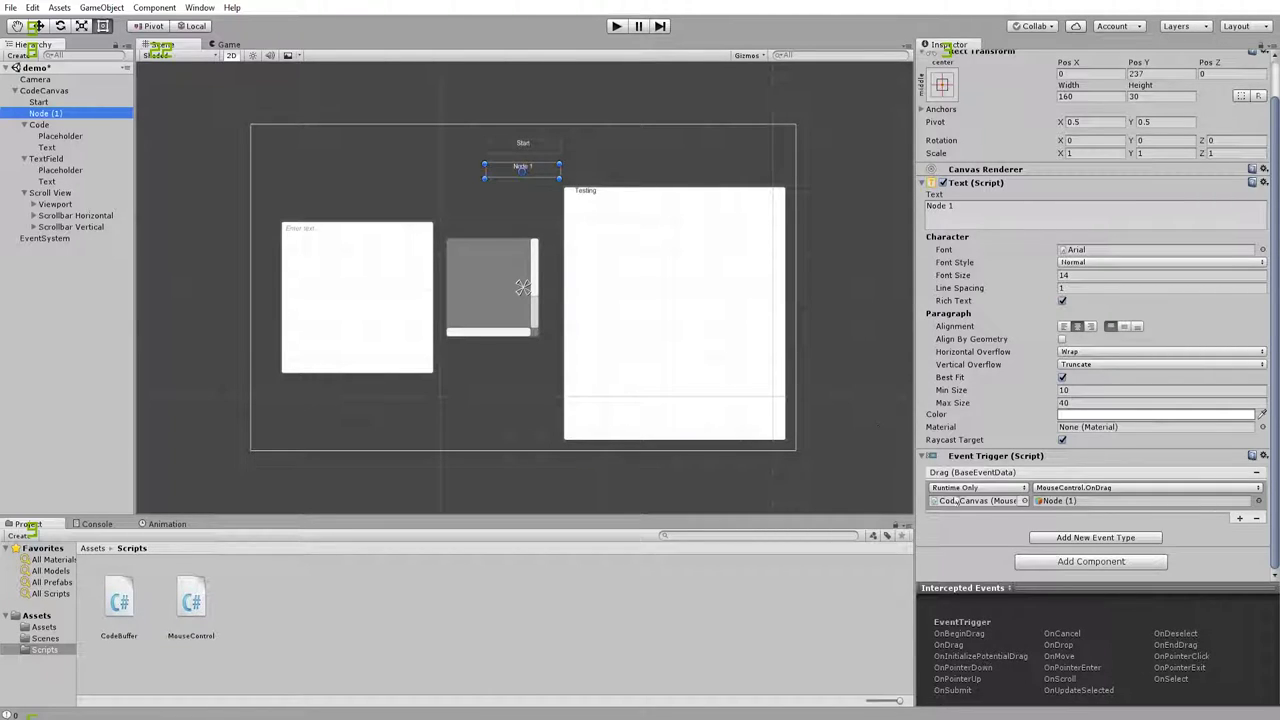
# Step: View the MouseControl script's code, then run the scene to test code loading and Node 1 dragging
pyautogui.scroll(2, 957, 500)
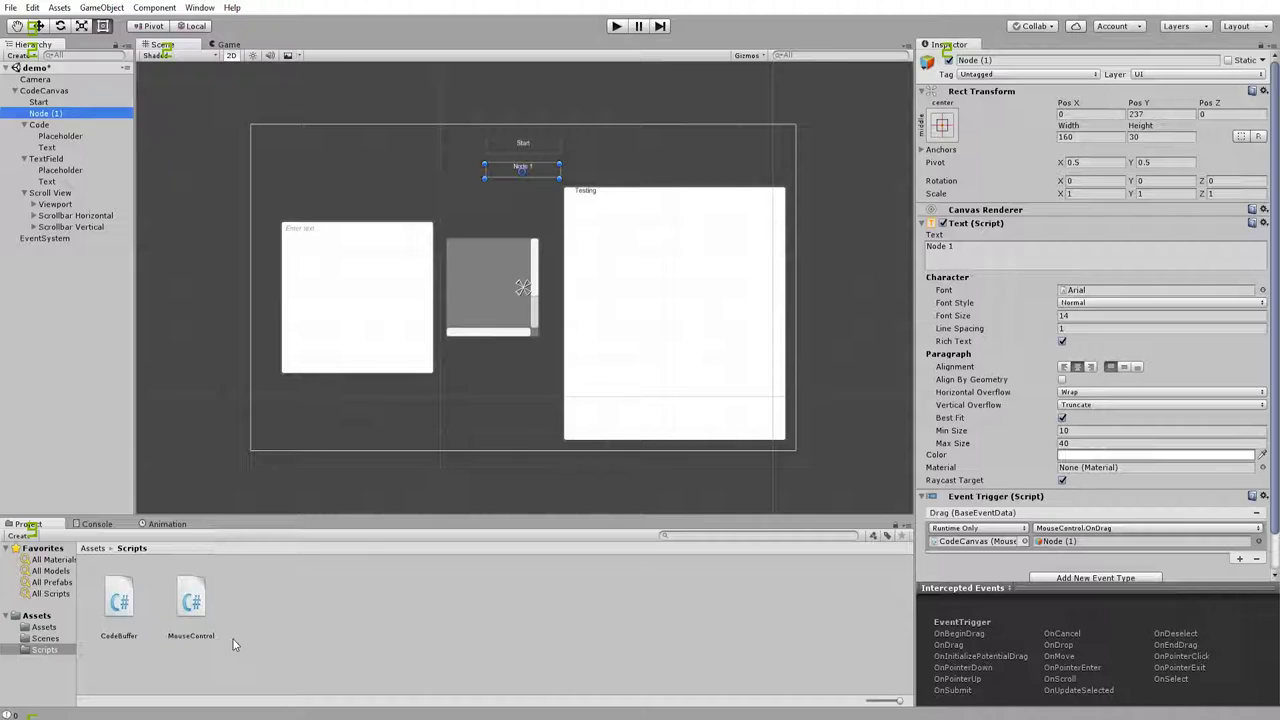
pyautogui.click(204, 612)
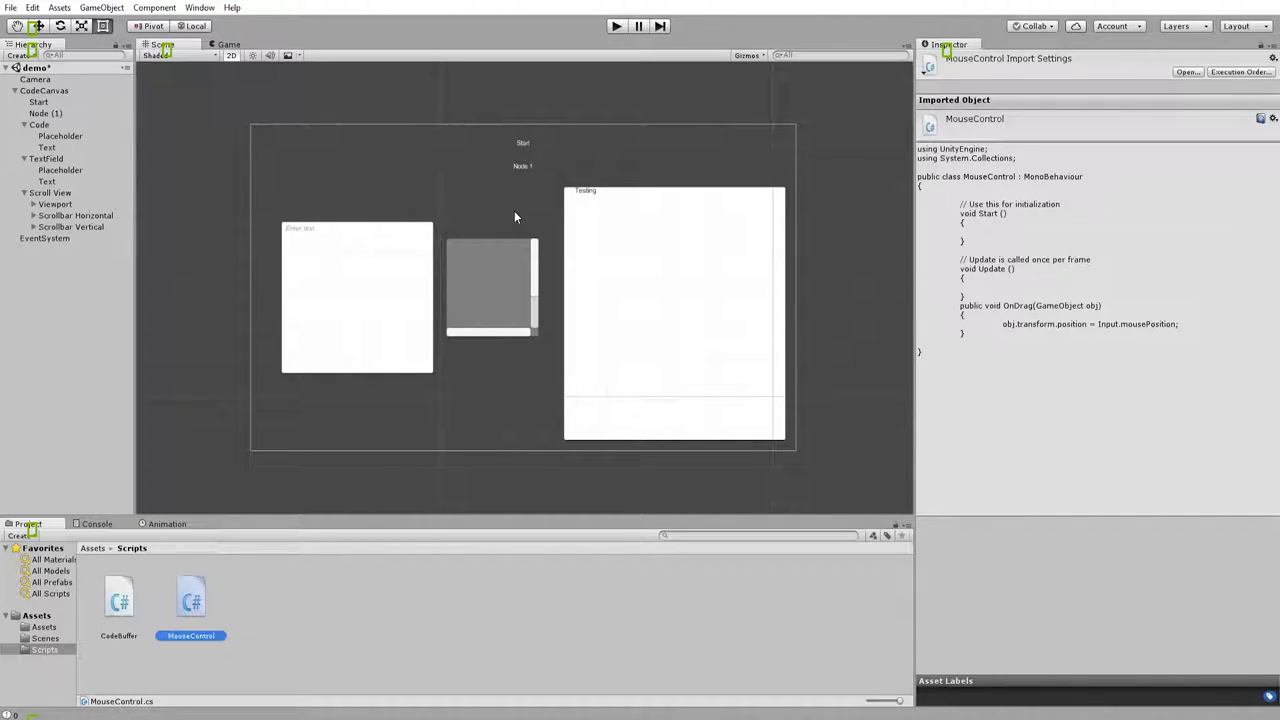
pyautogui.click(616, 30)
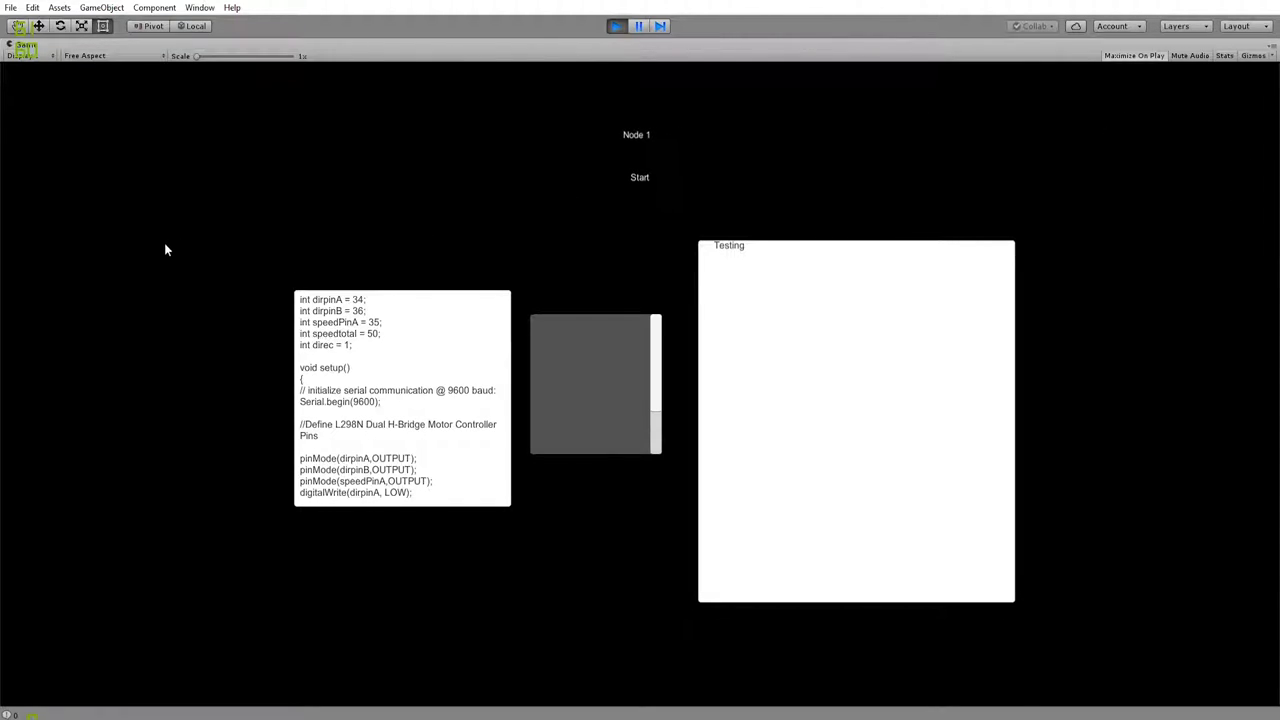
# Step: Exit Play mode and Build & Run the scene as test.exe, replacing the existing build
pyautogui.click(616, 26)
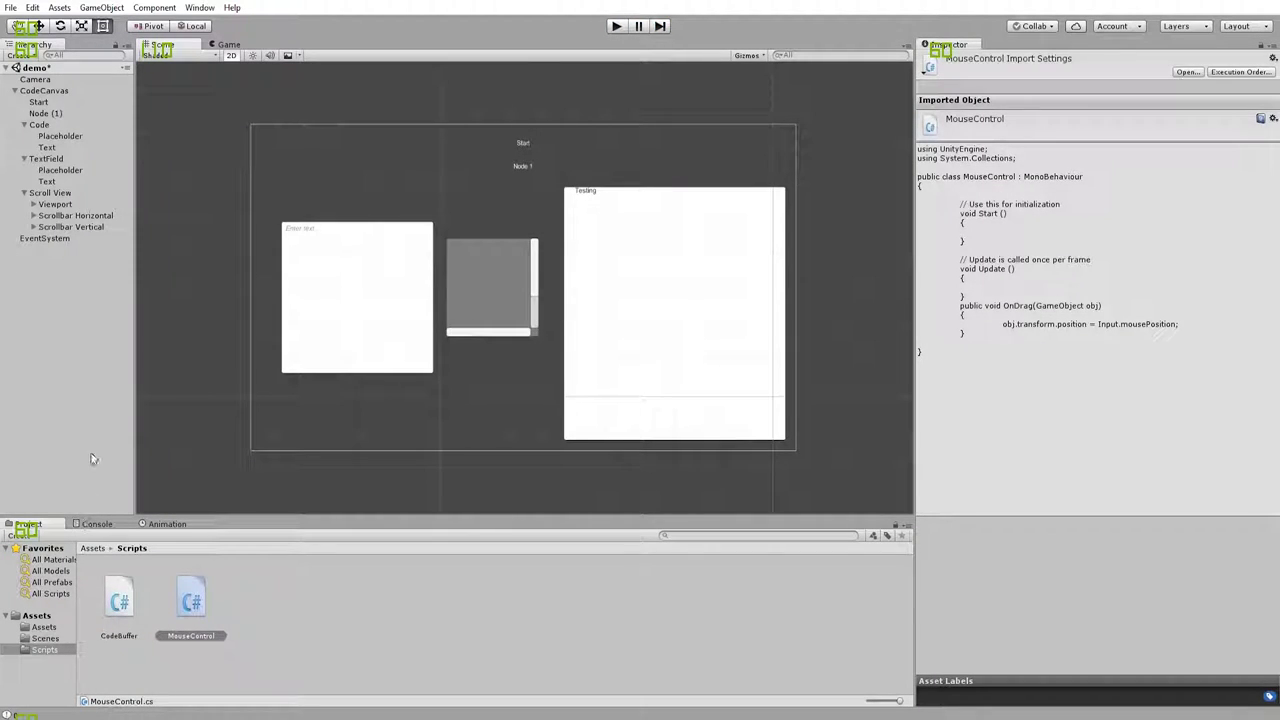
pyautogui.click(17, 8)
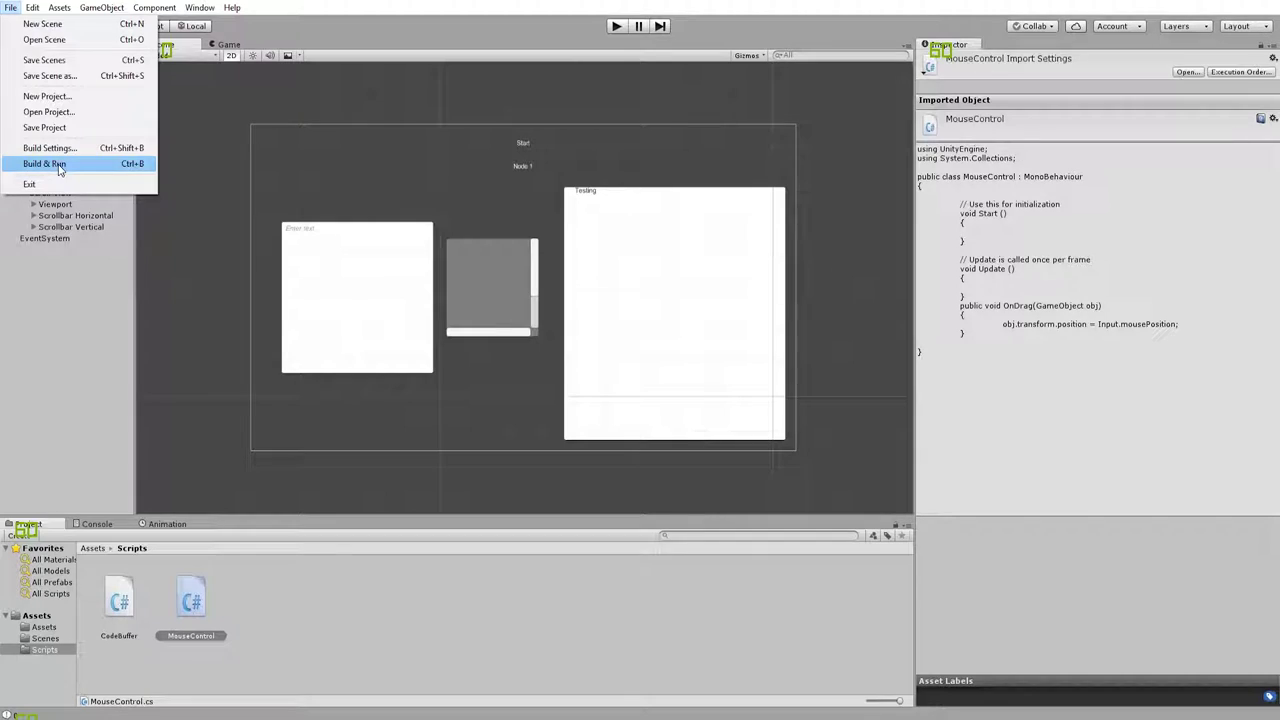
pyautogui.click(75, 166)
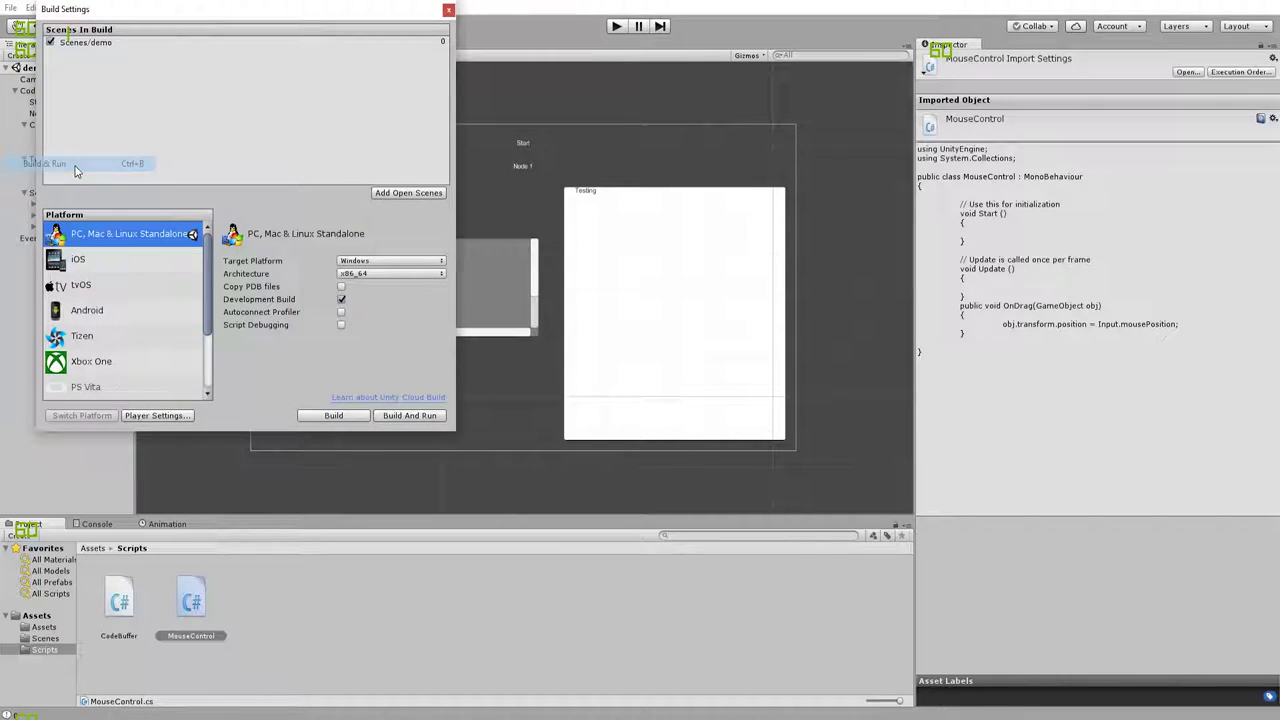
pyautogui.click(409, 415)
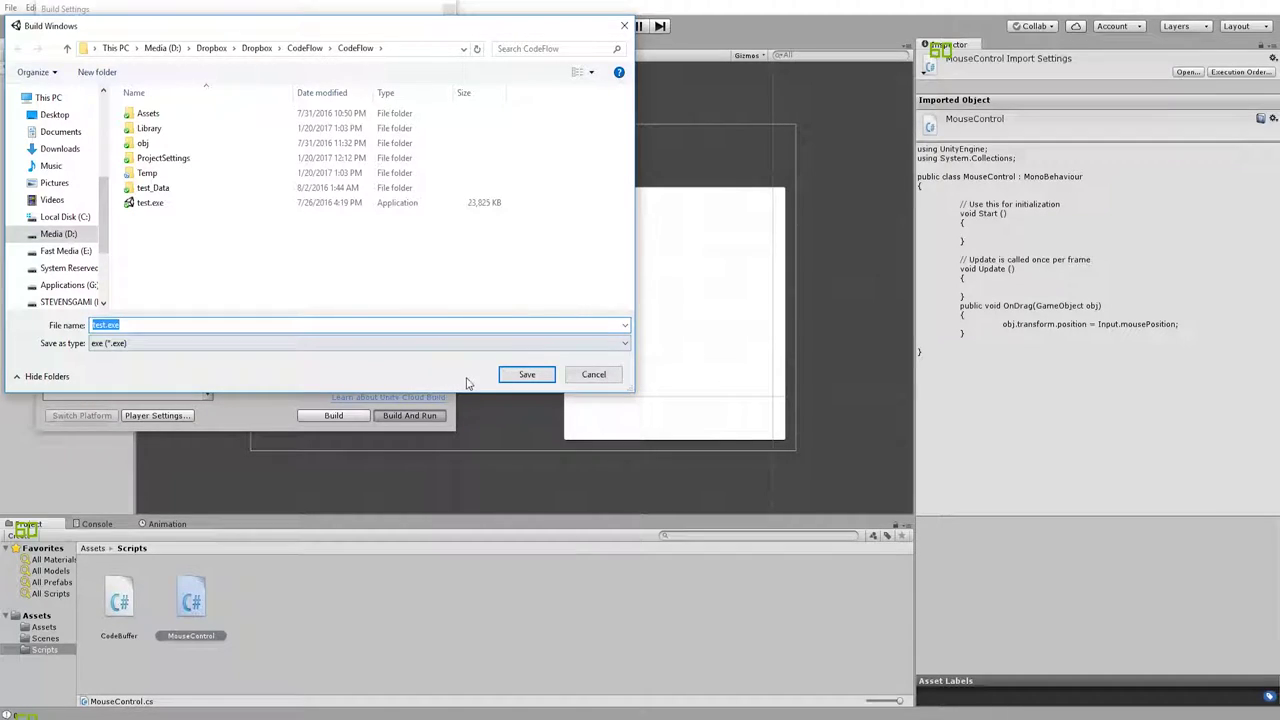
pyautogui.click(509, 377)
pyautogui.click(677, 365)
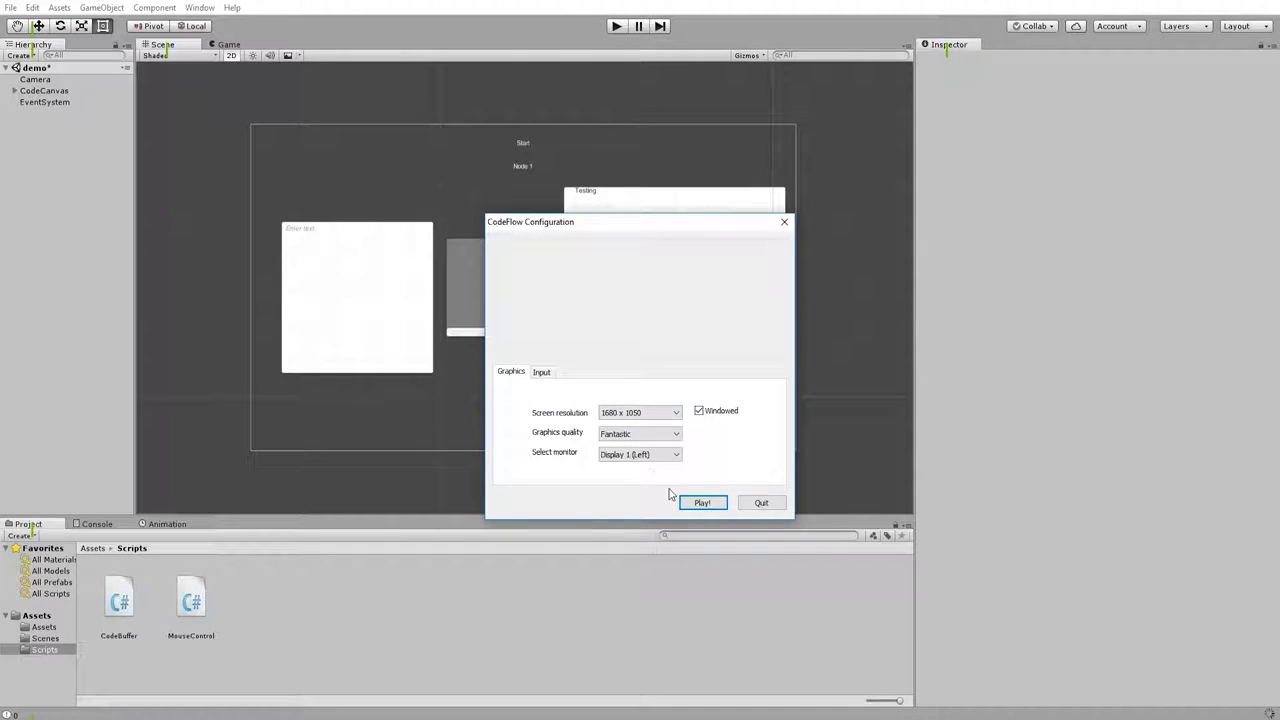
# Step: In CodeFlow Configuration, turn off Windowed, pick 1920 x 1080, keep Display 1 (Left), and Play
pyautogui.click(648, 414)
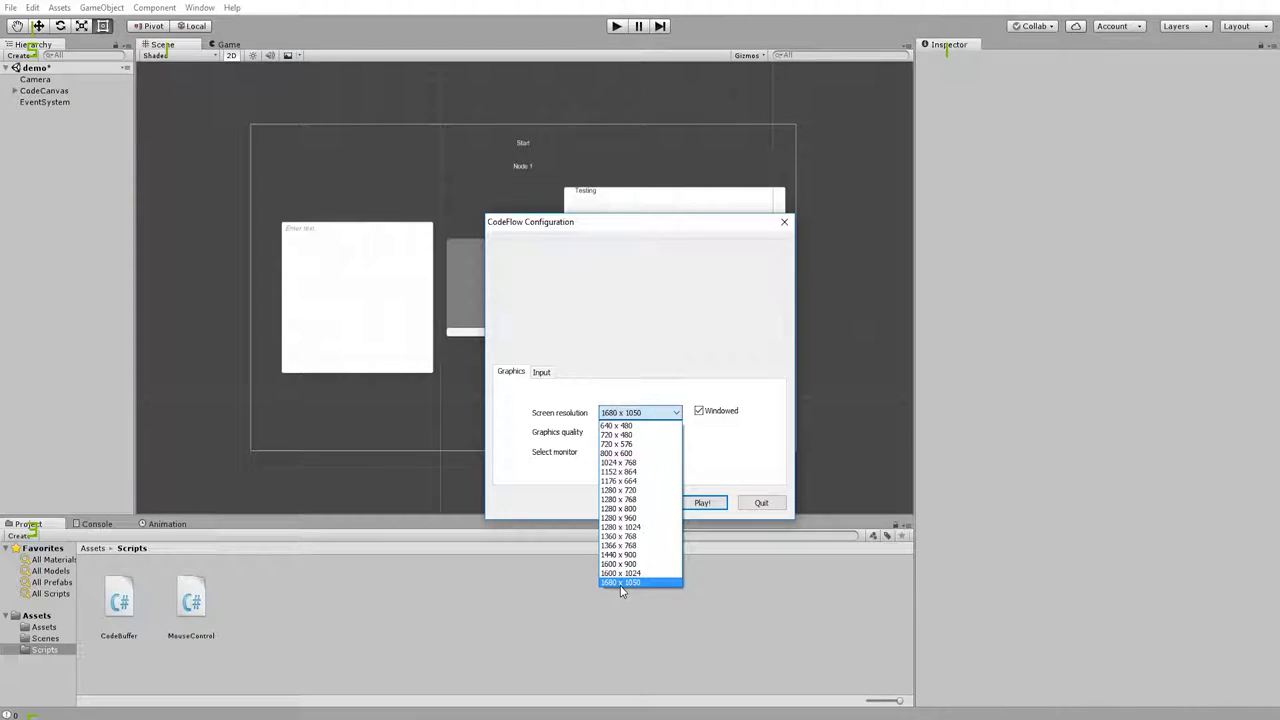
pyautogui.click(714, 417)
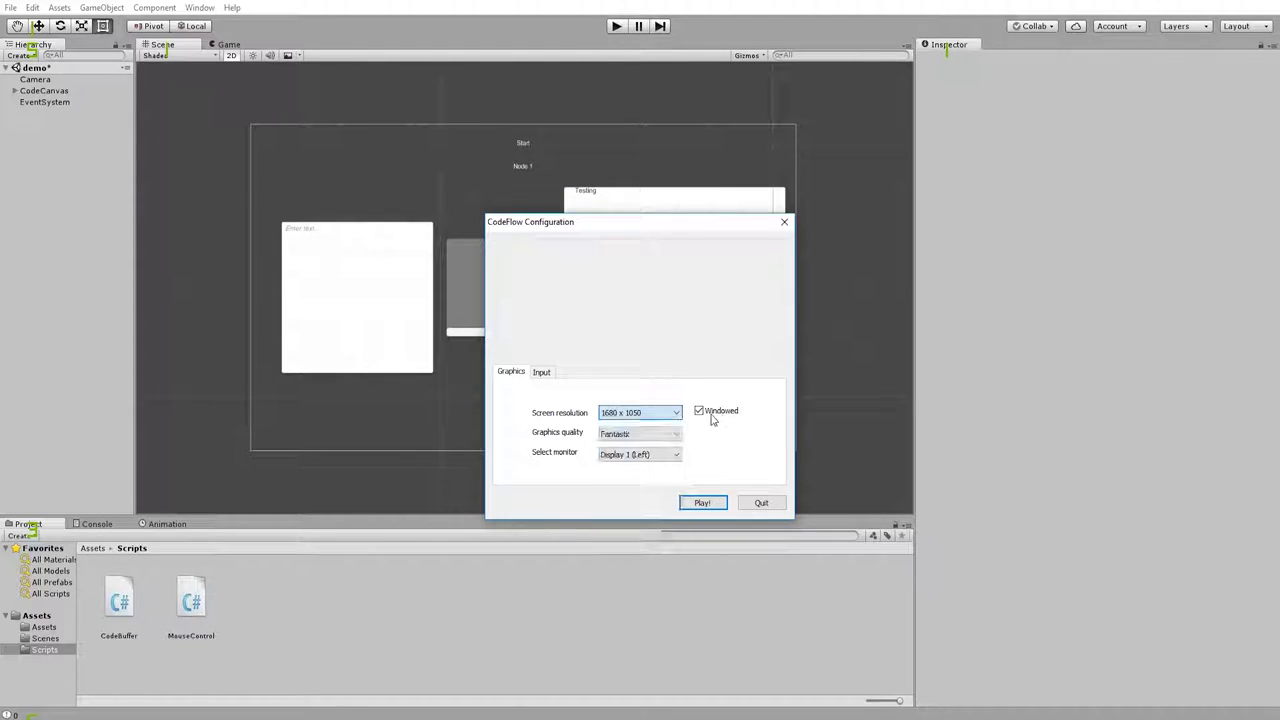
pyautogui.click(701, 412)
pyautogui.click(670, 416)
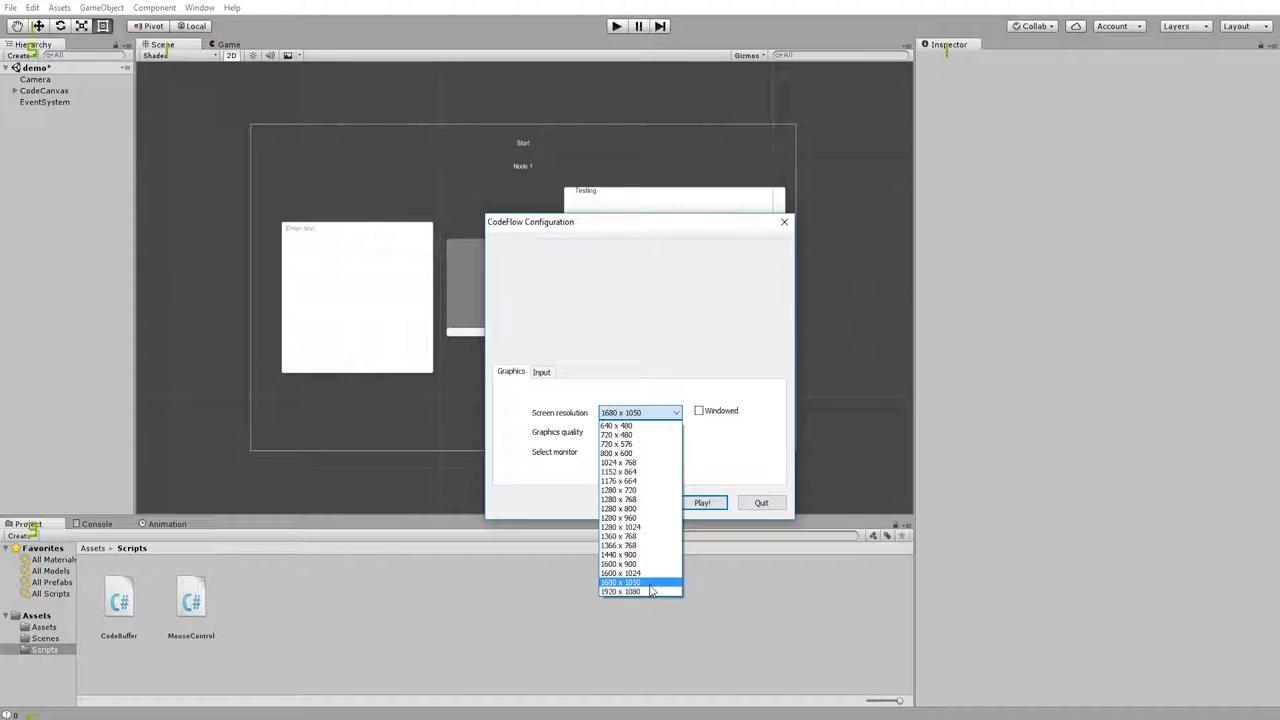
pyautogui.click(652, 591)
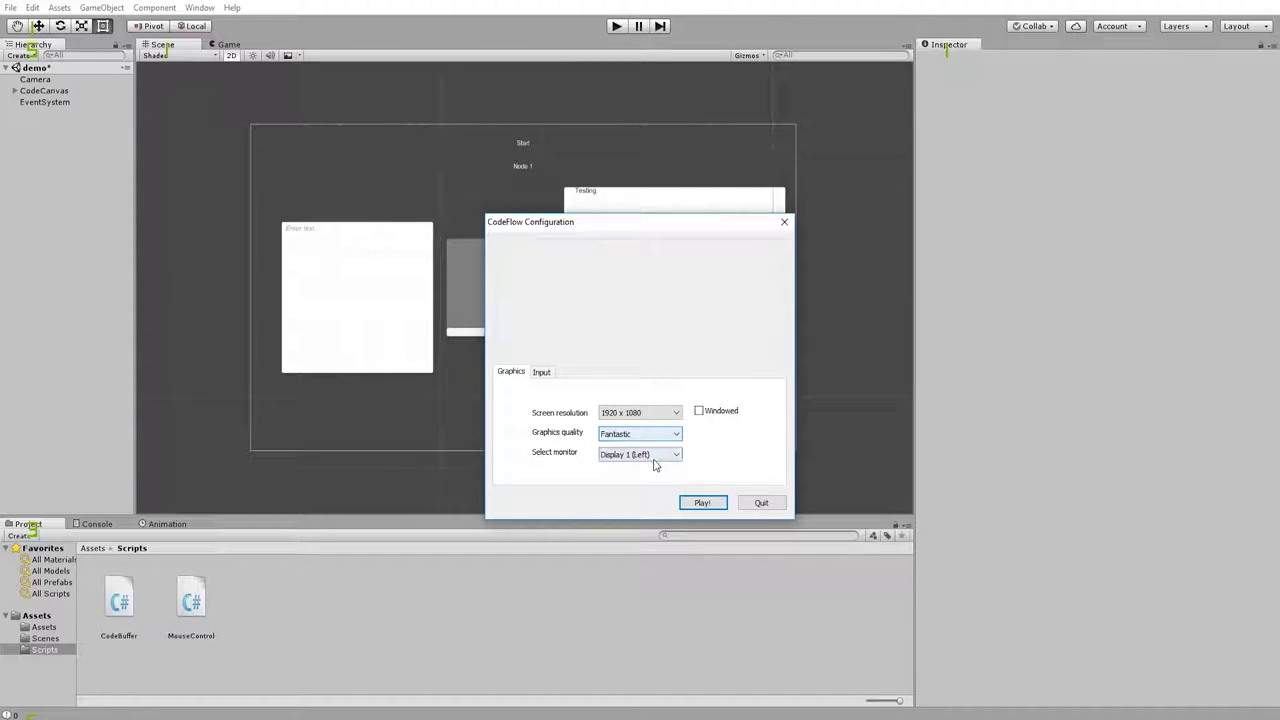
pyautogui.click(626, 456)
pyautogui.click(625, 466)
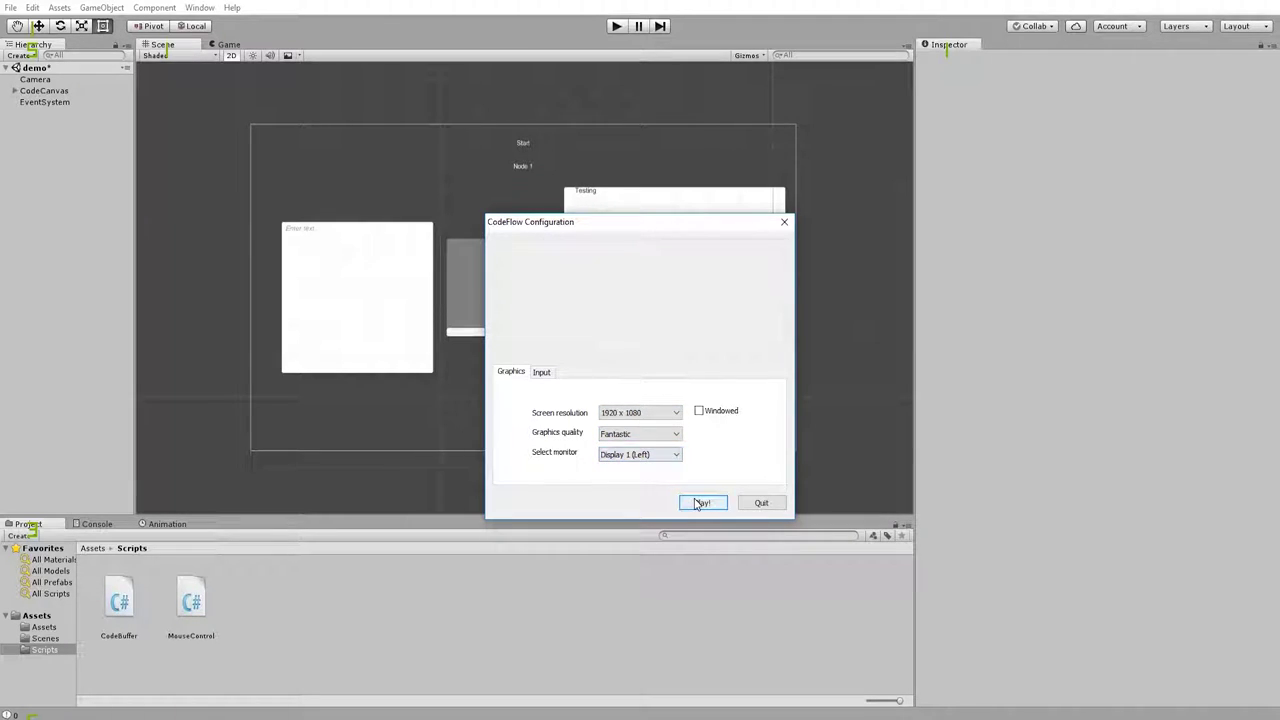
pyautogui.click(702, 503)
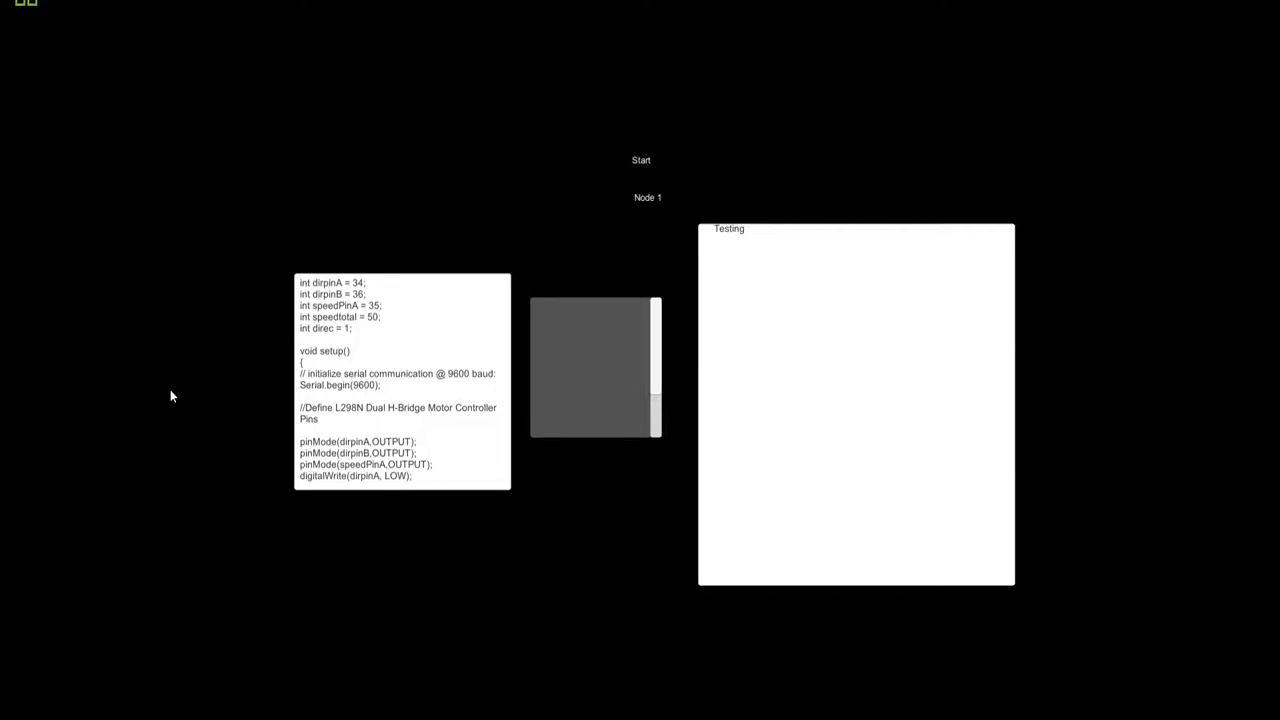
# Step: Select all the code in the field, then deselect it and put the caret at the end
pyautogui.click(351, 376)
pyautogui.click(380, 447)
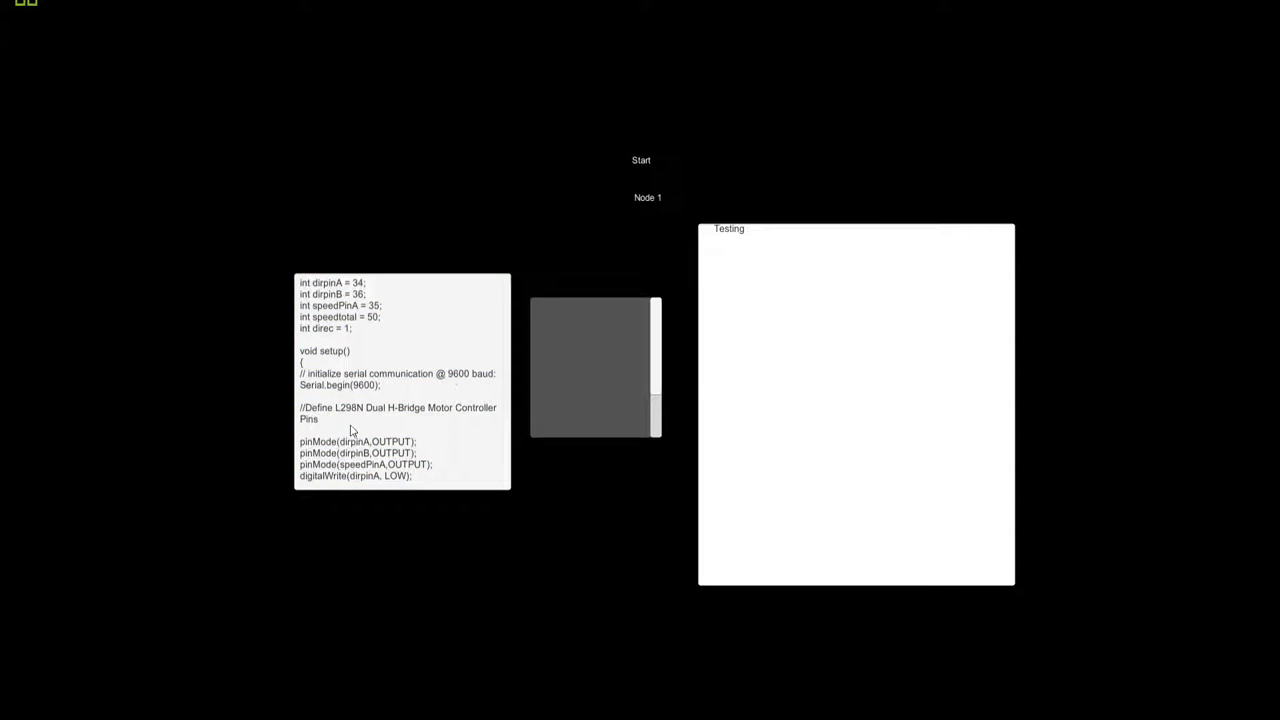
pyautogui.click(558, 365)
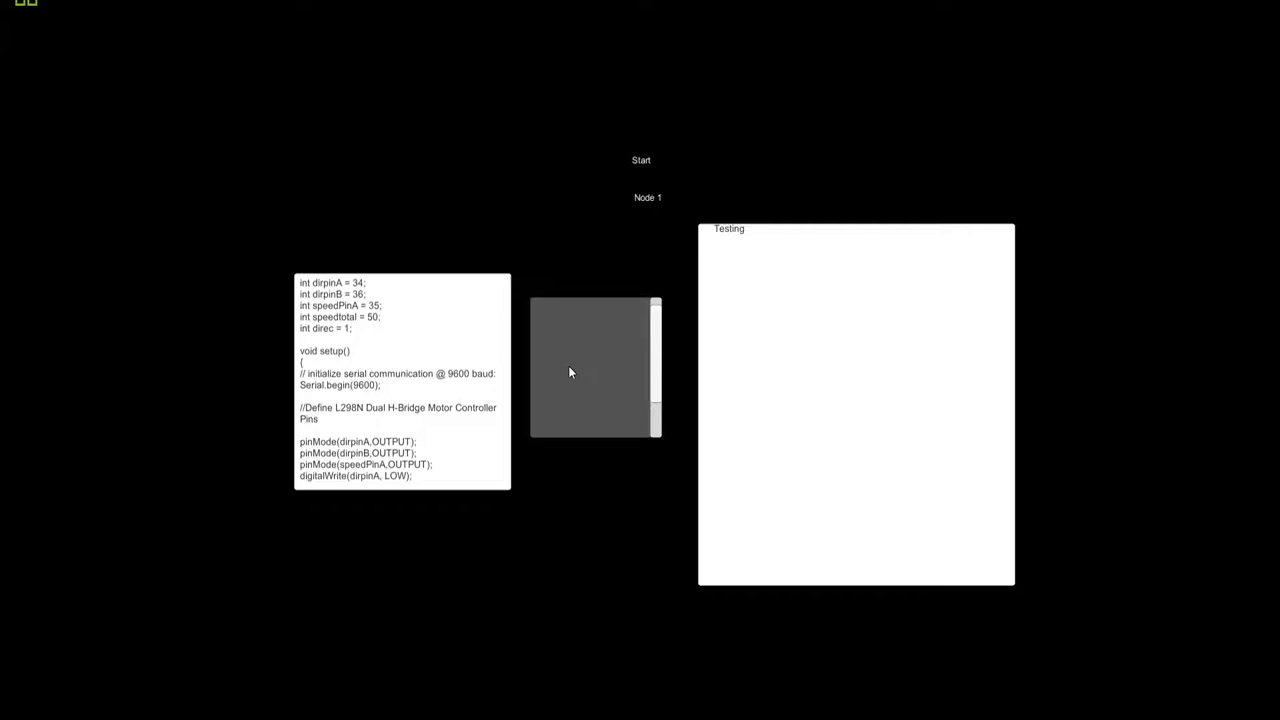
pyautogui.click(477, 374)
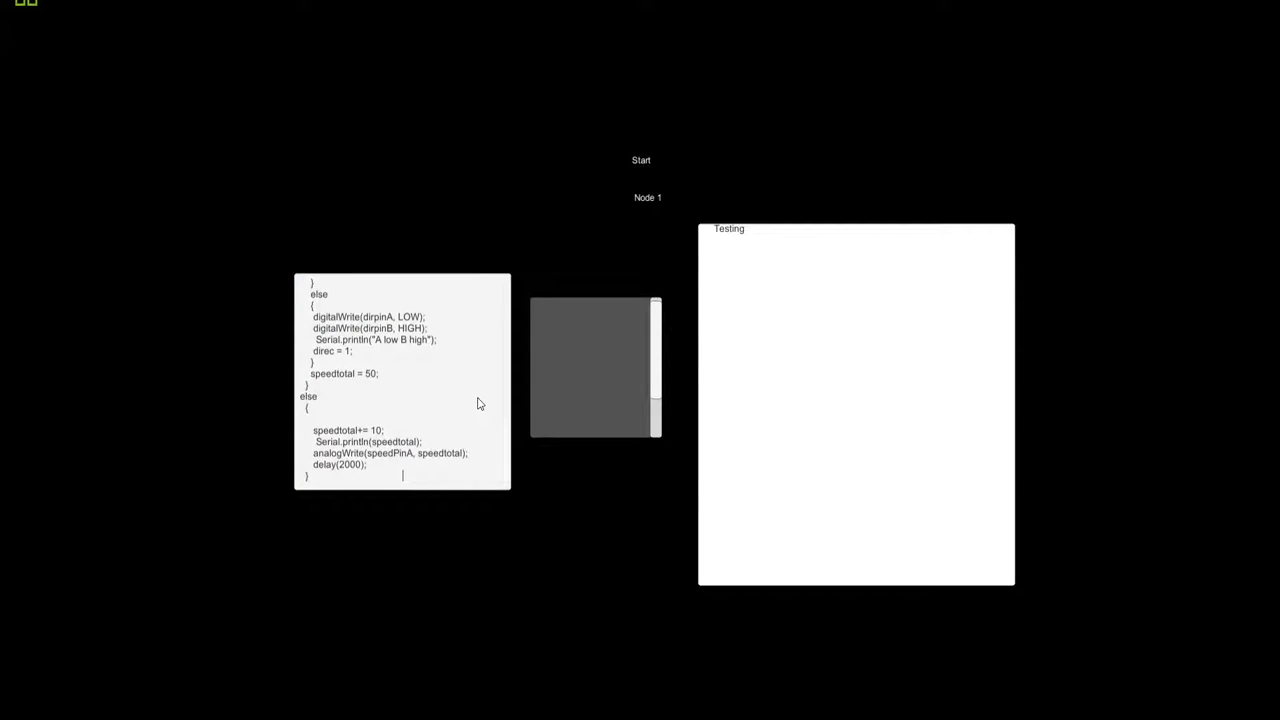
pyautogui.scroll(6, 477, 403)
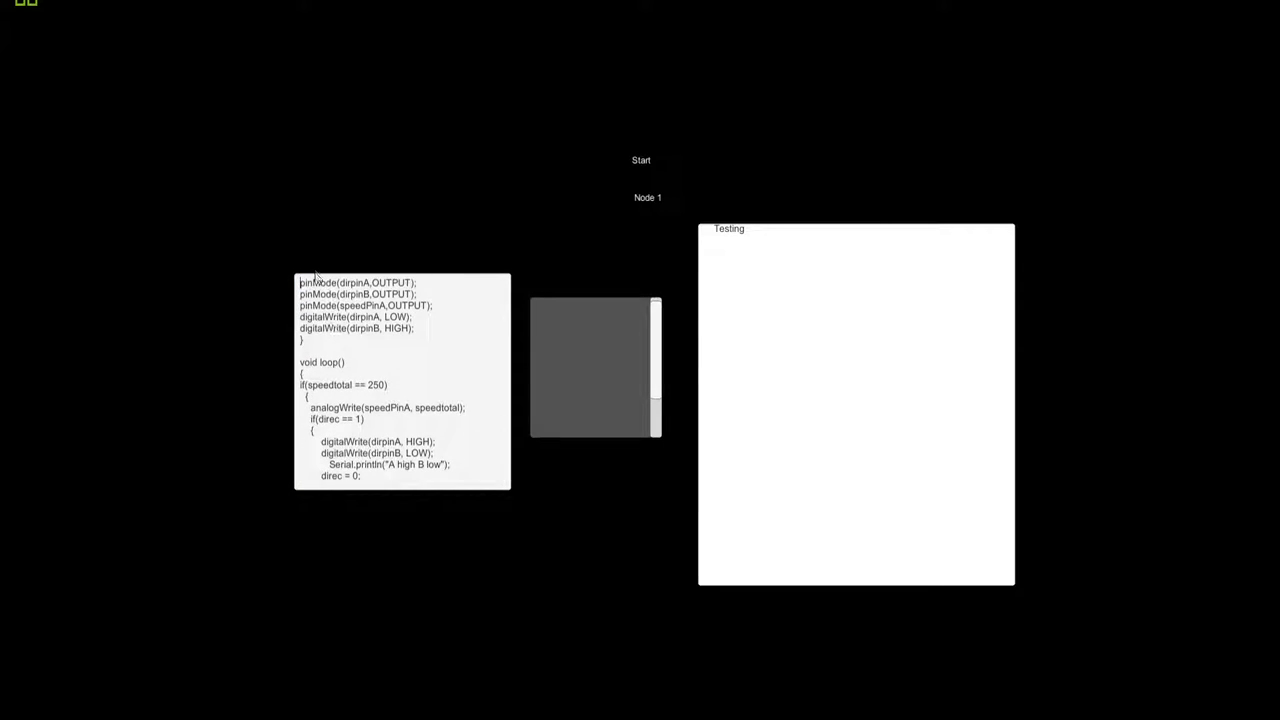
pyautogui.scroll(-6, 333, 396)
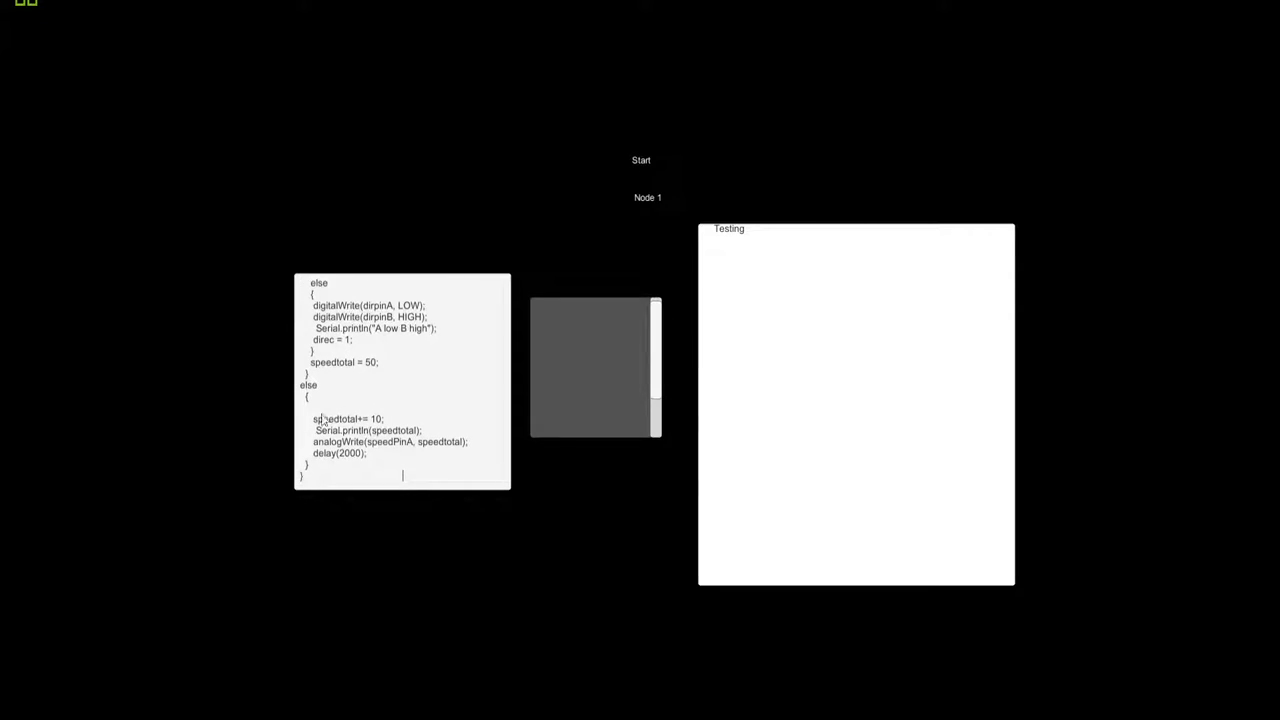
# Step: Move the caret up and down through the Arduino code lines with Up, Down and Home
pyautogui.press('Up')
pyautogui.press('Home')
pyautogui.press('Up')
pyautogui.press('Up')
pyautogui.press('Up')
pyautogui.press('Up')
pyautogui.press('Up')
pyautogui.press('Up')
pyautogui.press('Up')
pyautogui.press('Up')
pyautogui.press('Up')
pyautogui.press('Up')
pyautogui.press('Up')
pyautogui.press('Up')
pyautogui.press('Up')
pyautogui.press('Up')
pyautogui.press('Up')
pyautogui.press('Up')
pyautogui.press('Up')
pyautogui.press('Up')
pyautogui.press('Up')
pyautogui.press('Up')
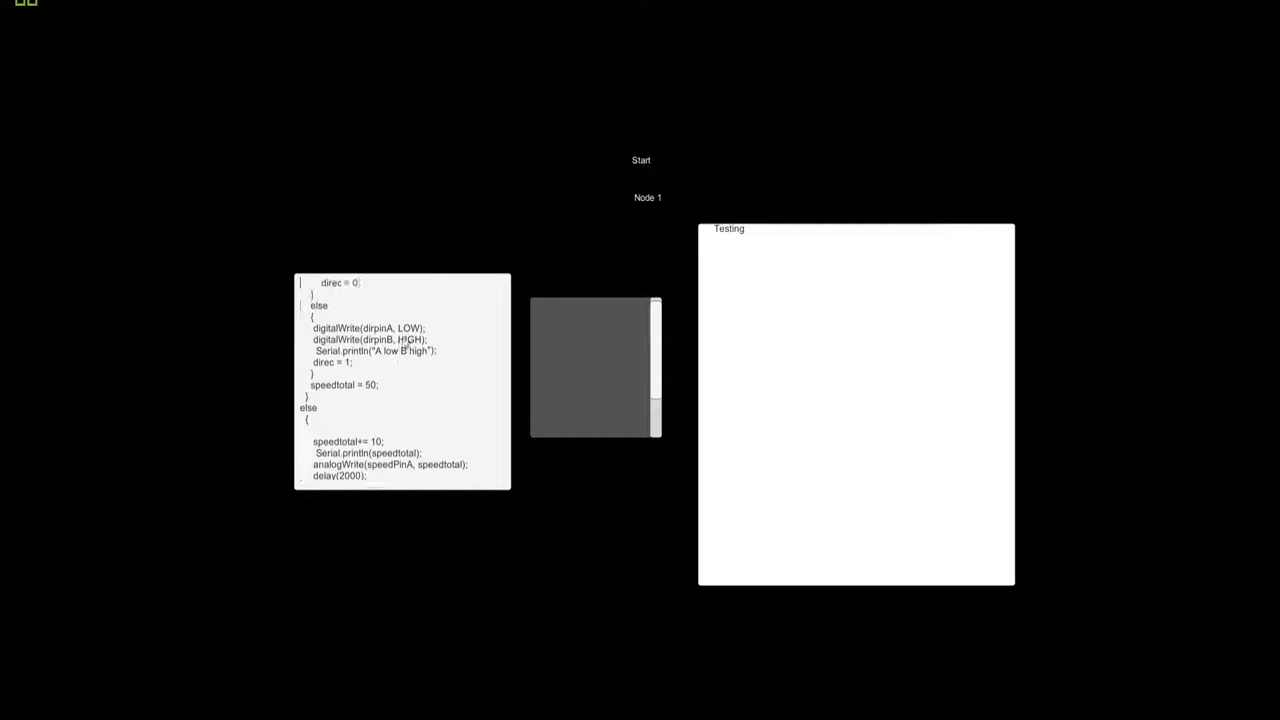
pyautogui.press('Down')
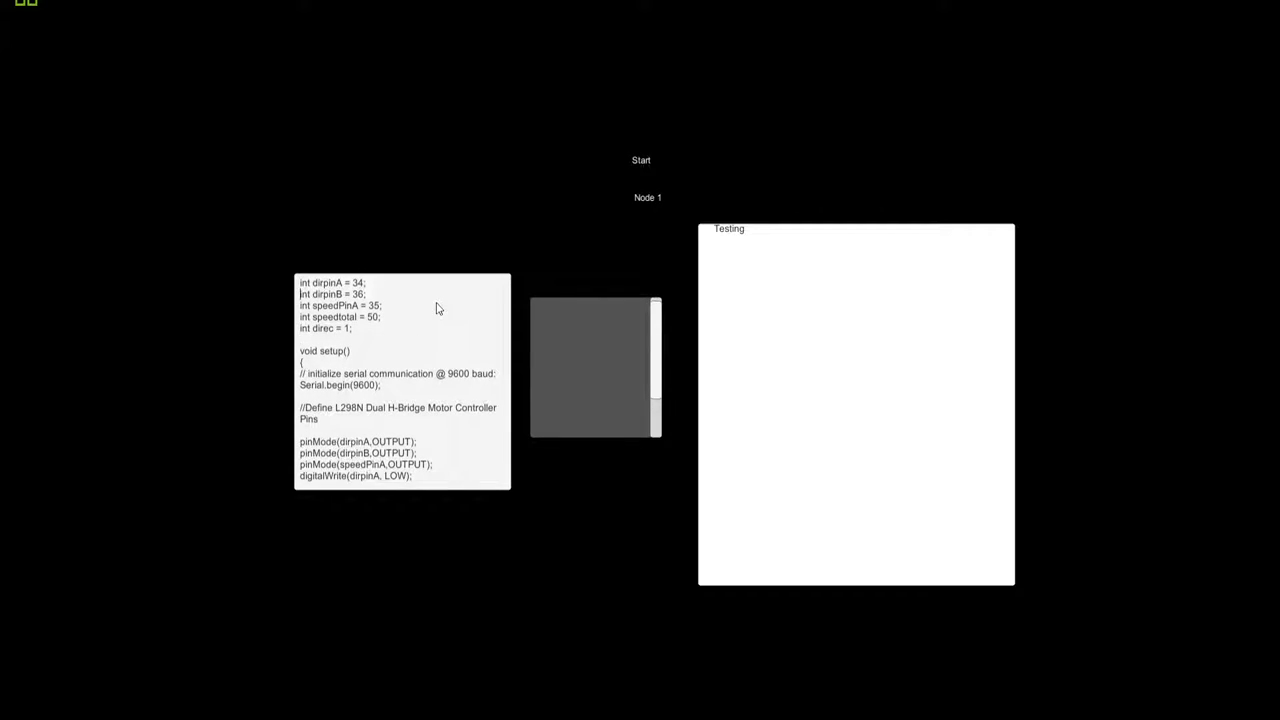
pyautogui.press('Down')
pyautogui.press('Down')
pyautogui.press('Down')
pyautogui.press('Down')
pyautogui.press('Down')
pyautogui.press('Down')
pyautogui.press('Down')
pyautogui.press('Down')
pyautogui.press('Down')
pyautogui.press('Down')
pyautogui.press('Down')
pyautogui.press('Down')
pyautogui.press('Down')
pyautogui.press('Down')
pyautogui.press('Down')
pyautogui.press('Down')
pyautogui.press('Down')
pyautogui.press('Down')
pyautogui.press('Down')
pyautogui.press('Down')
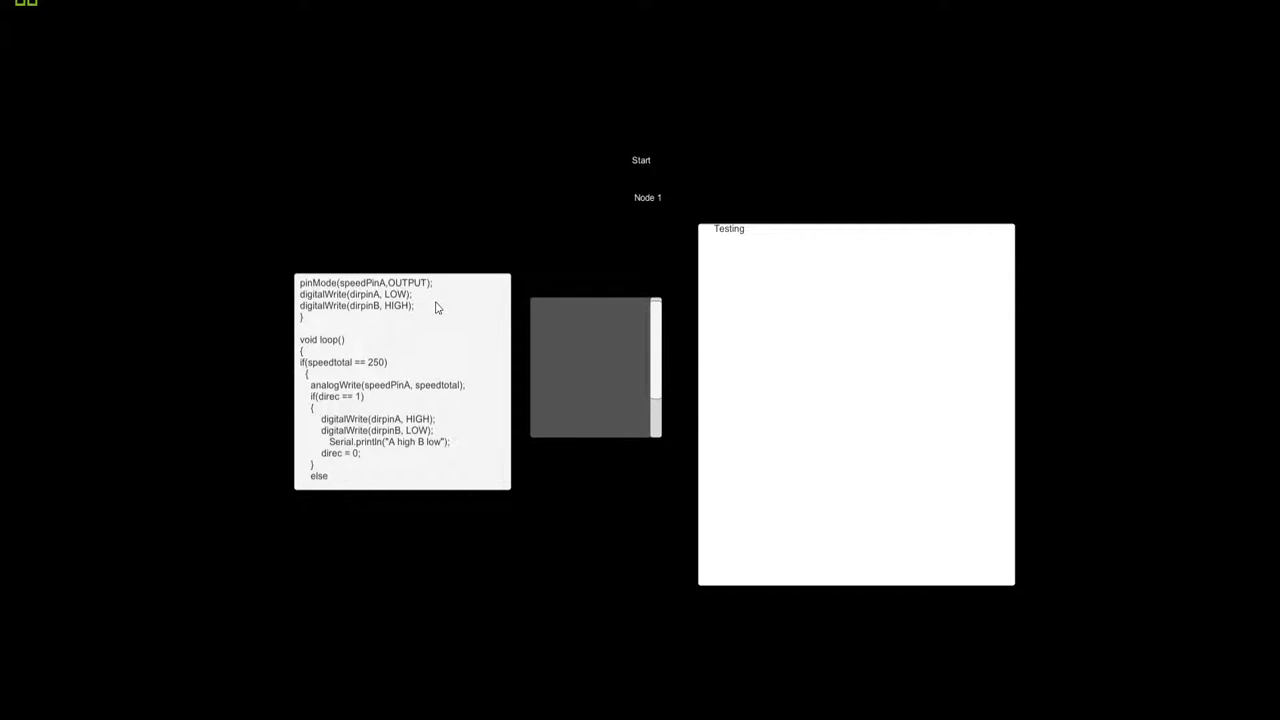
pyautogui.press('Up')
pyautogui.press('Up')
pyautogui.press('Up')
pyautogui.press('Up')
pyautogui.press('Up')
pyautogui.press('Up')
pyautogui.press('Up')
pyautogui.press('Up')
pyautogui.press('Up')
pyautogui.press('Up')
pyautogui.press('Up')
pyautogui.press('Up')
pyautogui.press('Up')
pyautogui.press('Up')
pyautogui.press('Up')
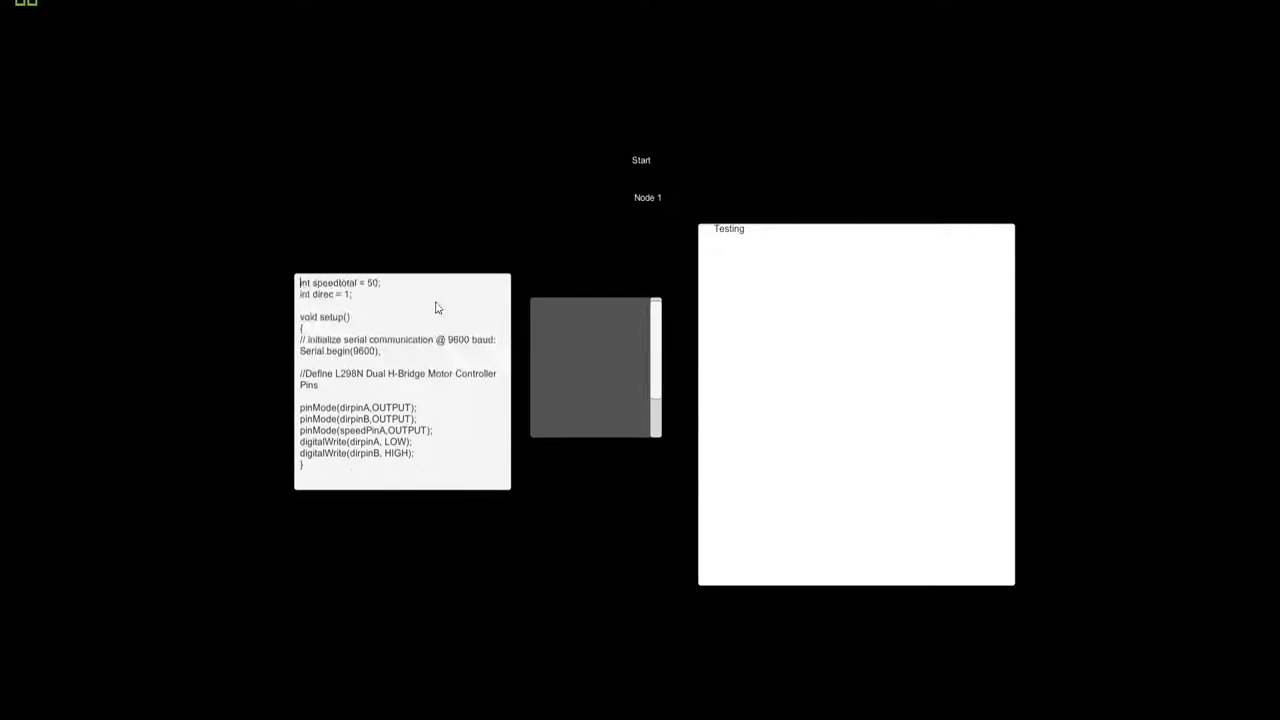
pyautogui.press('Down')
pyautogui.press('Down')
pyautogui.press('Down')
pyautogui.press('Down')
pyautogui.press('Down')
pyautogui.press('Down')
pyautogui.press('Down')
pyautogui.press('Down')
pyautogui.press('Down')
pyautogui.press('Down')
pyautogui.press('Down')
pyautogui.press('Down')
pyautogui.press('Down')
pyautogui.press('Down')
pyautogui.press('Down')
pyautogui.press('Down')
pyautogui.press('Down')
pyautogui.press('Down')
pyautogui.press('Down')
pyautogui.press('Down')
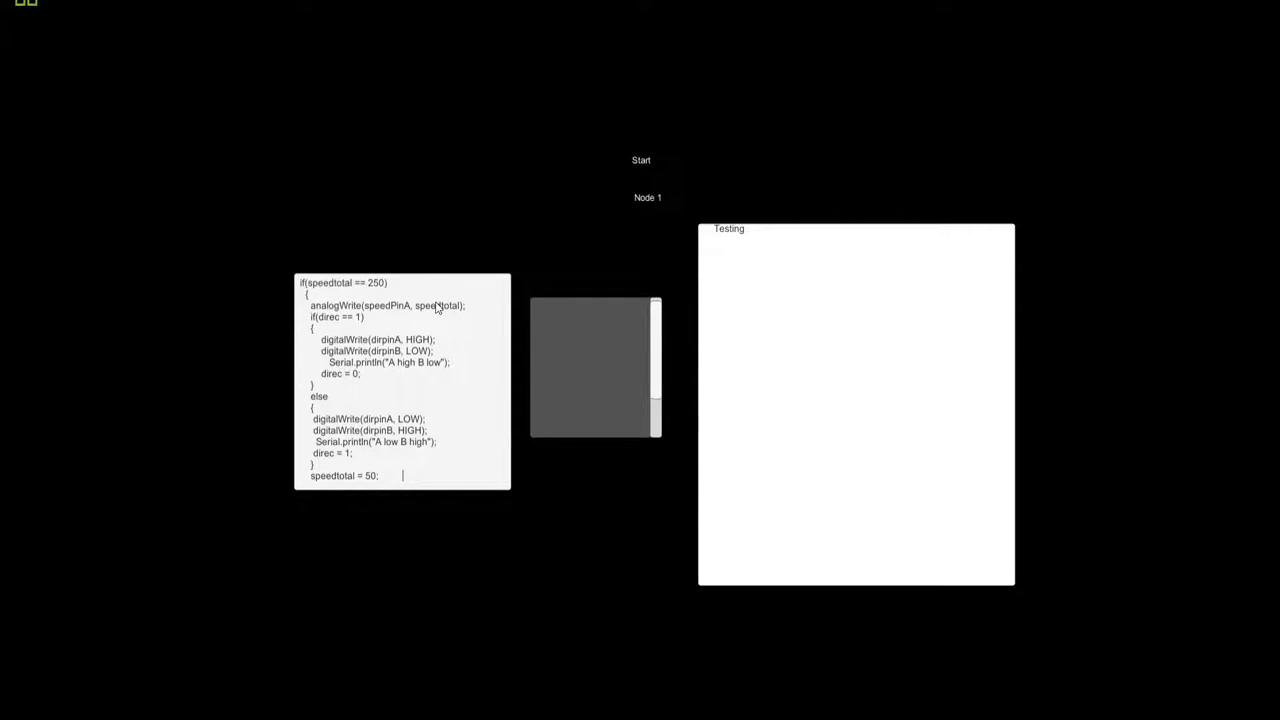
pyautogui.press('Up')
pyautogui.press('Up')
pyautogui.press('Up')
pyautogui.press('Up')
pyautogui.press('Up')
pyautogui.press('Up')
pyautogui.press('Up')
pyautogui.press('Up')
pyautogui.press('Up')
pyautogui.press('Up')
pyautogui.press('Up')
pyautogui.press('Up')
pyautogui.press('Up')
pyautogui.press('Up')
pyautogui.press('Up')
pyautogui.press('Up')
pyautogui.press('Up')
pyautogui.press('Up')
pyautogui.press('Up')
pyautogui.press('Up')
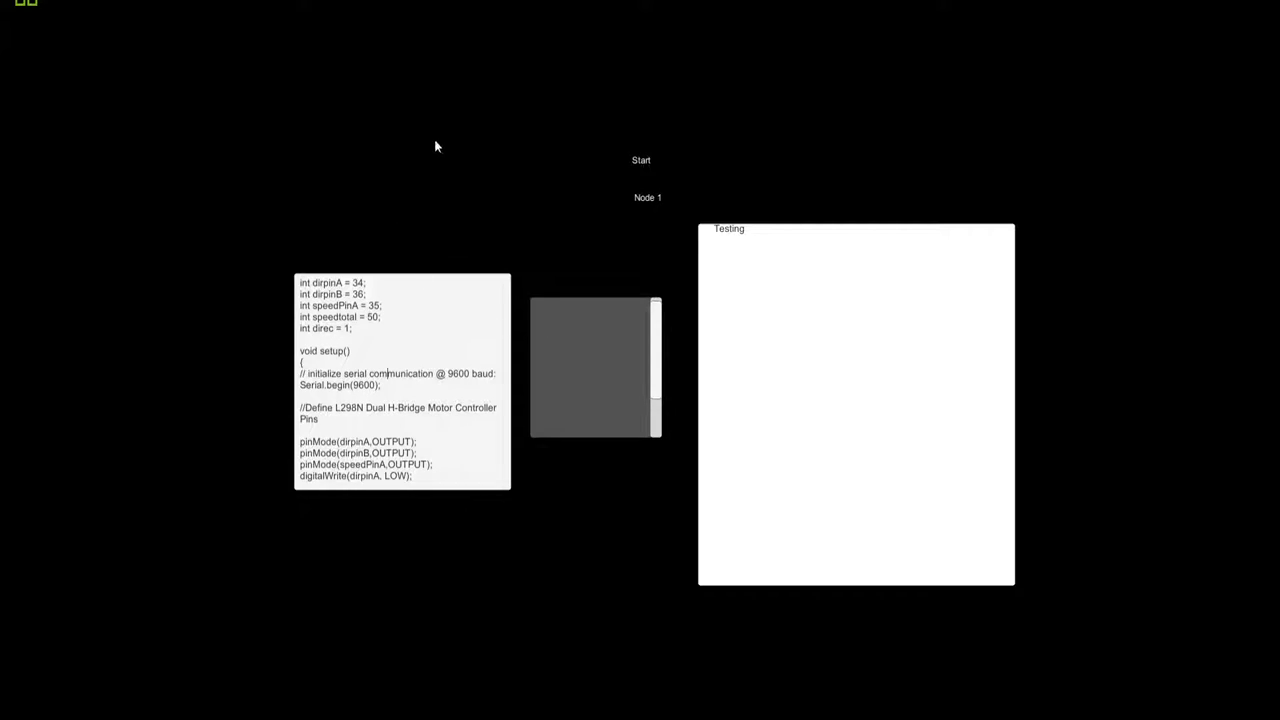
# Step: Quit the CodeFlow app with Alt+F4 and return to the Unity editor
pyautogui.click(588, 309)
pyautogui.hotkey('alt', 'F4')
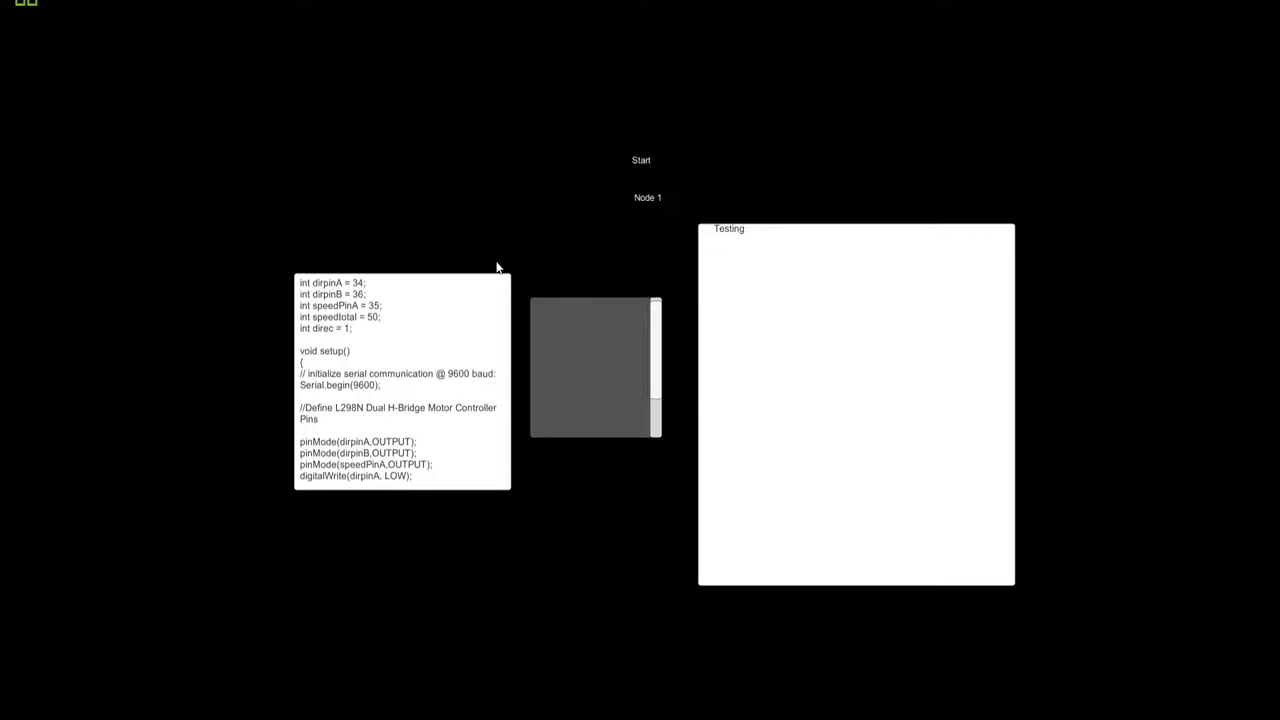
pyautogui.click(860, 400)
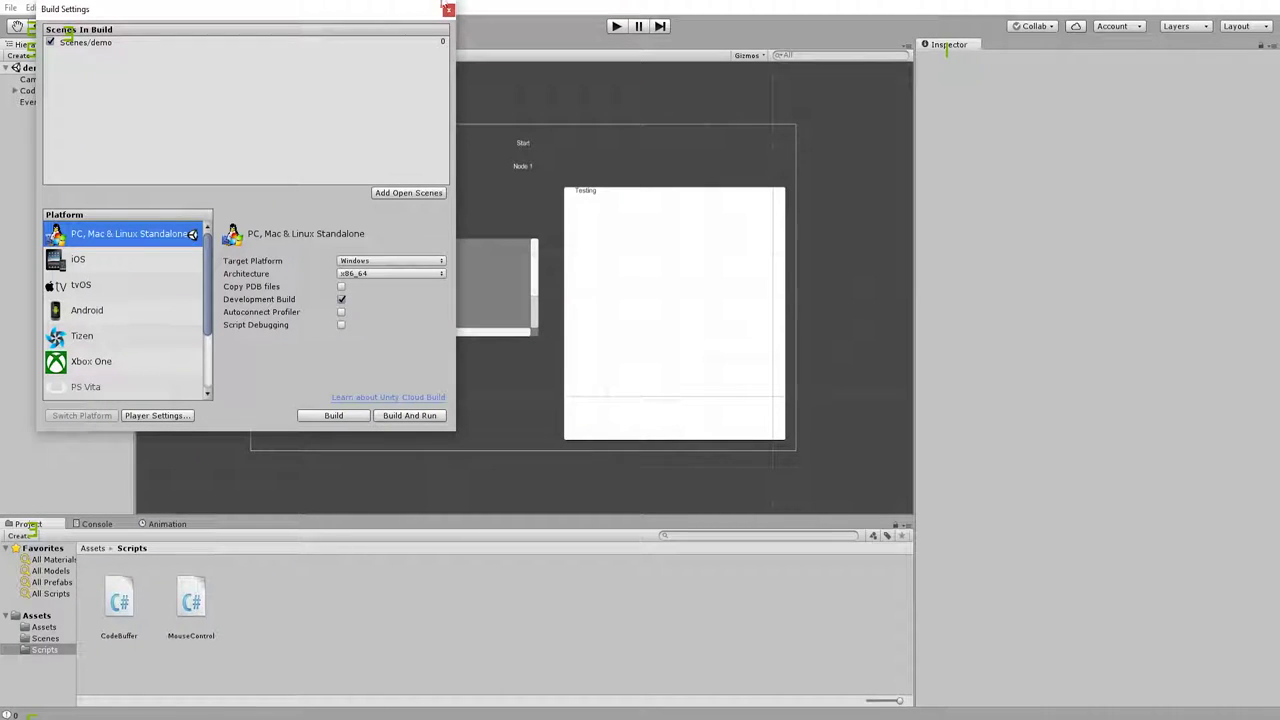
# Step: Close Build Settings and select the TextField object in the scene
pyautogui.click(448, 12)
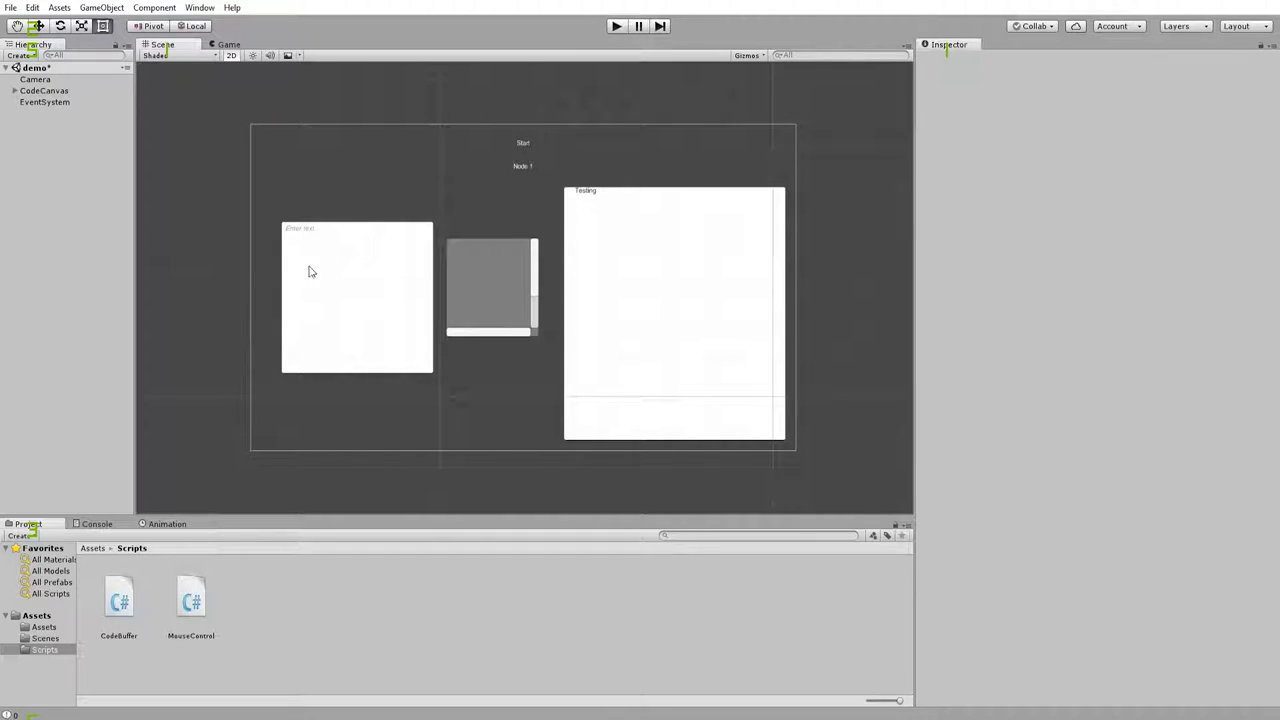
pyautogui.click(341, 312)
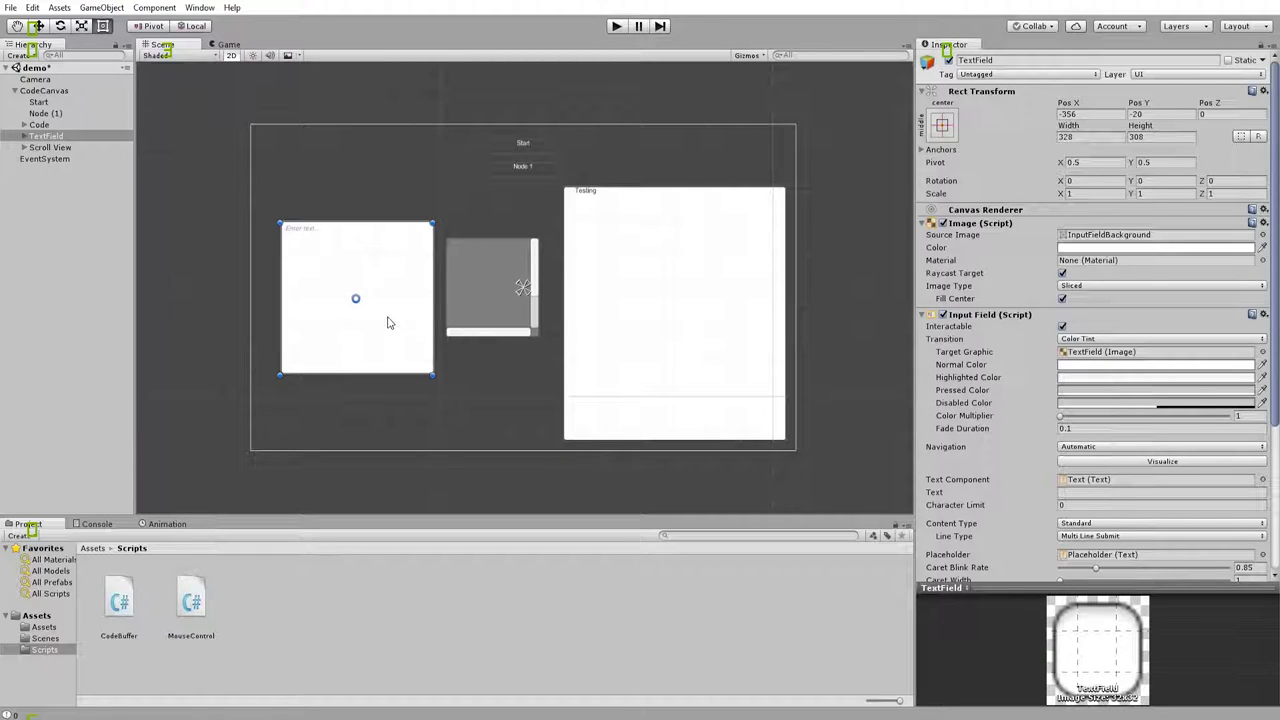
pyautogui.scroll(-3, 389, 323)
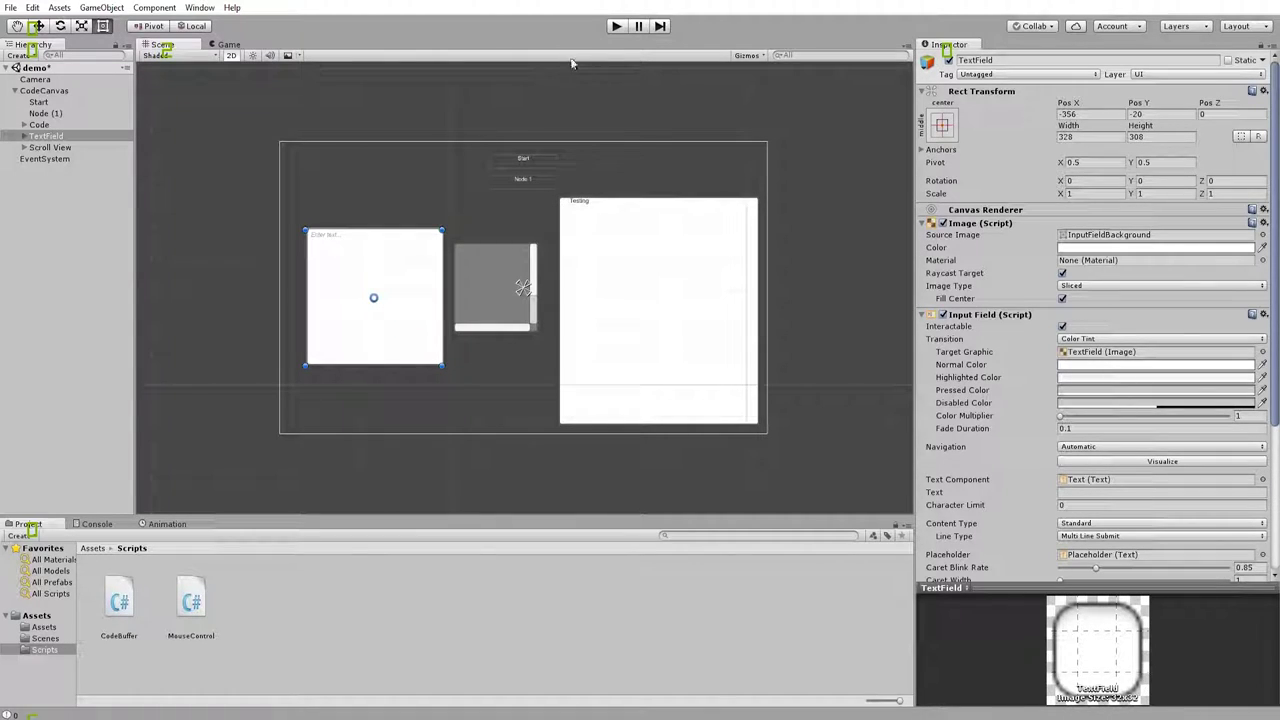
# Step: Run the scene briefly, focus the Testing input field, then stop Play mode
pyautogui.click(616, 27)
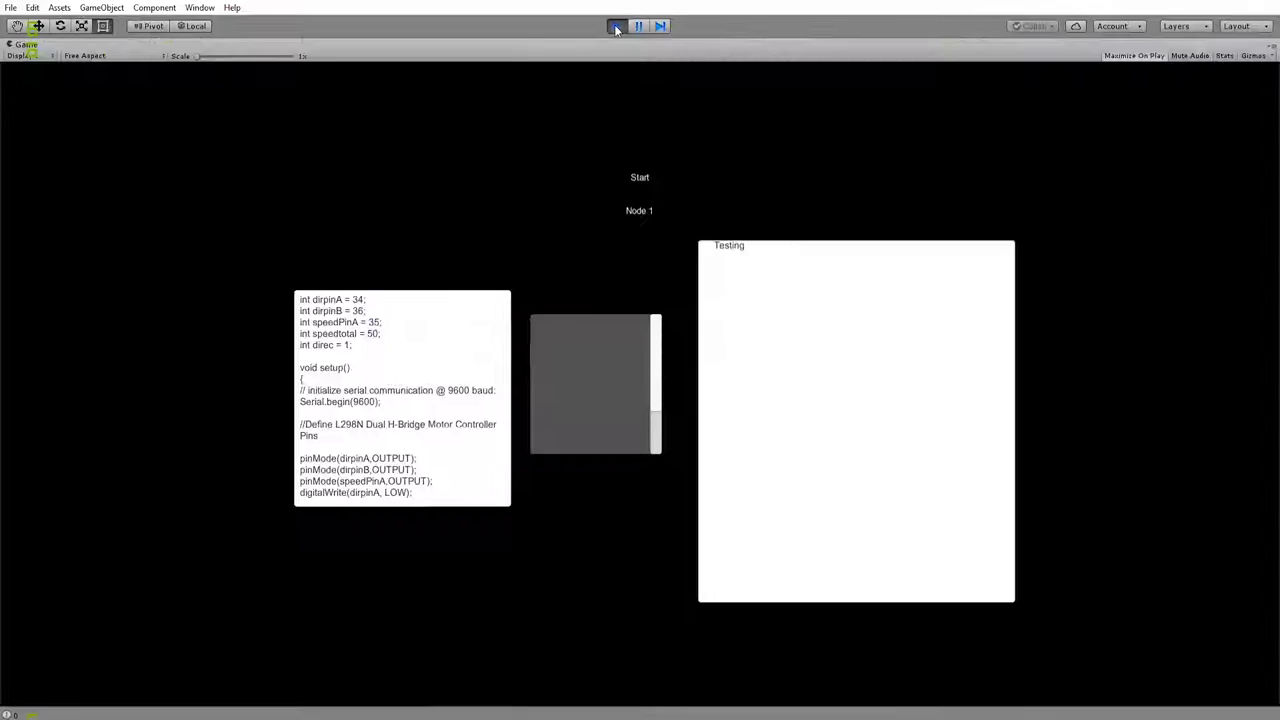
pyautogui.click(737, 290)
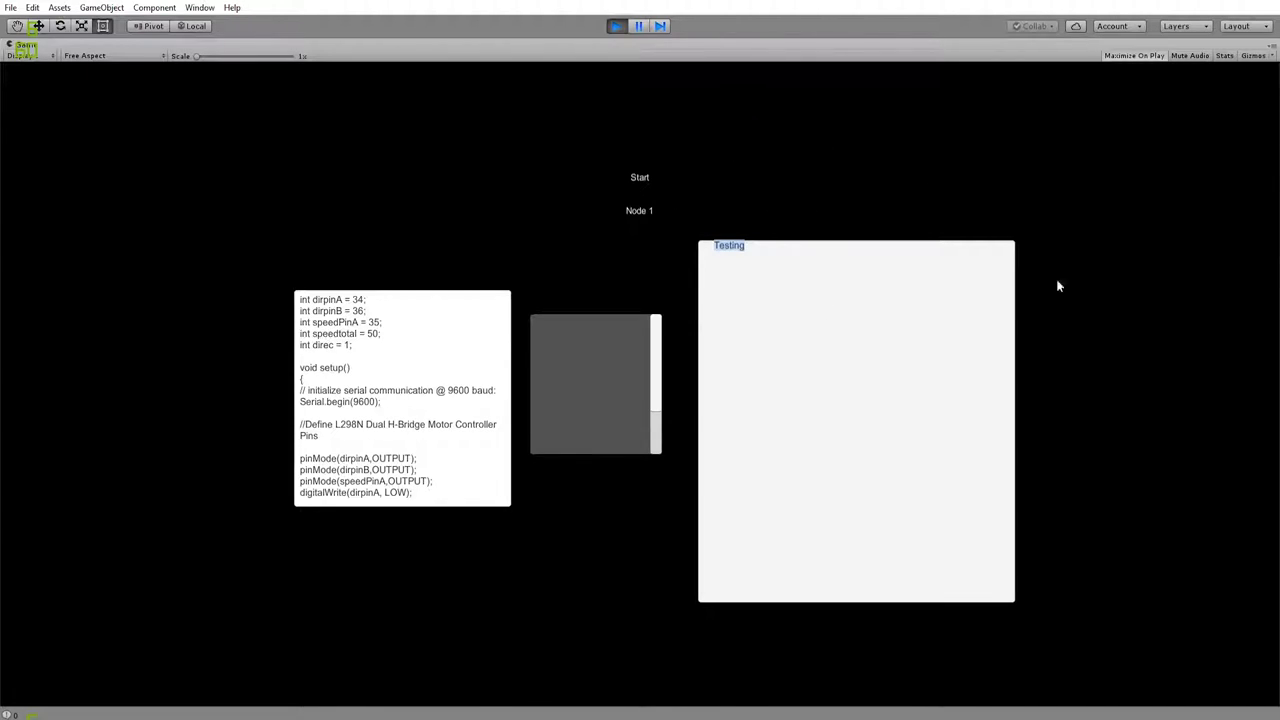
pyautogui.click(616, 26)
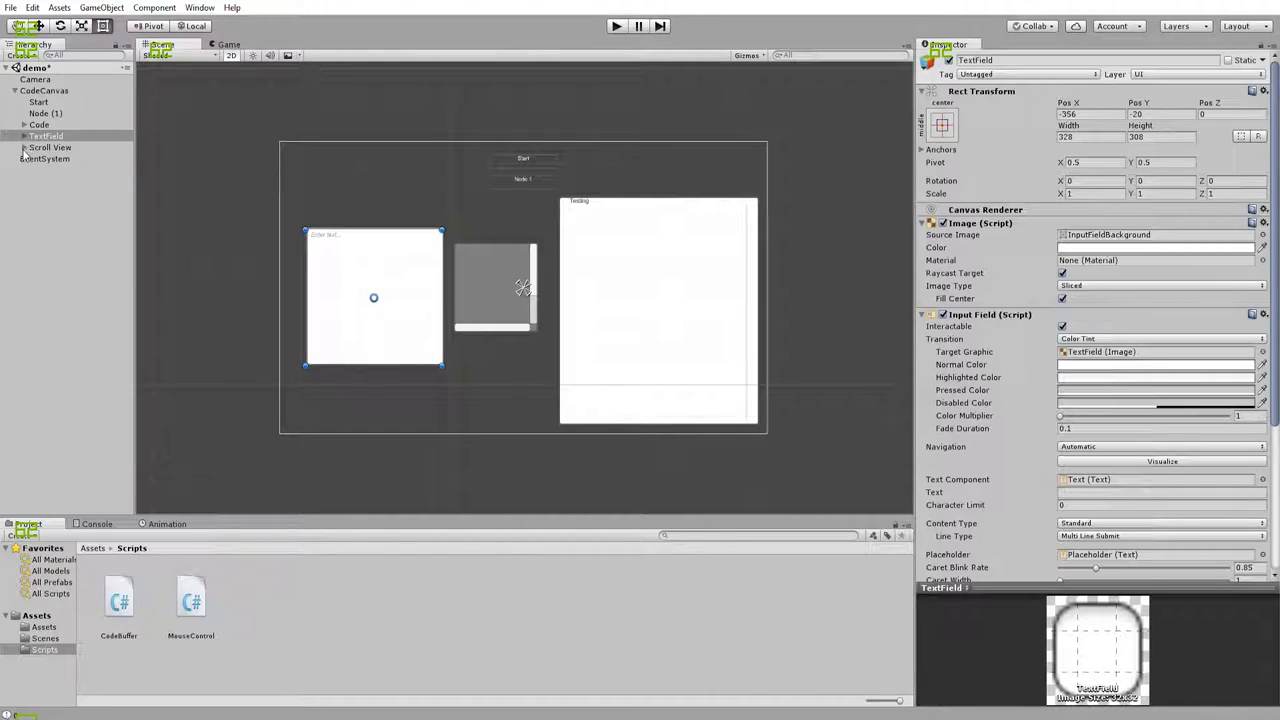
# Step: Select the Text object under Code, frame its tall text area, then switch to the Game view
pyautogui.click(24, 147)
pyautogui.click(24, 147)
pyautogui.click(24, 127)
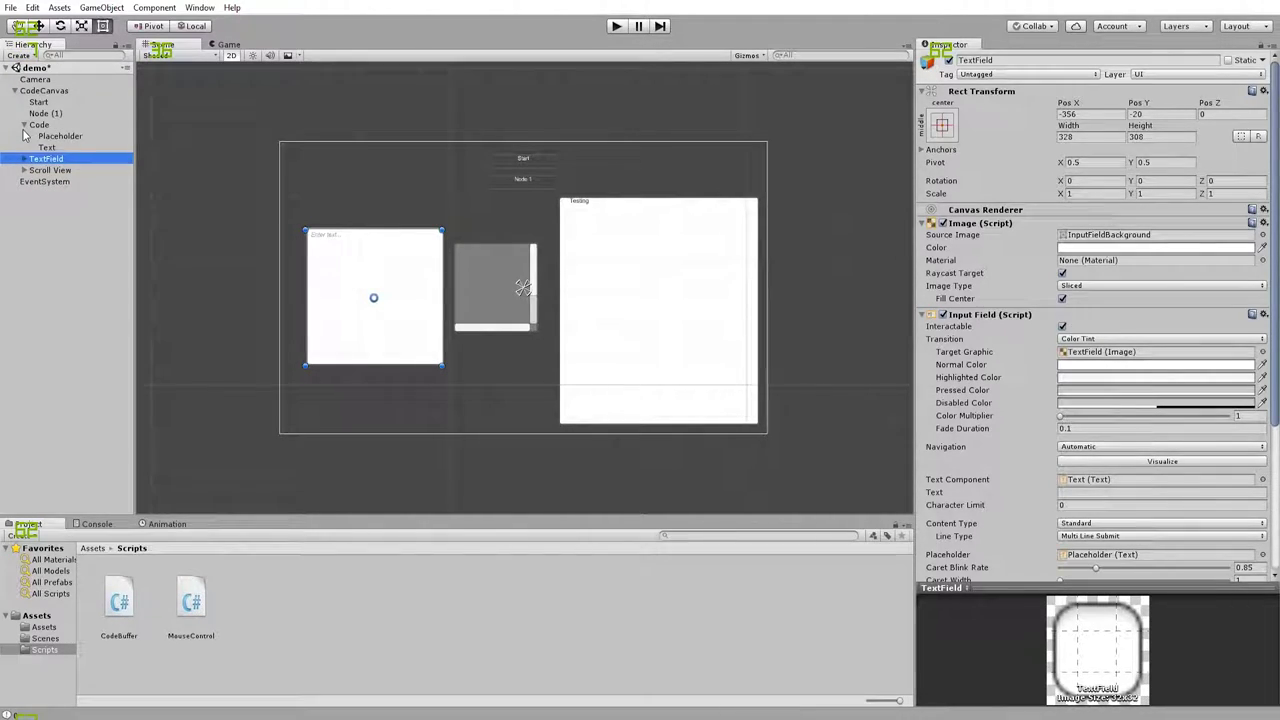
pyautogui.click(50, 148)
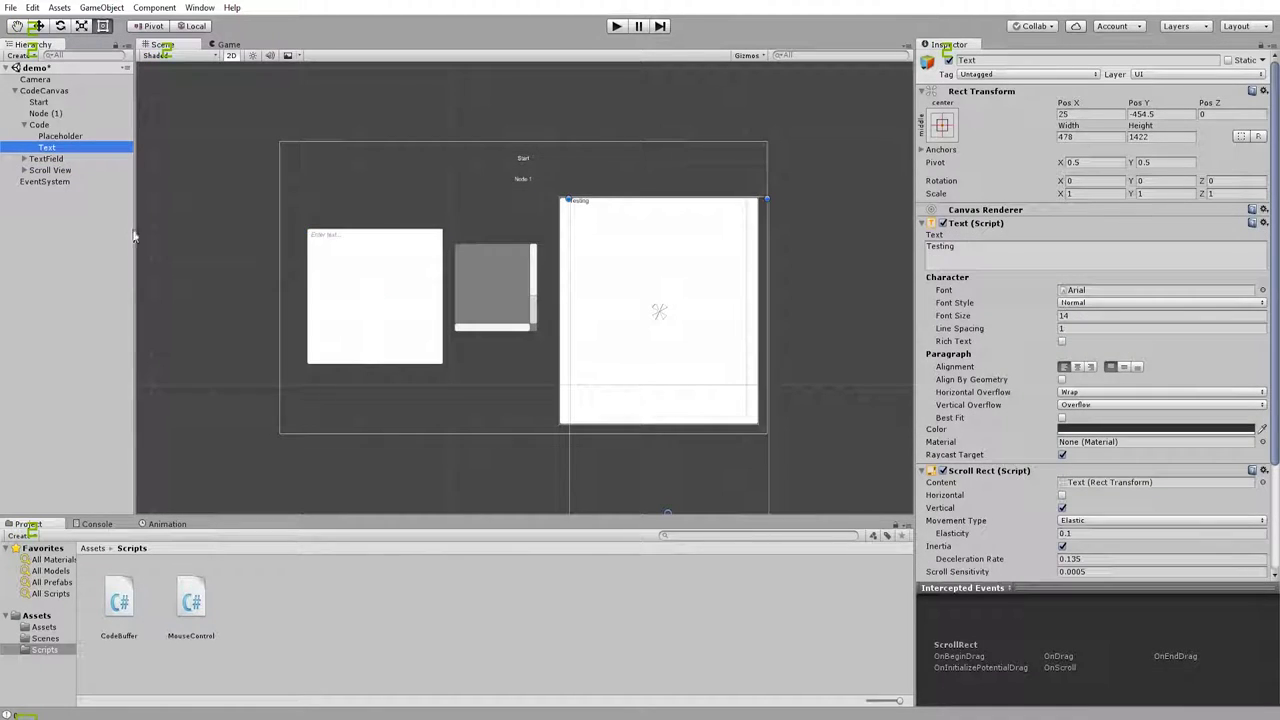
pyautogui.scroll(-3, 623, 391)
pyautogui.scroll(-2, 625, 392)
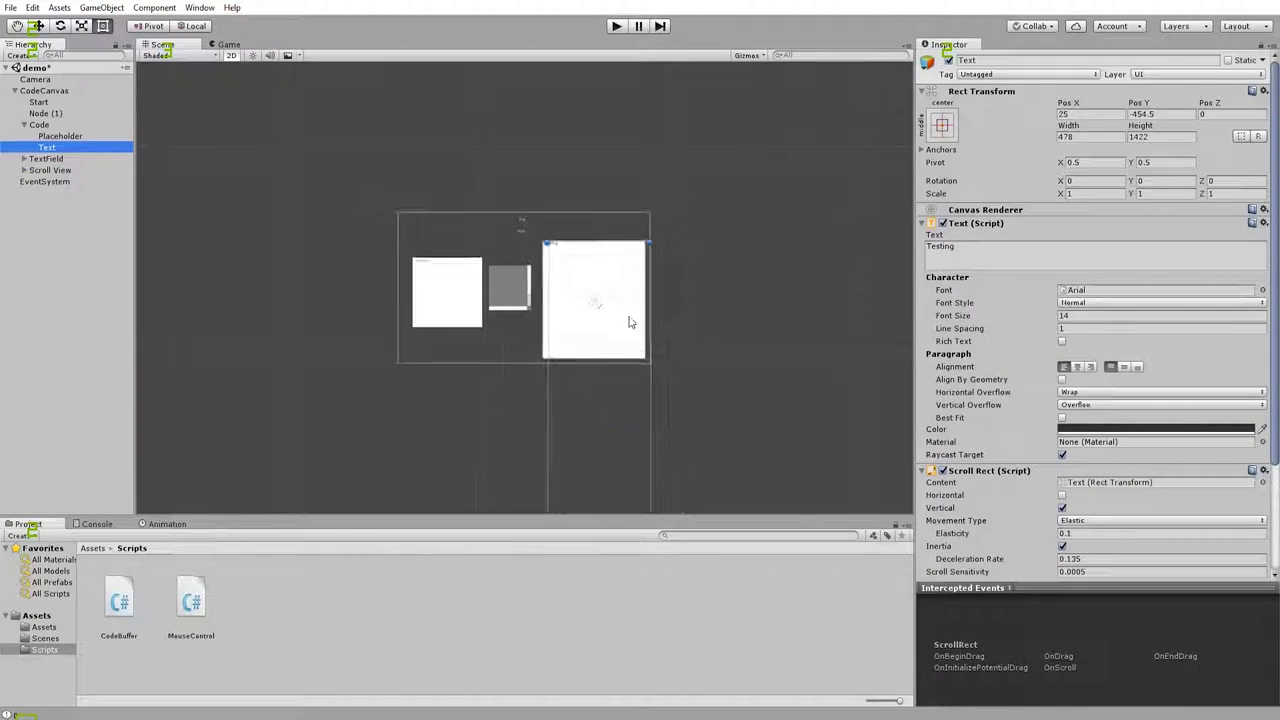
pyautogui.moveTo(634, 320); pyautogui.dragTo(660, 271, button='middle')
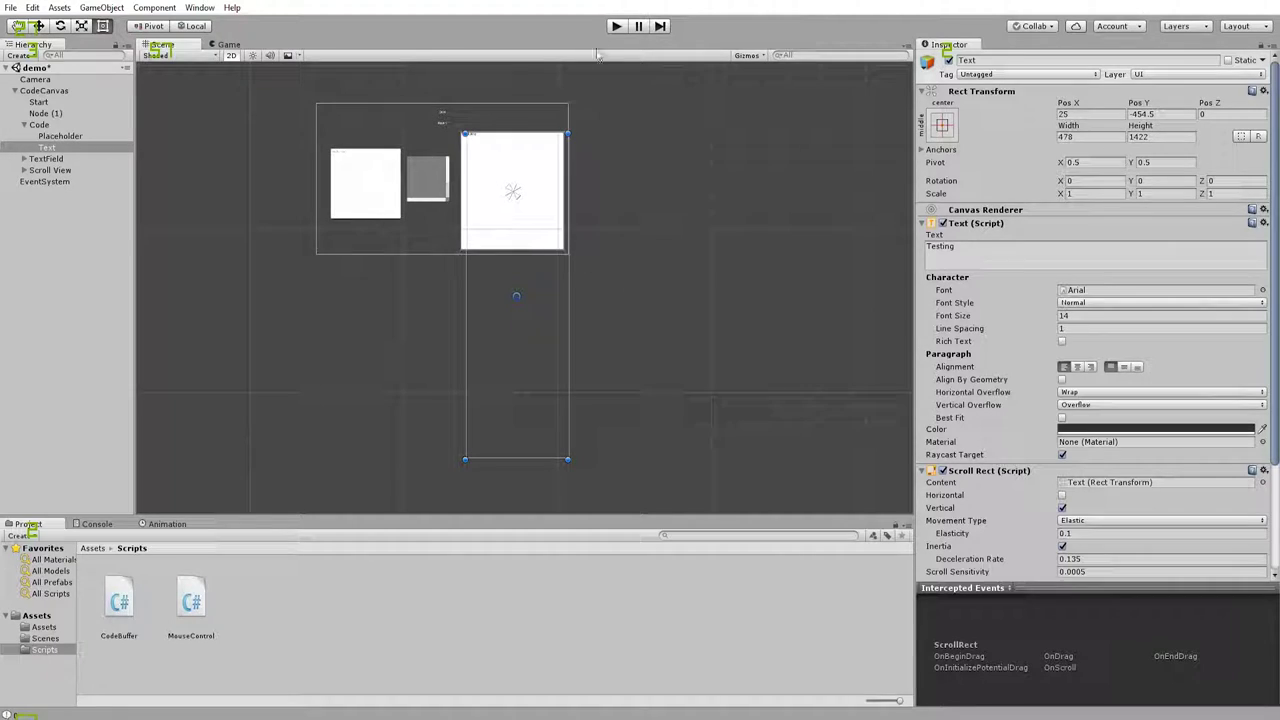
pyautogui.click(229, 44)
# Step: Dock the Game view to the right of the Scene view, widen it, and enter Play mode
pyautogui.moveTo(229, 44); pyautogui.dragTo(585, 253)
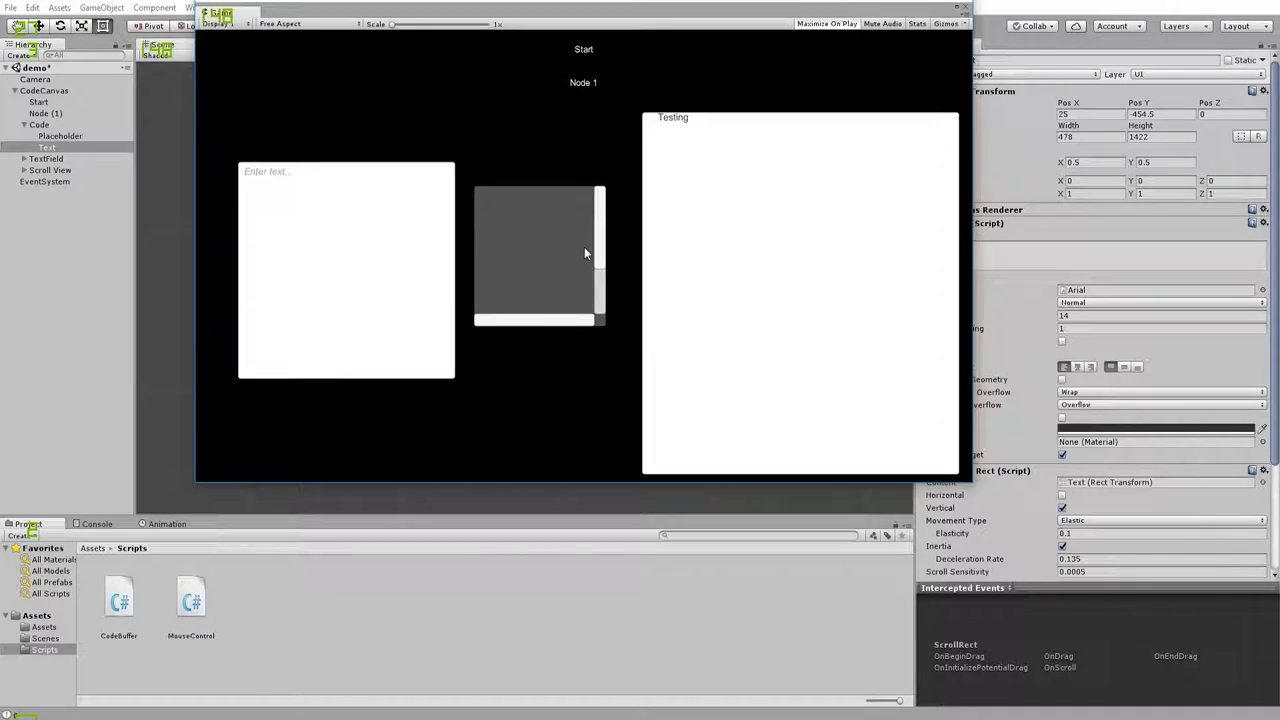
pyautogui.moveTo(272, 16); pyautogui.dragTo(582, 231)
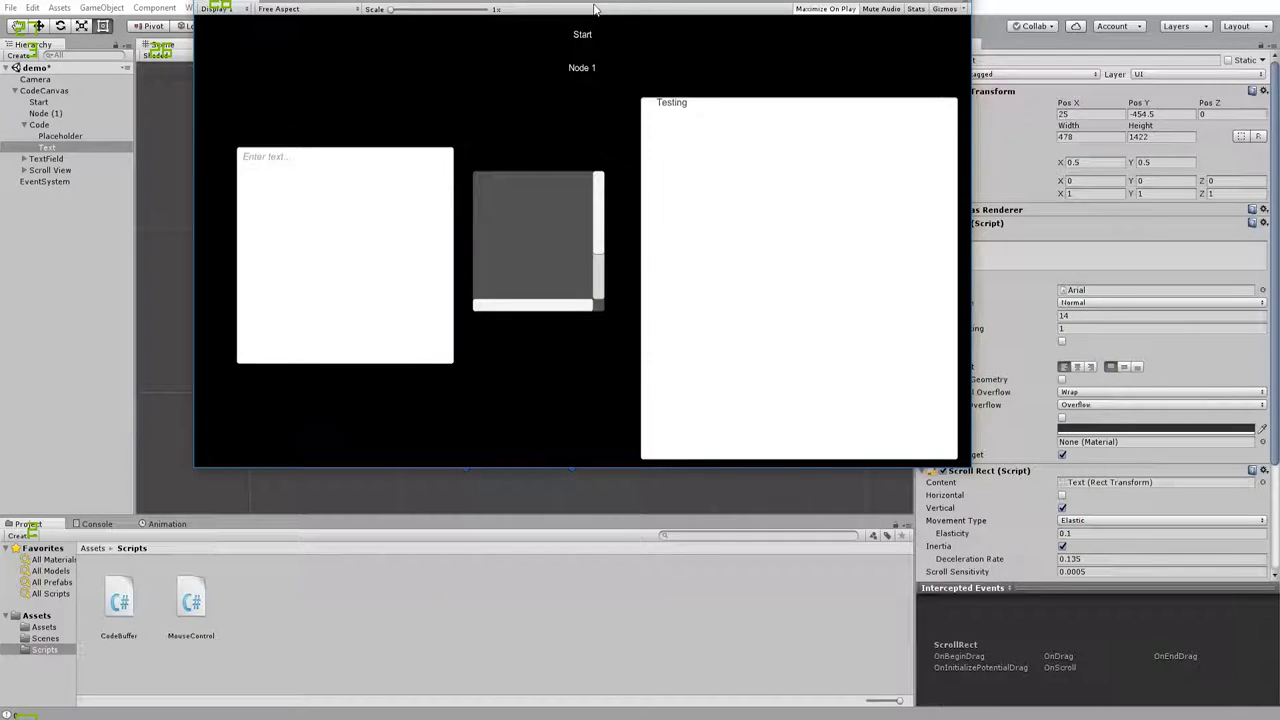
pyautogui.moveTo(594, 9); pyautogui.dragTo(930, 380)
pyautogui.moveTo(535, 358); pyautogui.dragTo(868, 255)
pyautogui.moveTo(652, 135); pyautogui.dragTo(465, 126)
pyautogui.click(615, 27)
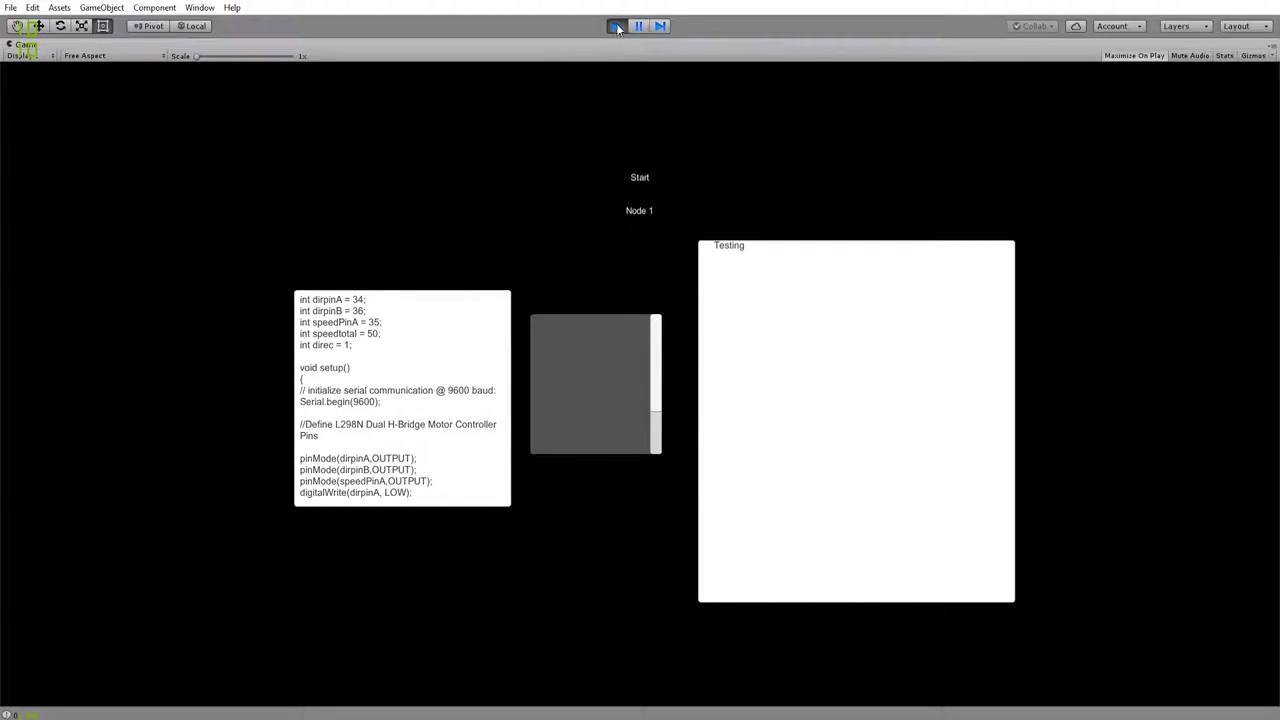
# Step: Restart Play mode, scroll down and back up over the Testing panel, then stop playing
pyautogui.click(617, 27)
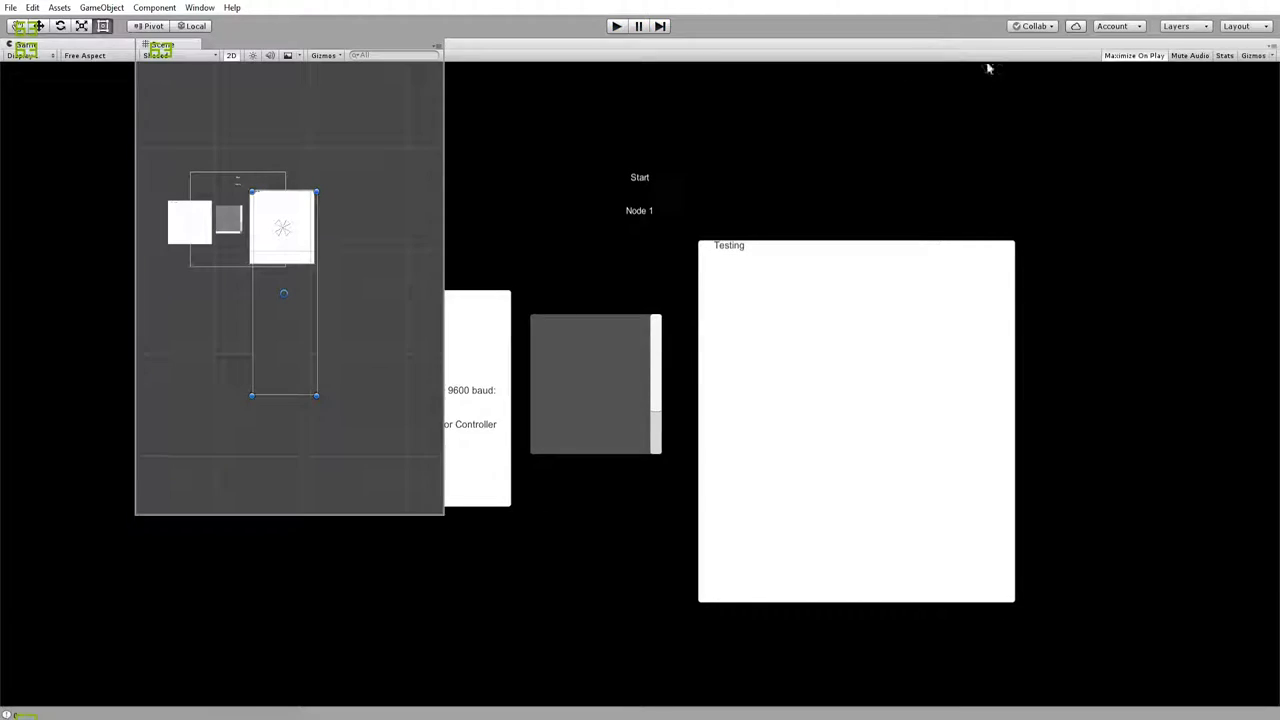
pyautogui.click(616, 26)
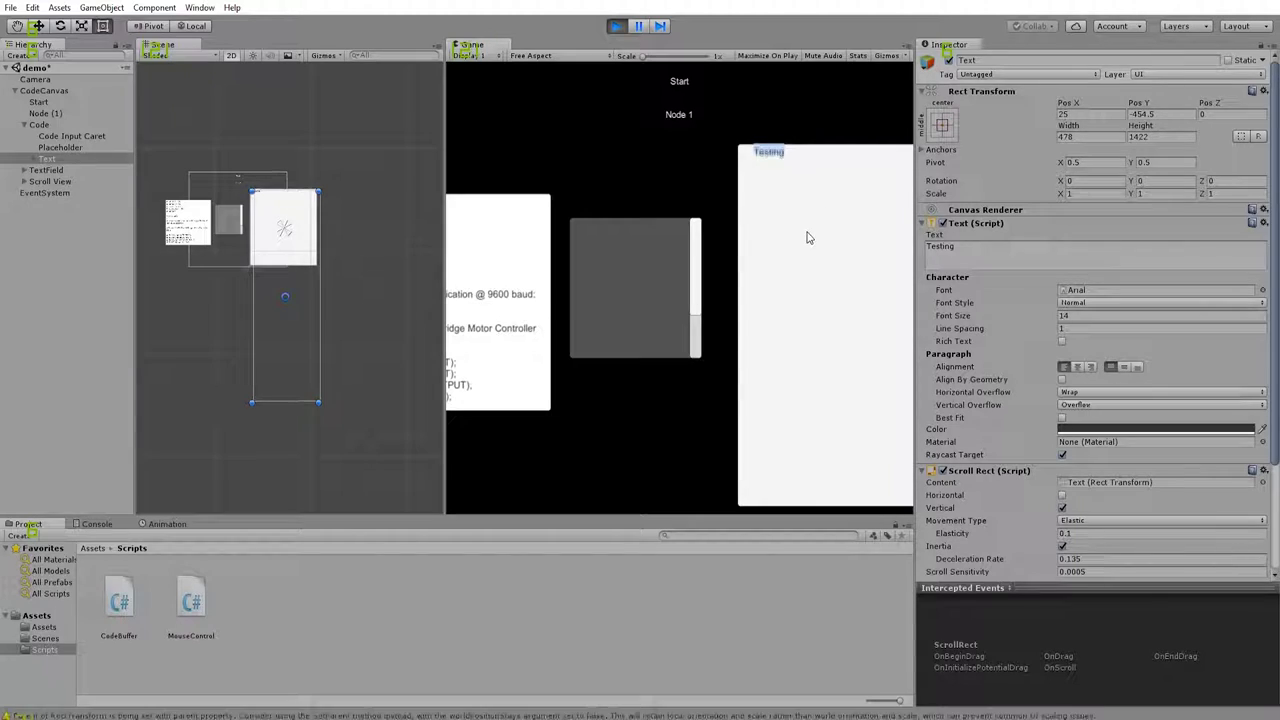
pyautogui.scroll(-2, 809, 237)
pyautogui.scroll(-10, 810, 236)
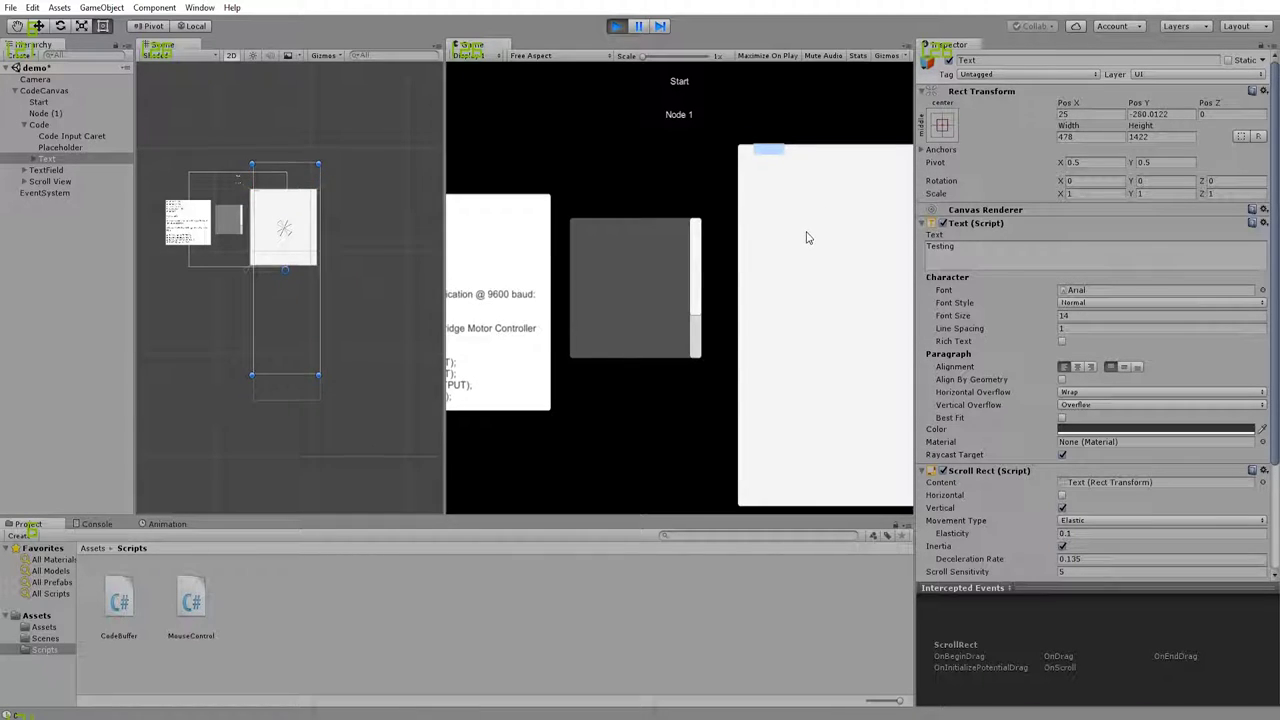
pyautogui.scroll(-10, 810, 236)
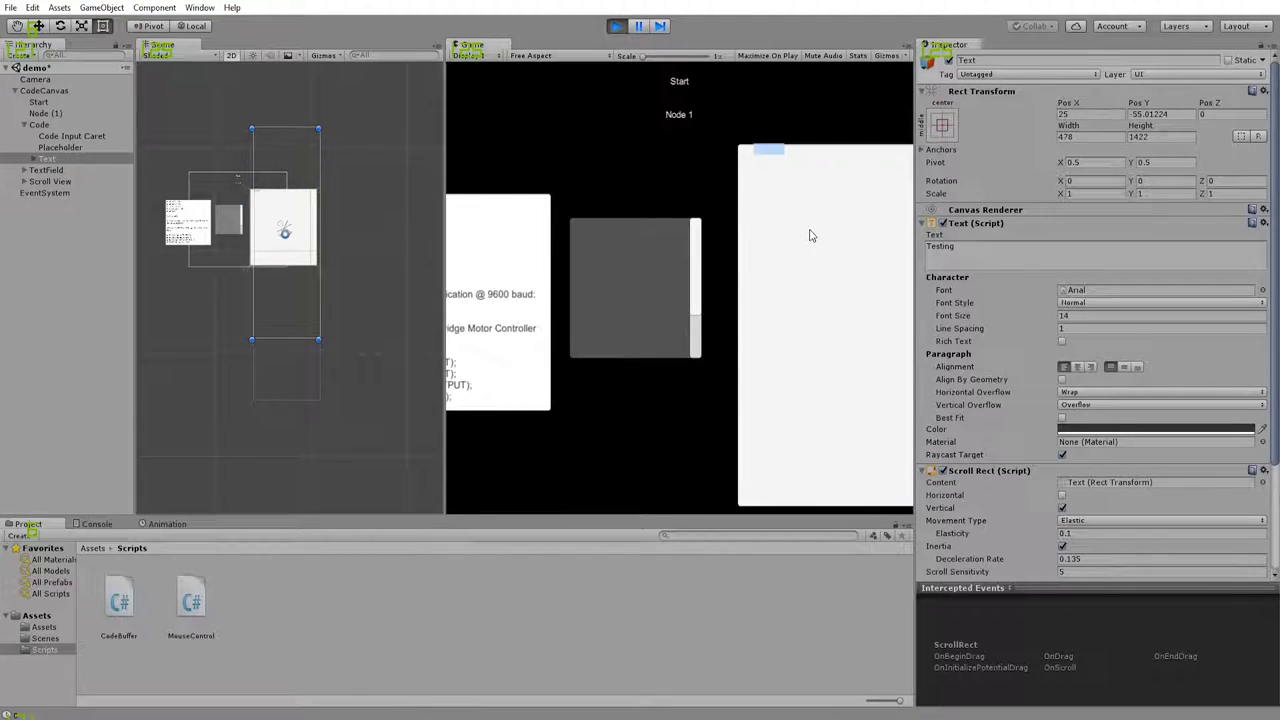
pyautogui.scroll(-3, 943, 312)
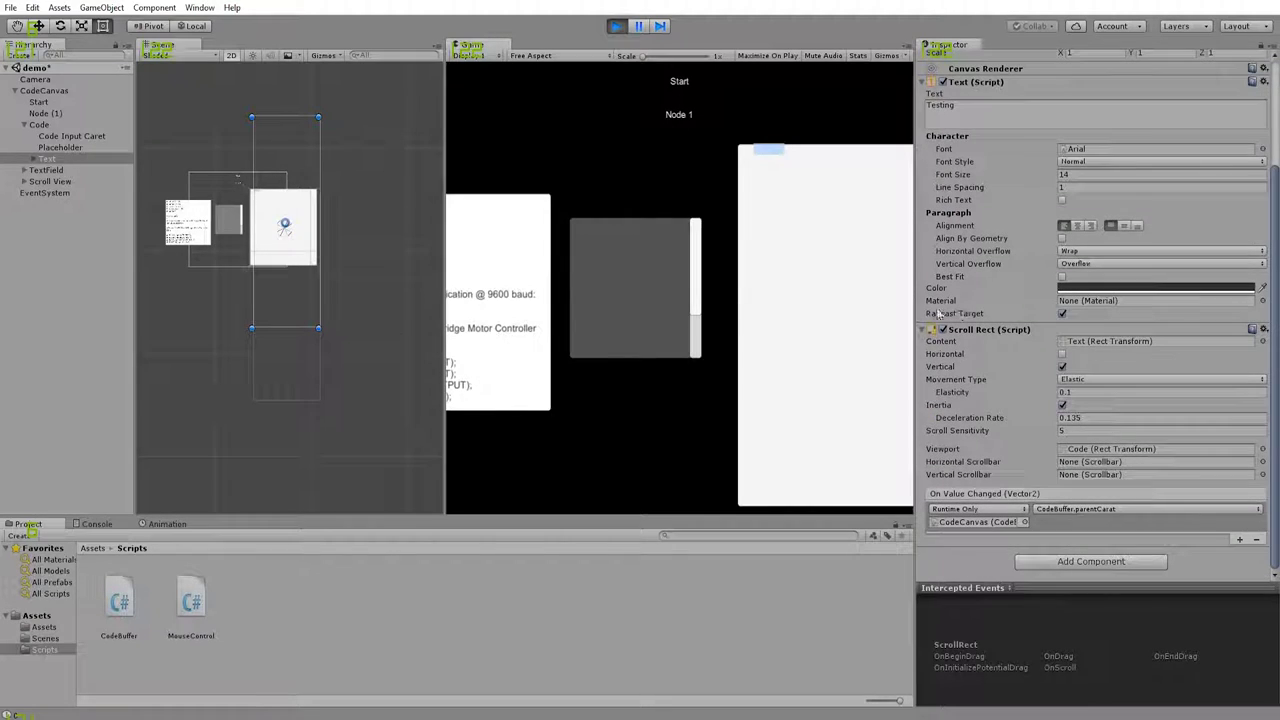
pyautogui.scroll(-3, 785, 343)
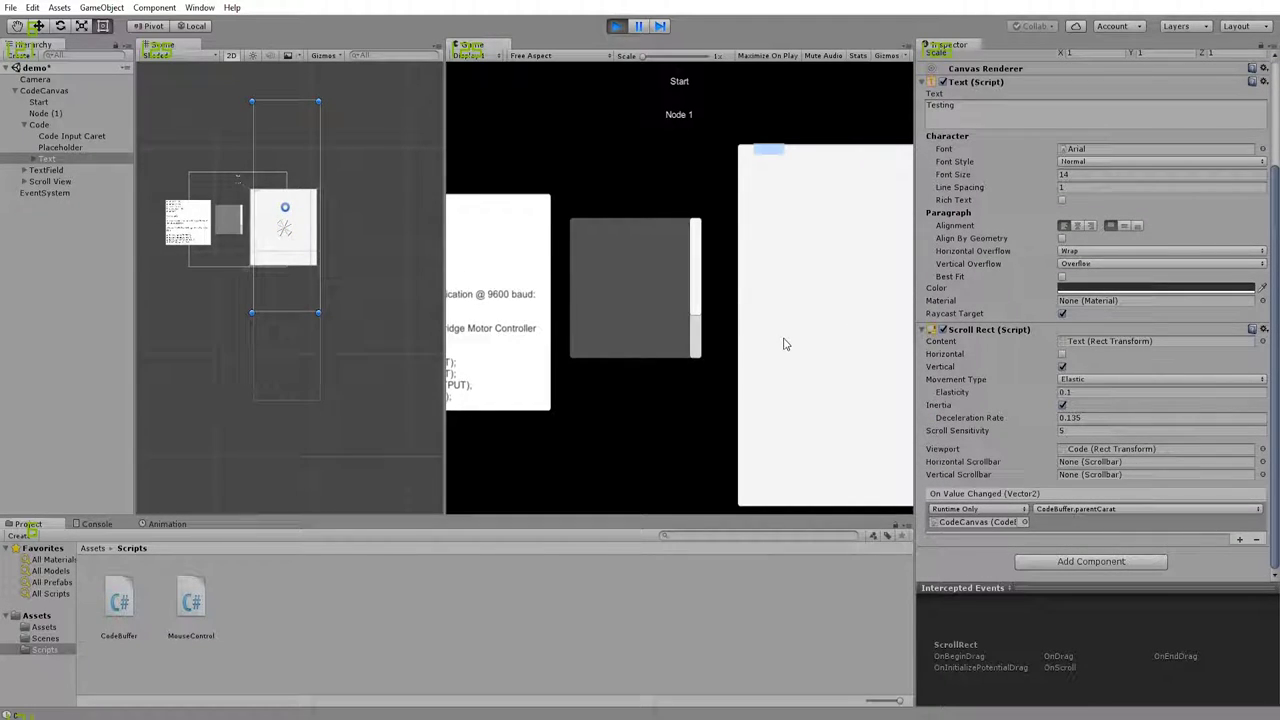
pyautogui.scroll(-3, 784, 343)
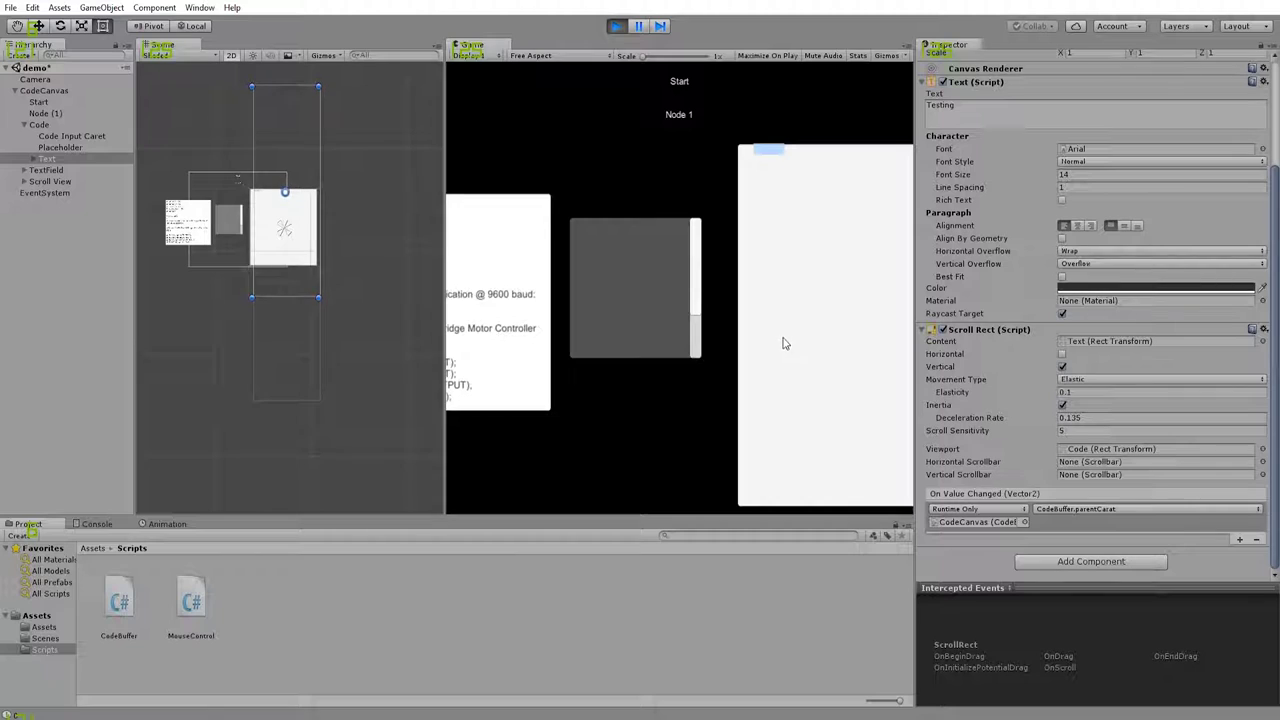
pyautogui.scroll(5, 810, 338)
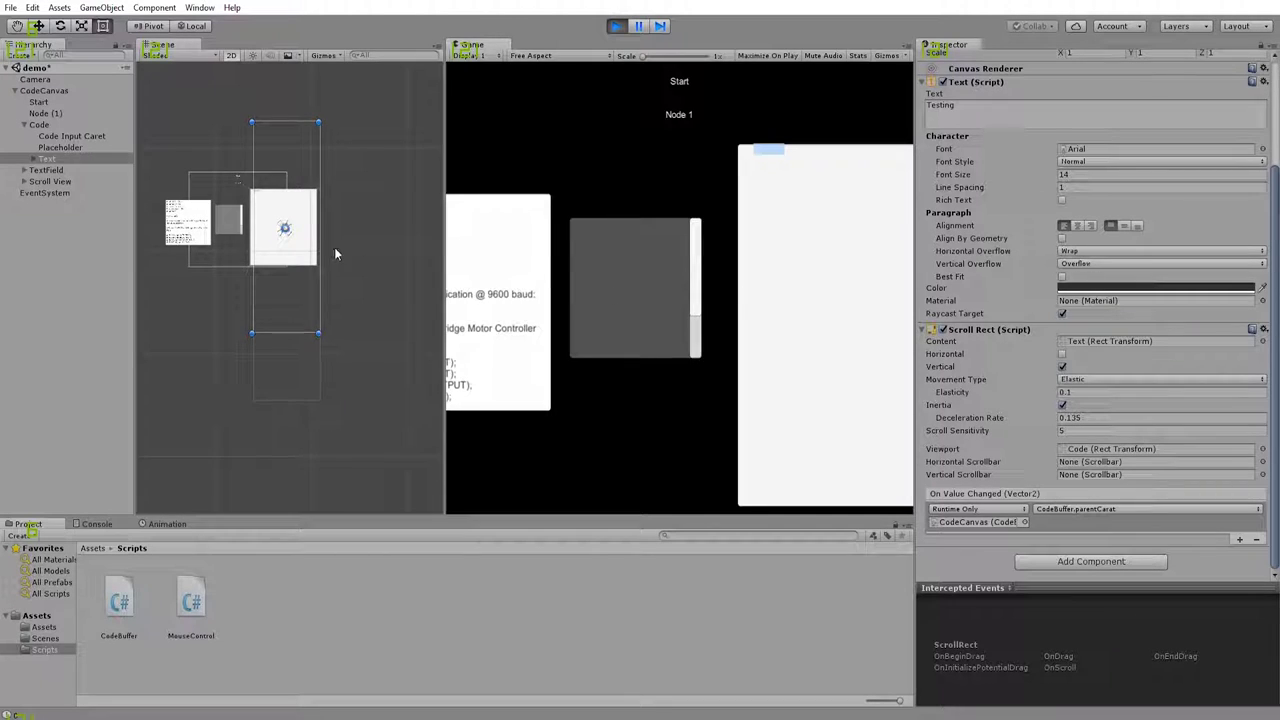
pyautogui.scroll(1, 265, 253)
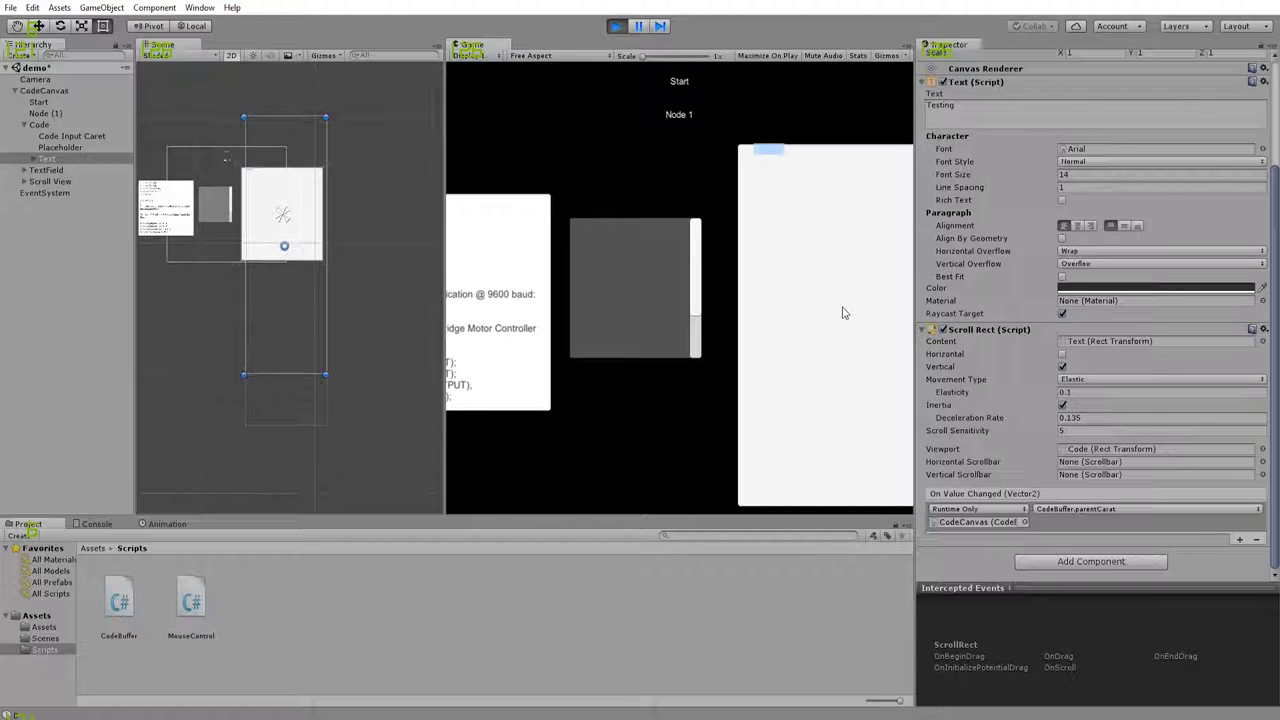
pyautogui.click(614, 27)
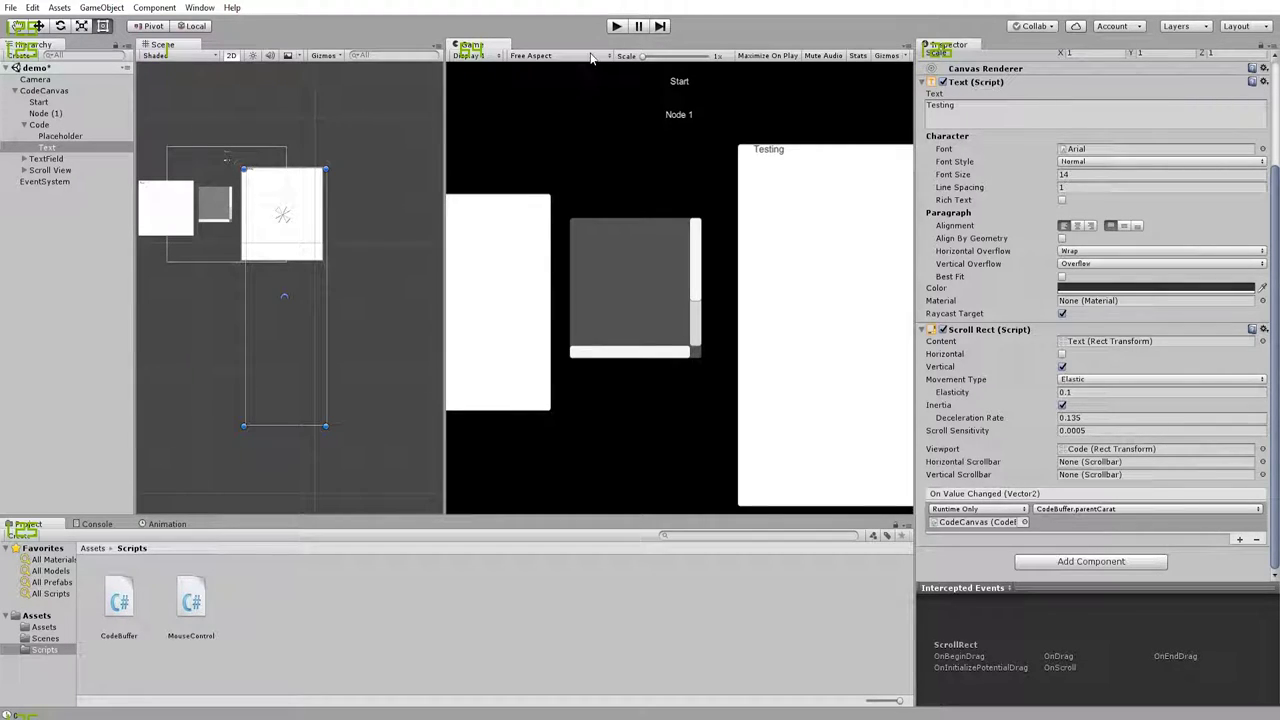
# Step: Set the TextField's Input Field Line Type to Multi Line Newline and start Play mode
pyautogui.click(45, 158)
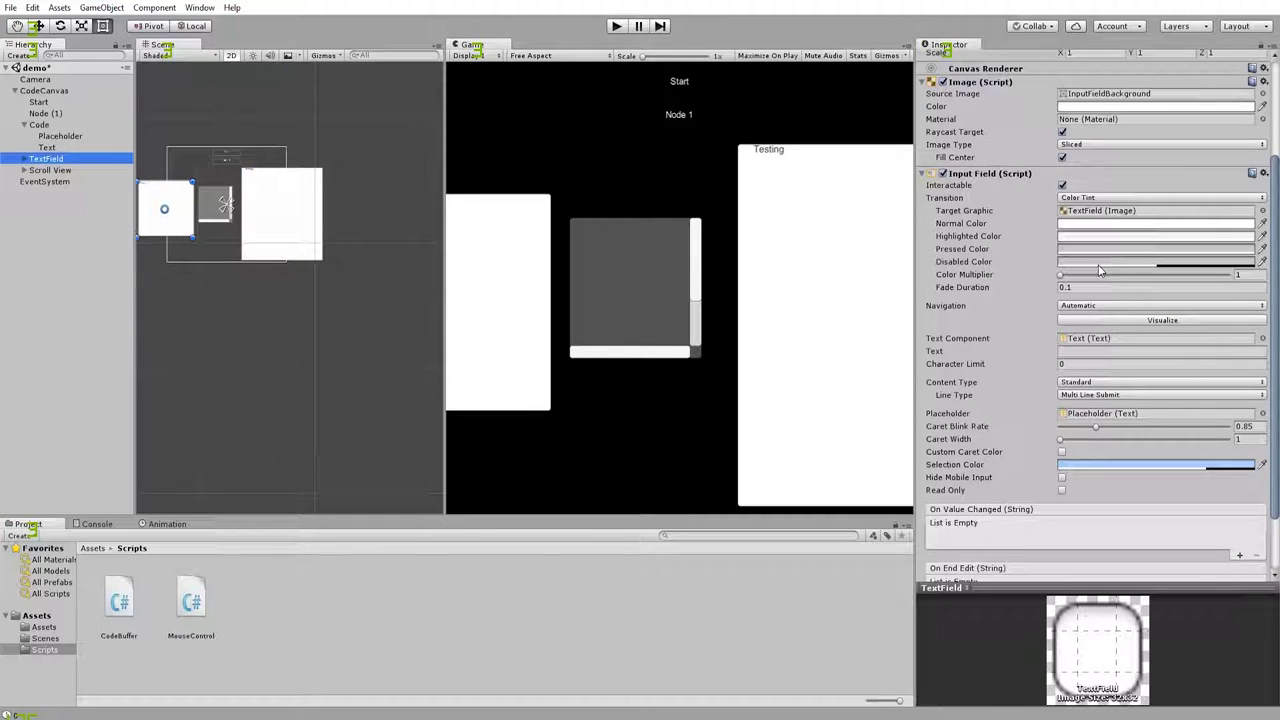
pyautogui.scroll(3, 1100, 270)
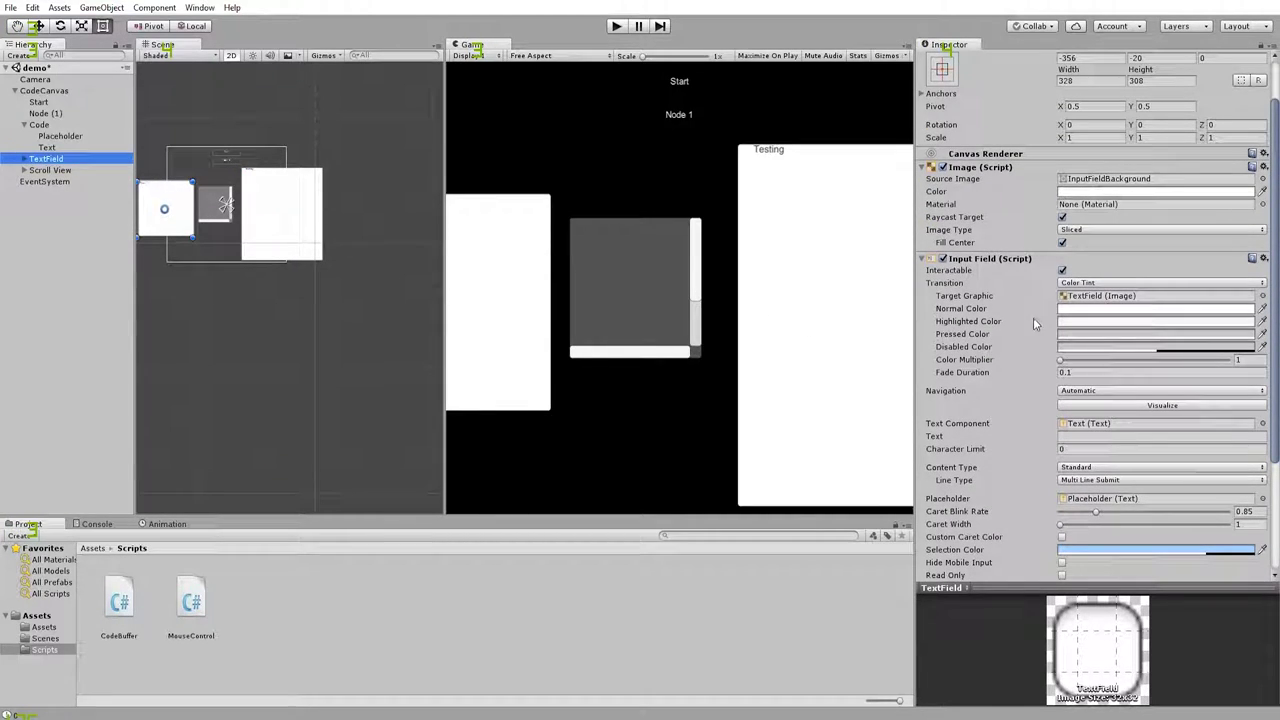
pyautogui.click(1110, 480)
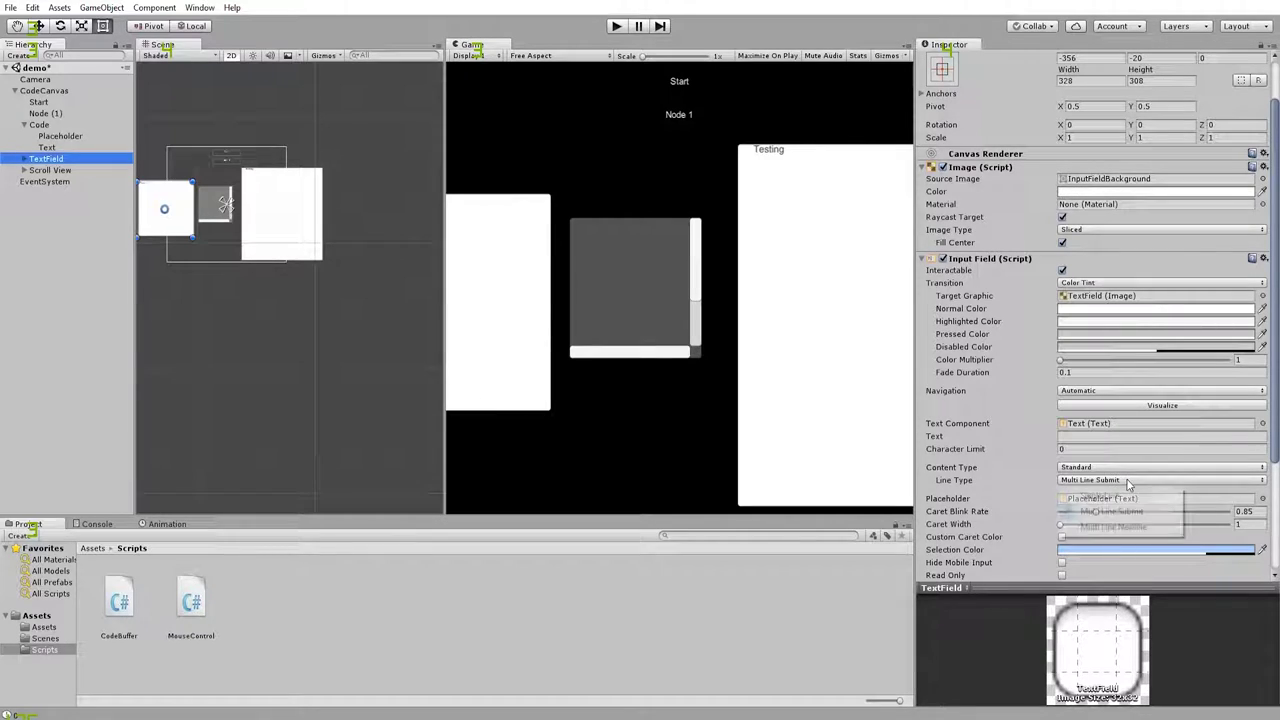
pyautogui.click(1122, 527)
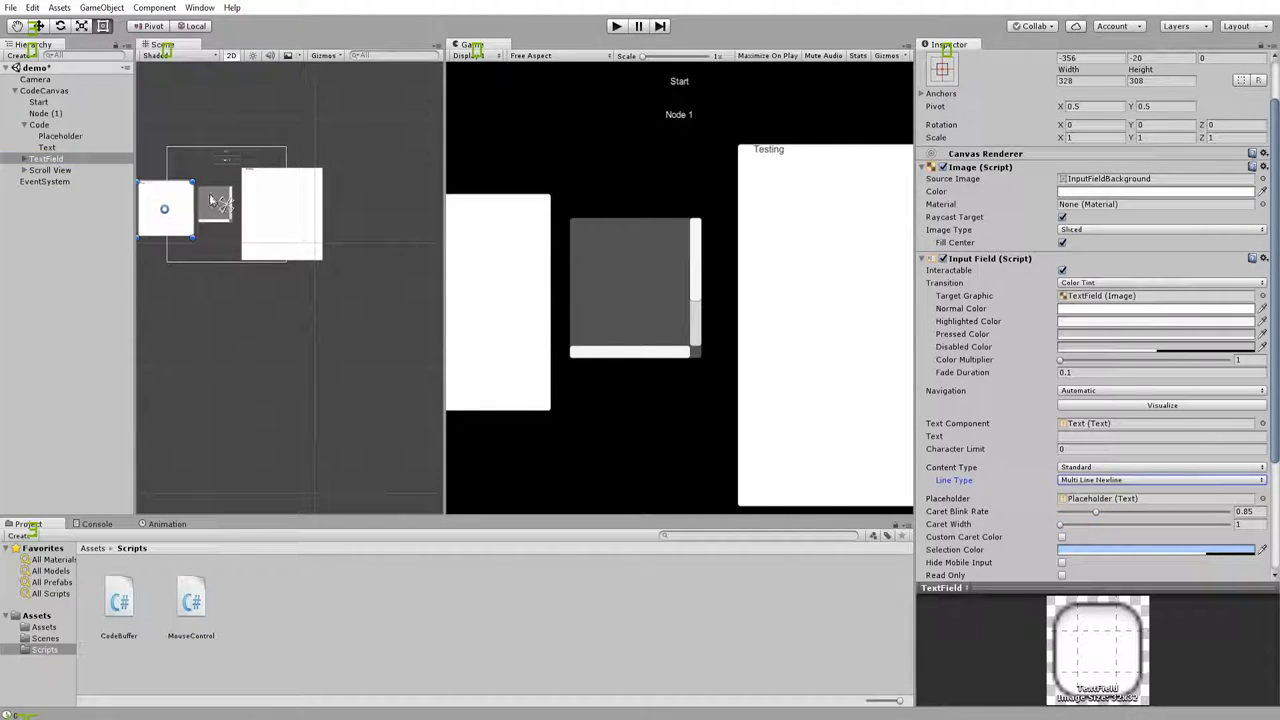
pyautogui.click(617, 27)
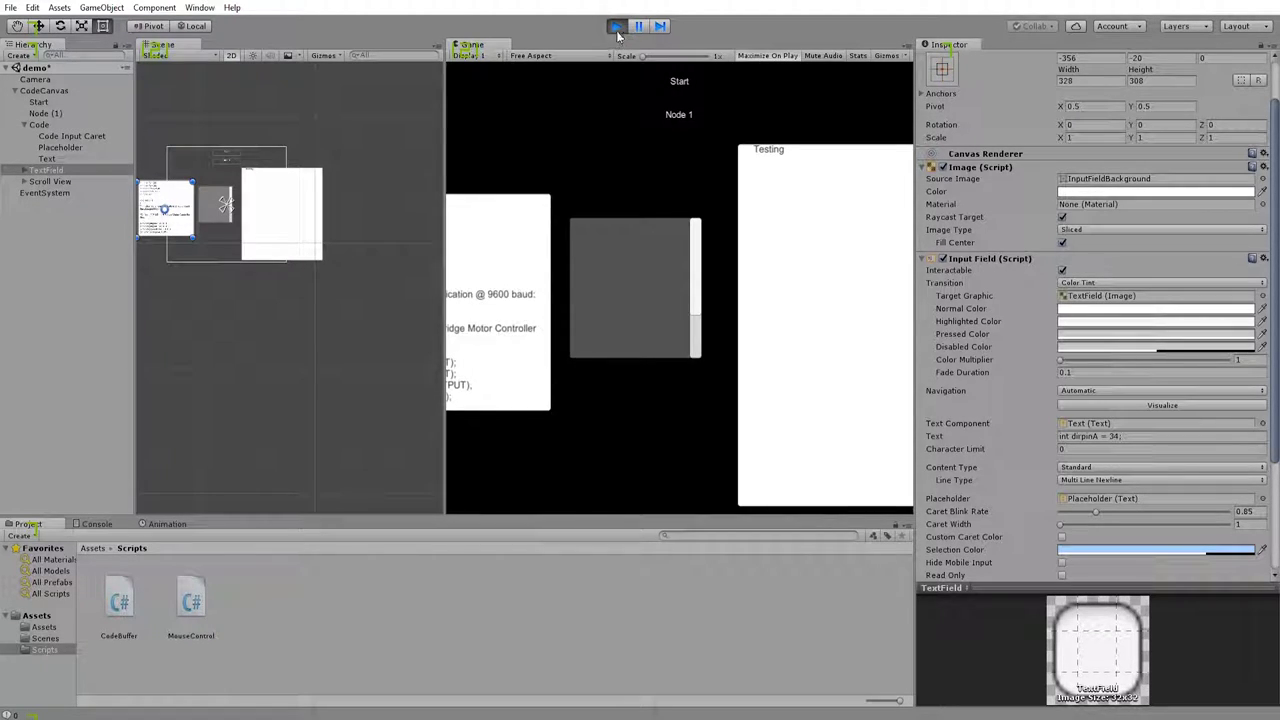
# Step: Restart Play maximized, press Enter after Serial.begin(9600); in the code field, then stop
pyautogui.click(617, 27)
pyautogui.click(619, 27)
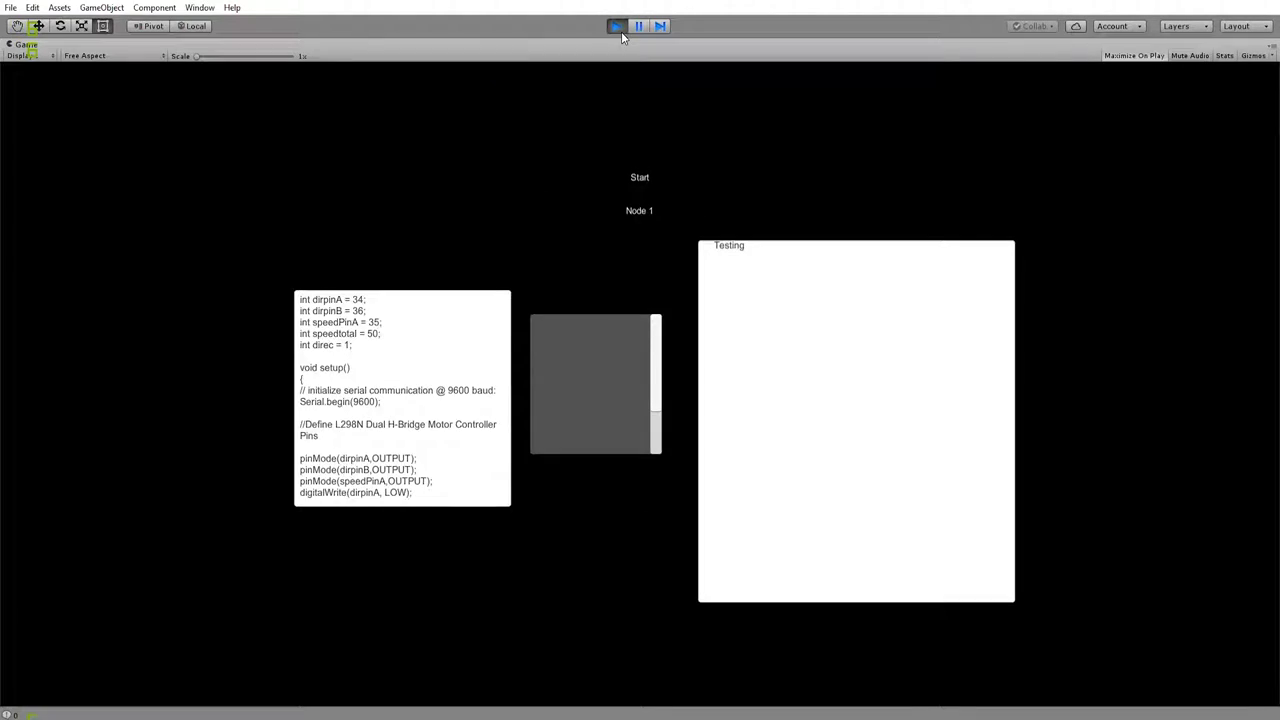
pyautogui.click(385, 410)
pyautogui.click(385, 410)
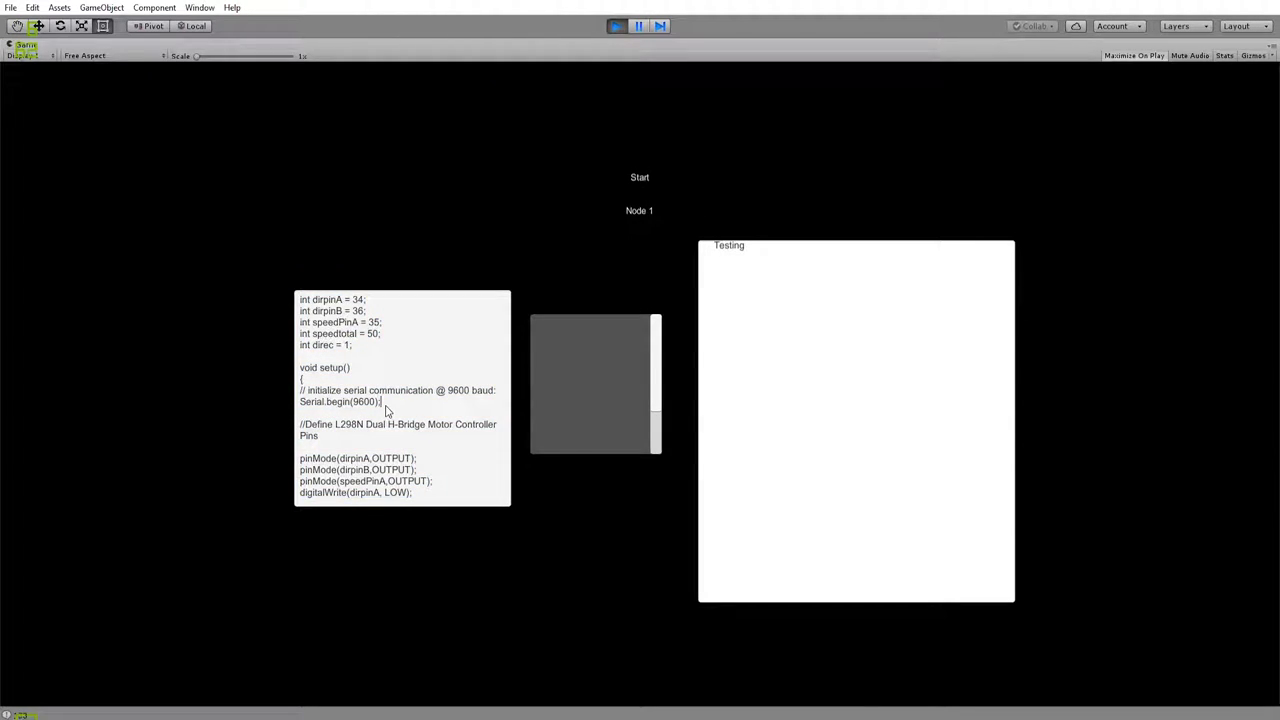
pyautogui.press('Return')
pyautogui.press('Return')
pyautogui.press('Return')
pyautogui.press('Return')
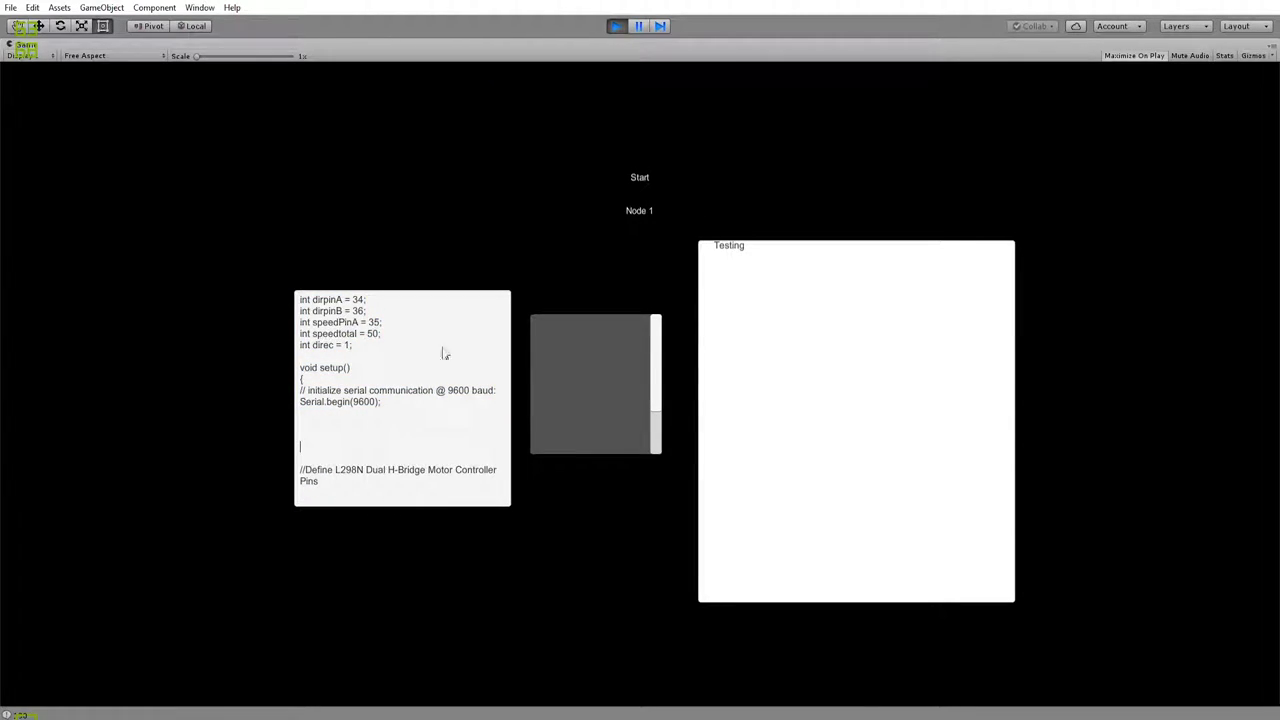
pyautogui.click(617, 27)
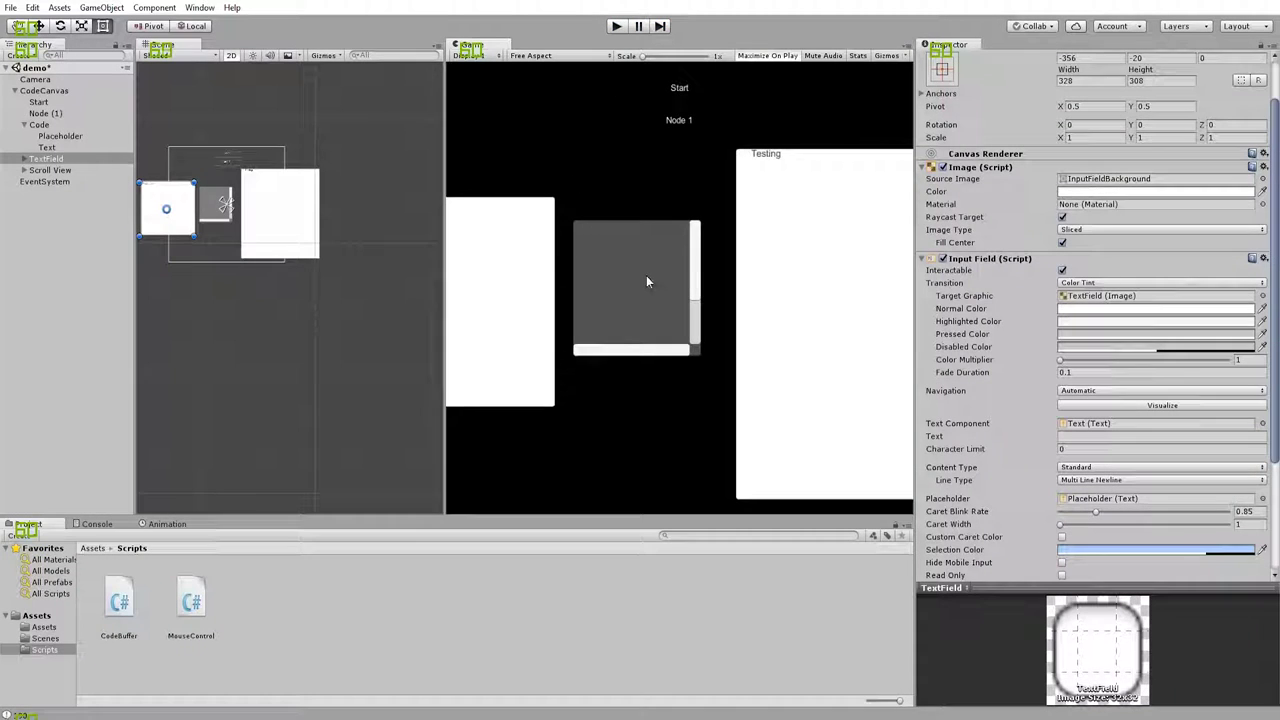